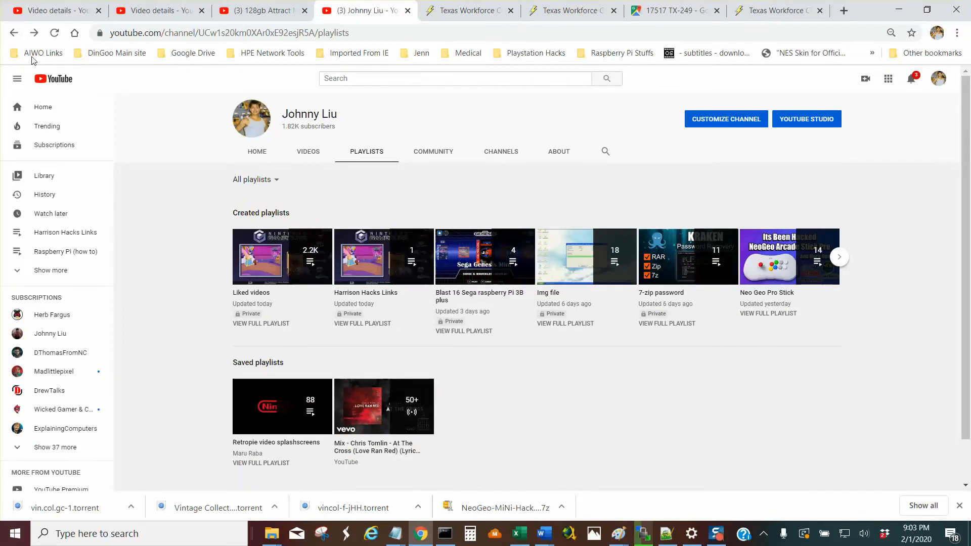
Open the channel's FBA 2016 roms set video, pause it to view its description, and return to the channel page.
left_click(14, 34)
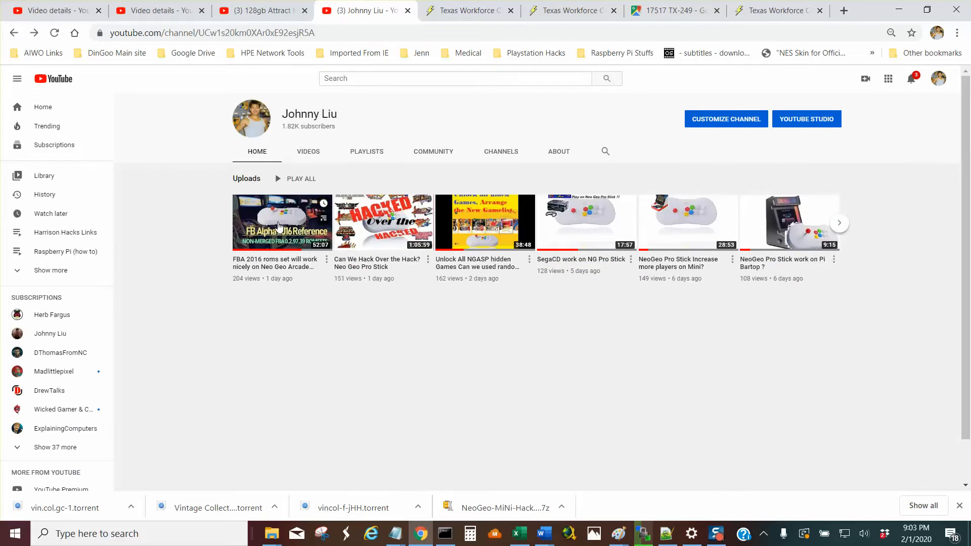
left_click(279, 227)
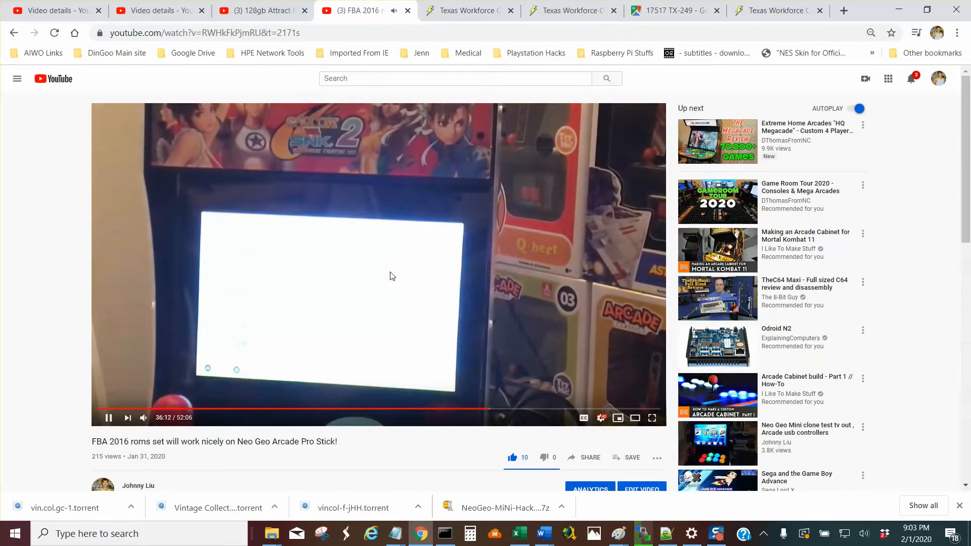
left_click(392, 276)
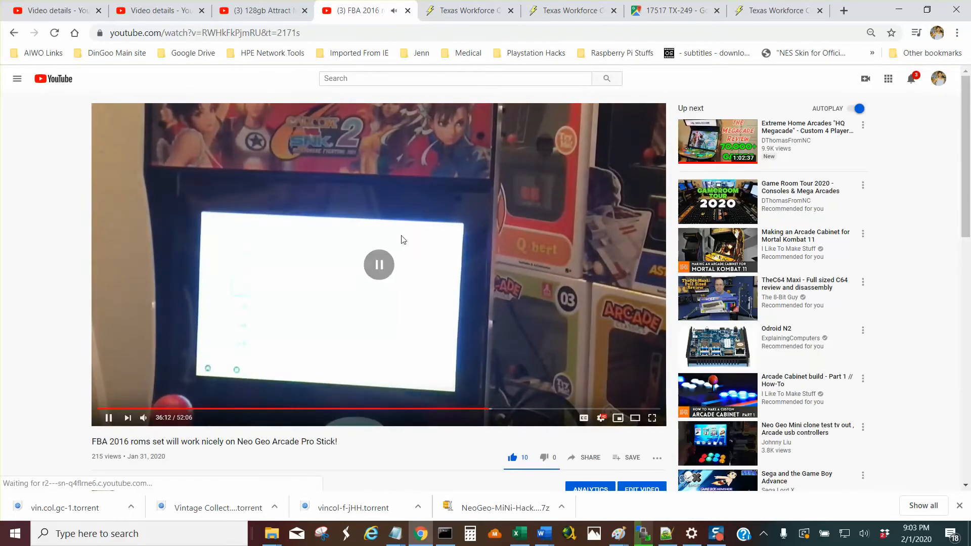
scroll(460, 309, "down", 4)
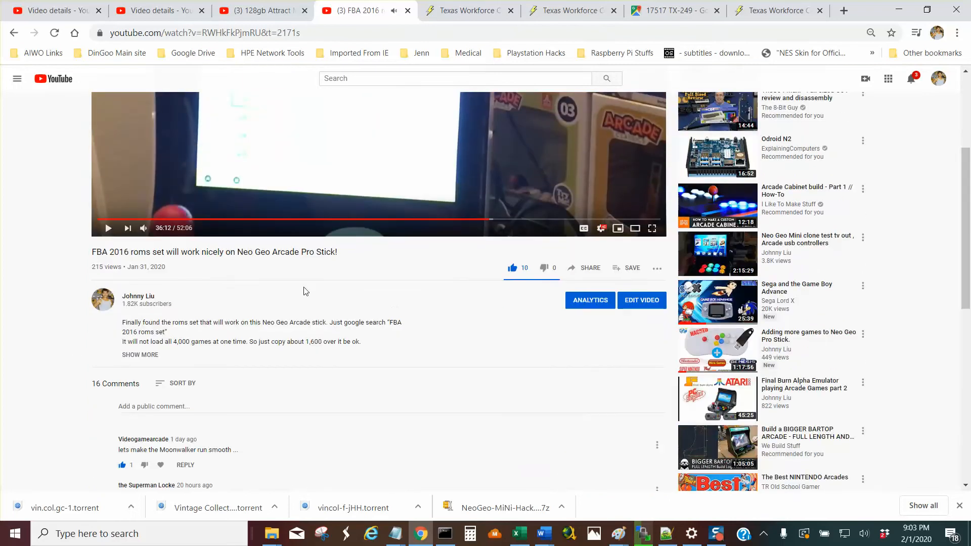
left_click(102, 306)
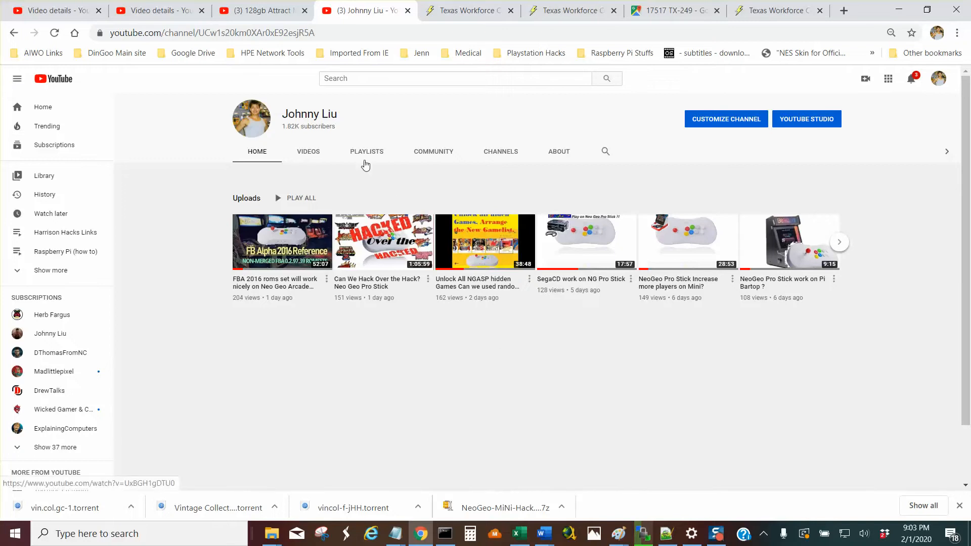
Browse the channel's created and saved playlists for one about the Neo Geo mini.
left_click(365, 157)
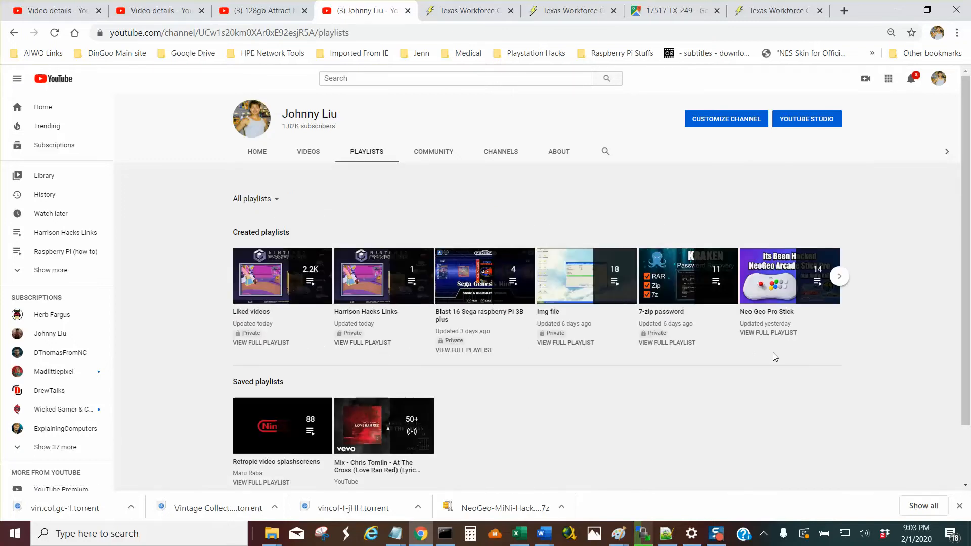
left_click(840, 282)
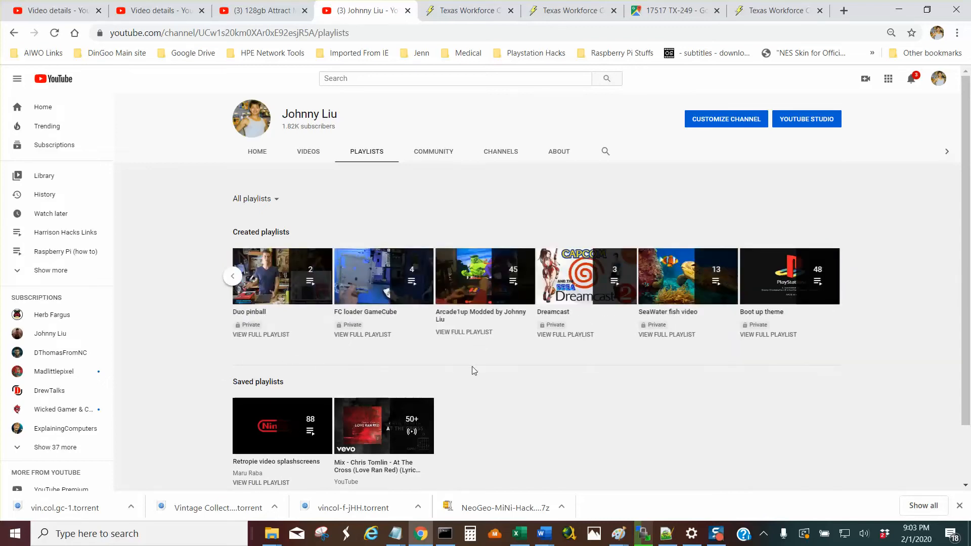
scroll(501, 443, "down", 1)
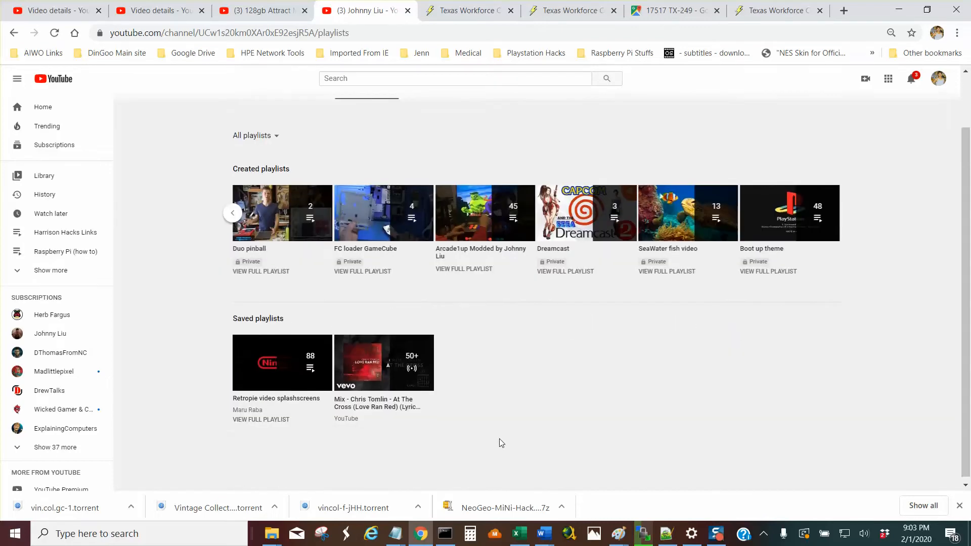
scroll(502, 442, "up", 1)
Search YouTube with the saved Neo Geo mini playlist query and play the Hack Neo Geo mini playlist.
left_click(362, 81)
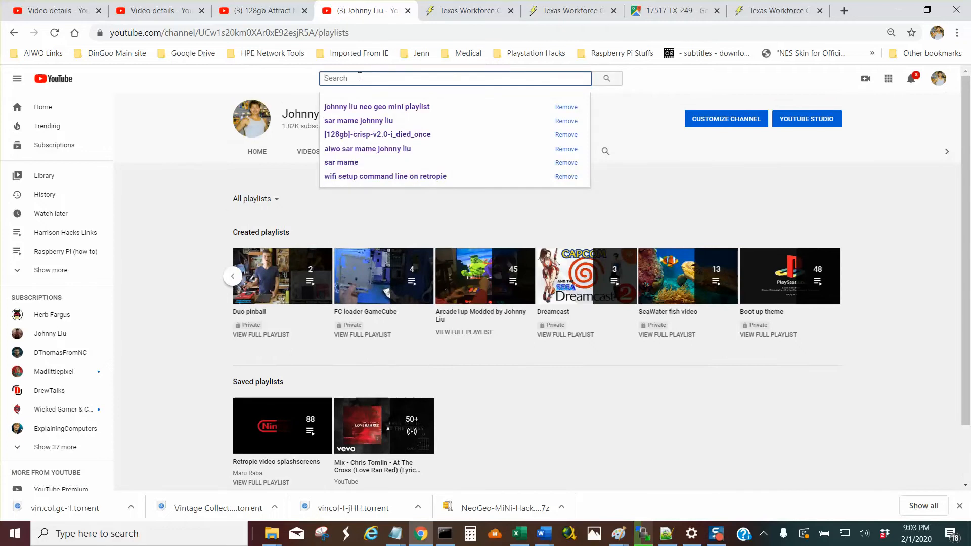
left_click(373, 108)
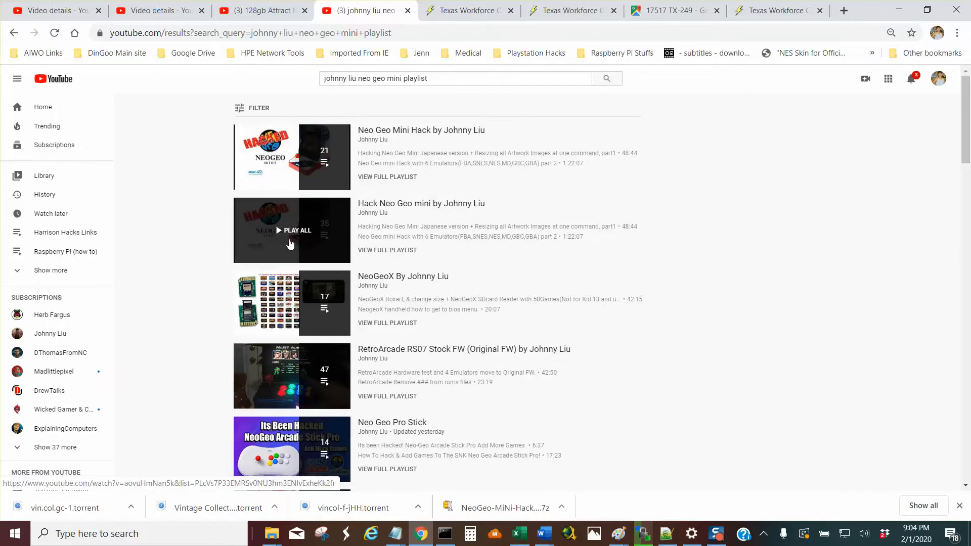
left_click(289, 245)
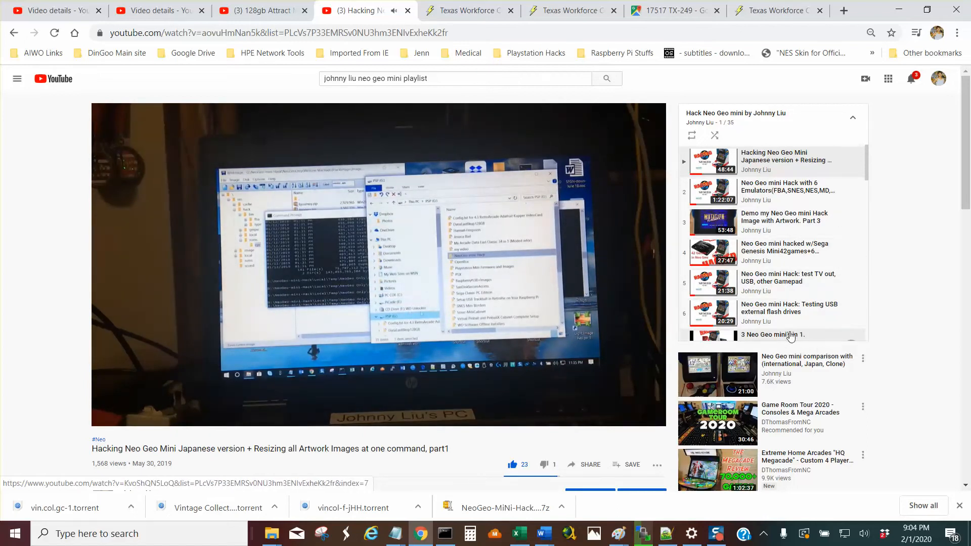
Look through the playlist's videos, then collapse and expand the list.
scroll(792, 338, "down", 3)
scroll(792, 335, "down", 2)
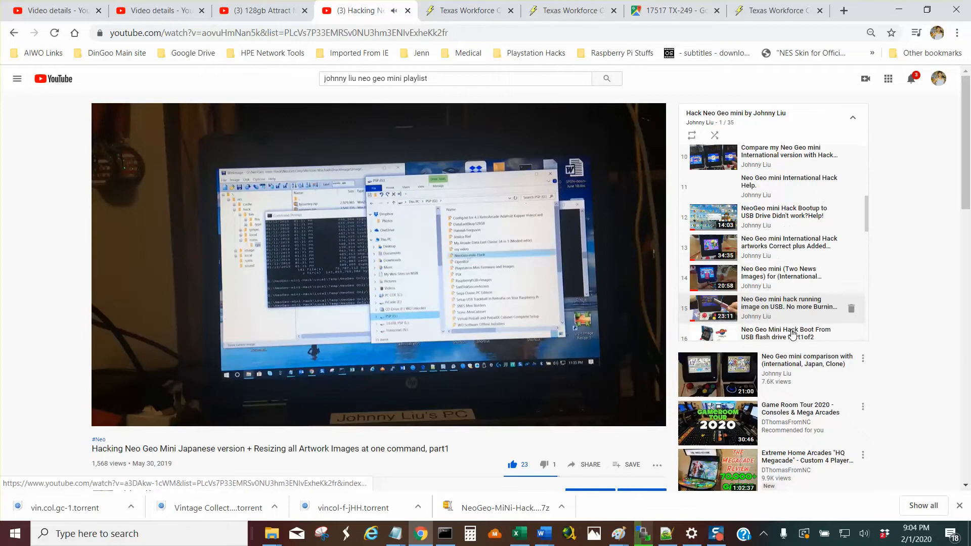
scroll(793, 332, "up", 5)
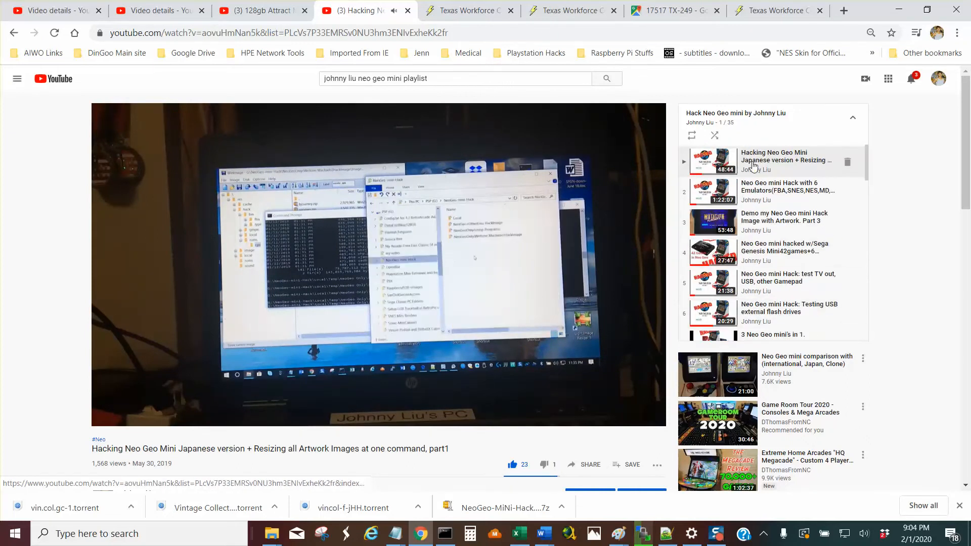
left_click(854, 120)
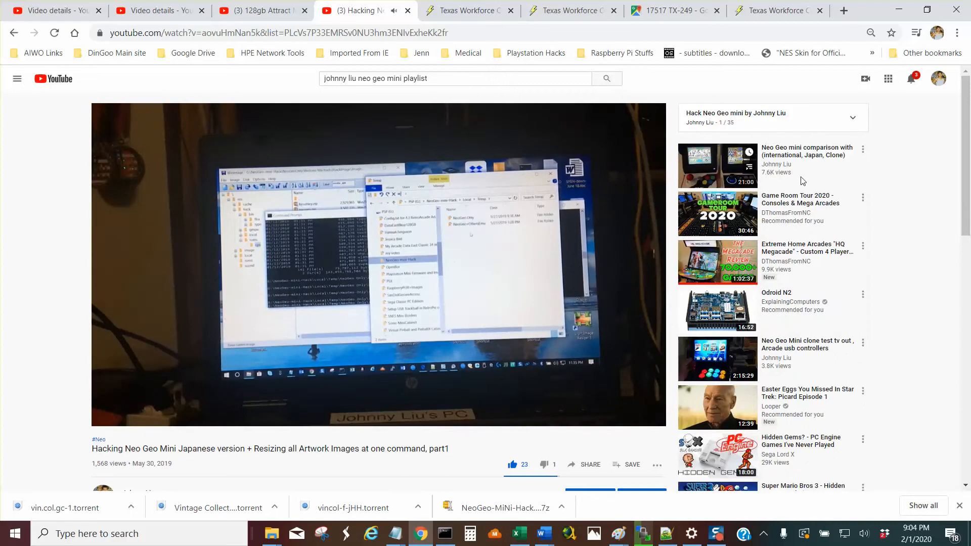
left_click(852, 118)
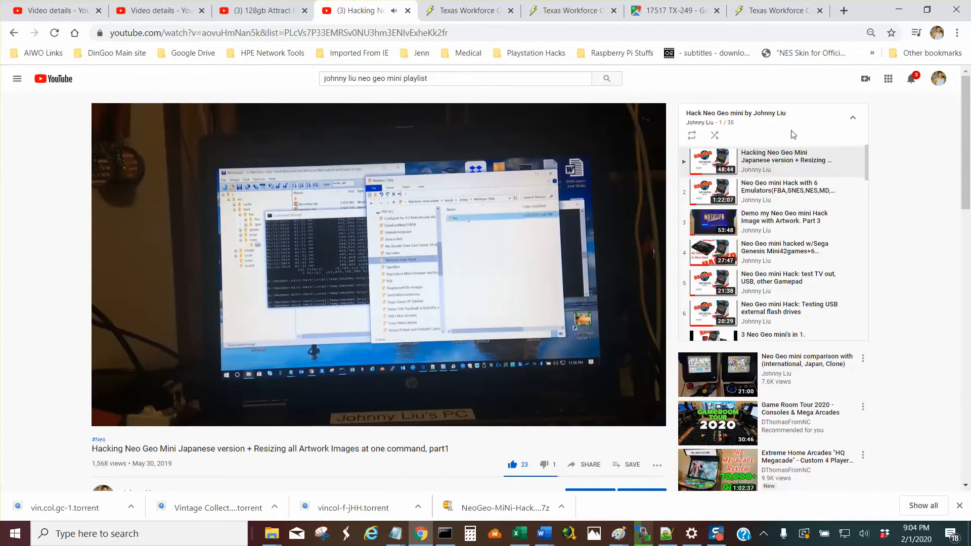
Pause the part 1 hacking video and open the neogeo-mini-hack Yandex Disk link from its description.
left_click(389, 232)
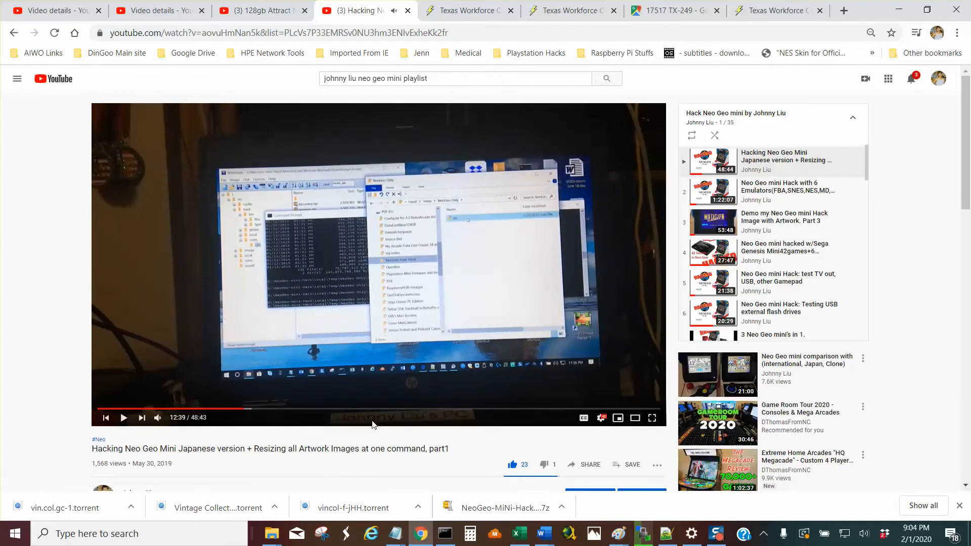
scroll(372, 423, "down", 4)
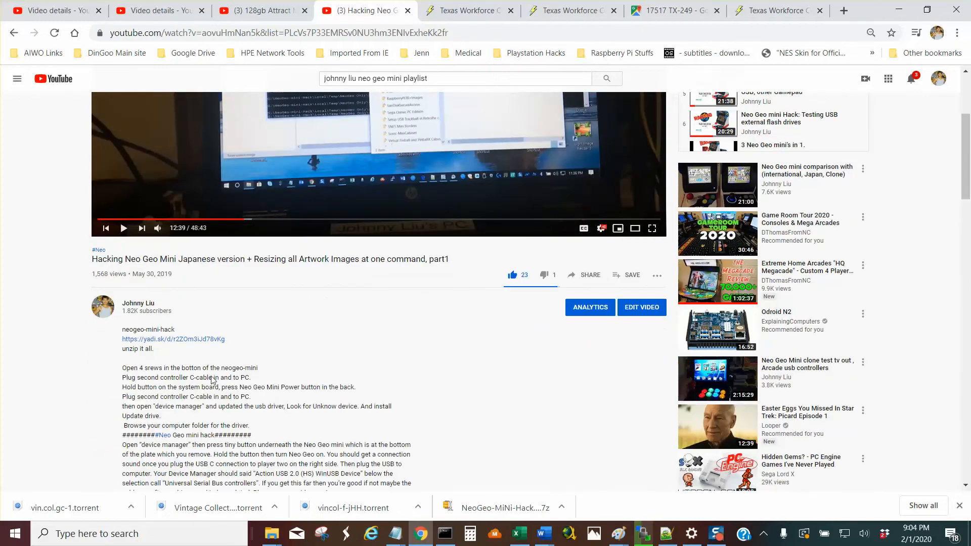
left_click_drag(226, 339, 117, 337)
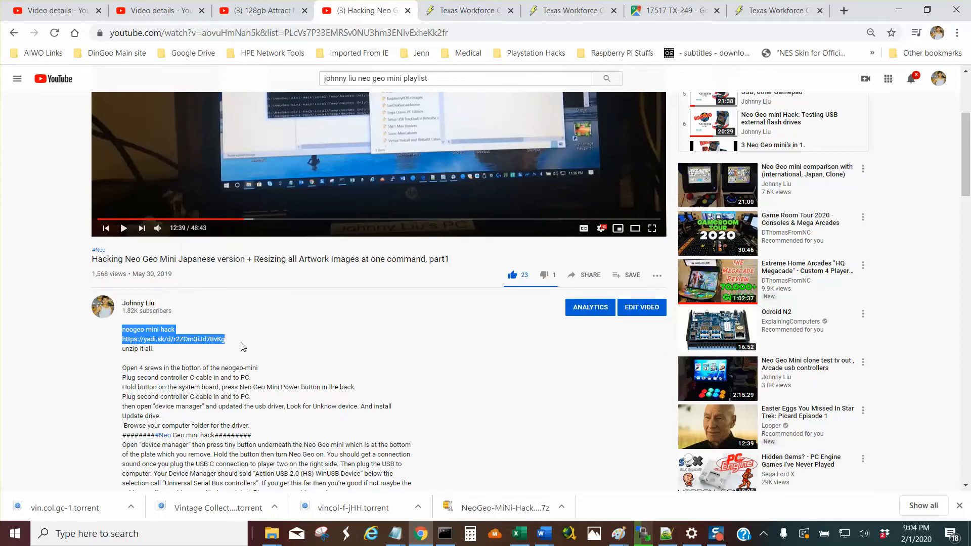
left_click(215, 341)
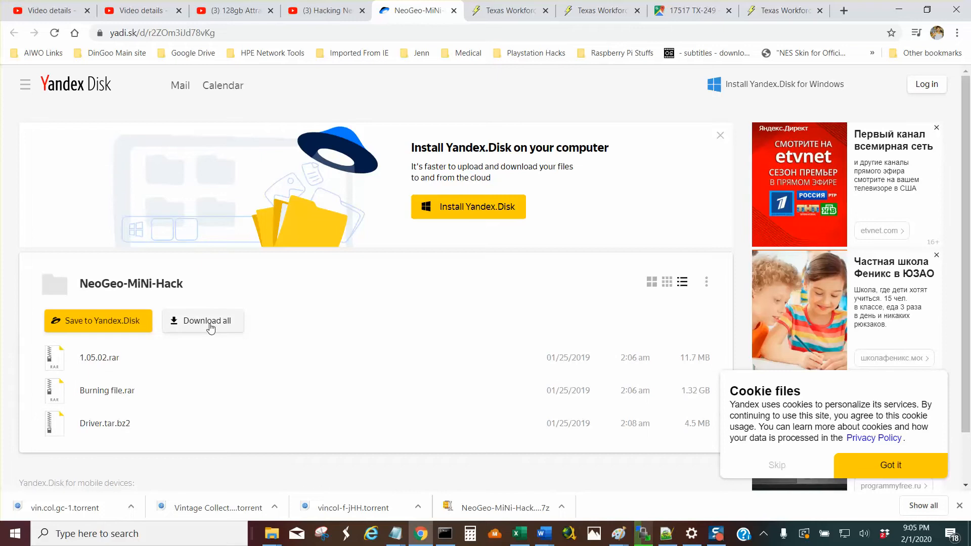
Minimize the browser and bring up Neo Geo mini Hack Links.txt in Notepad.
left_click(899, 10)
left_click(395, 535)
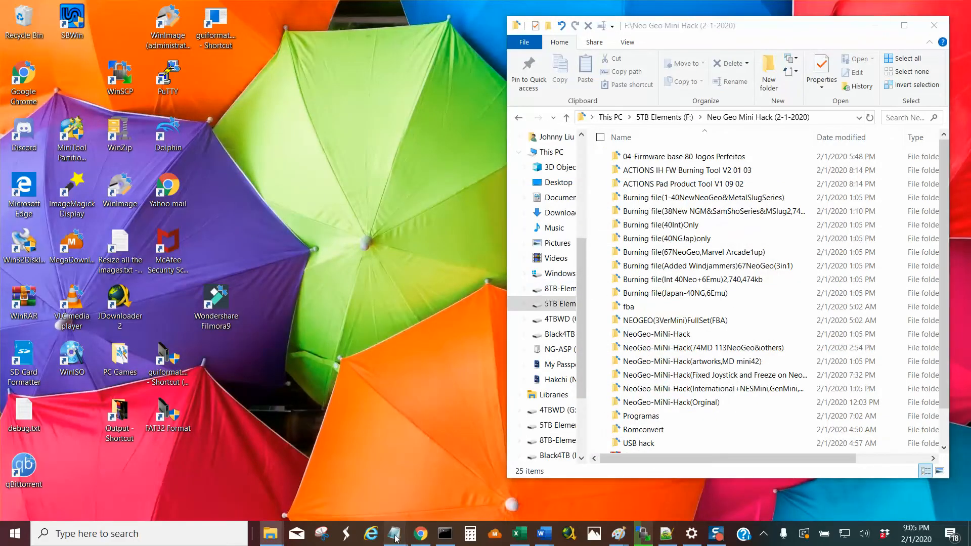
left_click(567, 478)
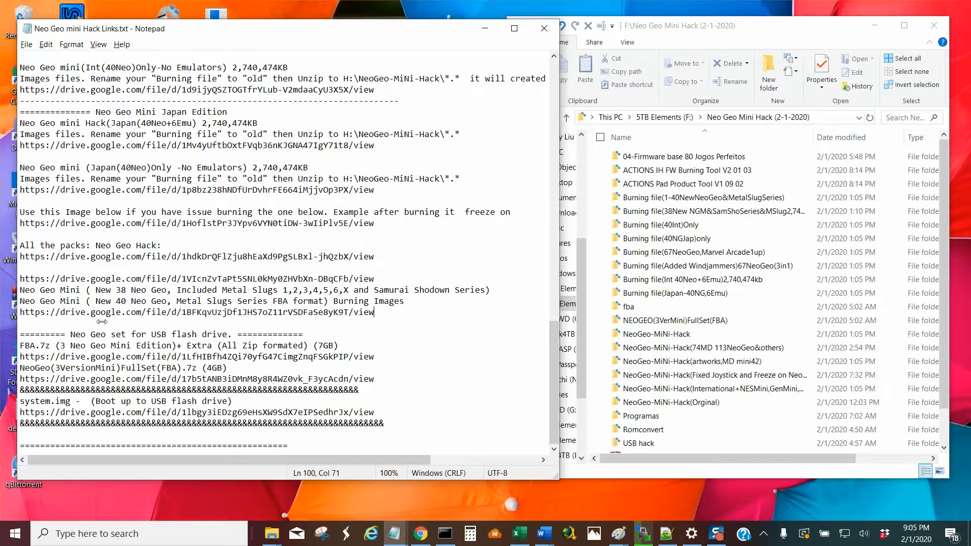
Highlight the download URL and the 1.05.02.rar, Burning file.rar and Driver.tar.bz2 lines at the start of the notes.
scroll(19, 66, "up", 3)
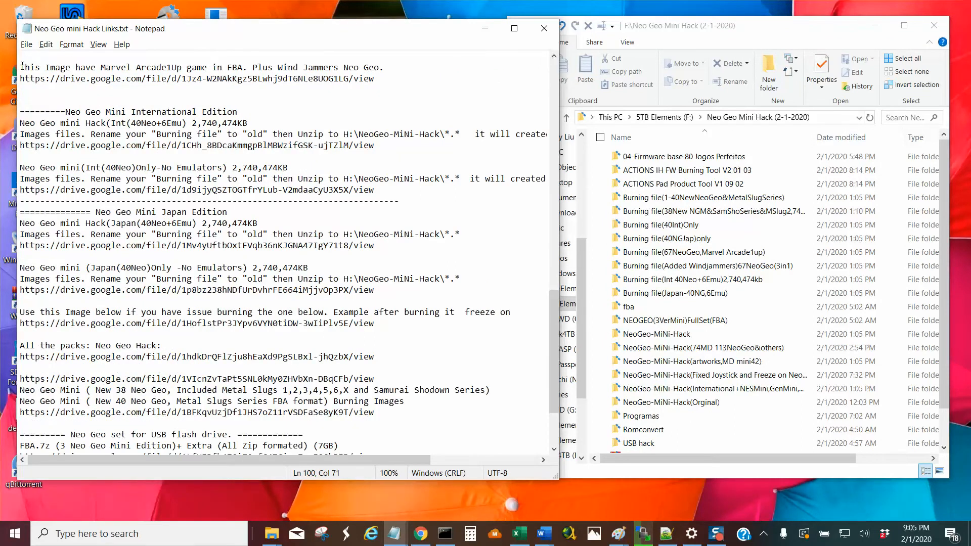
scroll(22, 64, "up", 12)
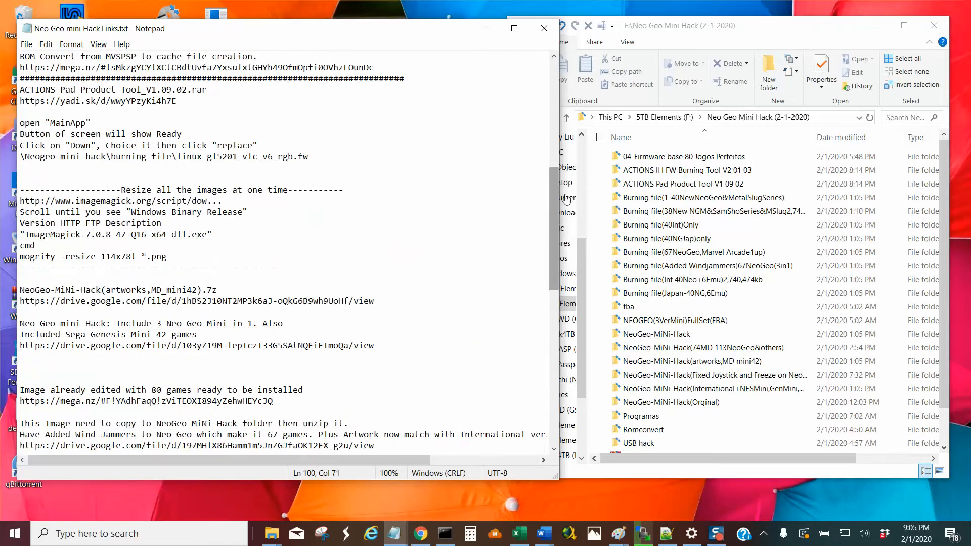
left_click_drag(556, 215, 556, 107)
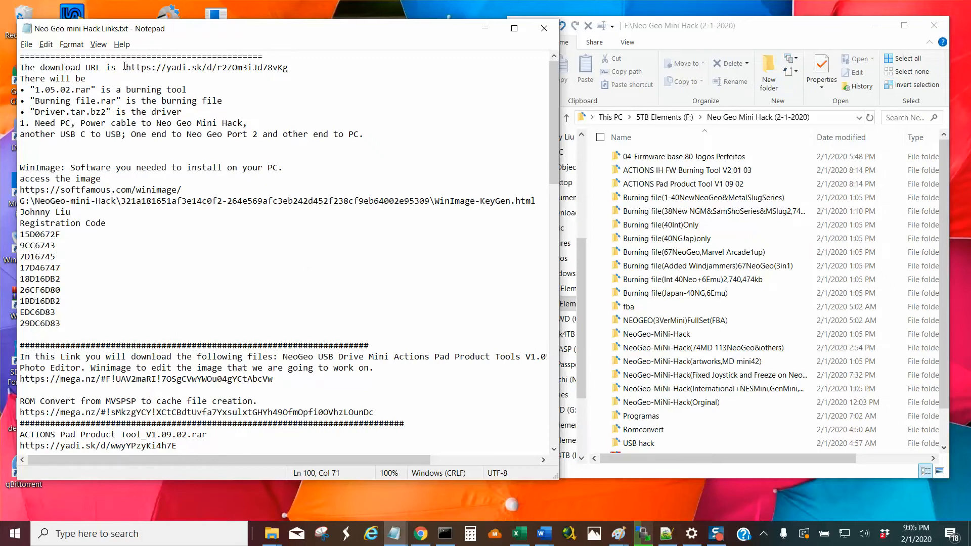
left_click_drag(124, 67, 304, 66)
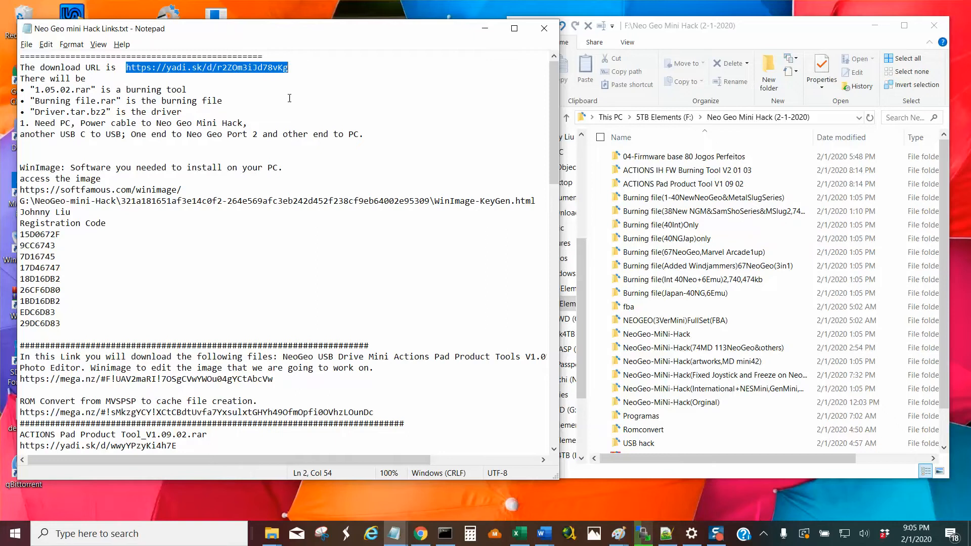
left_click_drag(31, 90, 200, 87)
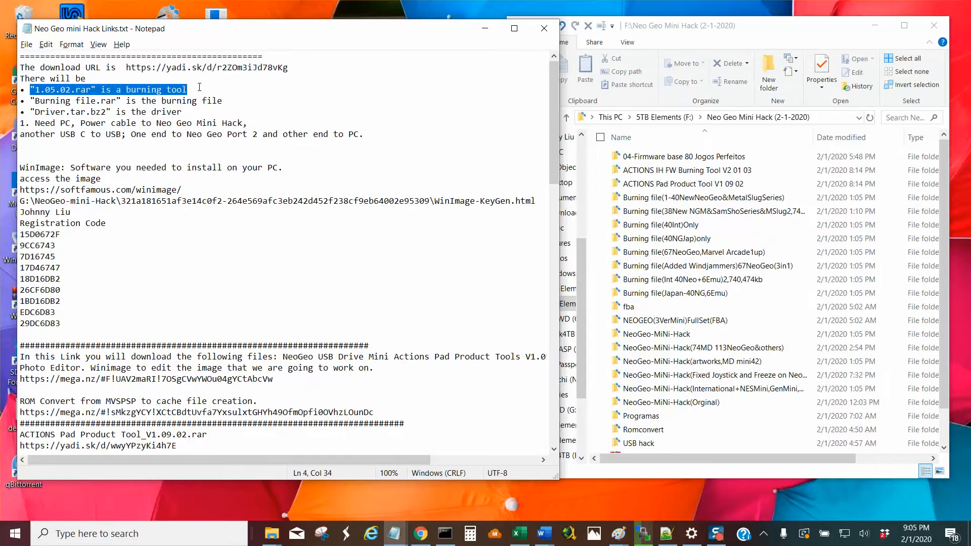
left_click_drag(36, 100, 239, 105)
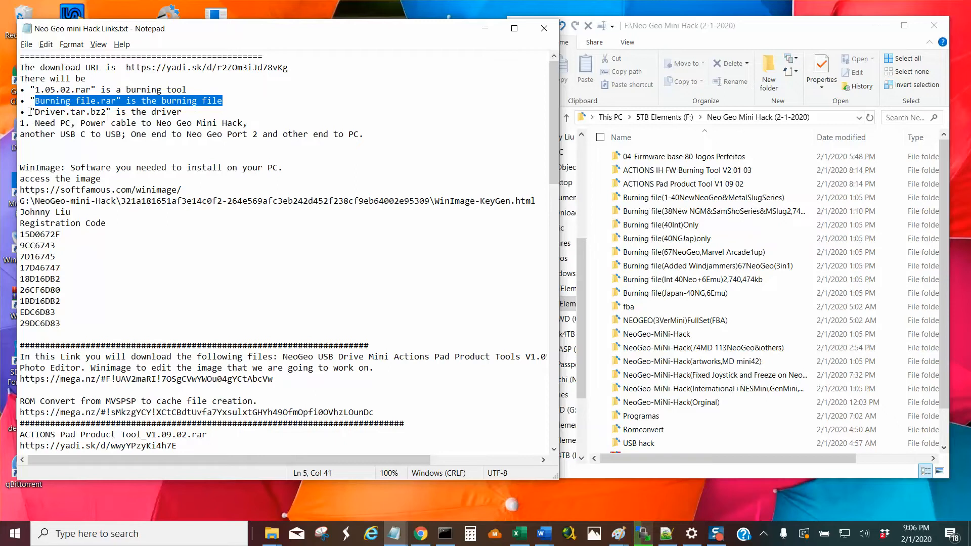
left_click_drag(31, 111, 197, 112)
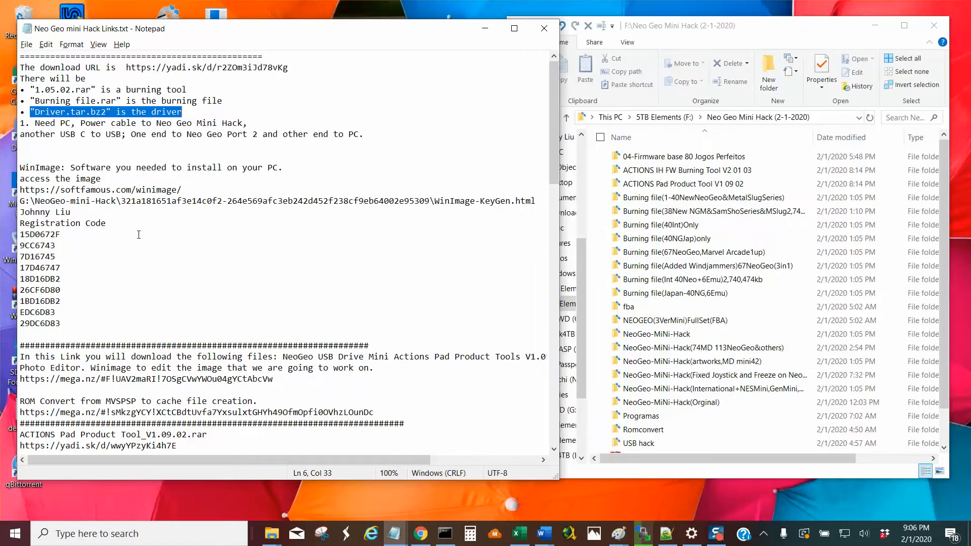
Highlight the WinImage label, its softfamous.com/winimage link and the first line of the registration code.
left_click_drag(18, 168, 67, 167)
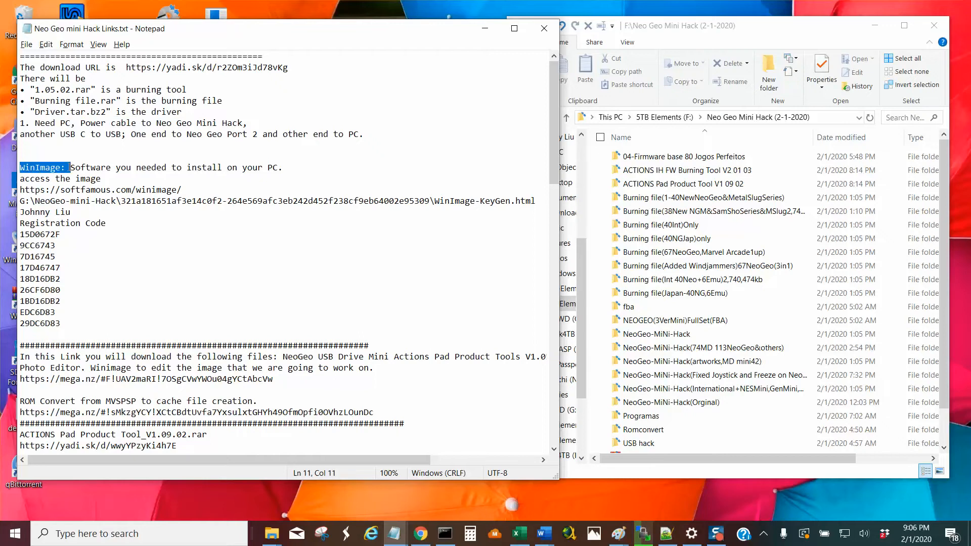
left_click_drag(193, 189, 20, 190)
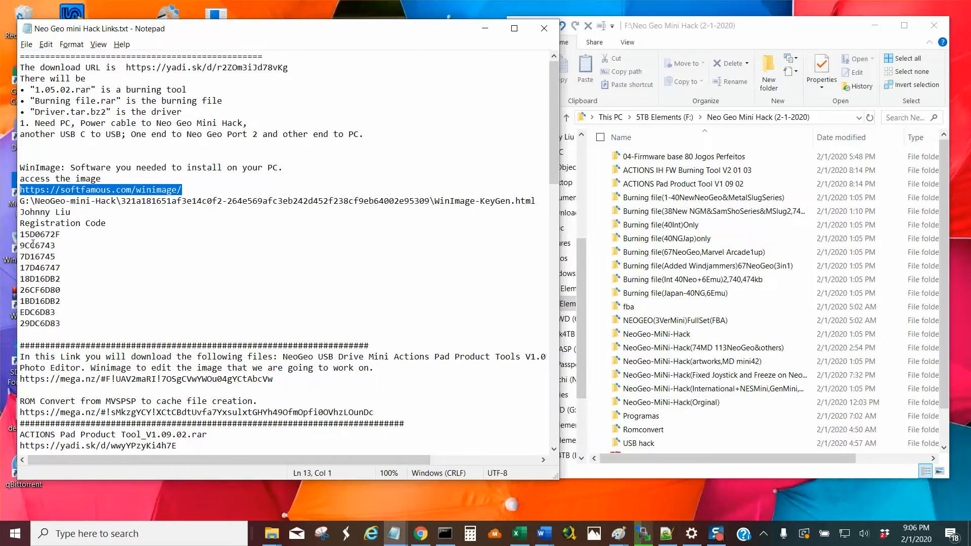
mouse_move(21, 237)
left_mouse_down()
mouse_move(93, 241)
mouse_move(19, 244)
left_mouse_up()
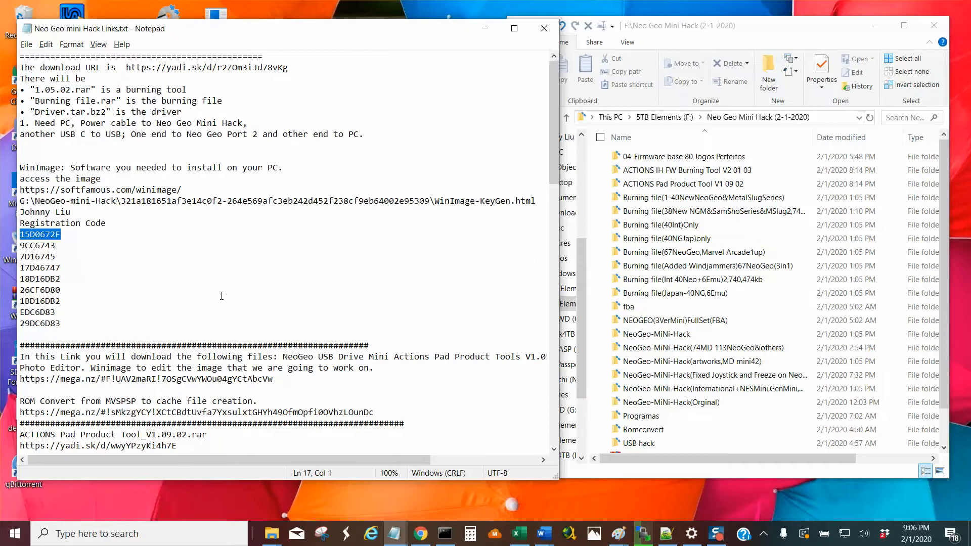
Highlight the NeoGeo USB Drive Mini tools download note and the line about ROM Convert from MVSPSP to cache file creation.
scroll(222, 296, "down", 2)
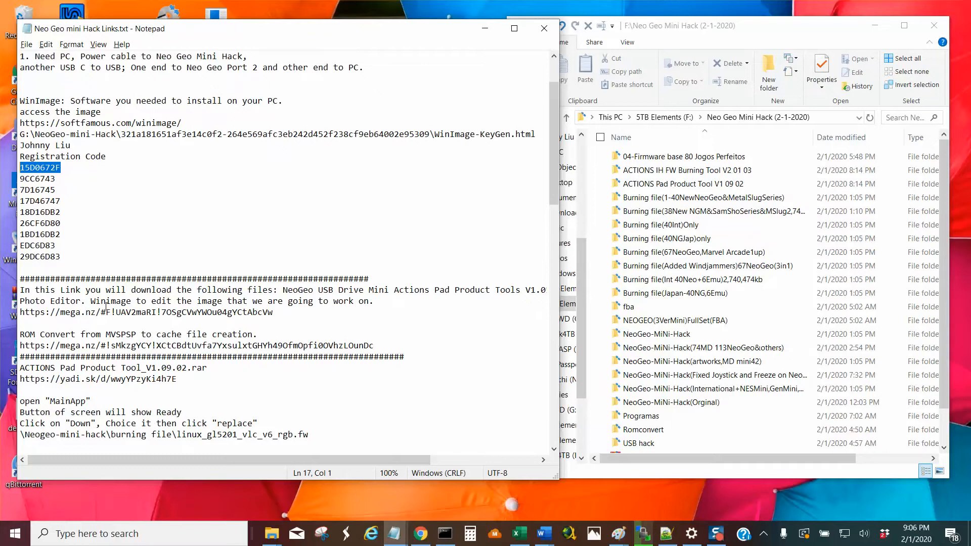
left_click_drag(81, 301, 22, 290)
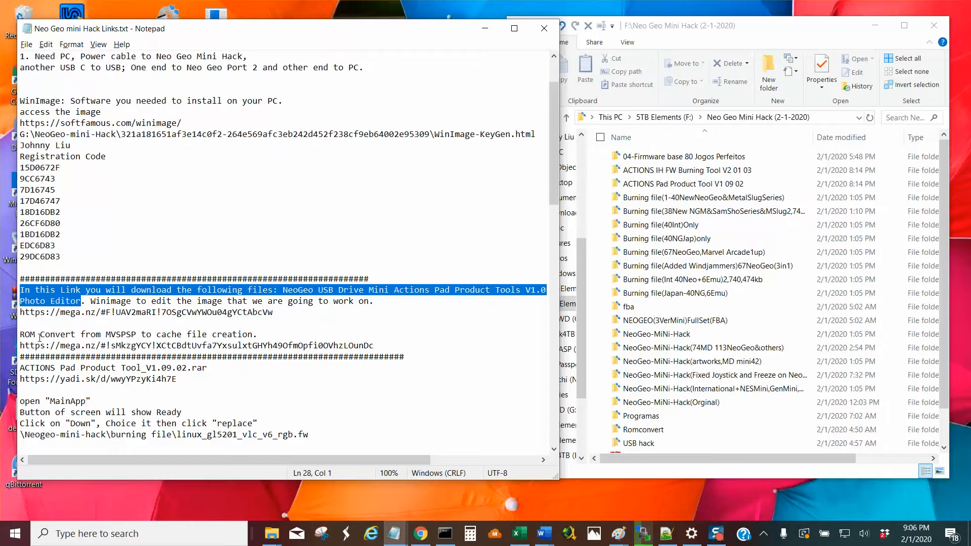
left_click_drag(20, 336, 291, 336)
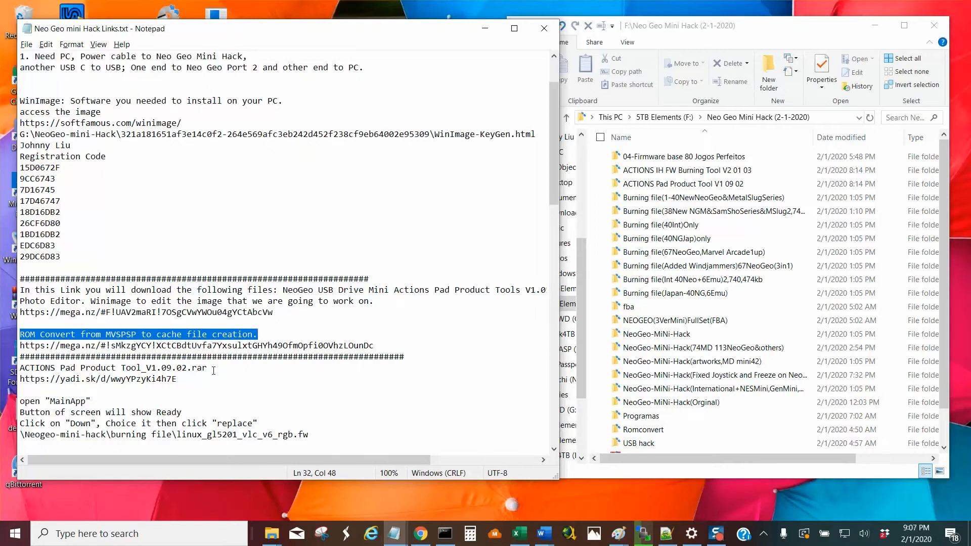
scroll(213, 370, "down", 2)
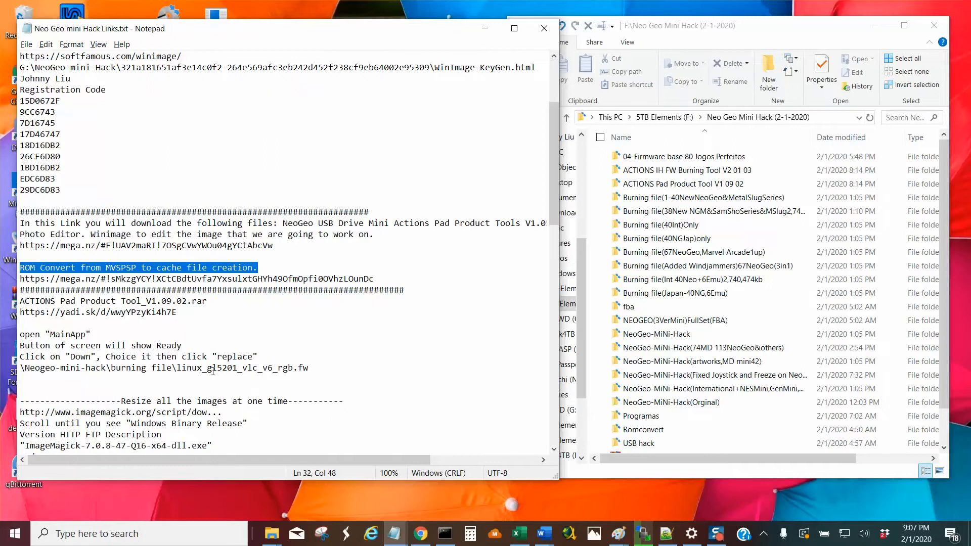
Highlight the "Resize all the images at one time" section, including its imagemagick.org link and Windows Binary Release lines.
scroll(213, 370, "down", 2)
left_click_drag(24, 333, 327, 404)
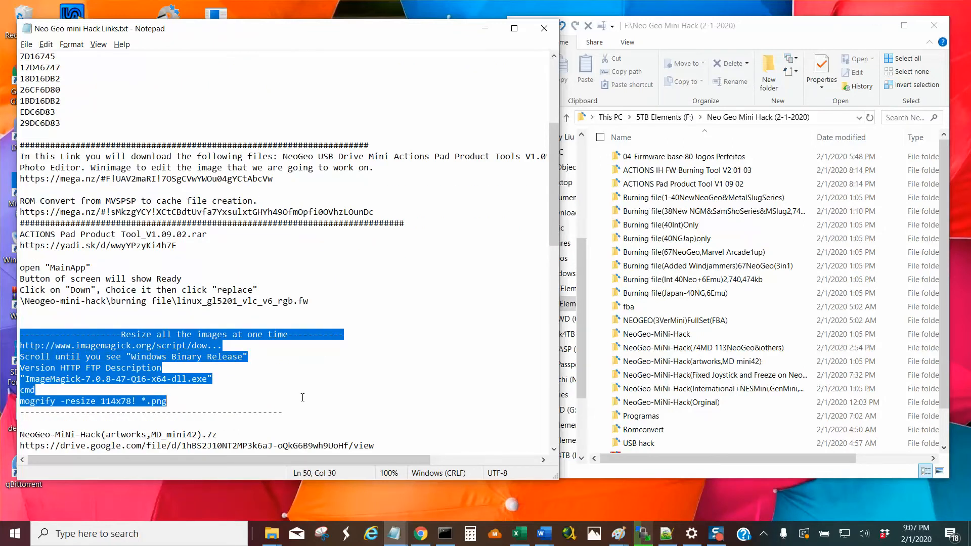
left_click(240, 381)
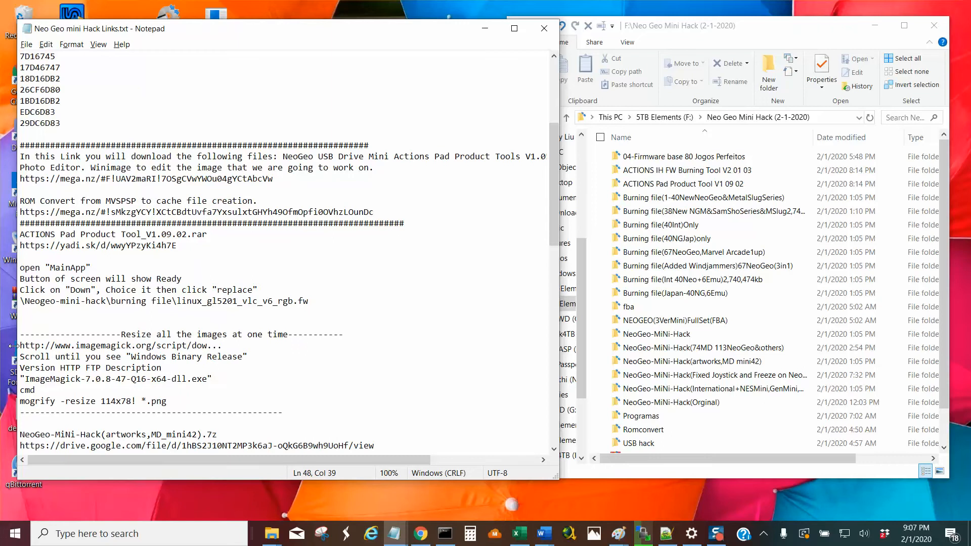
left_click_drag(19, 347, 253, 366)
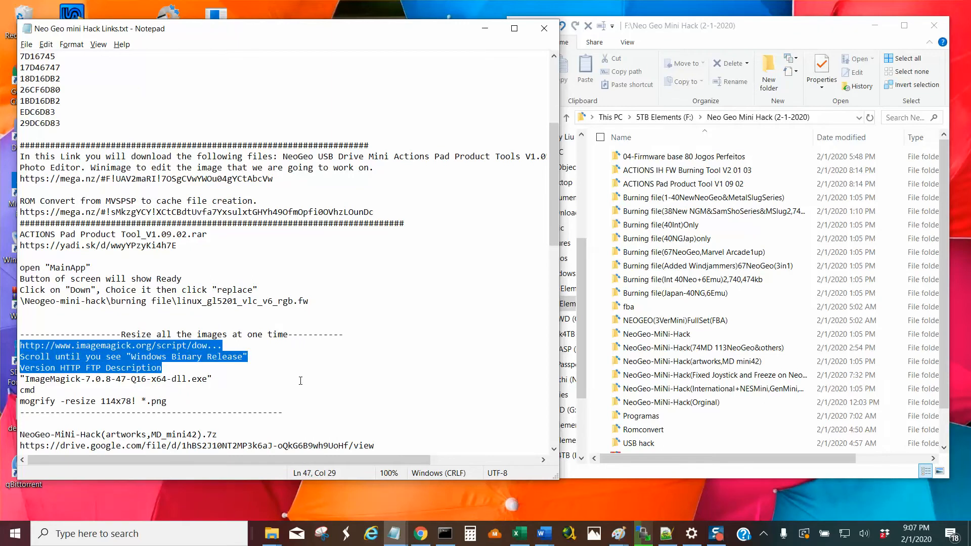
Highlight the yadi.sk download URL at the start of the notes and minimize the notes window.
scroll(292, 346, "up", 6)
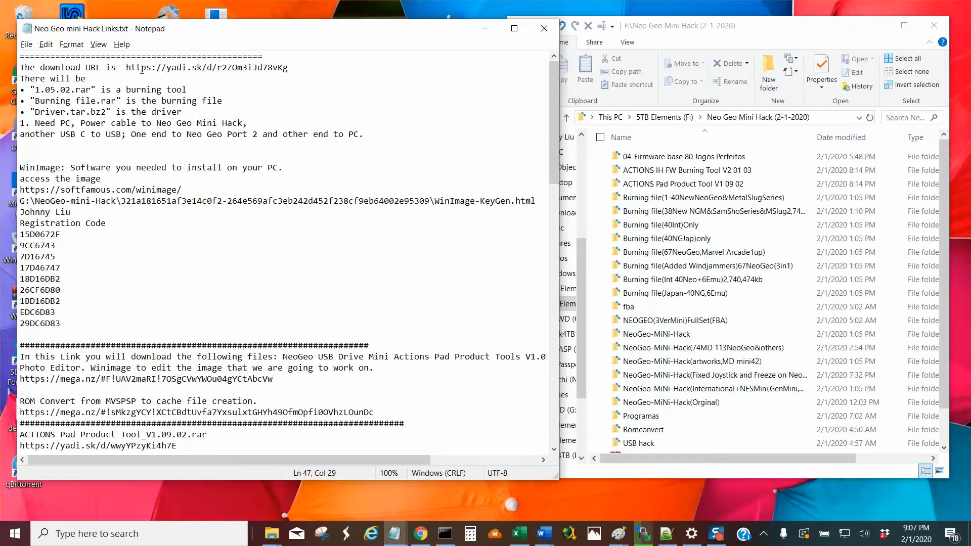
left_click_drag(125, 67, 324, 71)
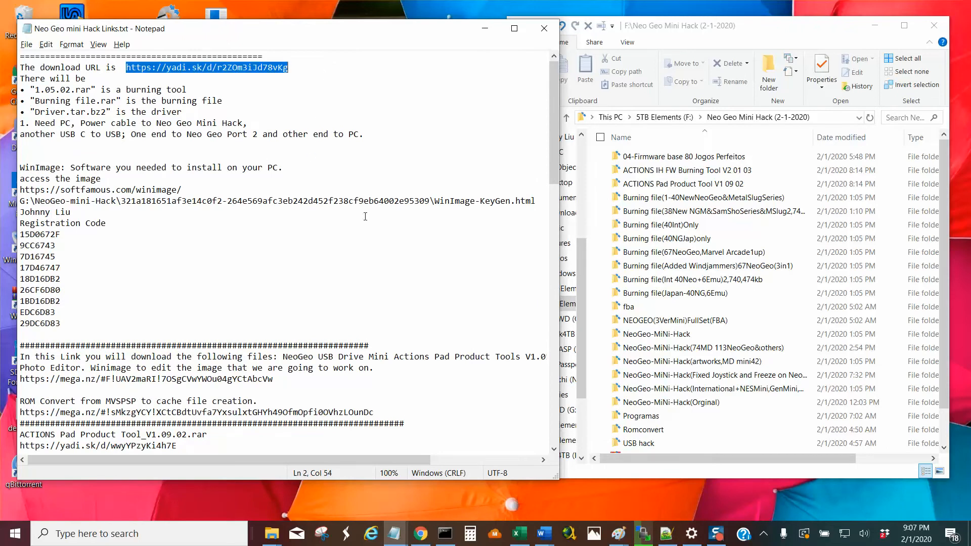
left_click_drag(554, 172, 562, 141)
left_click(483, 30)
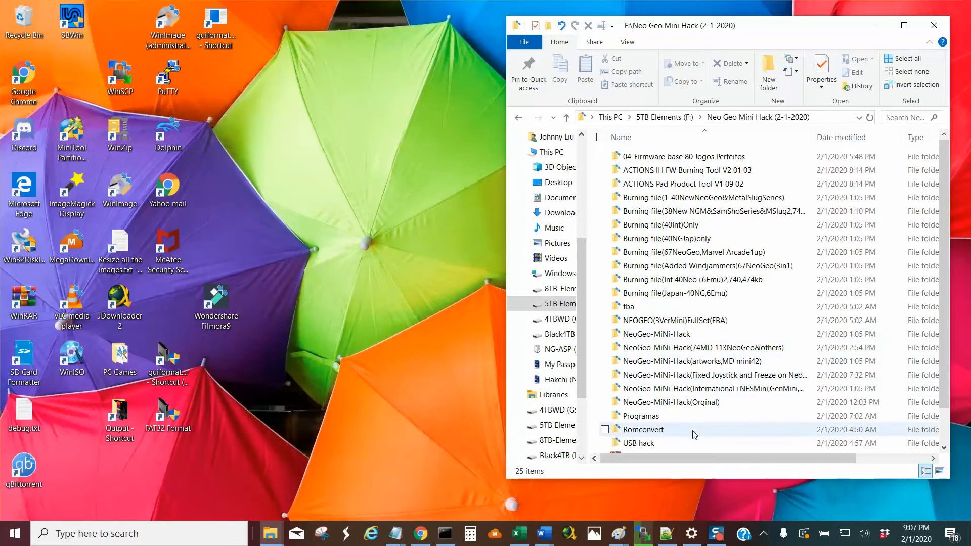
Look inside the USB hack folder and its system subfolder, and return to the Neo Geo Mini Hack (2-1-2020) folder.
scroll(702, 448, "down", 1)
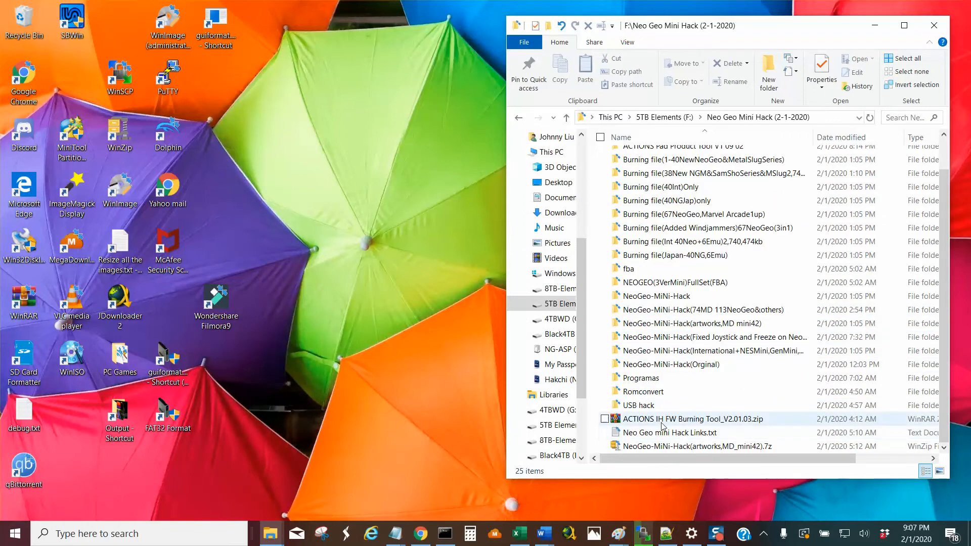
left_click(636, 408)
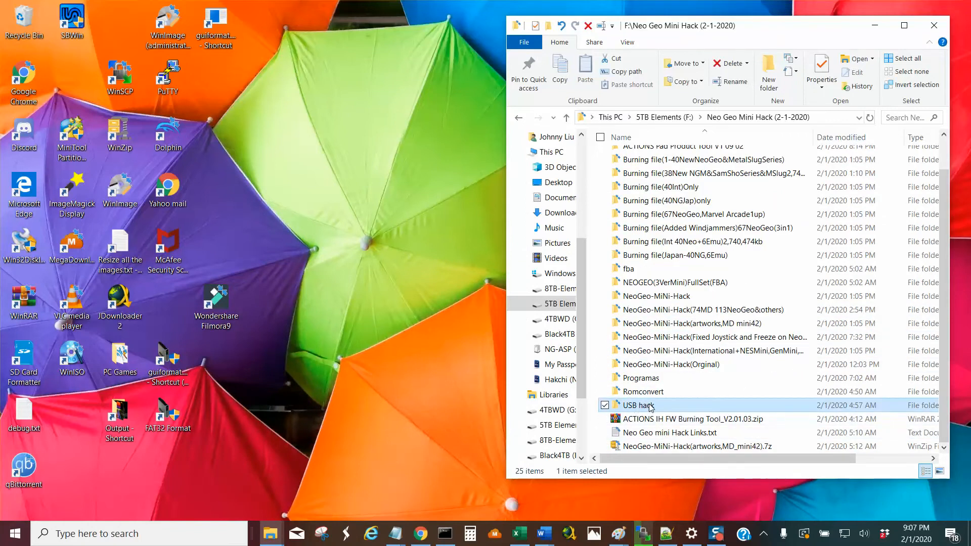
double_click(651, 407)
double_click(632, 159)
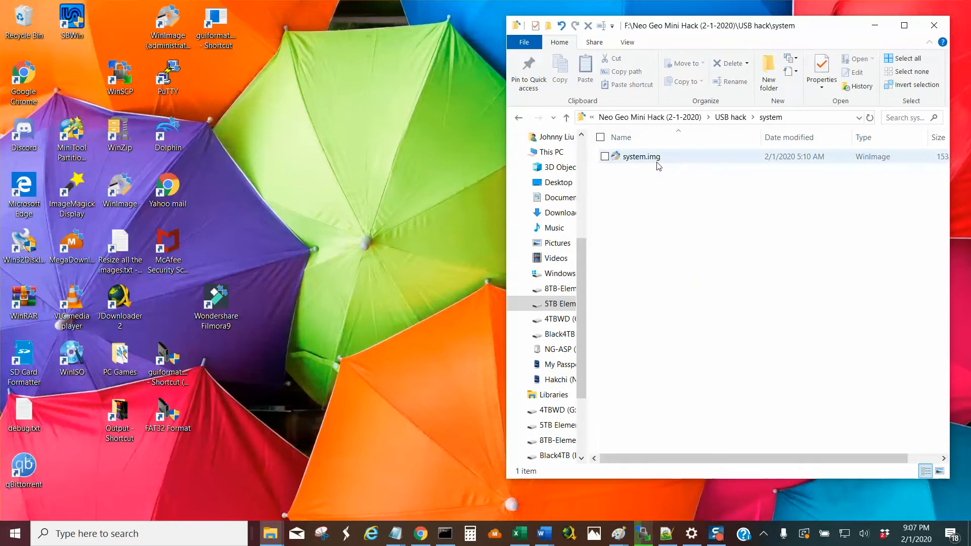
left_click(567, 119)
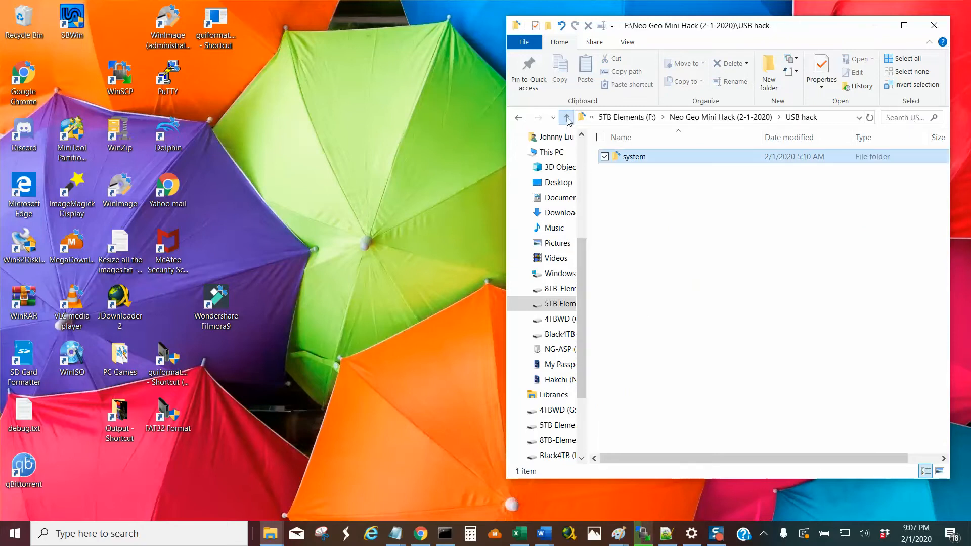
left_click(567, 119)
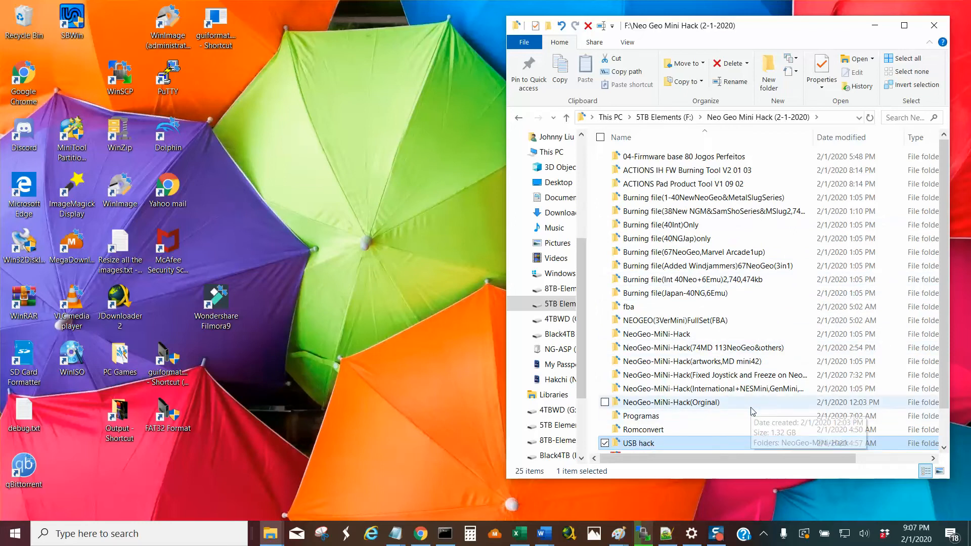
Open the NeoGeo-MiNi-Hack(Orginal) folder and its NeoGeo-MiNi-Hack subfolder.
mouse_move(652, 447)
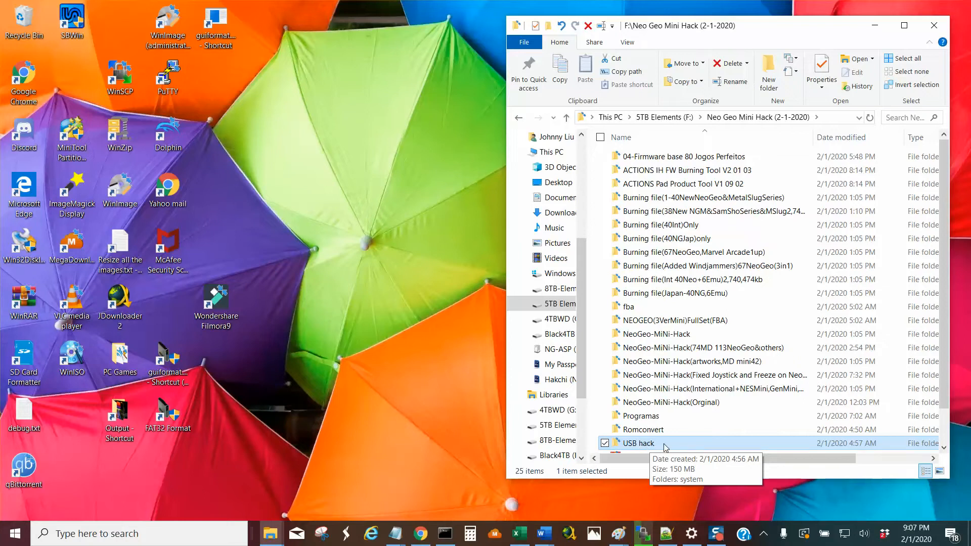
scroll(714, 447, "down", 1)
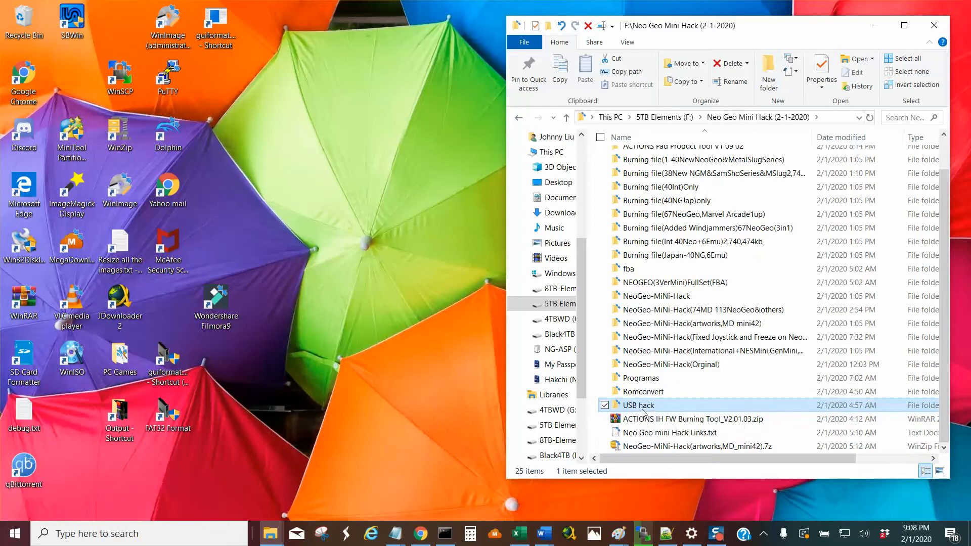
mouse_move(645, 412)
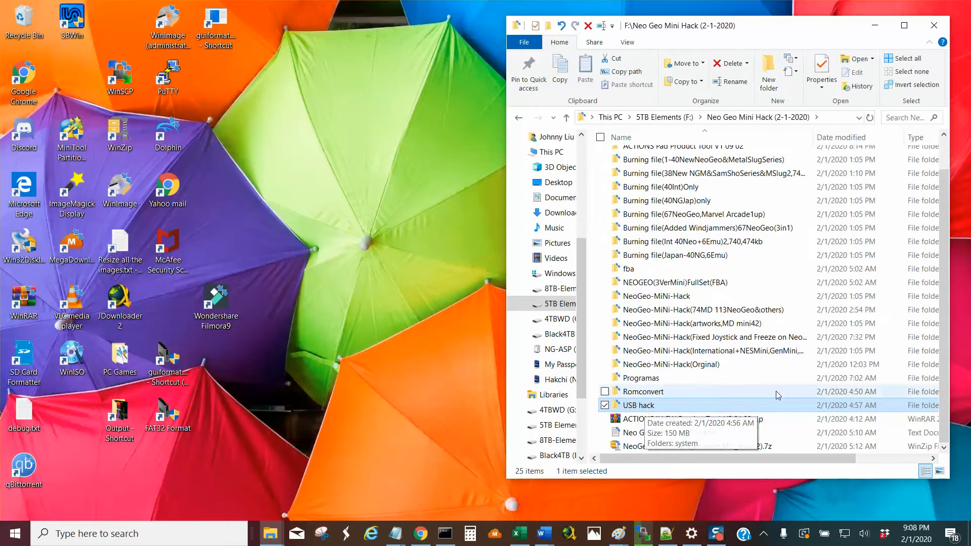
mouse_move(788, 393)
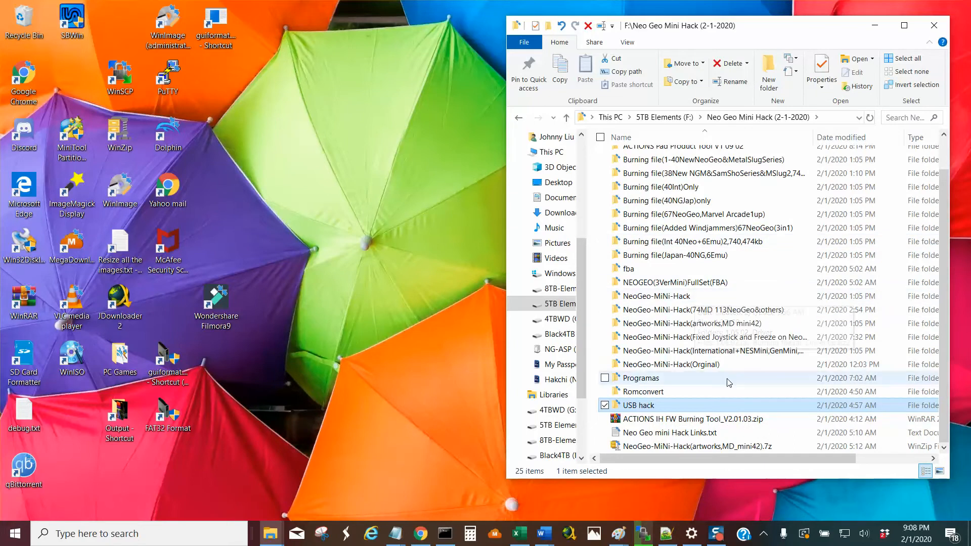
double_click(683, 371)
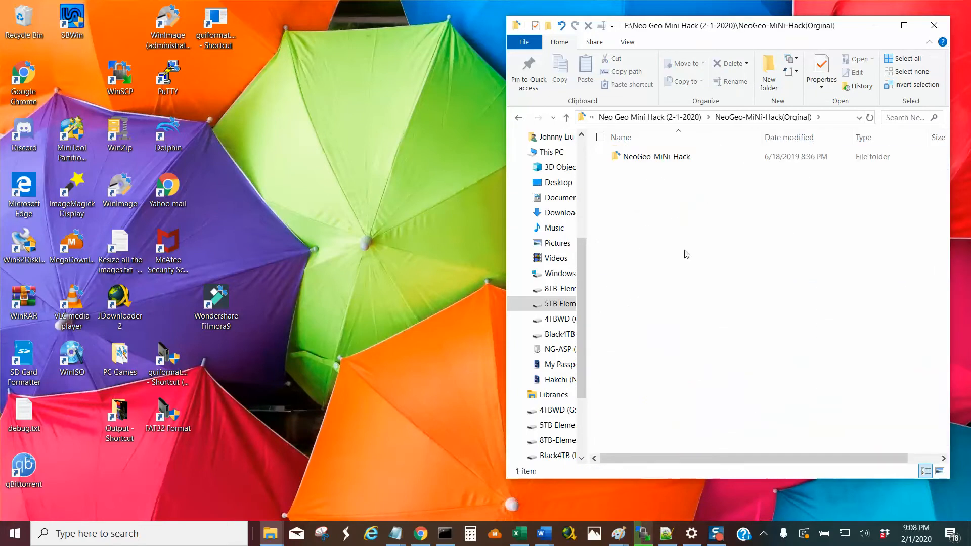
double_click(679, 160)
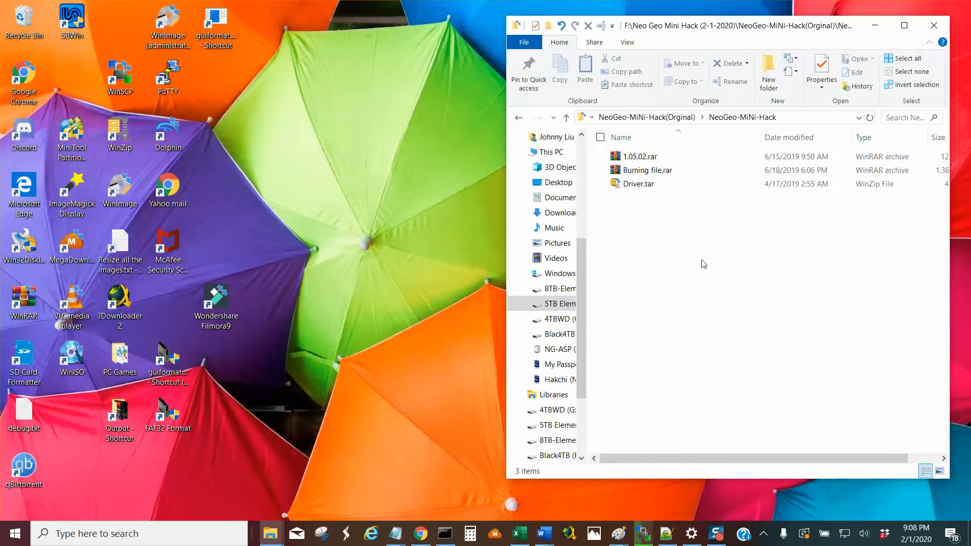
left_click(645, 158)
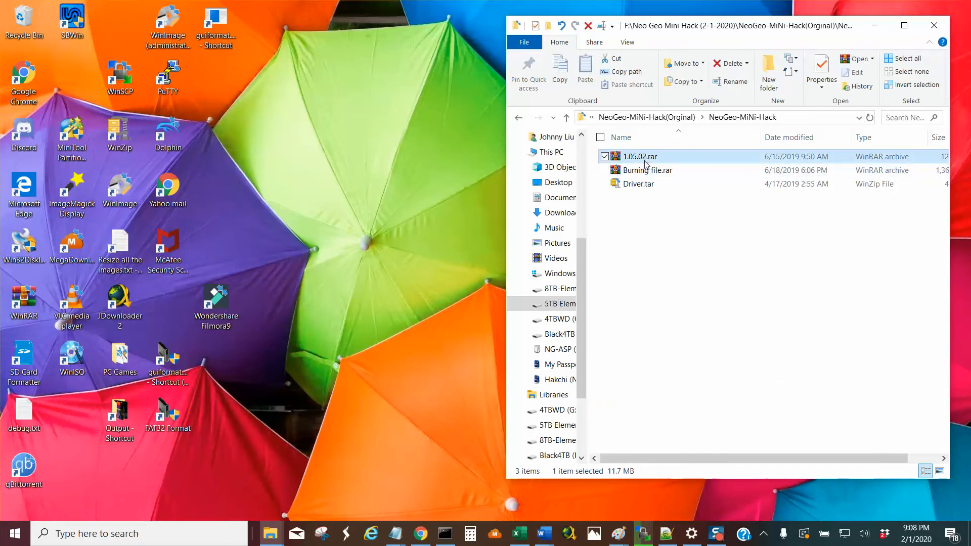
left_click(638, 185, "shift")
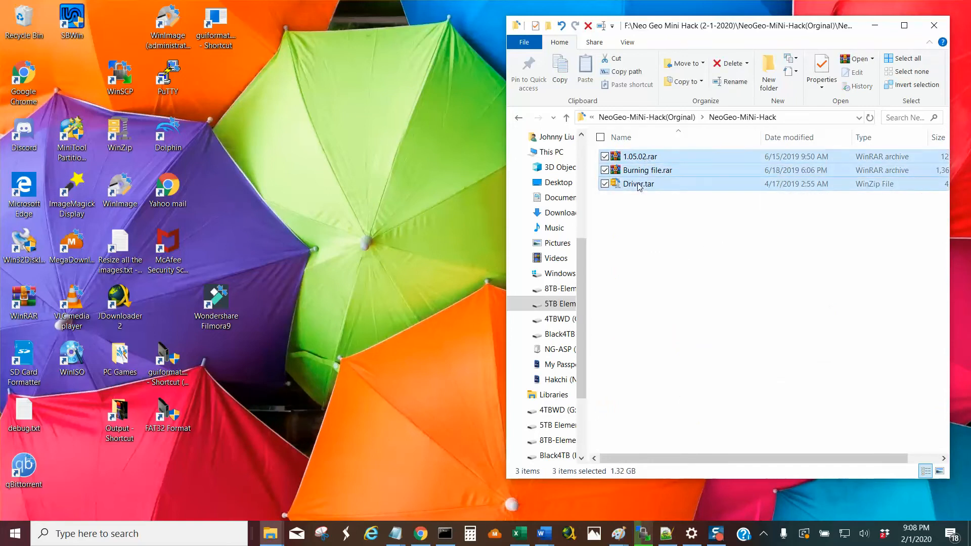
right_click(637, 184)
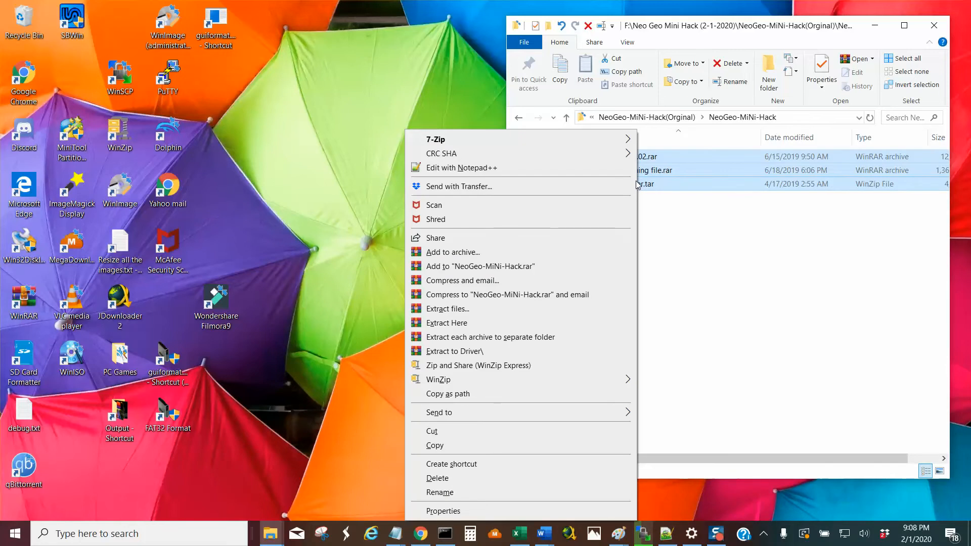
left_click(661, 218)
Extract 1.05.02.rar into the current folder, look inside the extracted 1.05.02 folder and return to its parent folder.
left_click(632, 157)
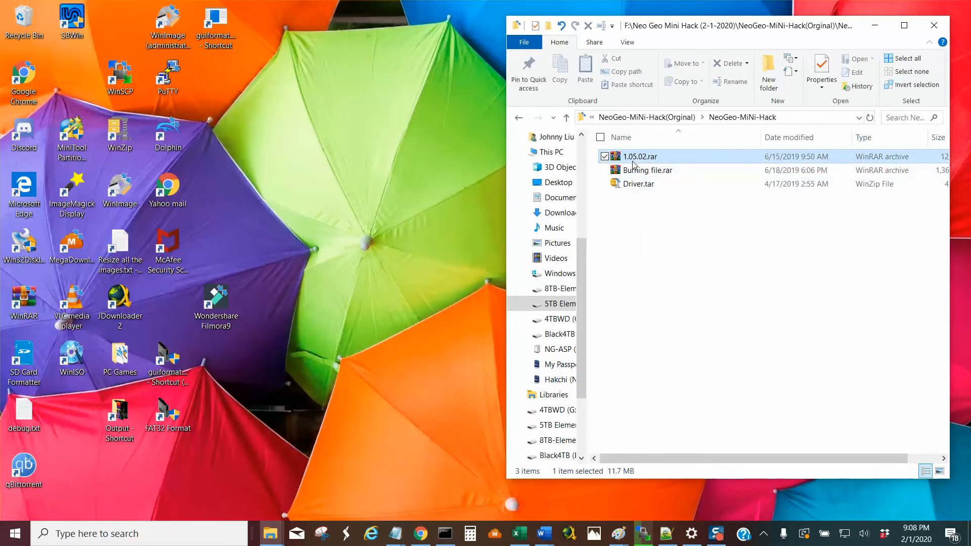
right_click(632, 159)
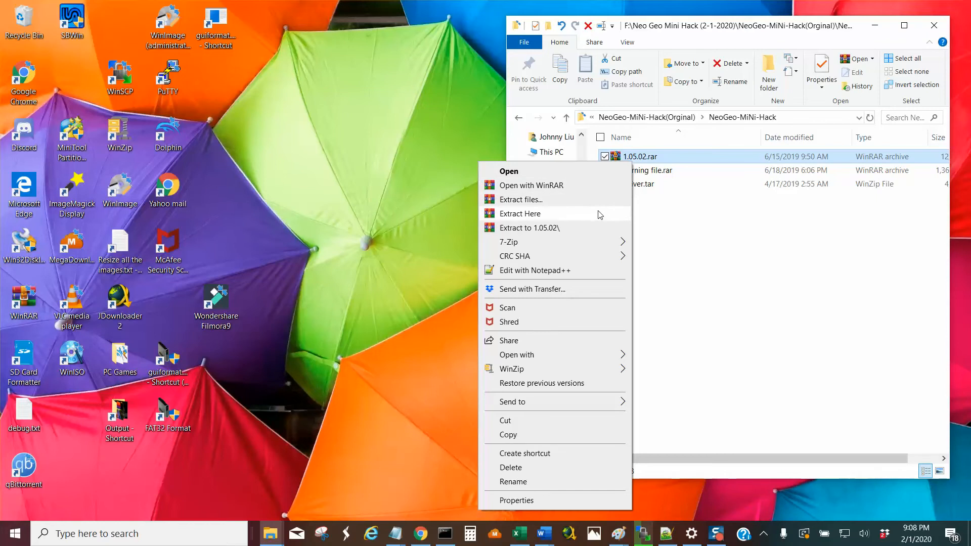
left_click(532, 216)
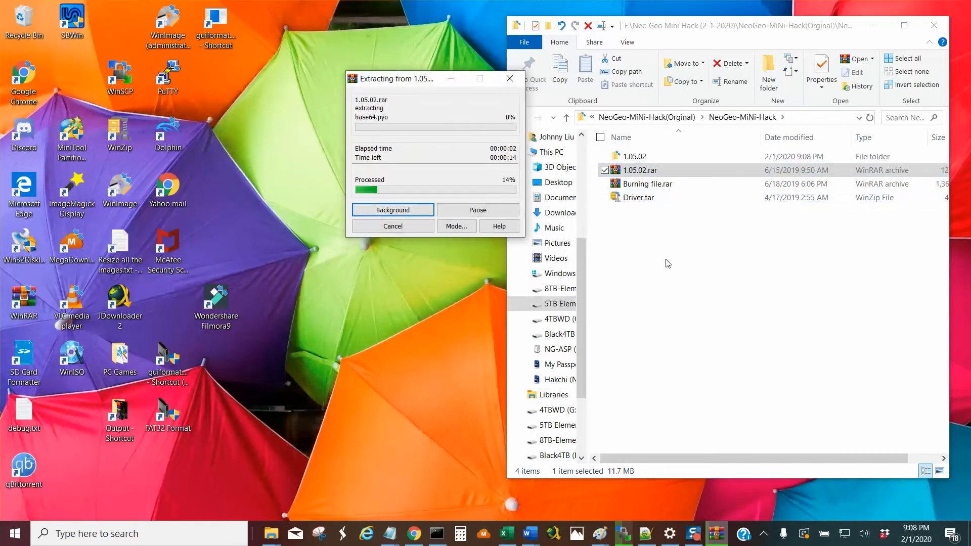
double_click(654, 157)
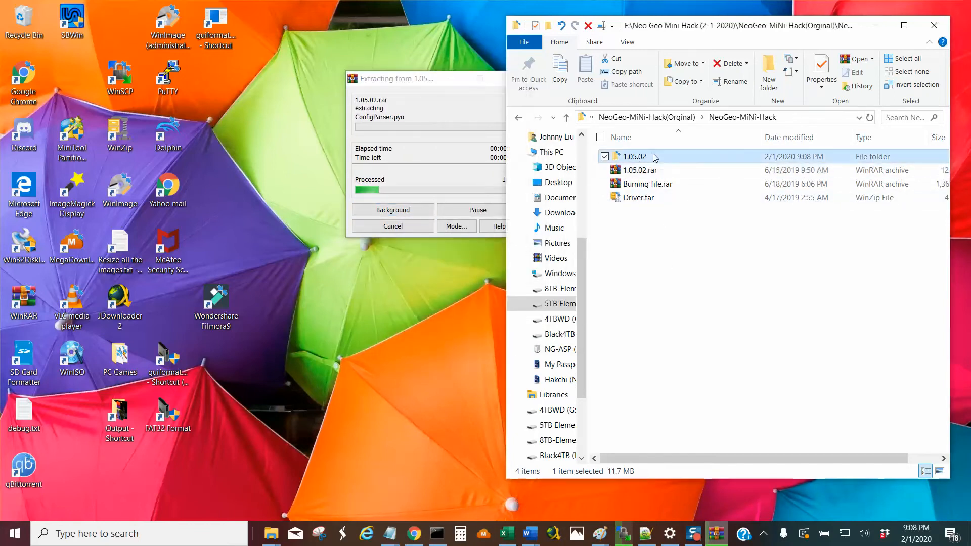
left_click(566, 117)
Extract Burning file.rar into the current folder and move its progress window away from the file list.
right_click(657, 185)
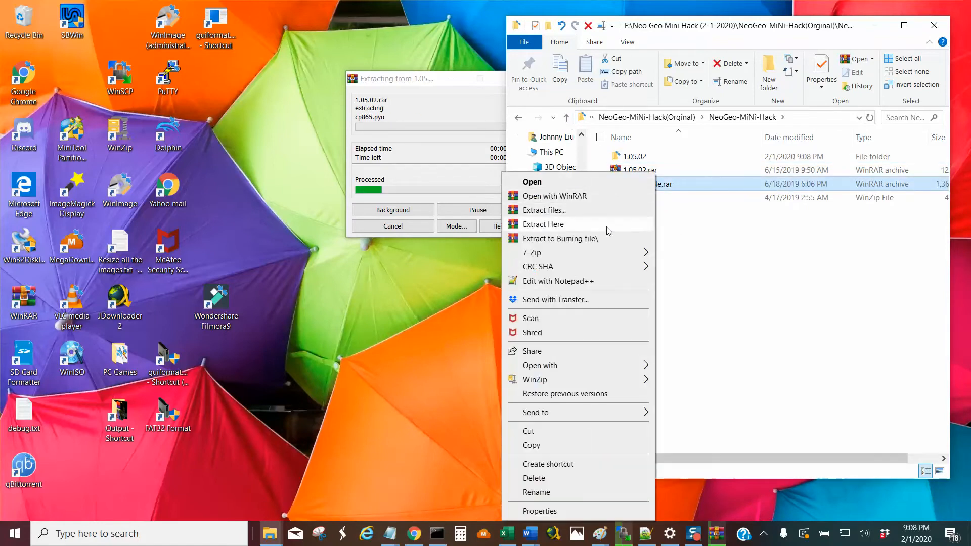
left_click(612, 224)
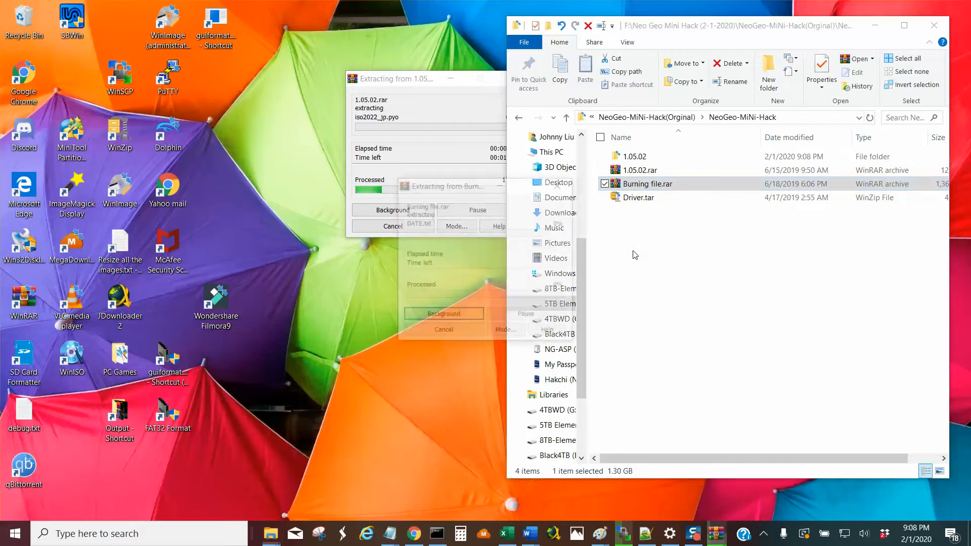
left_click_drag(453, 188, 262, 148)
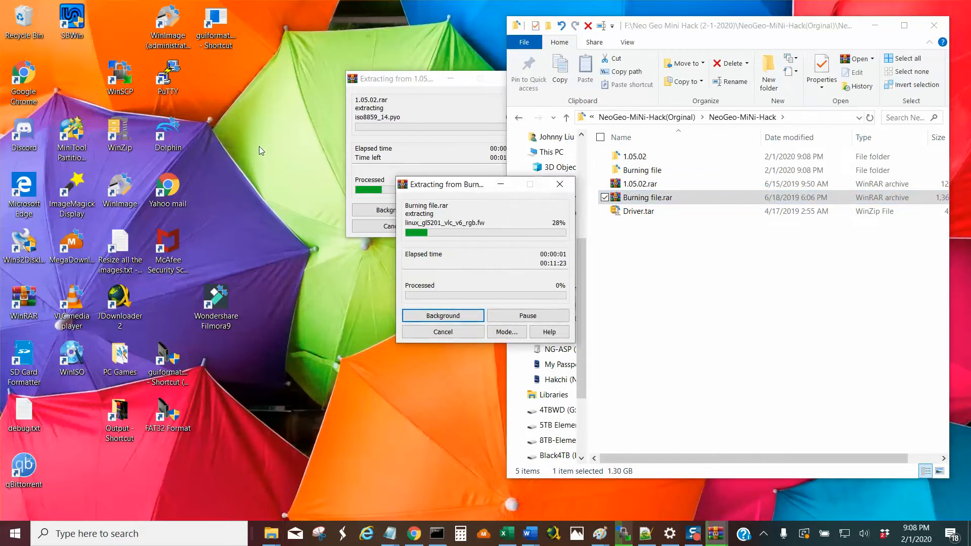
right_click(636, 216)
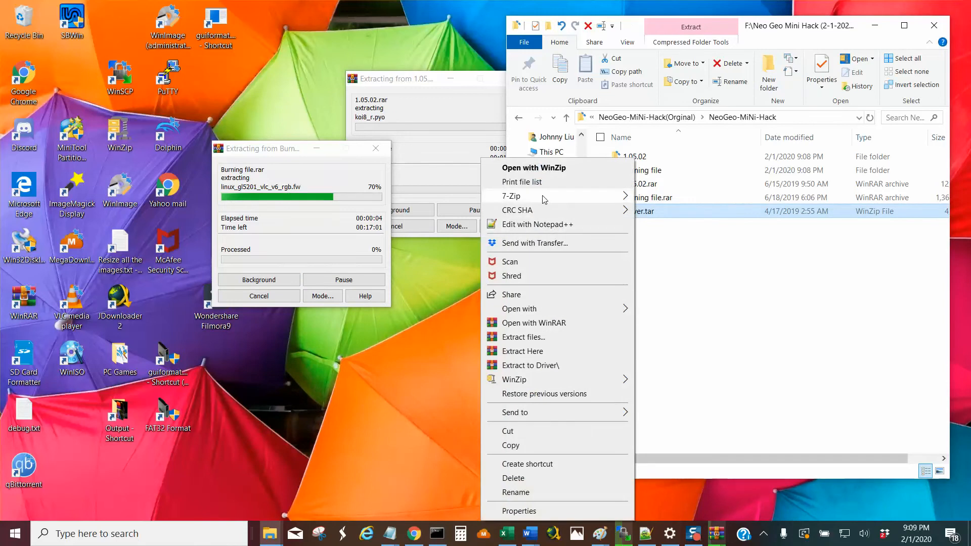
mouse_move(544, 199)
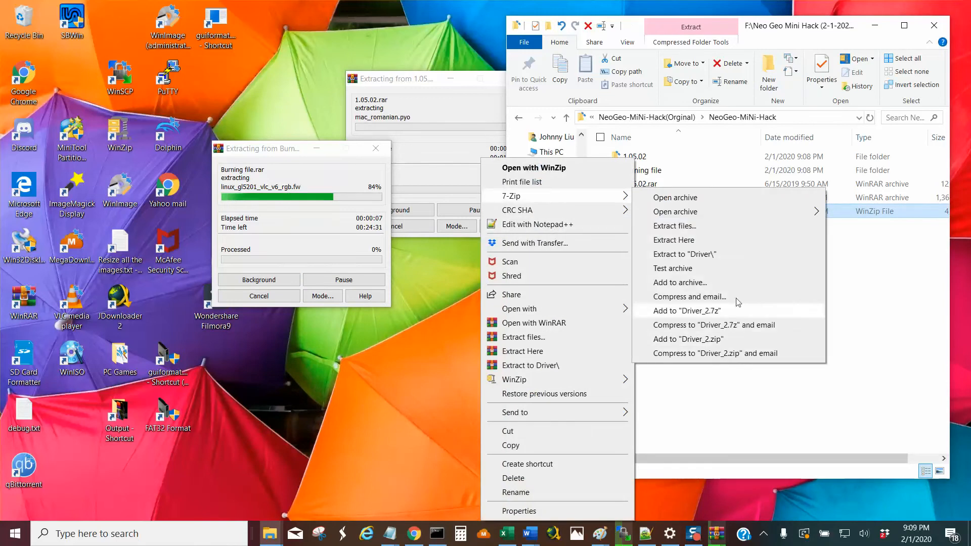
left_click(890, 255)
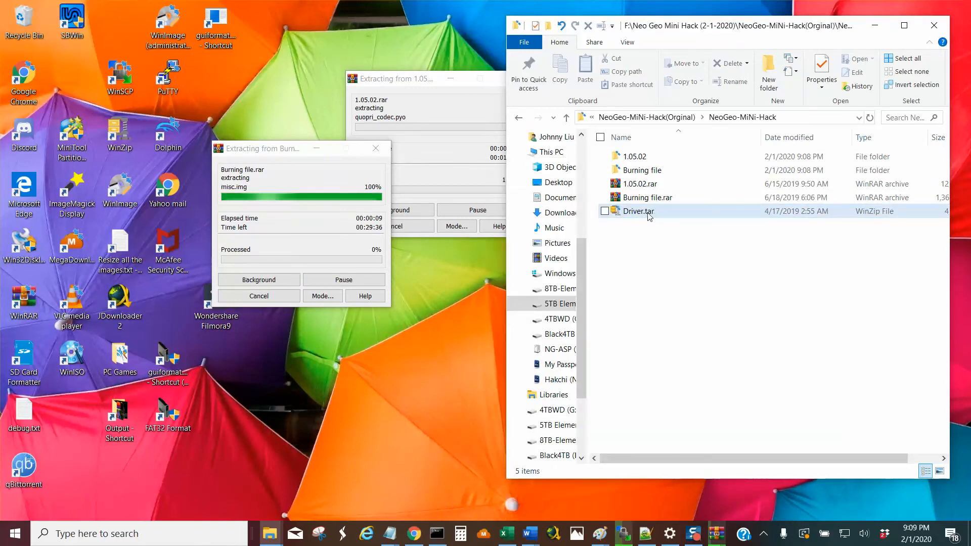
Extract Driver.tar into the current folder with 7-Zip and move the archive extraction progress windows aside.
right_click(648, 217)
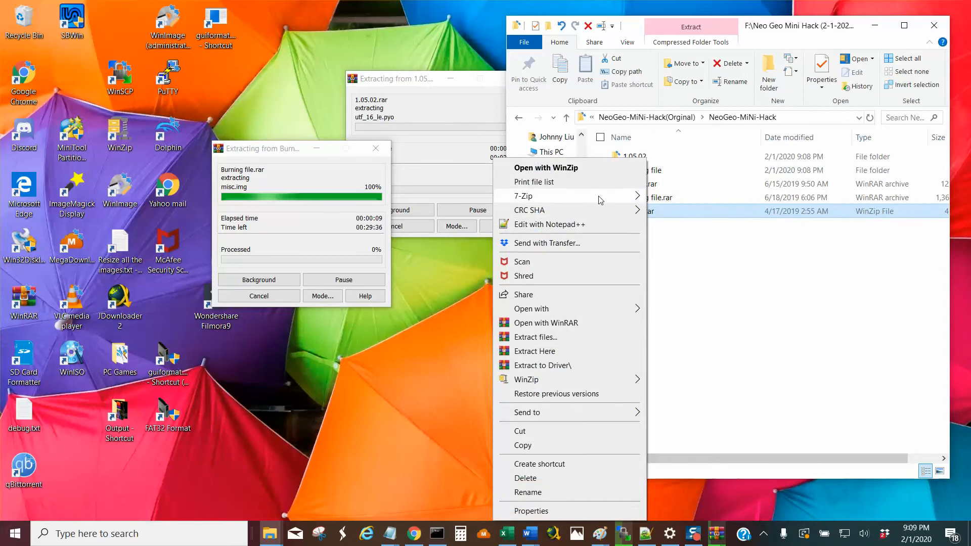
mouse_move(602, 199)
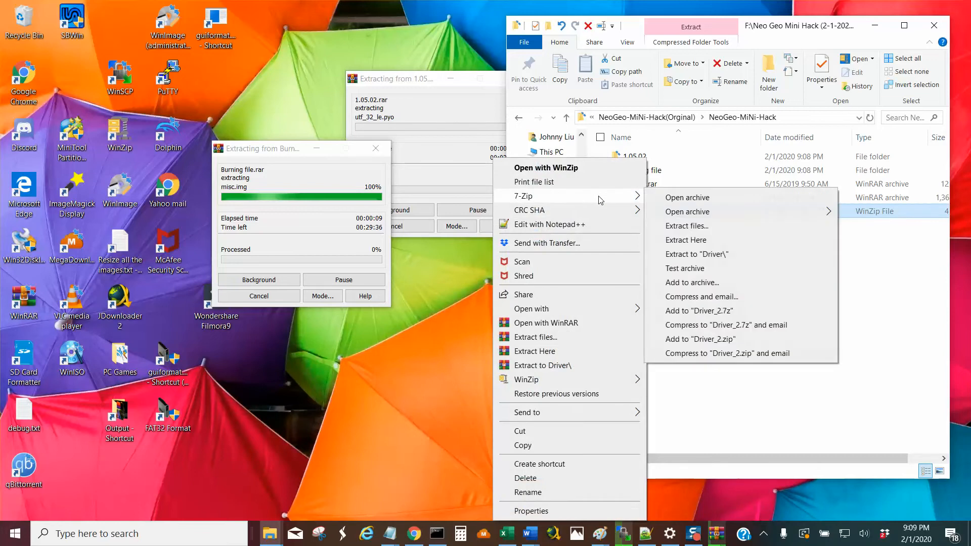
left_click(711, 245)
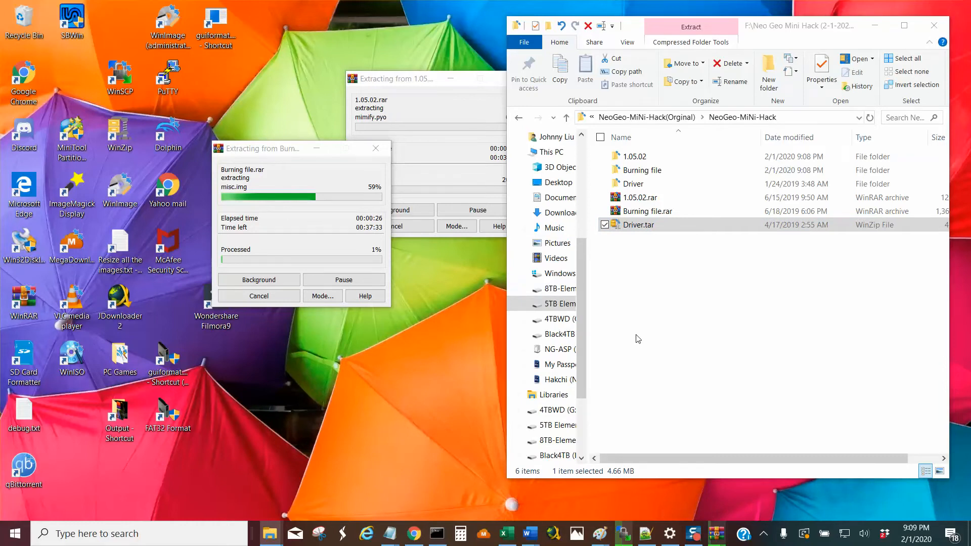
left_click(409, 80)
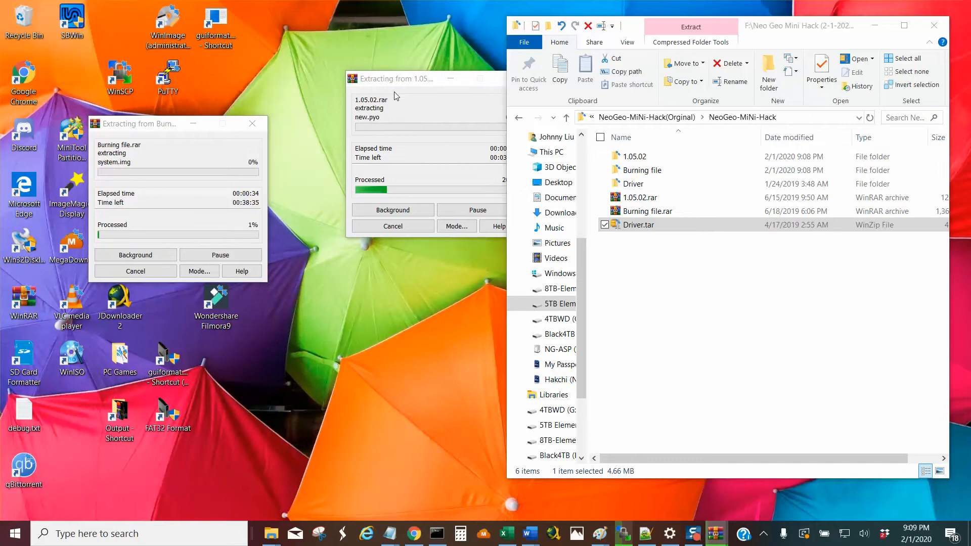
left_click_drag(397, 79, 365, 84)
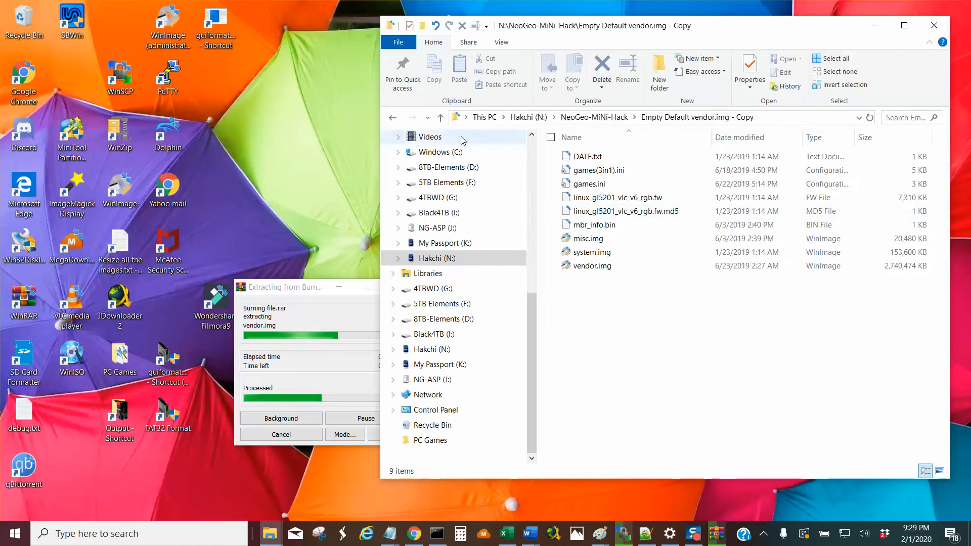
Open the Empty Default vendor.img folder inside NeoGeo-MiNi-Hack and examine its games(3in1).ini, games.ini and linux_gl5201_vlc_v6_rgb.fw files.
left_click(441, 117)
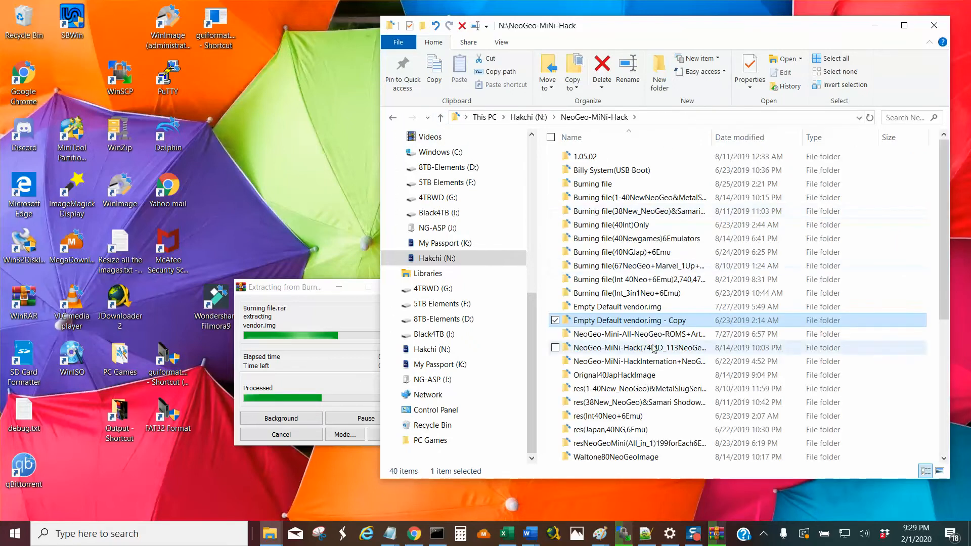
double_click(614, 307)
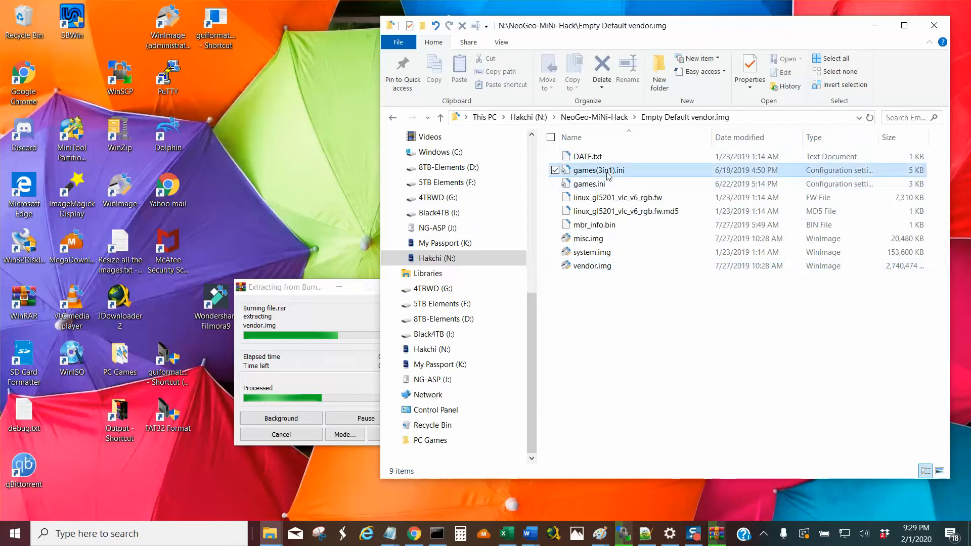
left_click(622, 171)
left_click(623, 185)
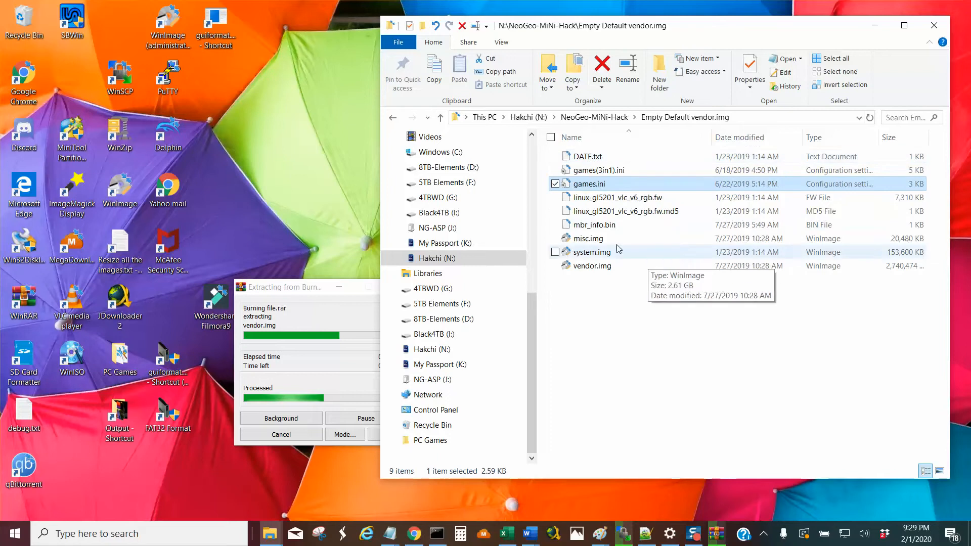
left_click(626, 201)
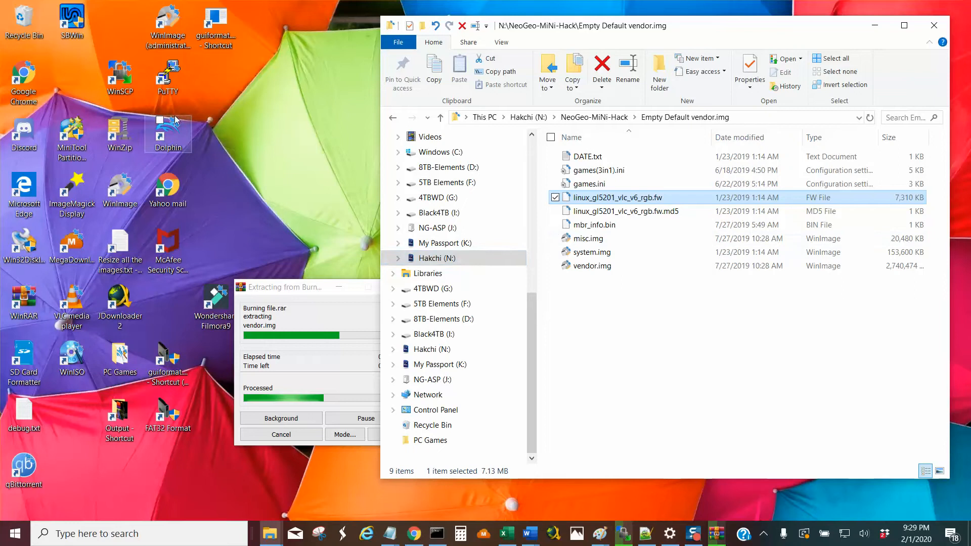
Move the WinImage administrator shortcut to a free desktop area and highlight the WinImage installation line in the Neo Geo mini Hack Links notes.
left_click_drag(168, 26, 314, 214)
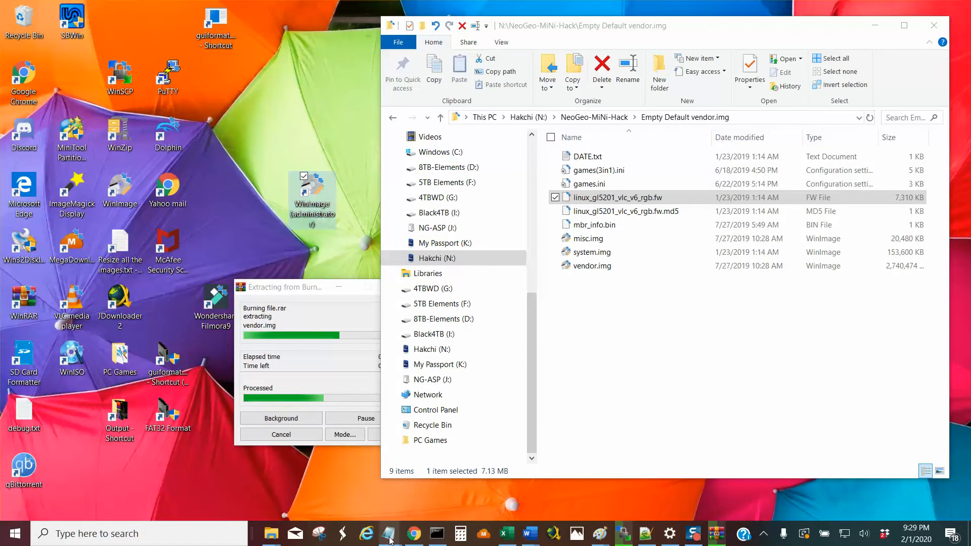
mouse_move(389, 540)
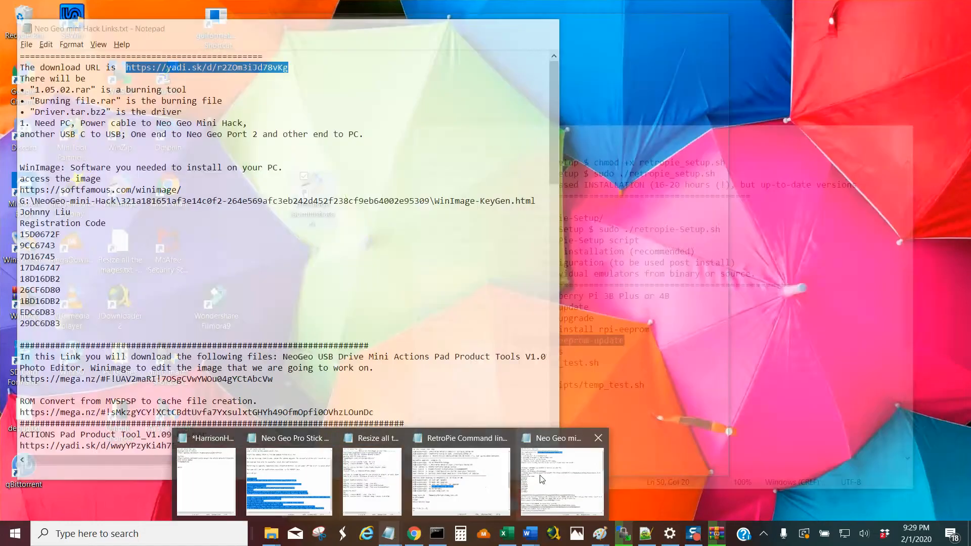
left_click(562, 481)
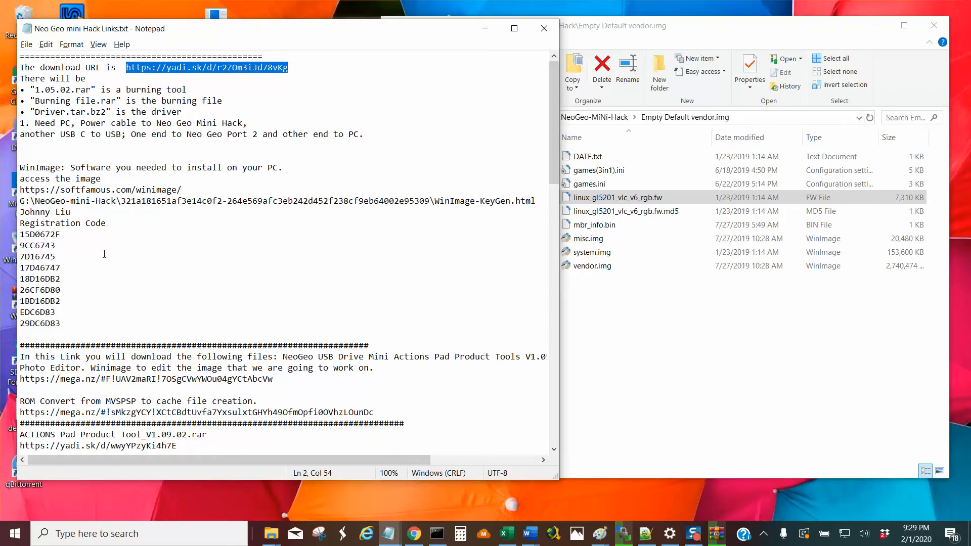
left_click_drag(21, 167, 295, 171)
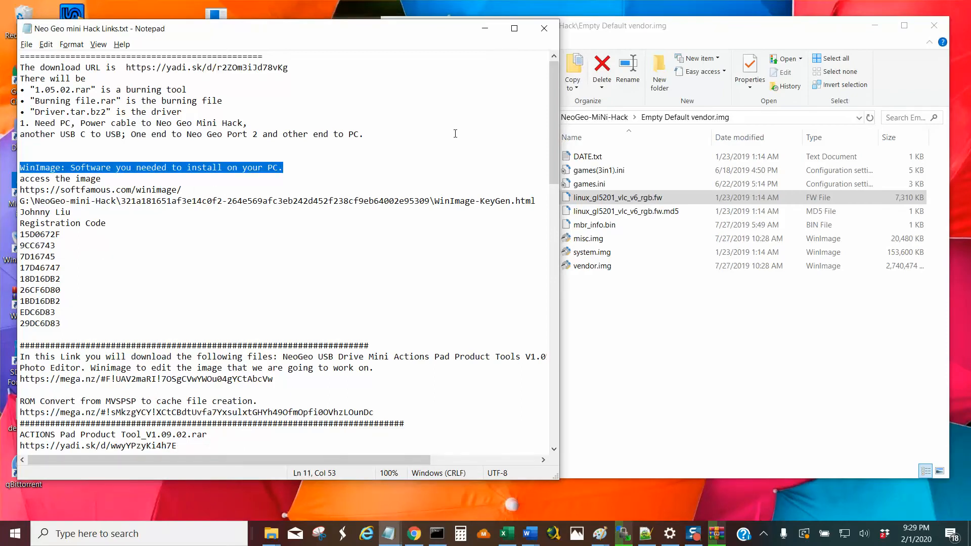
left_click(485, 28)
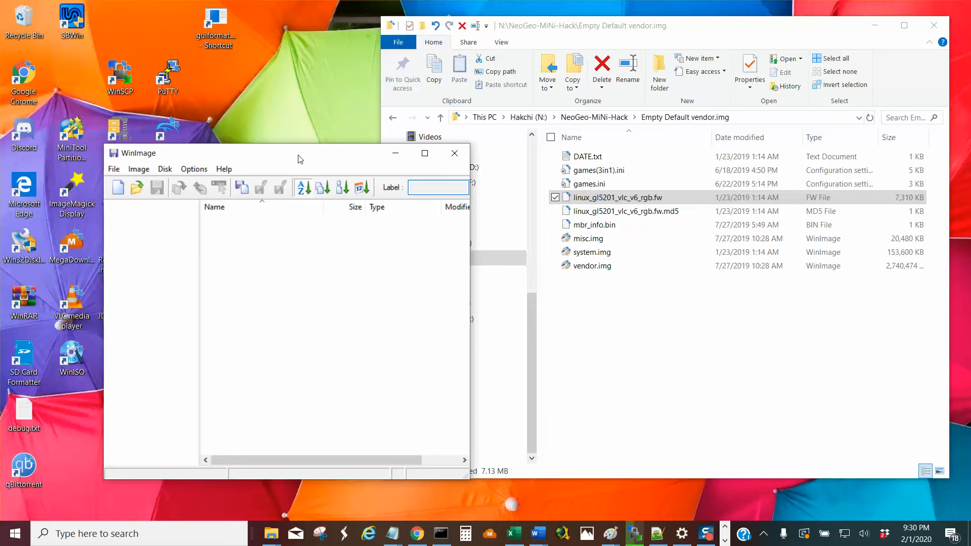
Switch to WinImage, move its window clear of the extraction progress window and start opening an image file.
left_click_drag(298, 159, 277, 39)
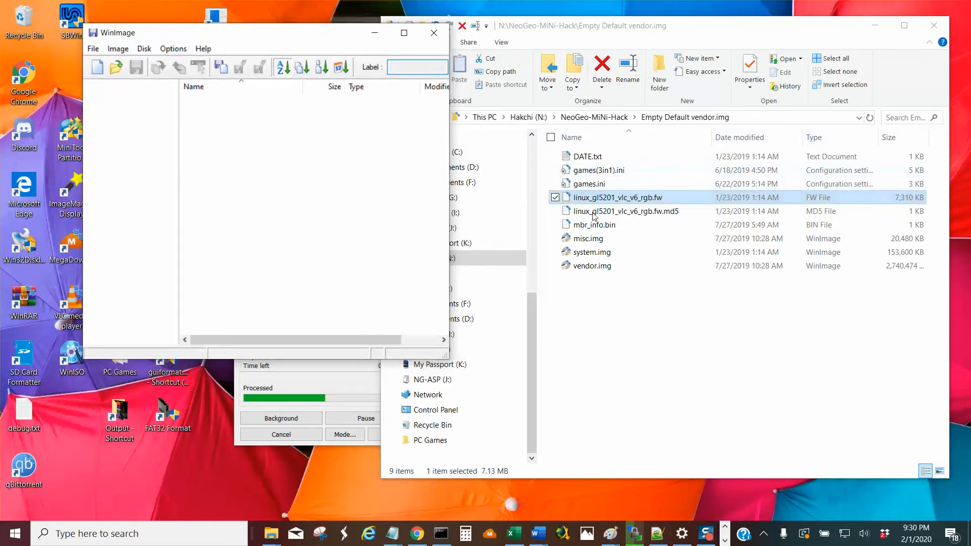
left_click(93, 48)
left_click(96, 72)
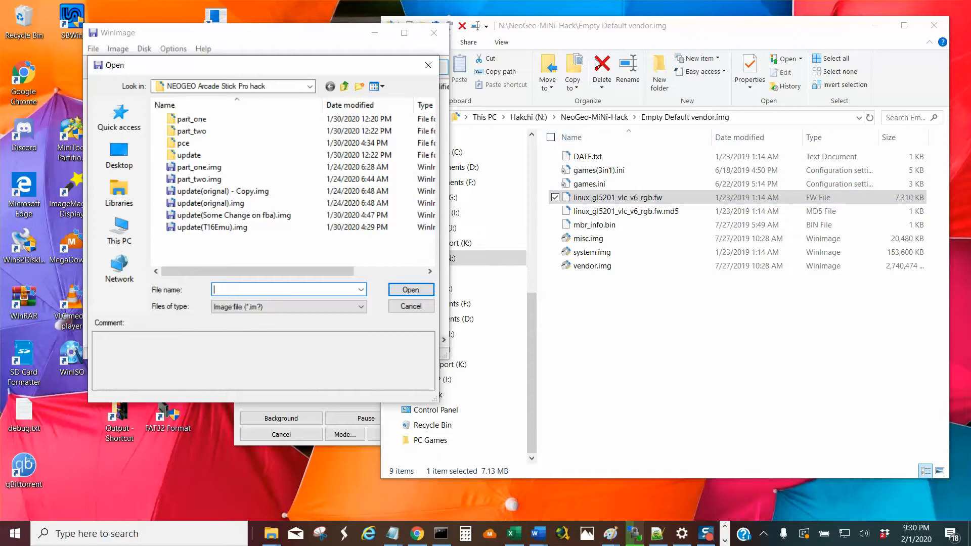
In File Explorer, reopen the Empty Default vendor.img folder from NeoGeo-MiNi-Hack and copy its full path.
left_click(579, 26)
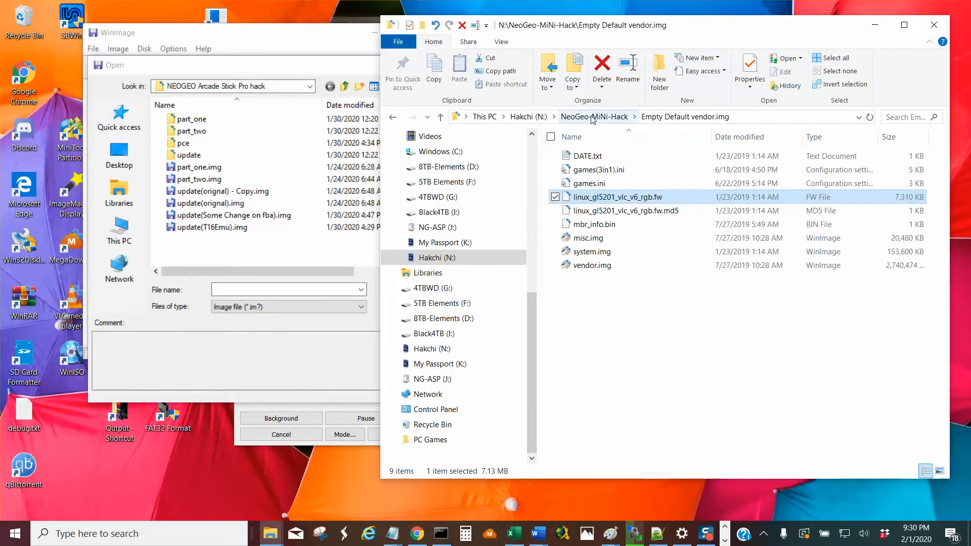
left_click(592, 117)
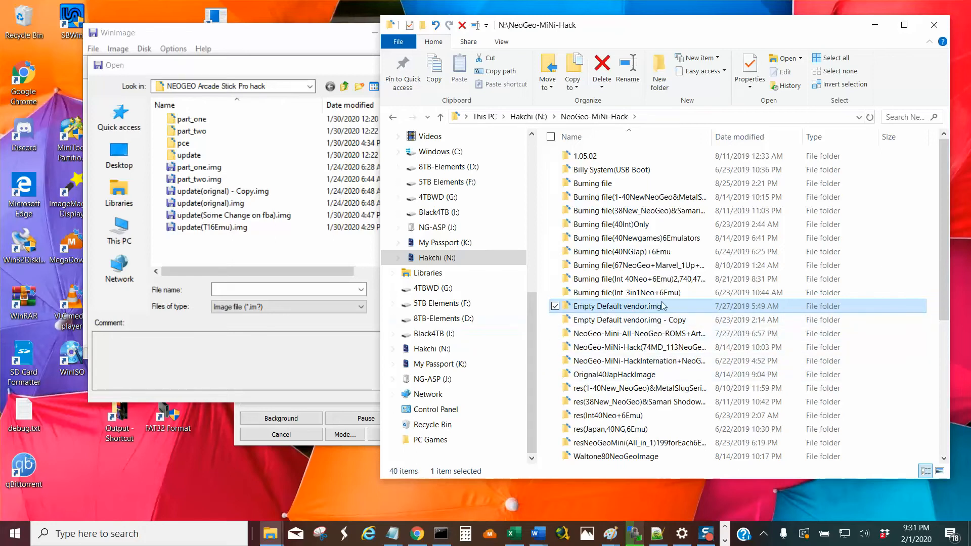
double_click(628, 311)
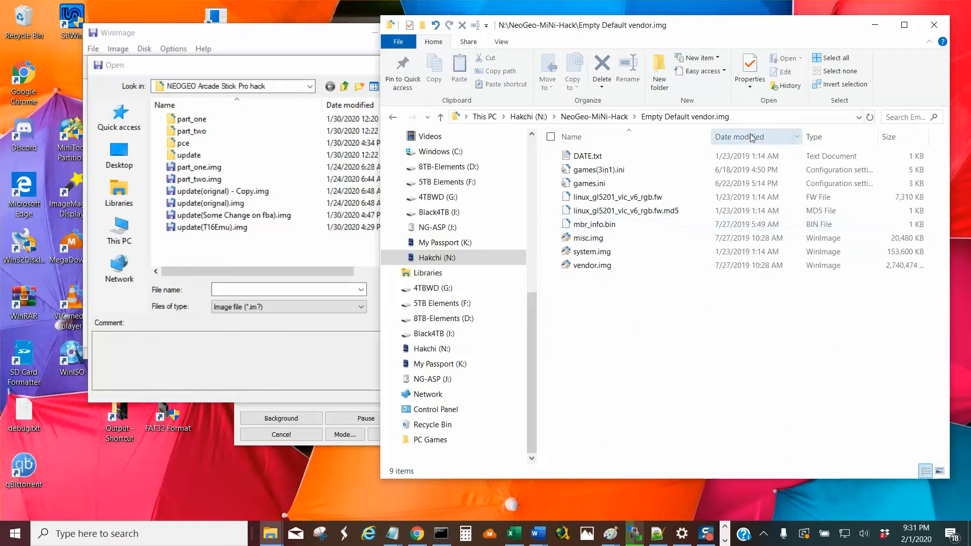
left_click(751, 116)
right_click(625, 121)
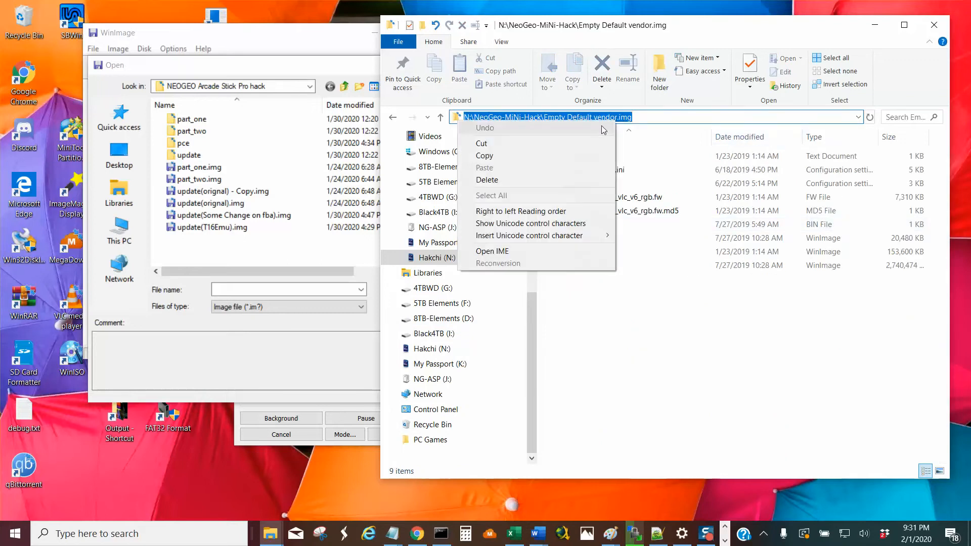
left_click(596, 157)
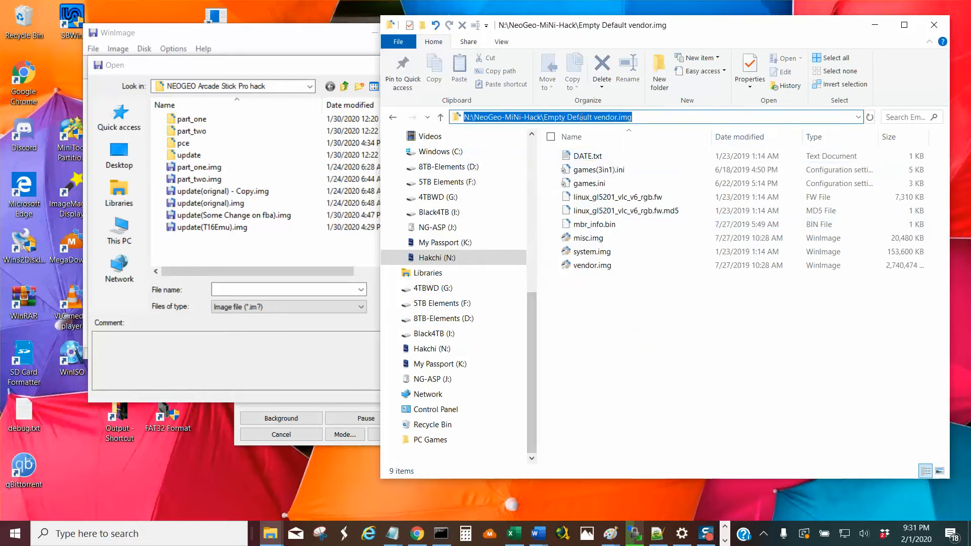
Go to the copied path N:\NeoGeo-MiNi-Hack\Empty Default vendor.img in WinImage's open dialog and open vendor.img.
left_click(243, 291)
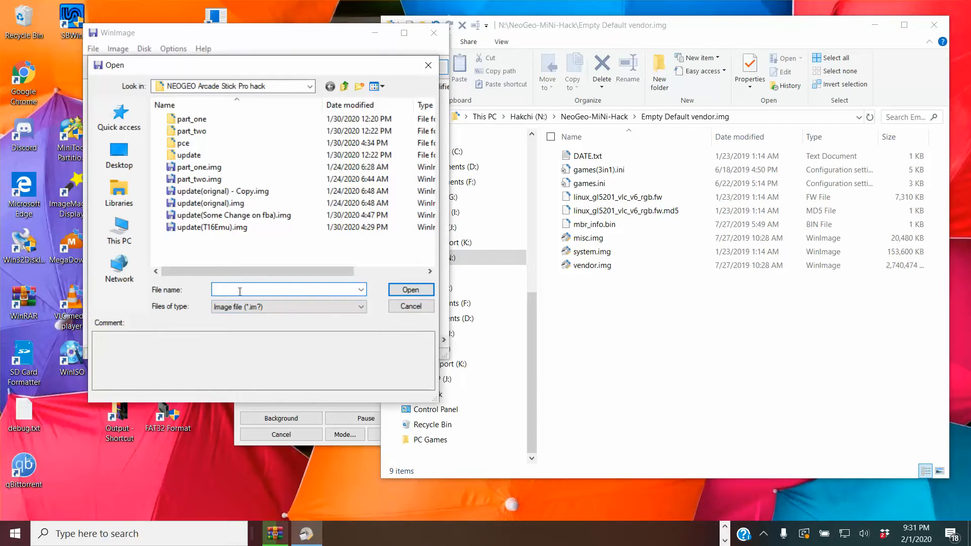
left_click(281, 91)
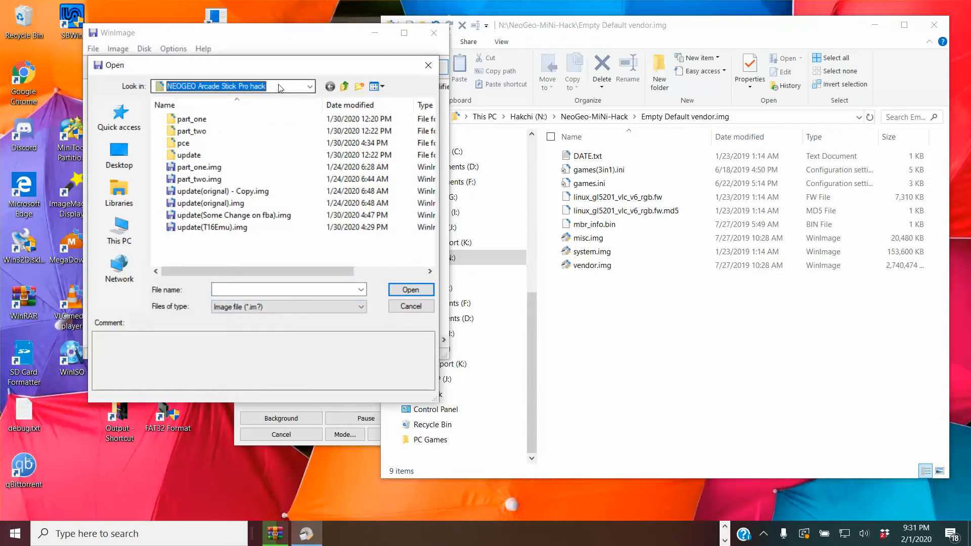
left_click(266, 291)
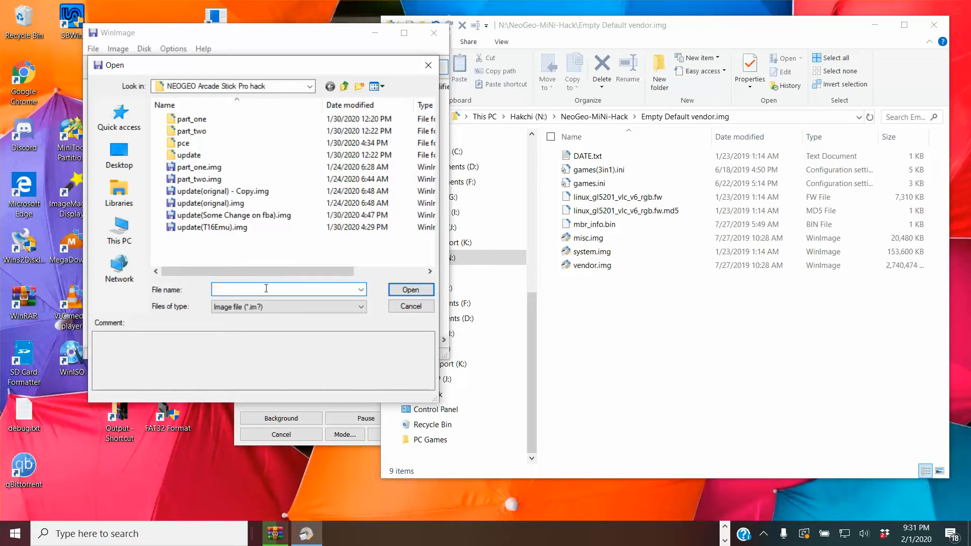
key("ctrl+v")
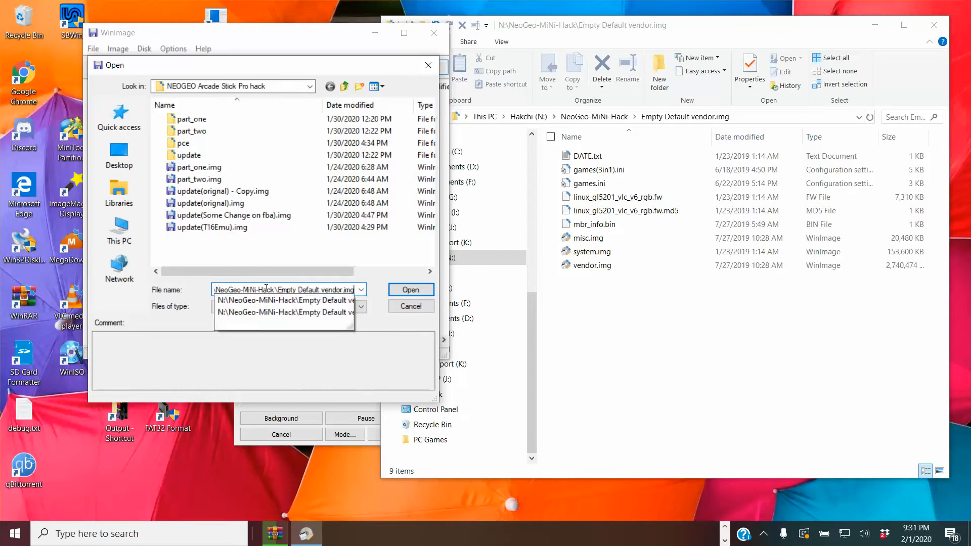
key("Return")
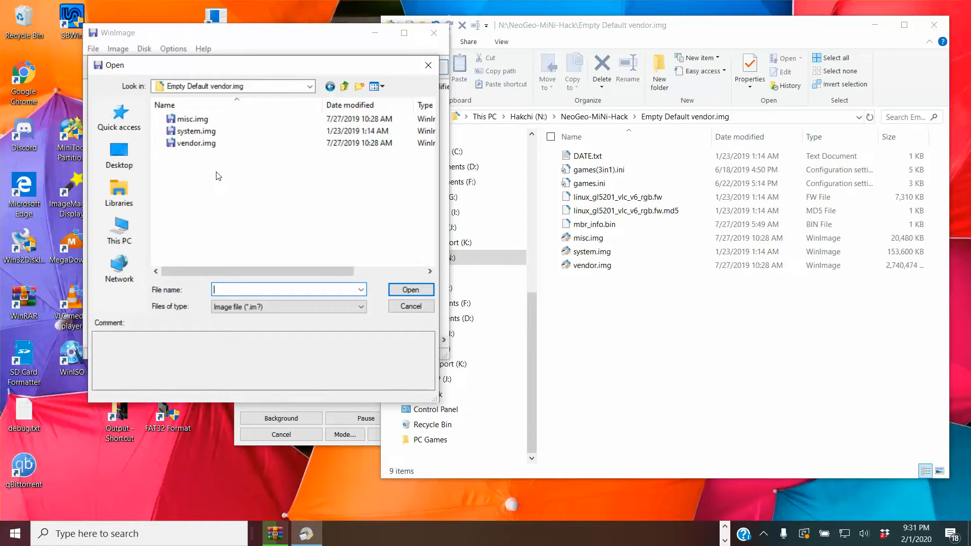
left_click(185, 144)
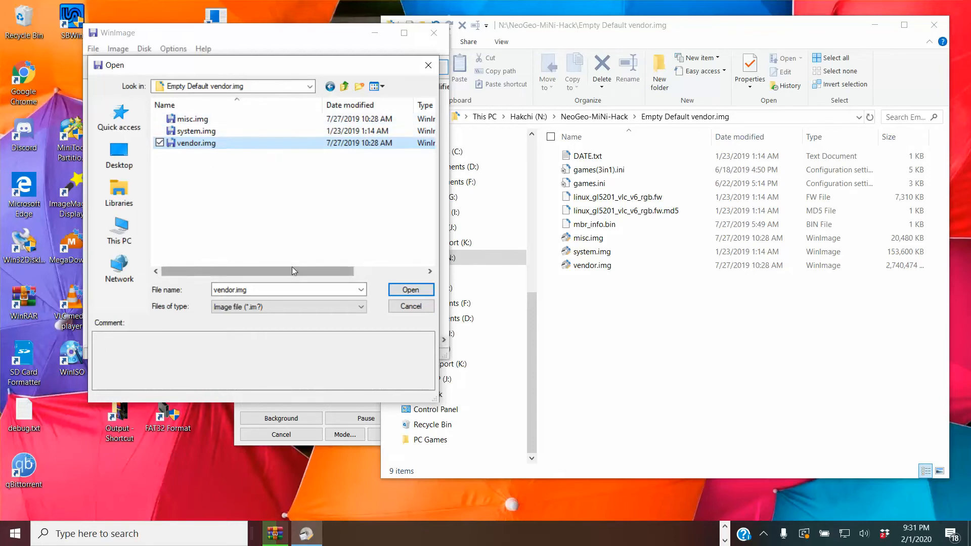
left_click_drag(292, 270, 400, 258)
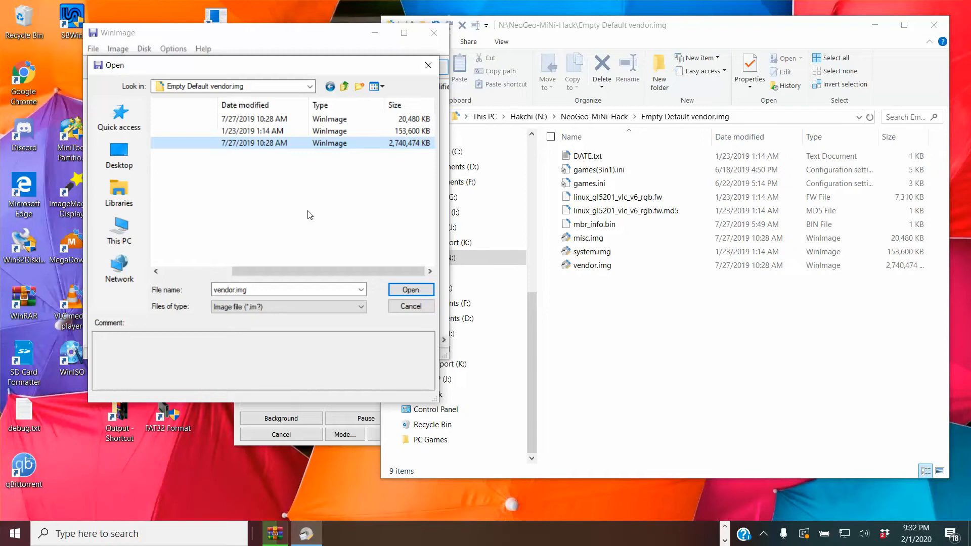
left_click(409, 290)
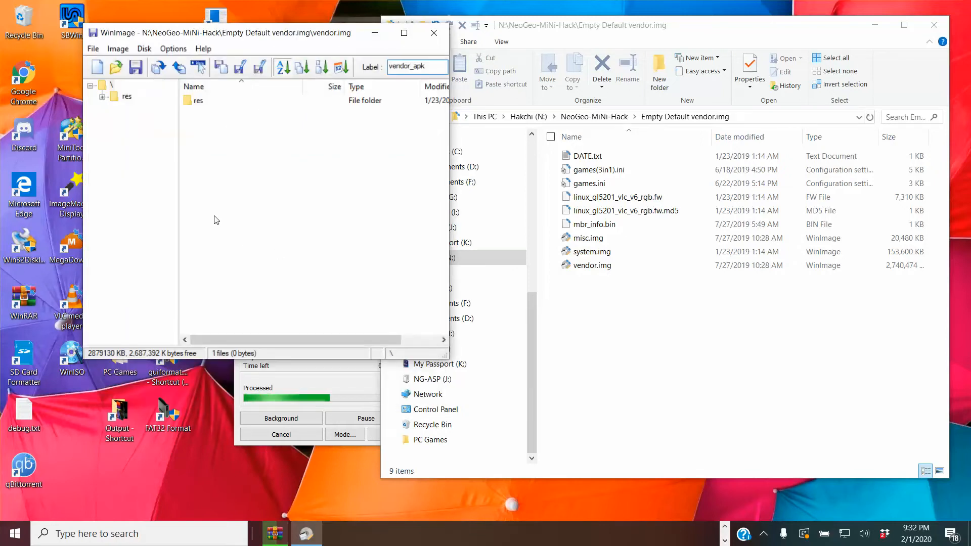
Show the contents of the image's res folder, and revisit NeoGeo-MiNi-Hack and its Empty Default vendor.img folder in File Explorer.
left_click(617, 306)
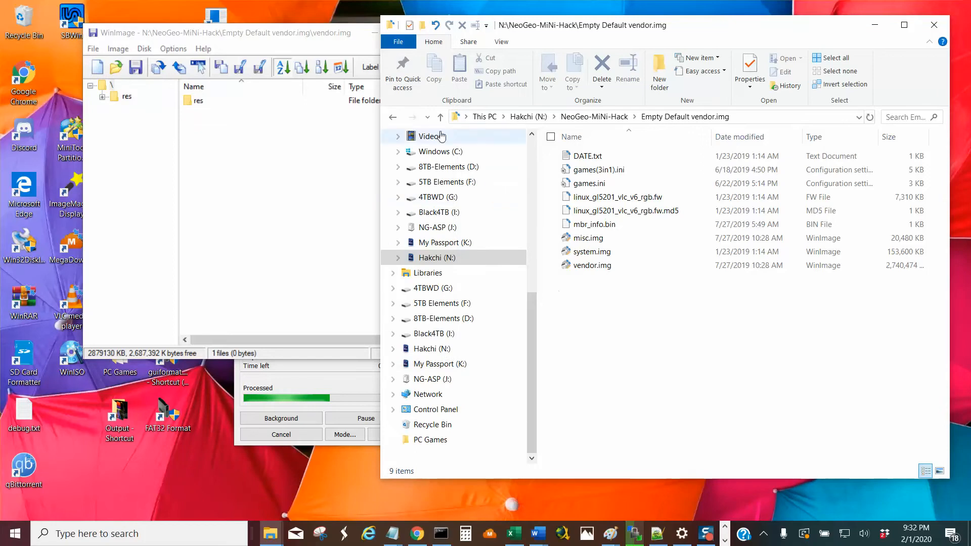
left_click(440, 117)
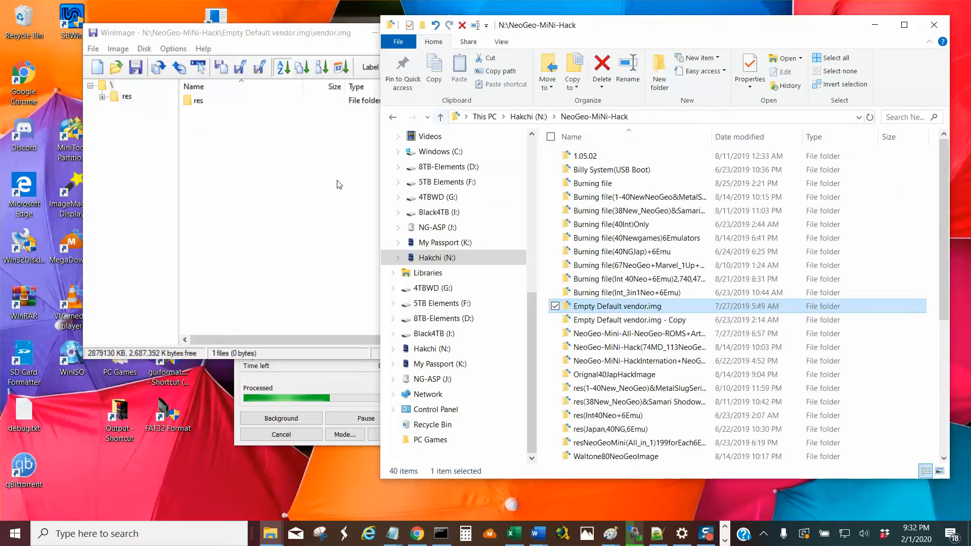
left_click(124, 97)
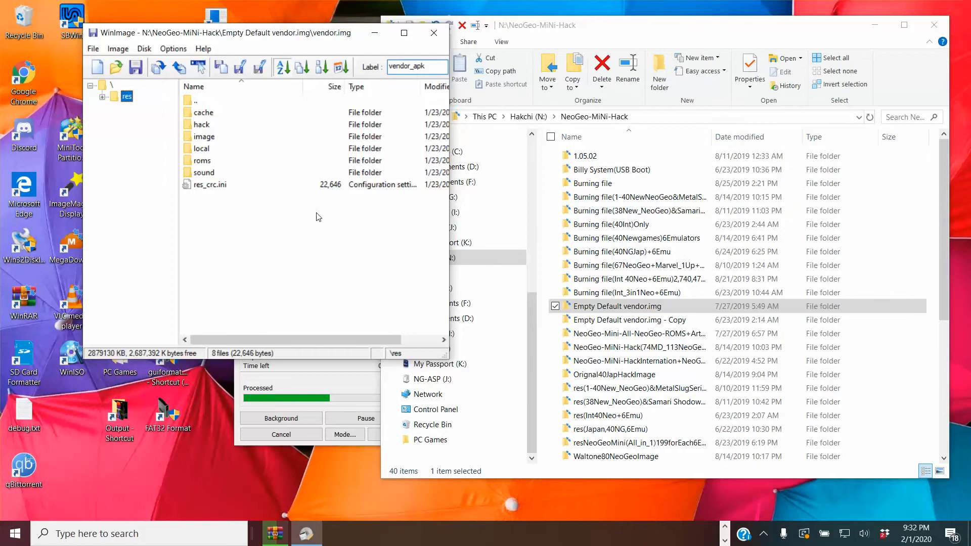
double_click(595, 307)
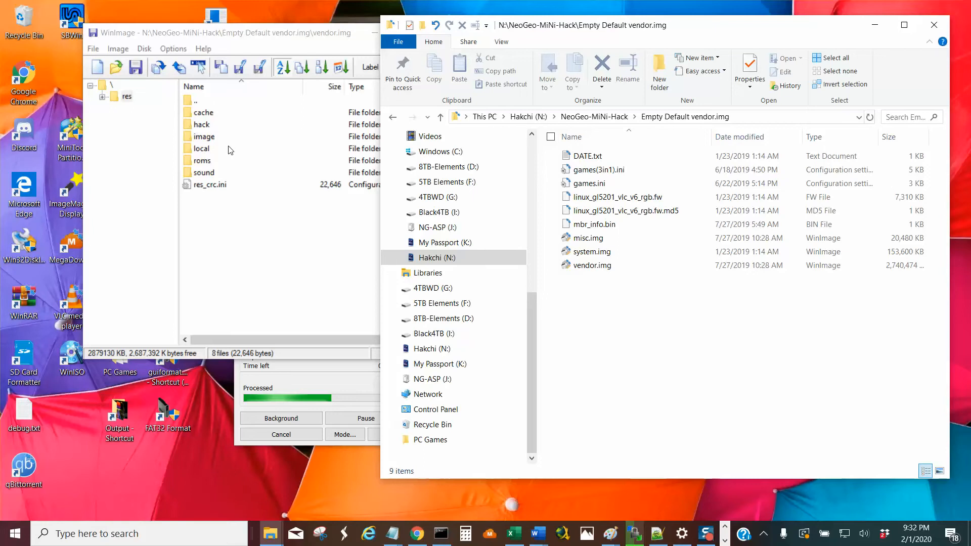
Expand the res folder in the WinImage folder tree and look through its image, cache, roms and local folders.
left_click(103, 96)
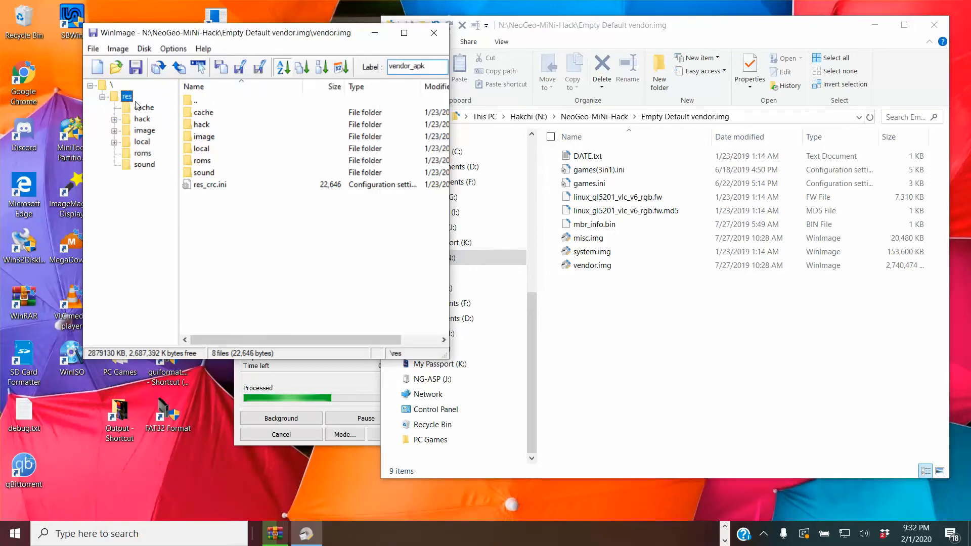
left_click(147, 133)
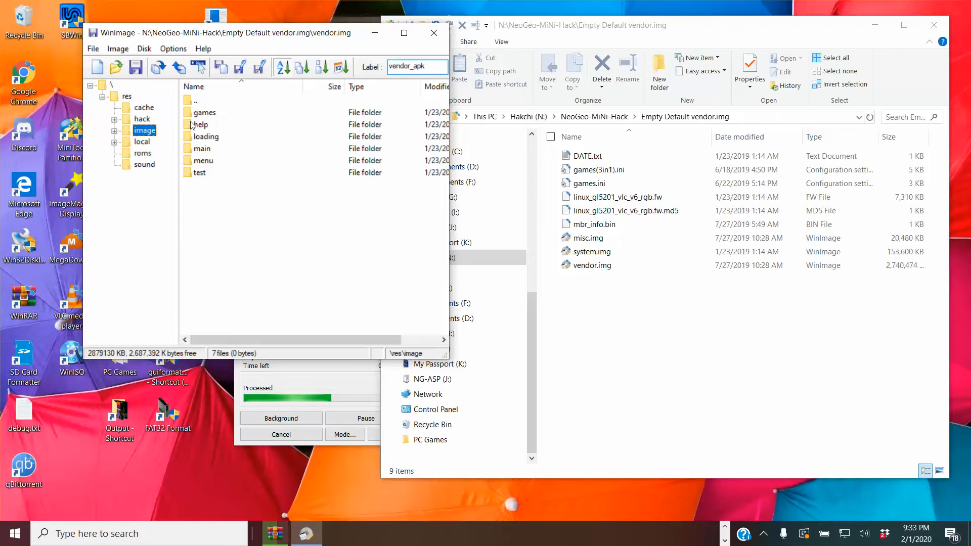
left_click(153, 111)
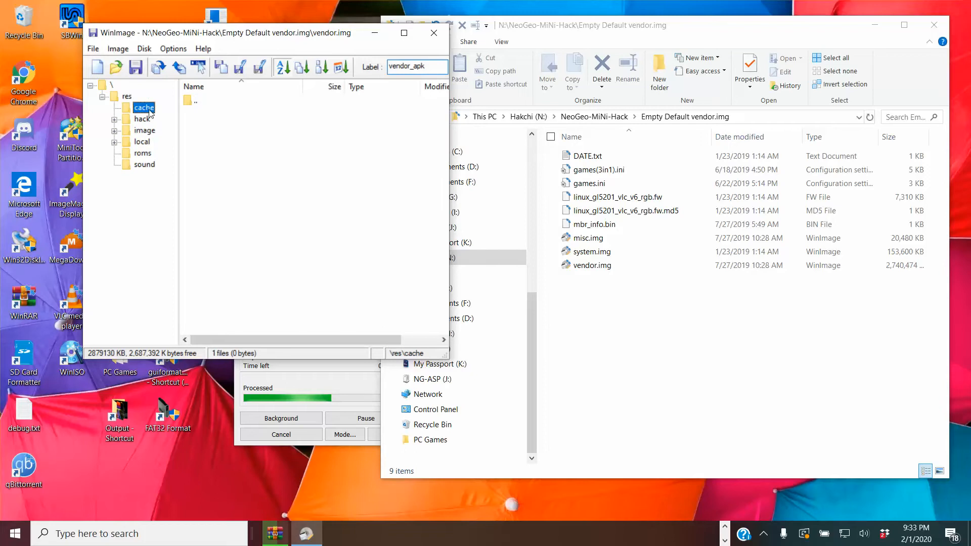
left_click(144, 154)
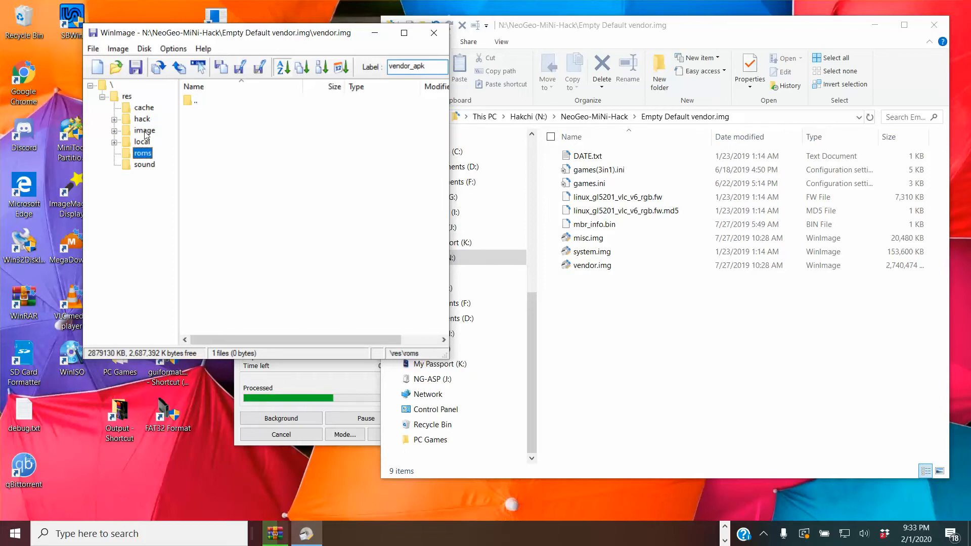
left_click(146, 132)
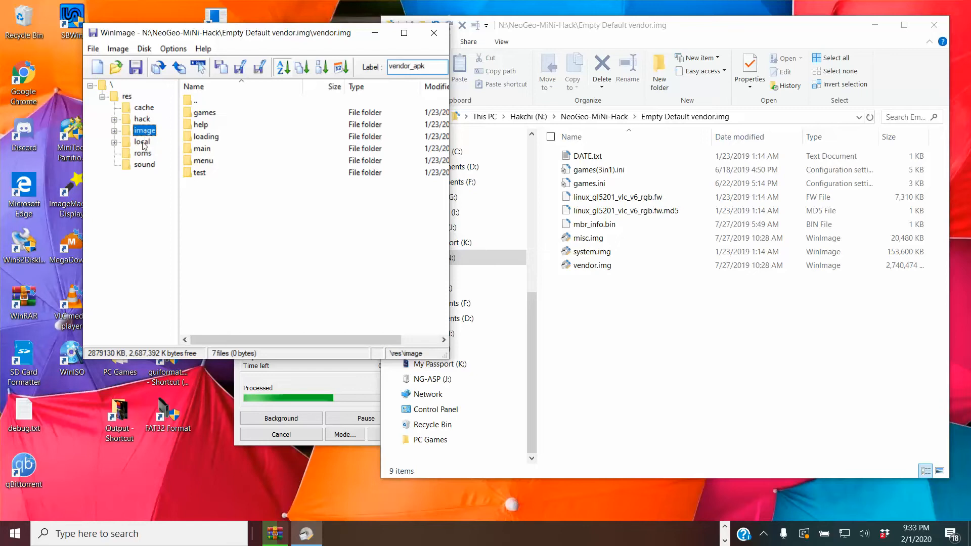
left_click(143, 143)
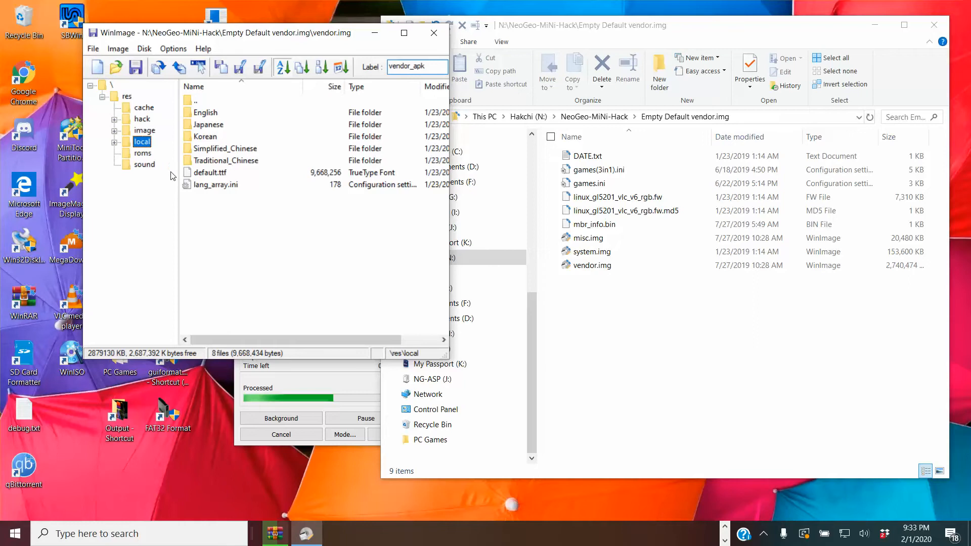
View the hack folder's contents and check which actions are available for that folder within res, without applying any.
left_click(148, 121)
right_click(142, 120)
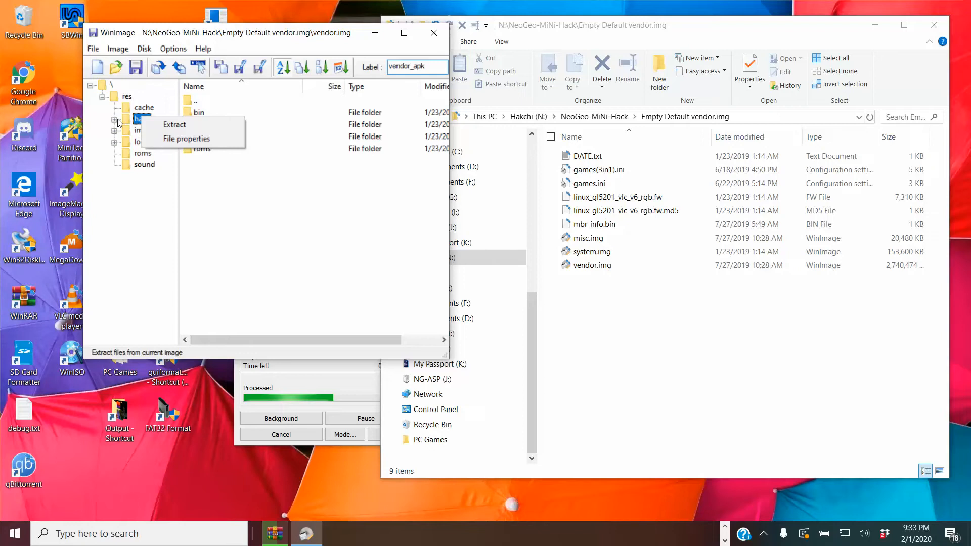
left_click(256, 191)
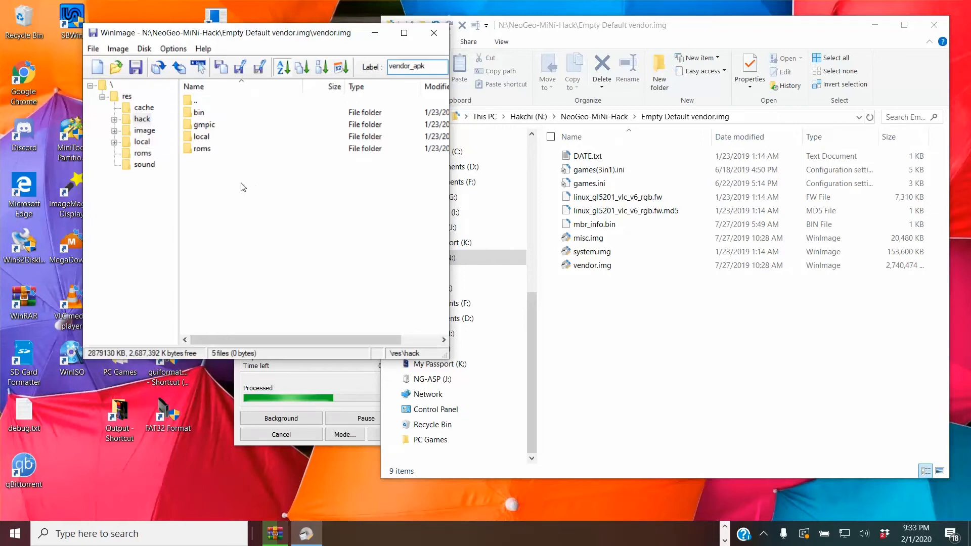
left_click(127, 98)
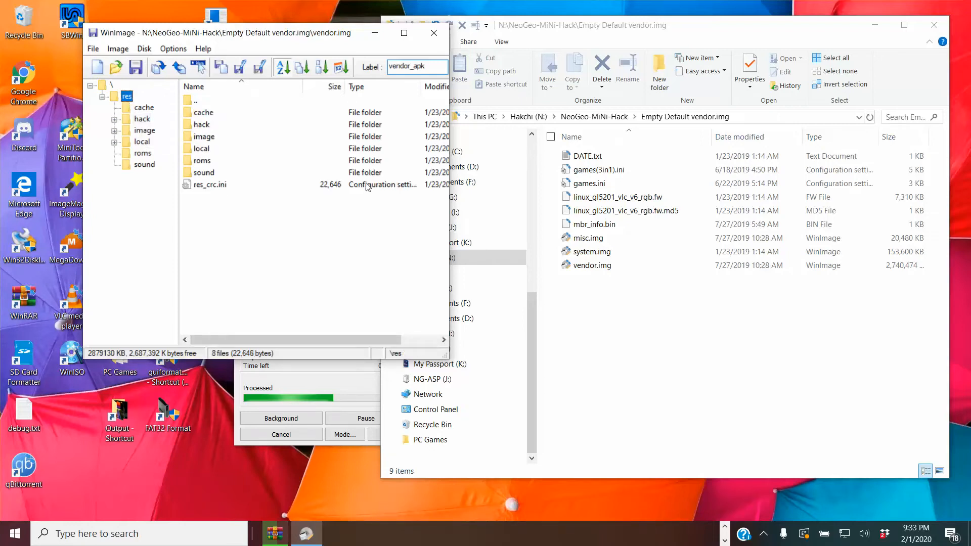
left_click(205, 126)
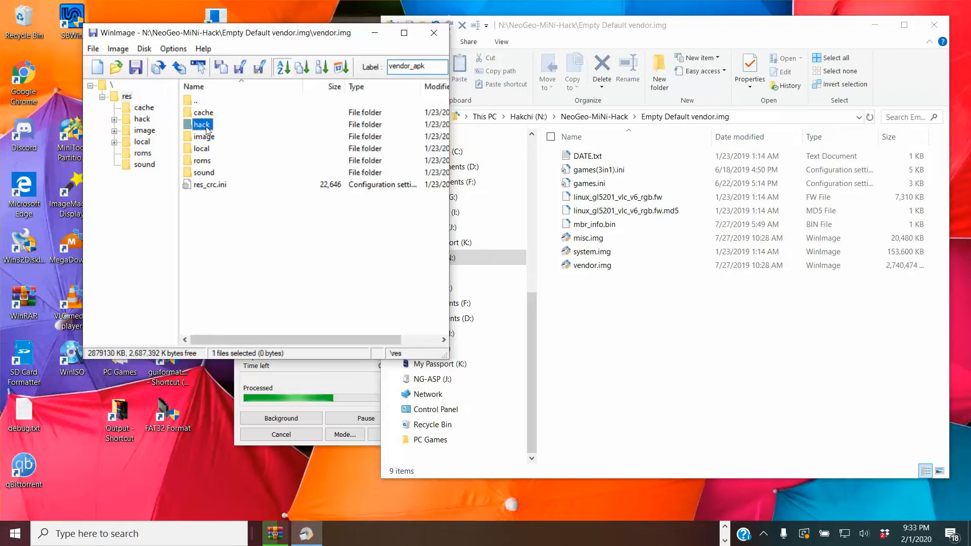
right_click(206, 126)
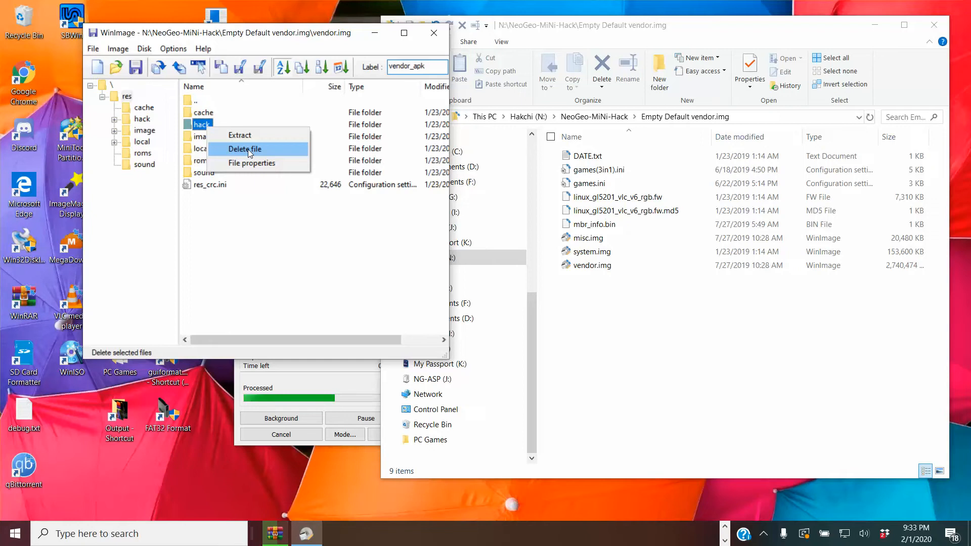
left_click(218, 243)
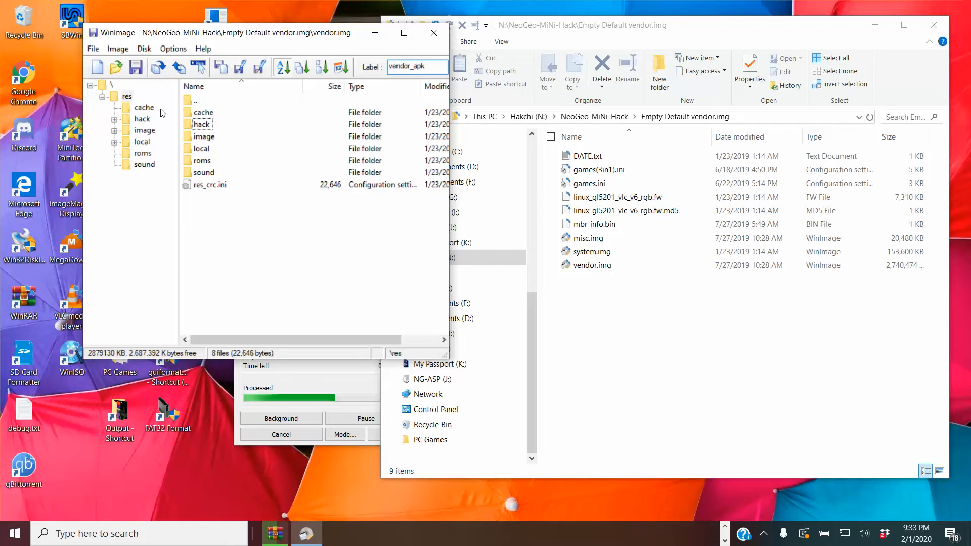
Go through the roms, image and cache folders of res once more, ending on cache.
left_click(143, 153)
left_click(146, 131)
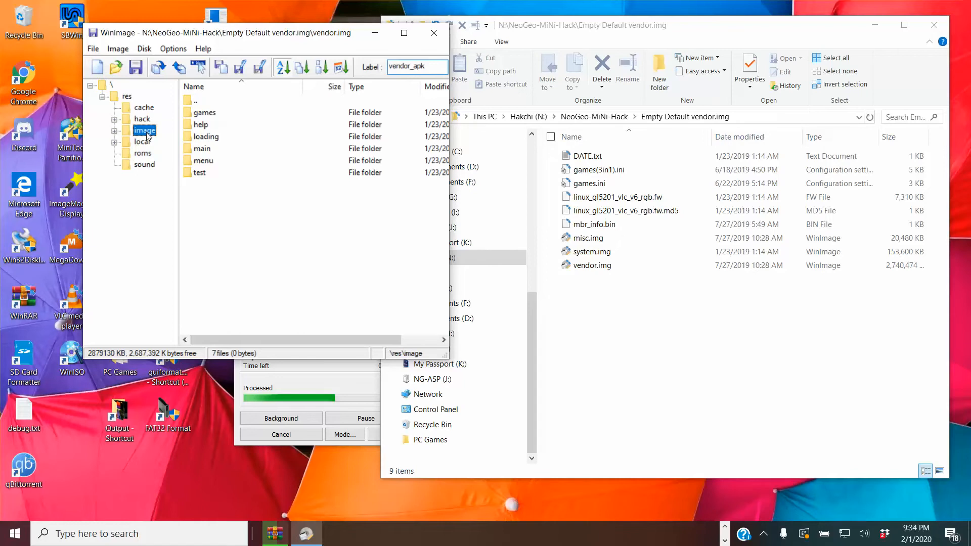
left_click(148, 110)
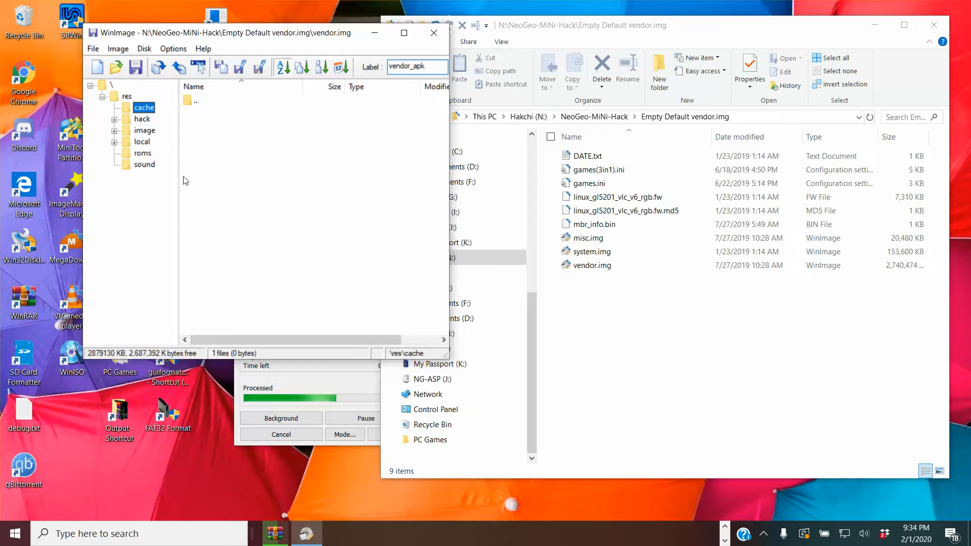
Examine the hack folder's bin and fba subfolders, return to hack and collapse bin in the folder tree.
left_click(143, 119)
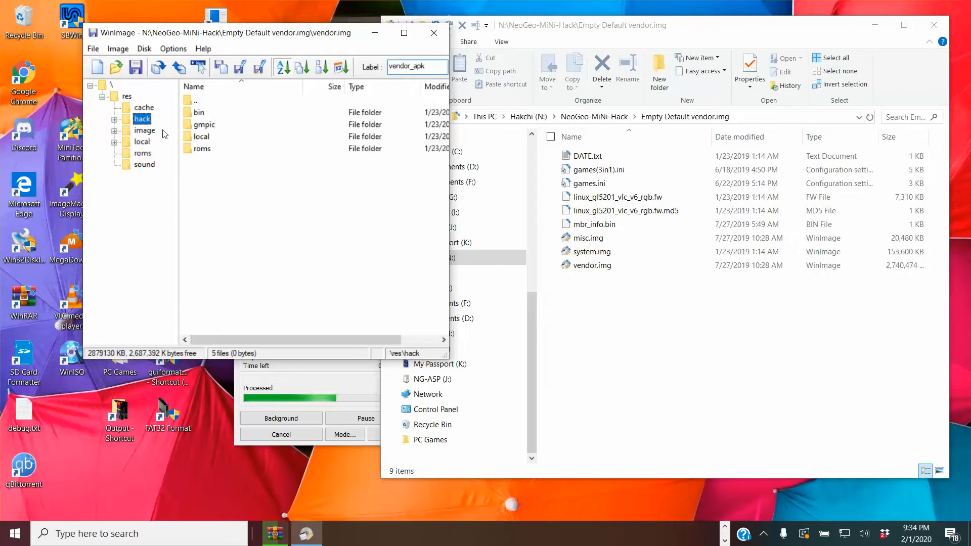
double_click(200, 119)
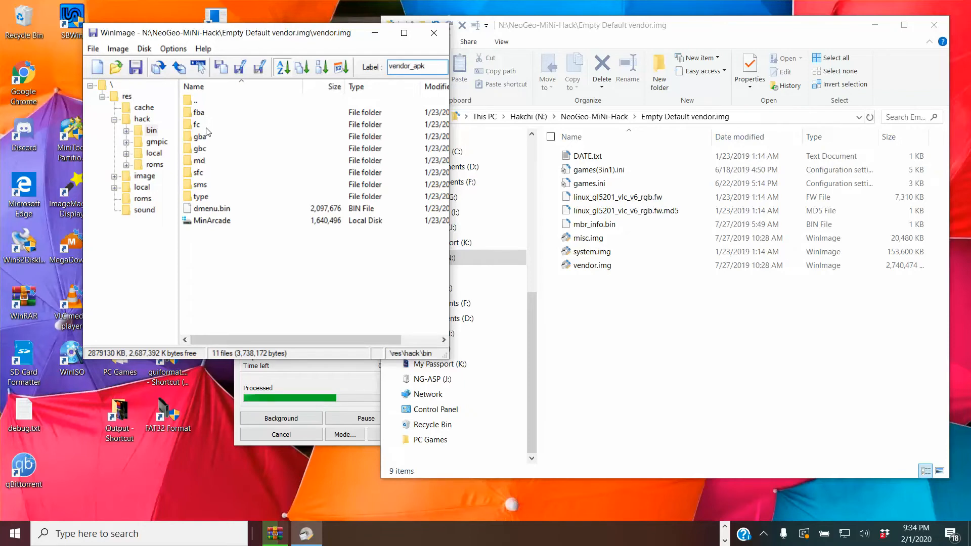
double_click(203, 114)
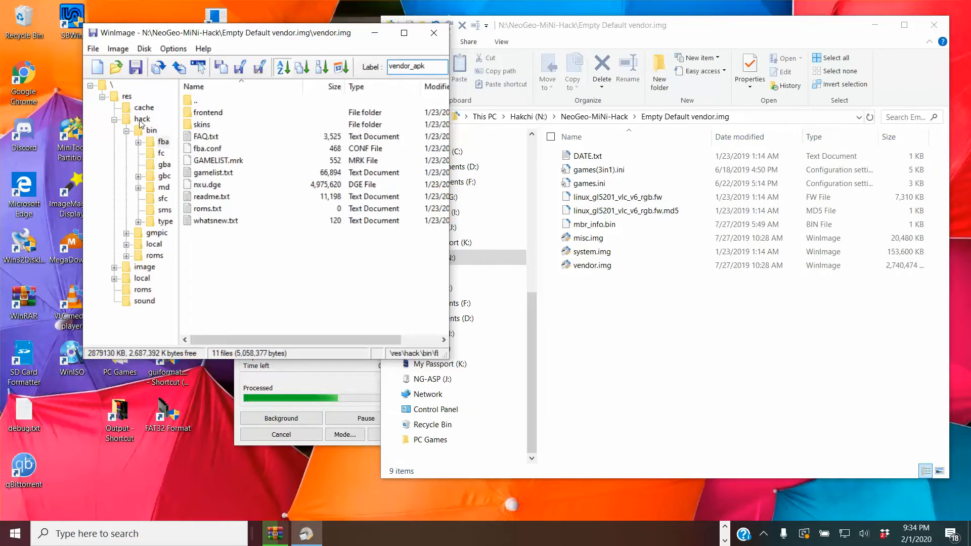
left_click(151, 130)
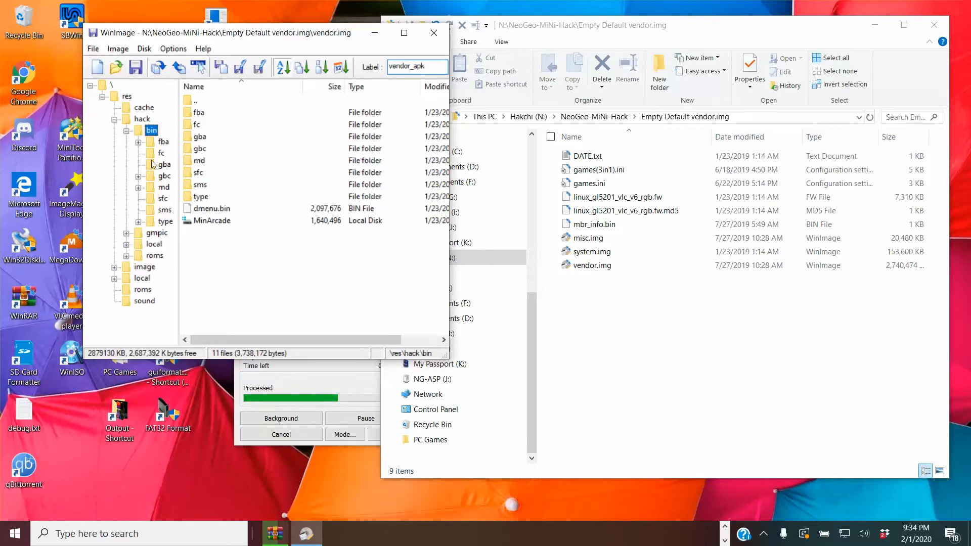
left_click(135, 122)
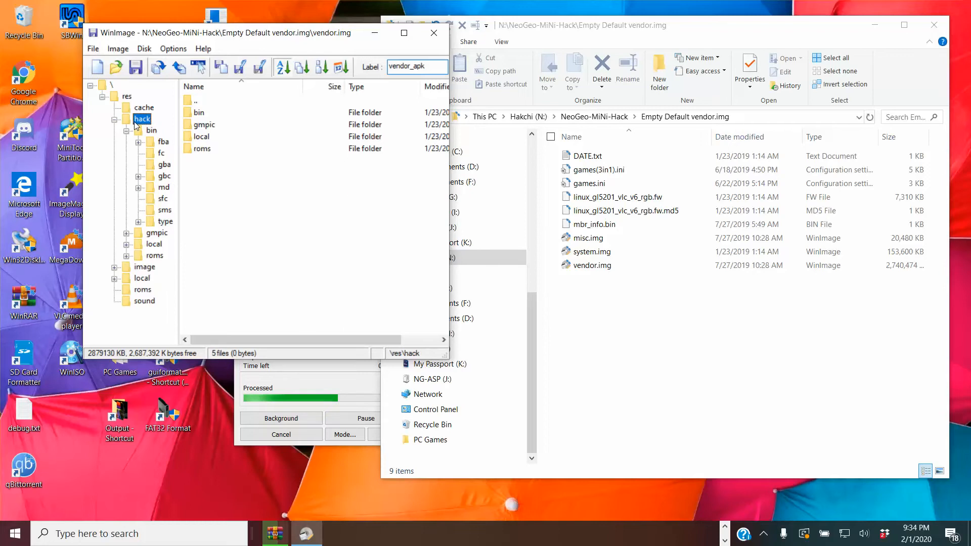
left_click(127, 132)
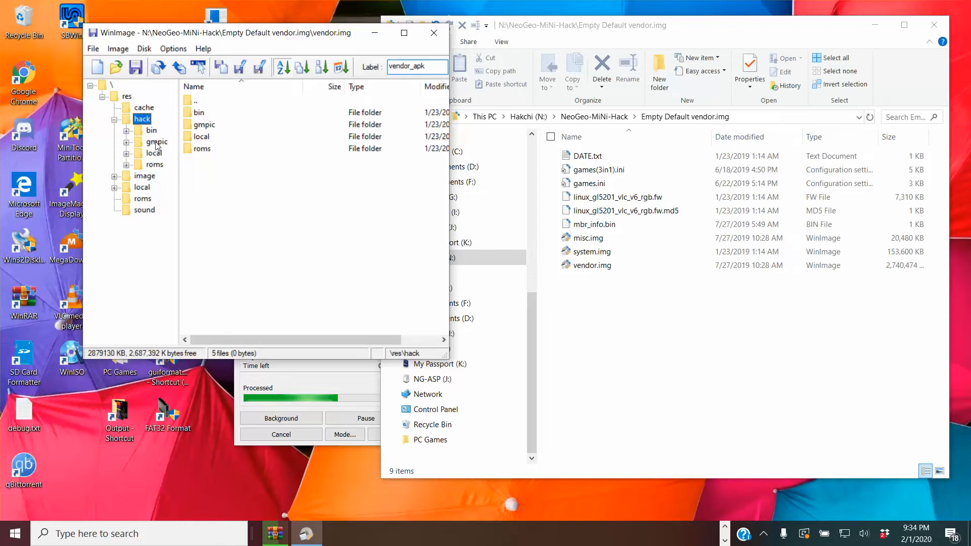
Inspect the cps and fc subfolders of hack's gmpic folder, then return to gmpic and collapse it.
left_click(156, 142)
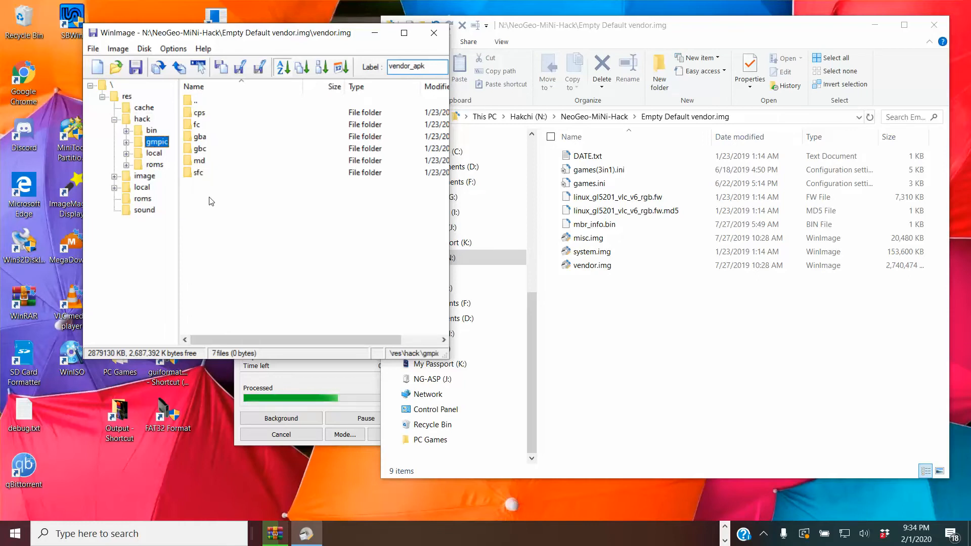
double_click(198, 118)
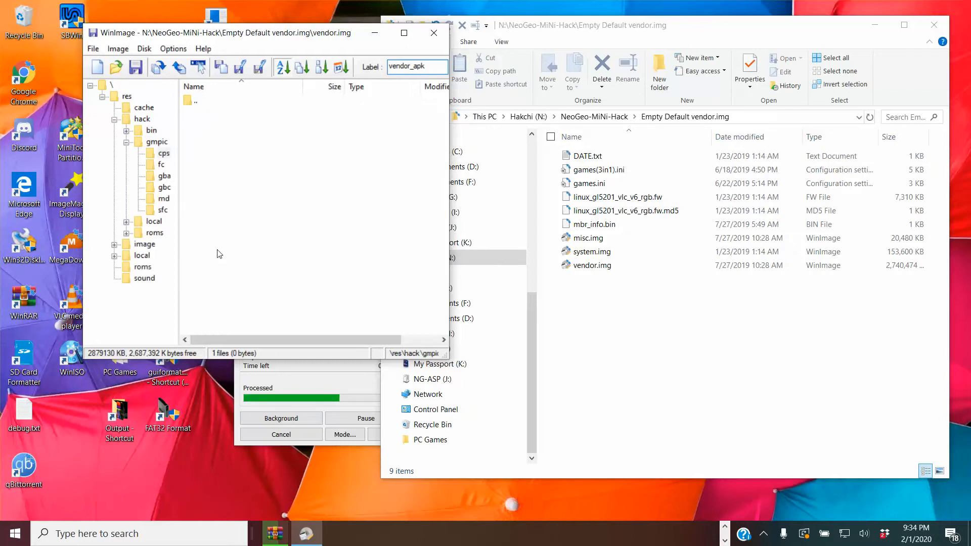
left_click(161, 167)
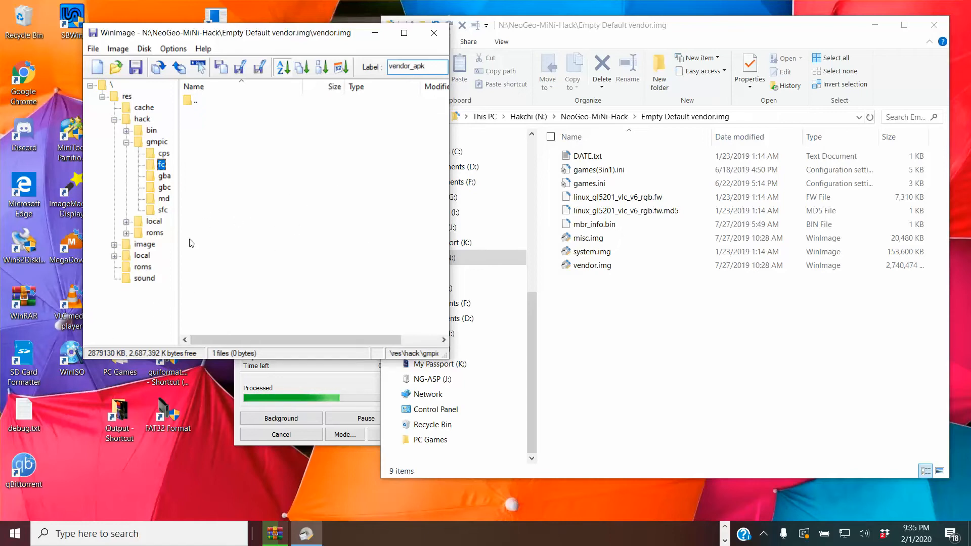
double_click(158, 142)
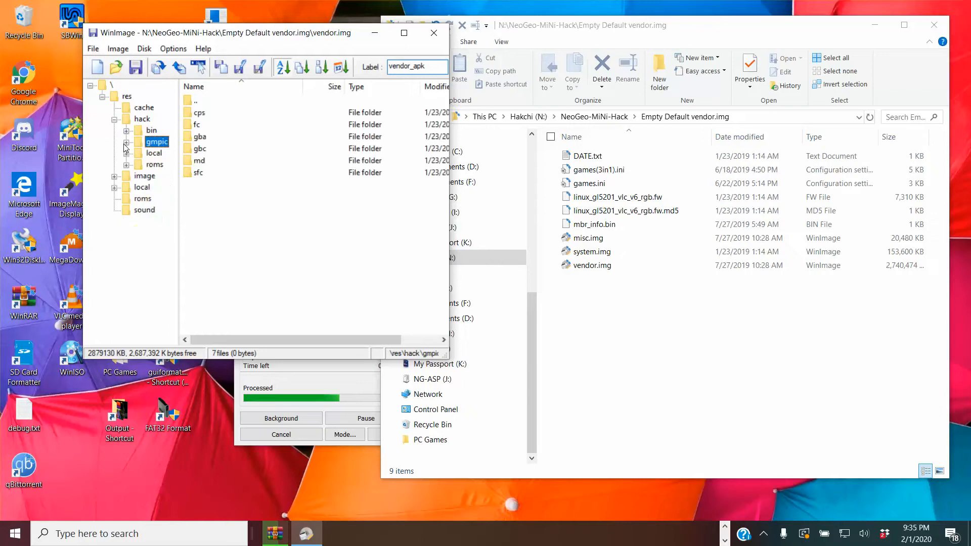
Reopen the fba folder inside hack's bin folder and select the nxu.dge file.
left_click(151, 130)
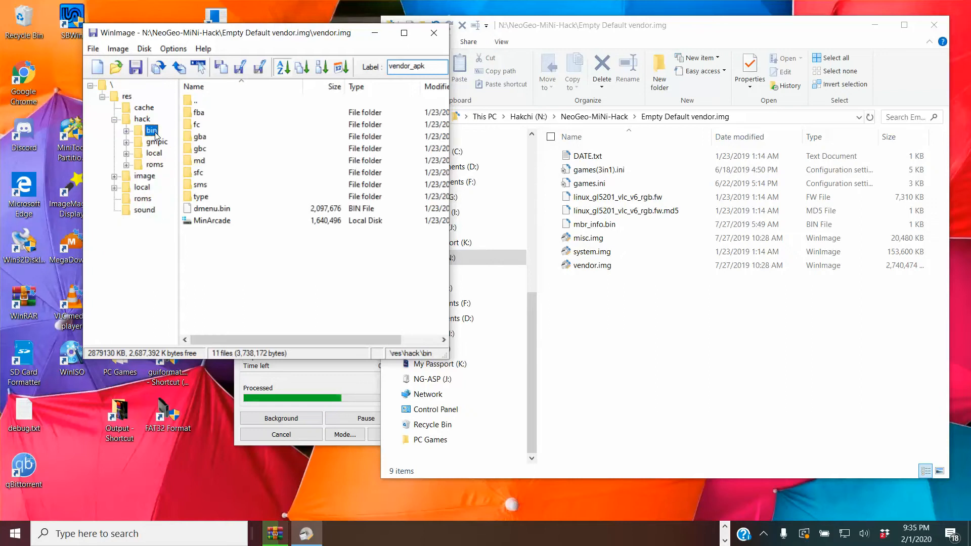
double_click(204, 114)
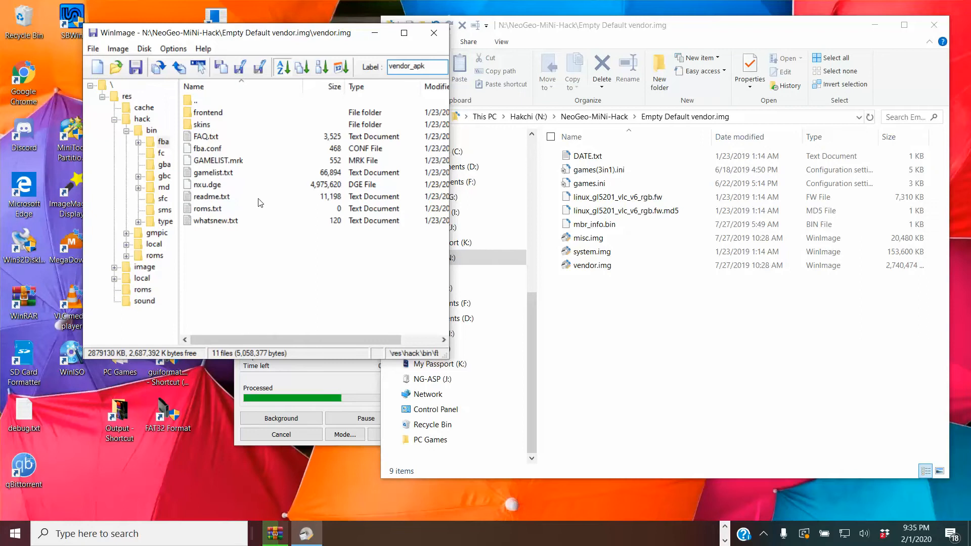
left_click(209, 185)
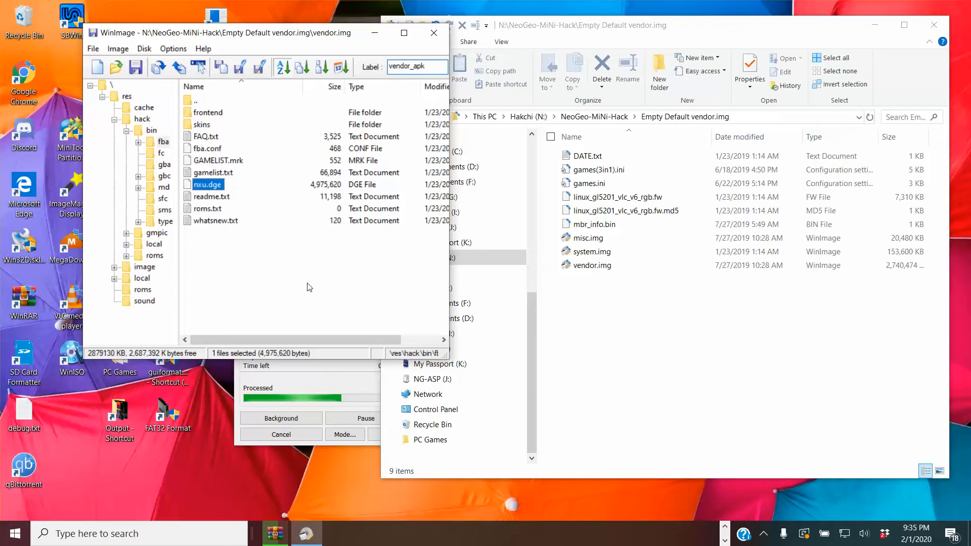
Switch to File Explorer and open NEOGEO Arcade Stick Pro hack inside NeoGeo Pro Stick Hack on the 8TB-Elements (D:) drive.
left_click(577, 319)
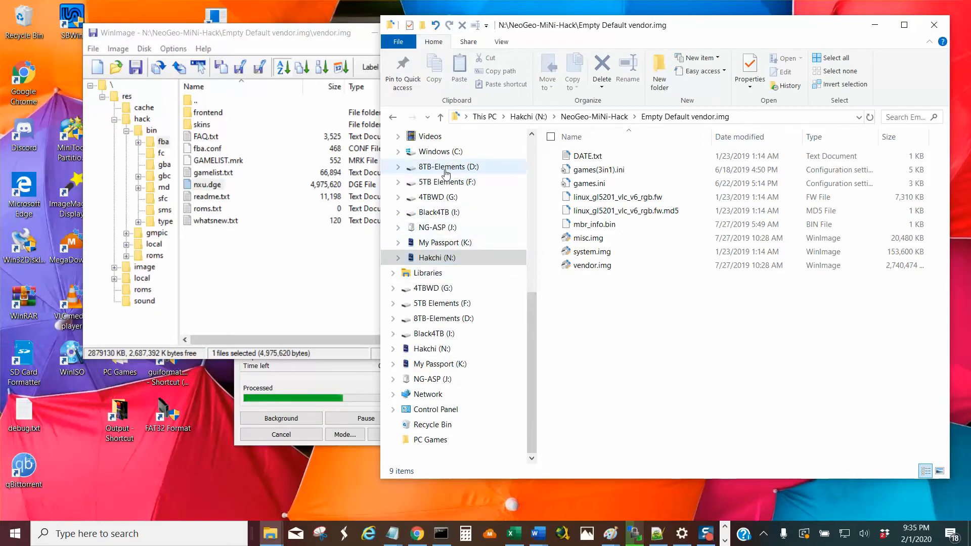
left_click(445, 170)
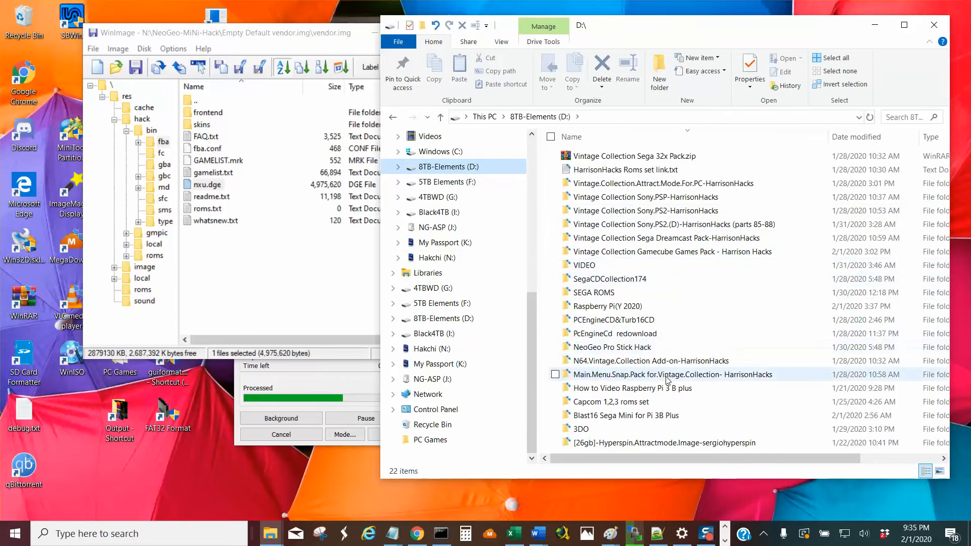
double_click(636, 348)
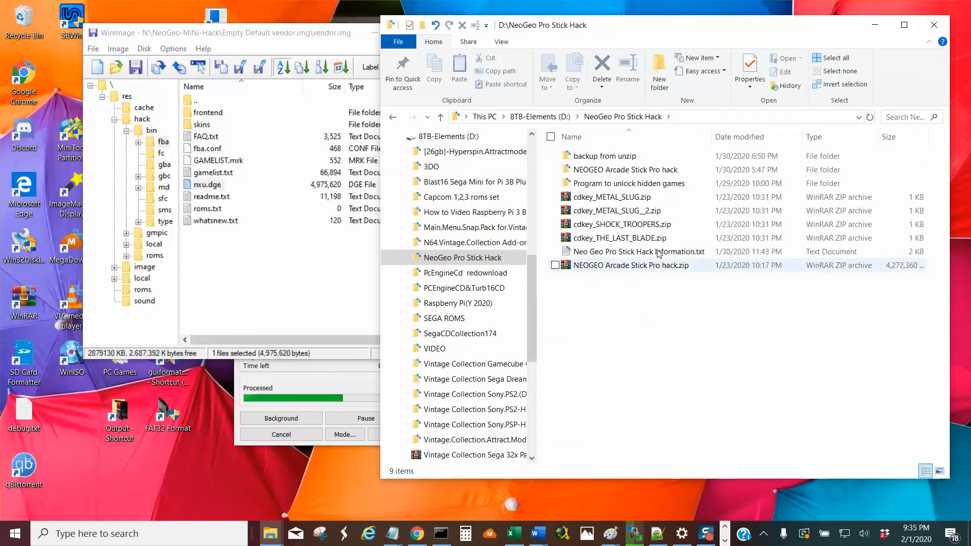
double_click(657, 170)
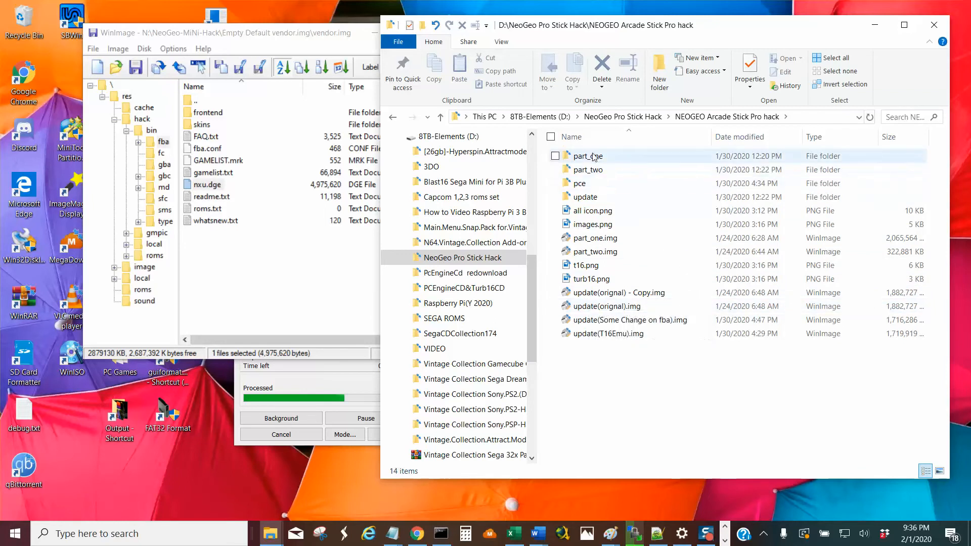
Browse from the update folder through moregame and local to the English folder to examine its configuration files.
left_click(590, 199)
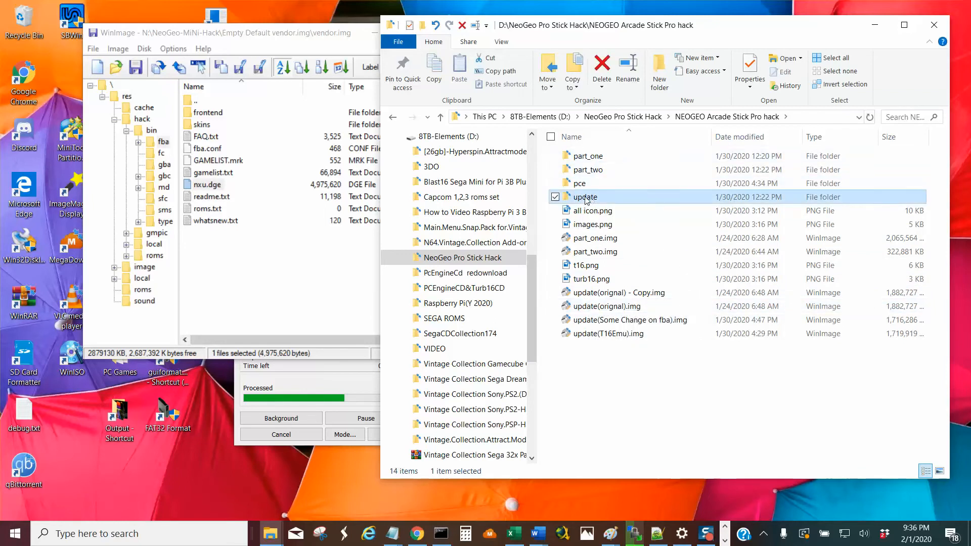
double_click(590, 199)
double_click(589, 156)
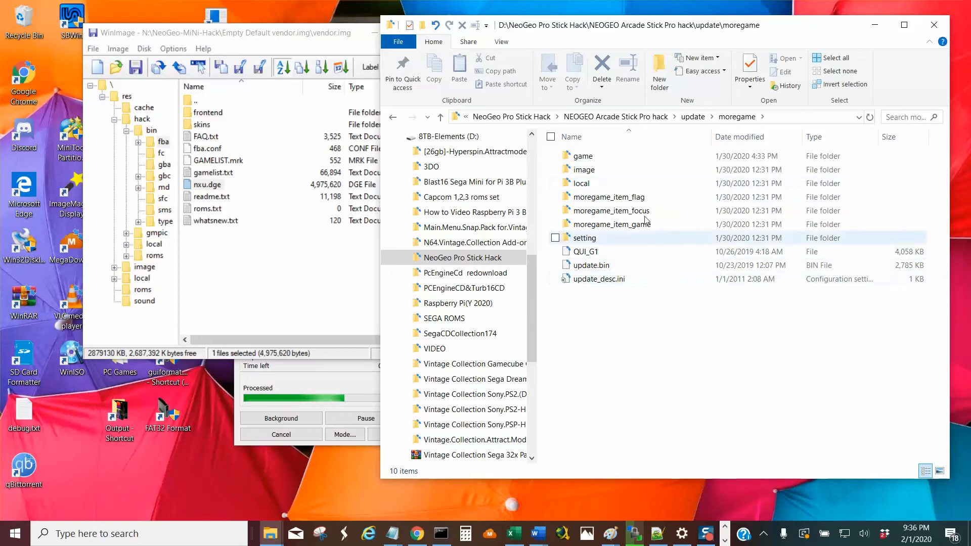
double_click(582, 185)
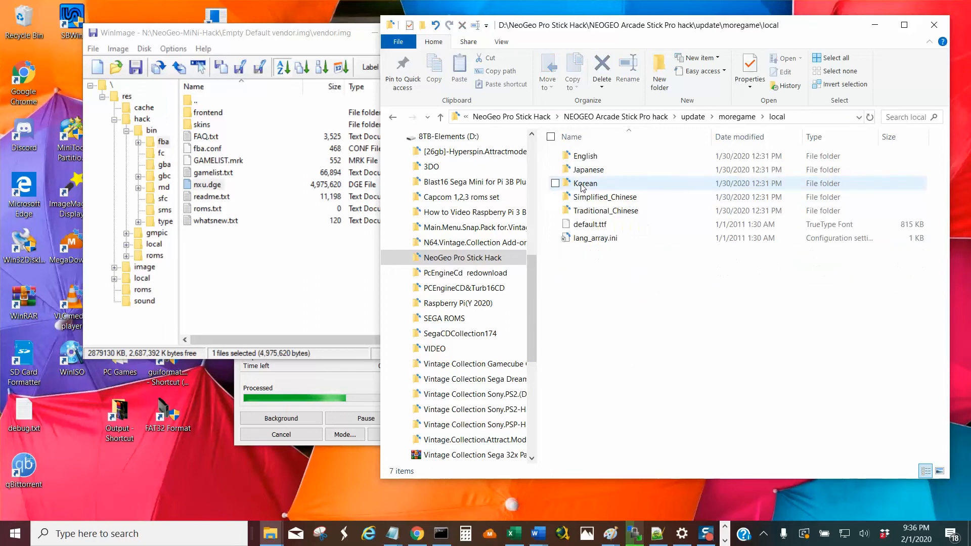
double_click(586, 157)
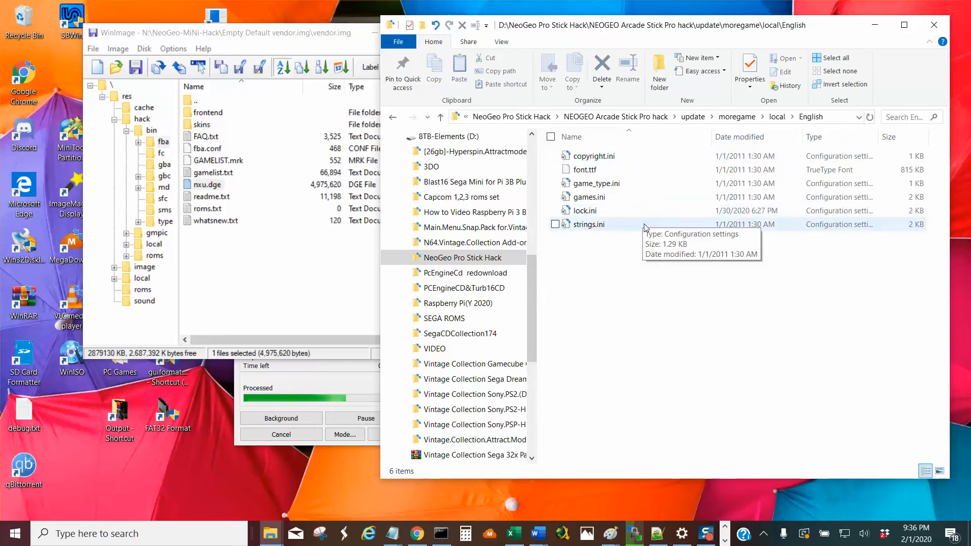
Open lock.ini from the English folder in Notepad++ and examine the game names in its first three entries.
right_click(596, 212)
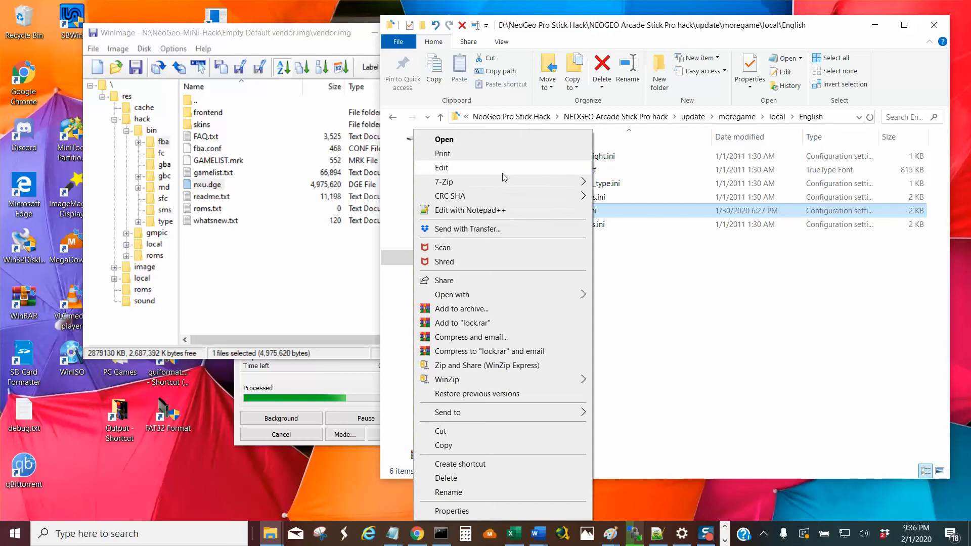
left_click(470, 210)
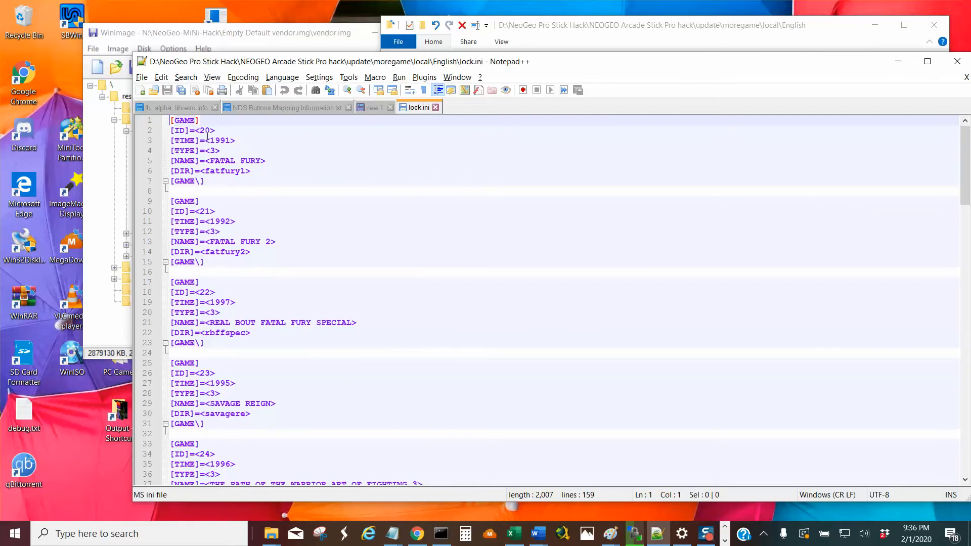
left_click_drag(209, 159, 293, 159)
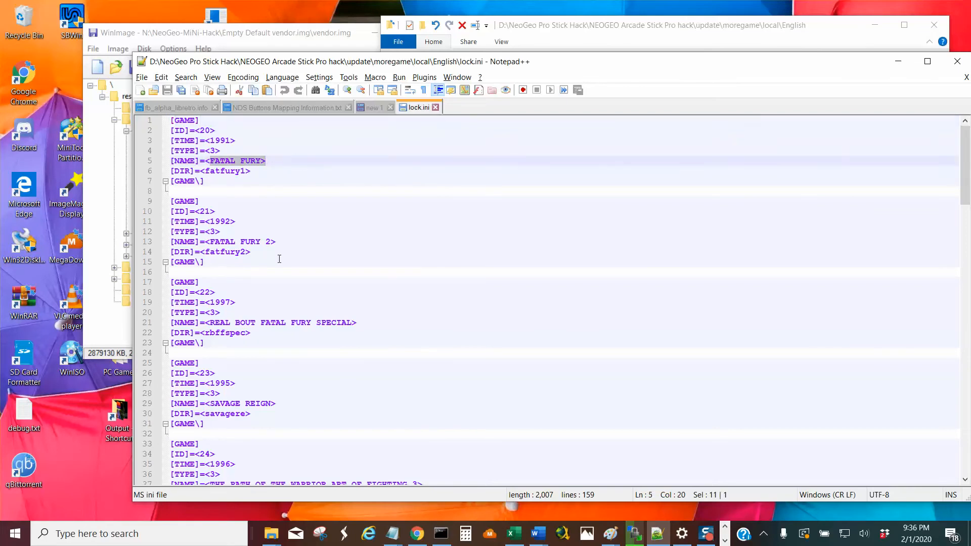
left_click_drag(209, 241, 277, 241)
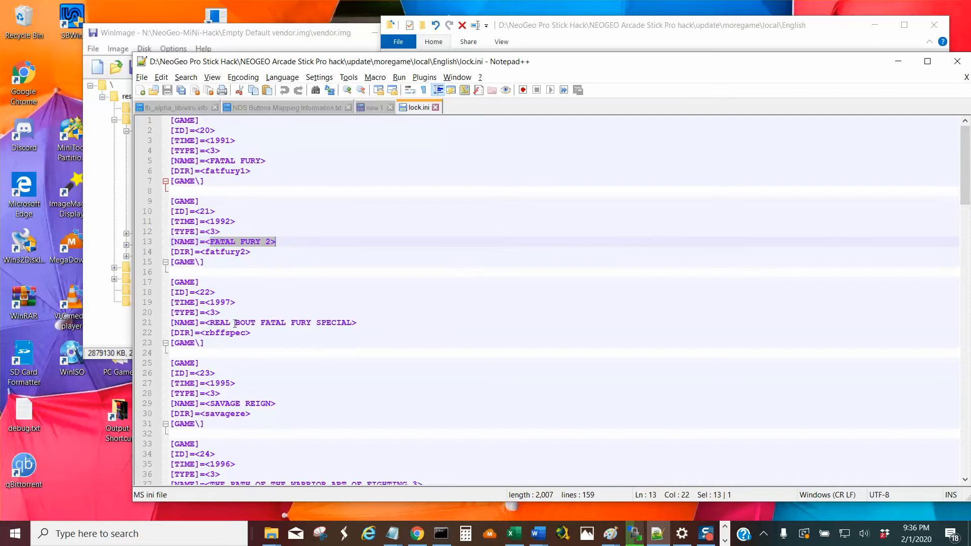
left_click_drag(208, 322, 379, 314)
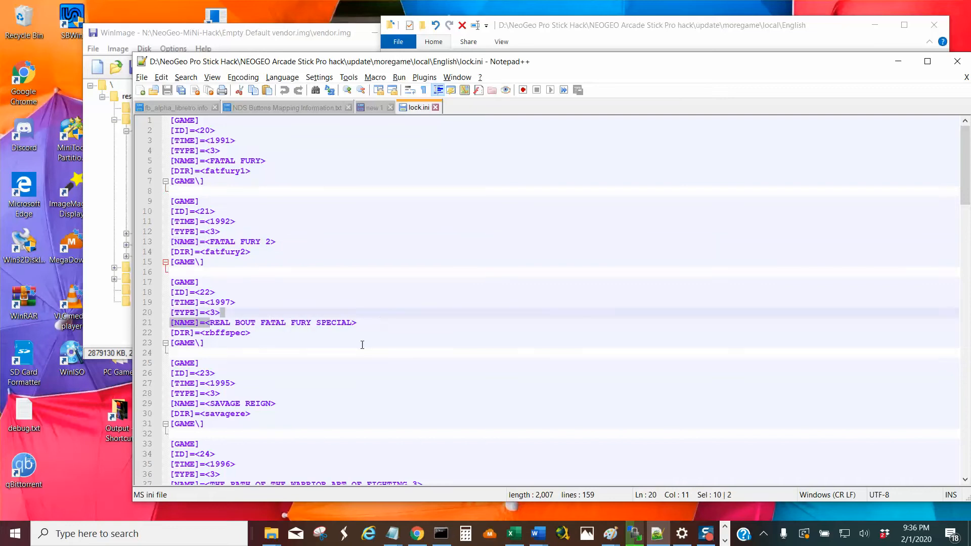
Read the game entries of lock.ini through METAL SLUG X, then close the file and minimize Notepad++.
scroll(362, 345, "down", 2)
scroll(362, 345, "down", 3)
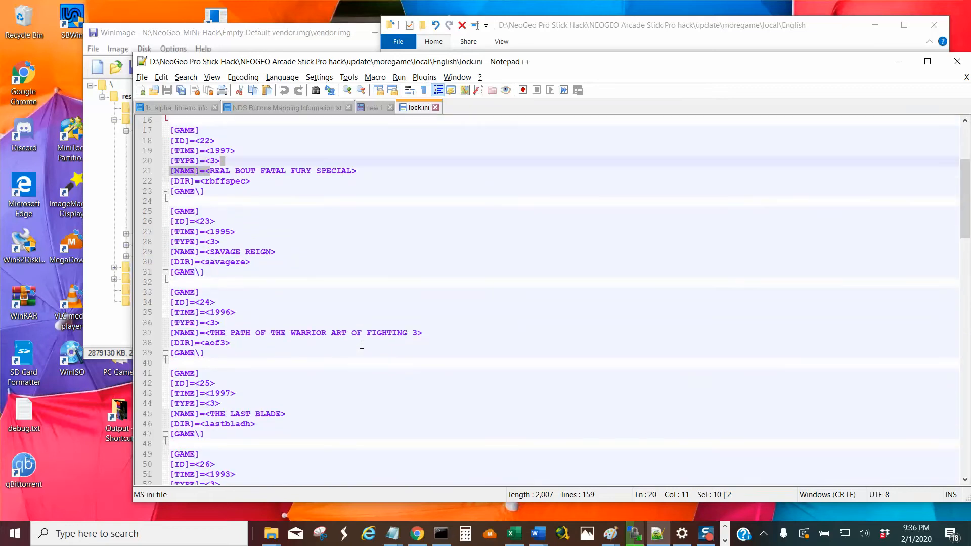
scroll(362, 345, "down", 9)
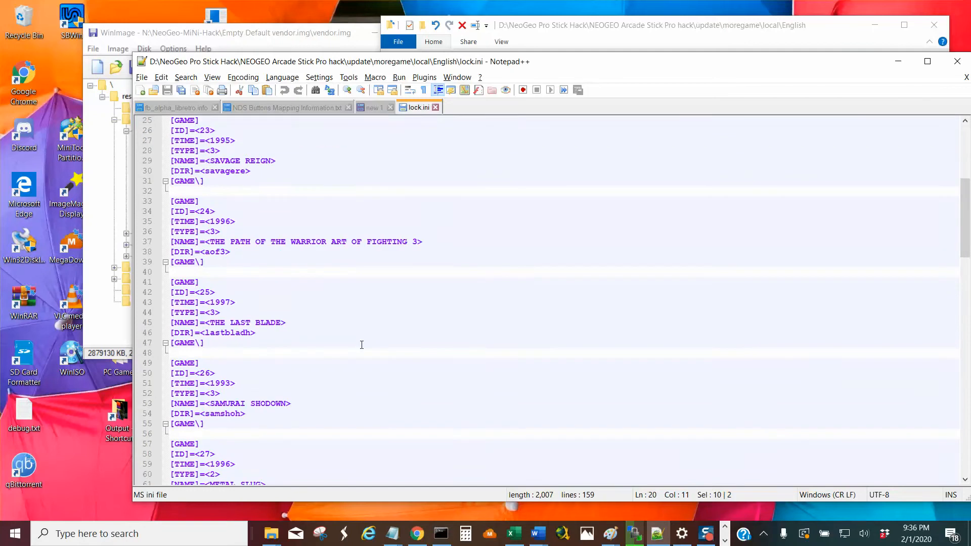
scroll(362, 345, "down", 3)
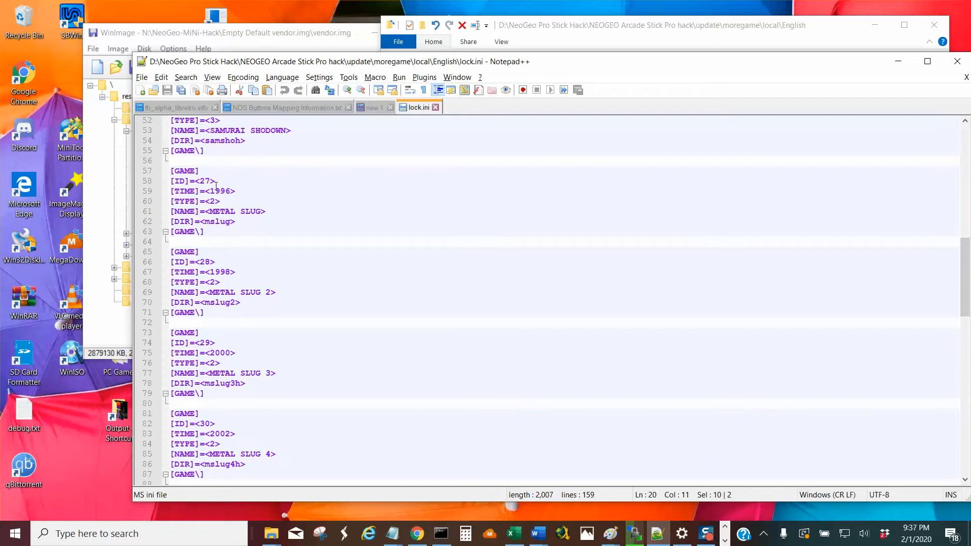
scroll(304, 351, "down", 2)
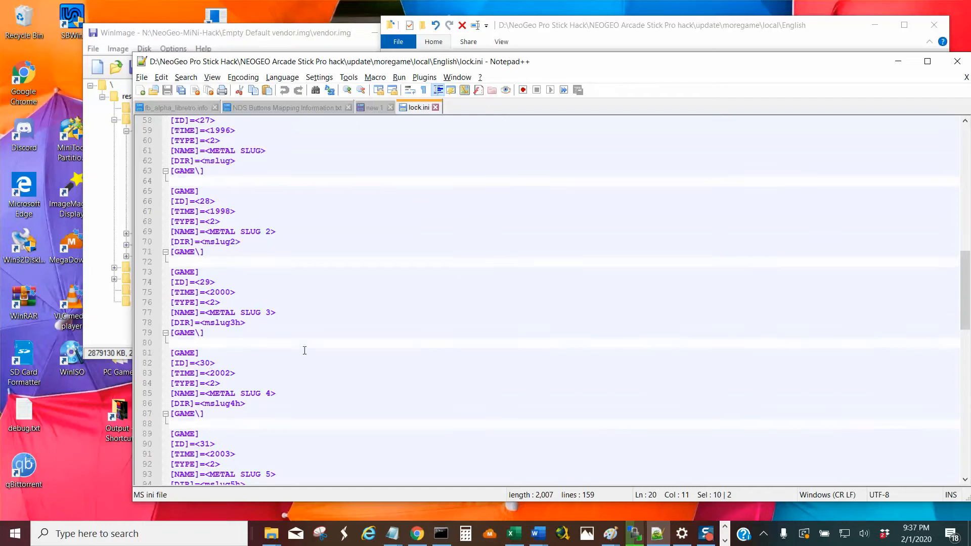
scroll(251, 357, "down", 3)
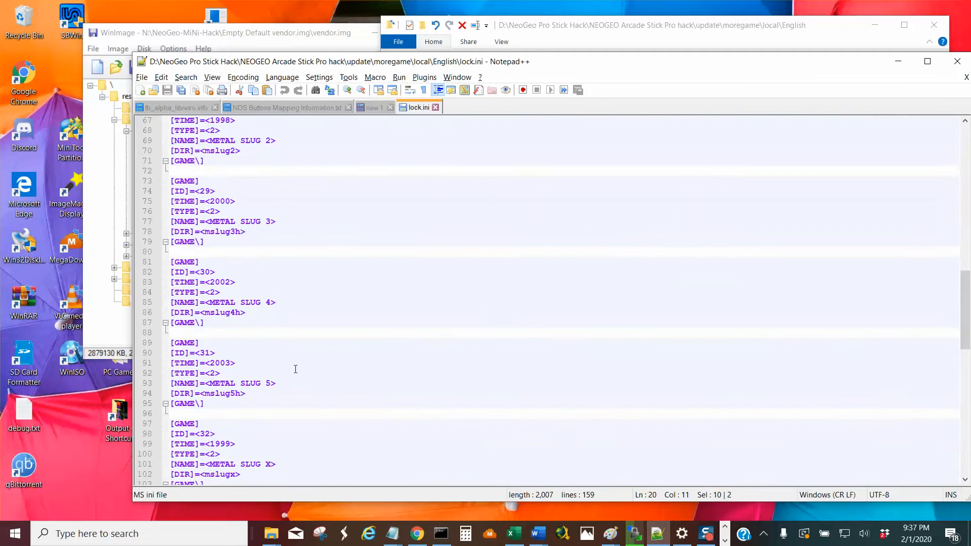
left_click(301, 440)
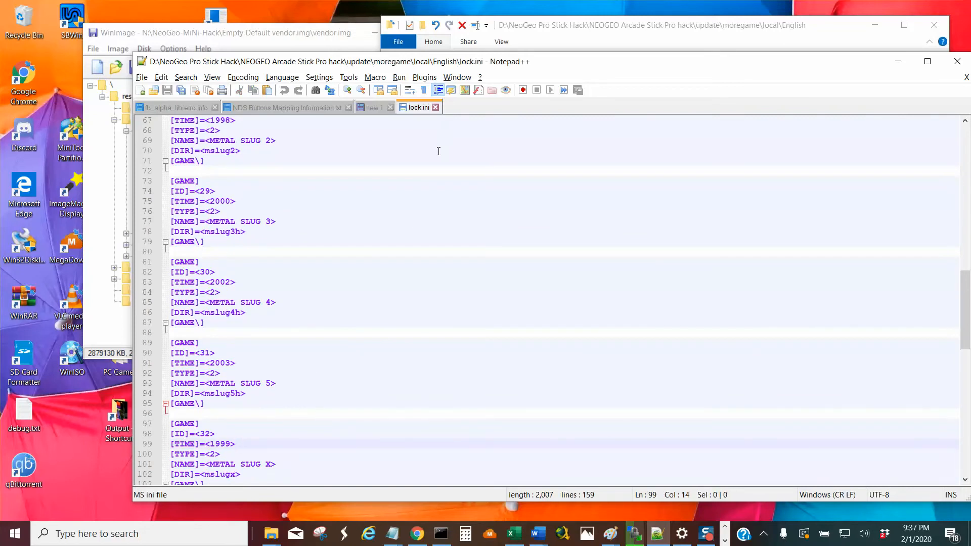
left_click(437, 108)
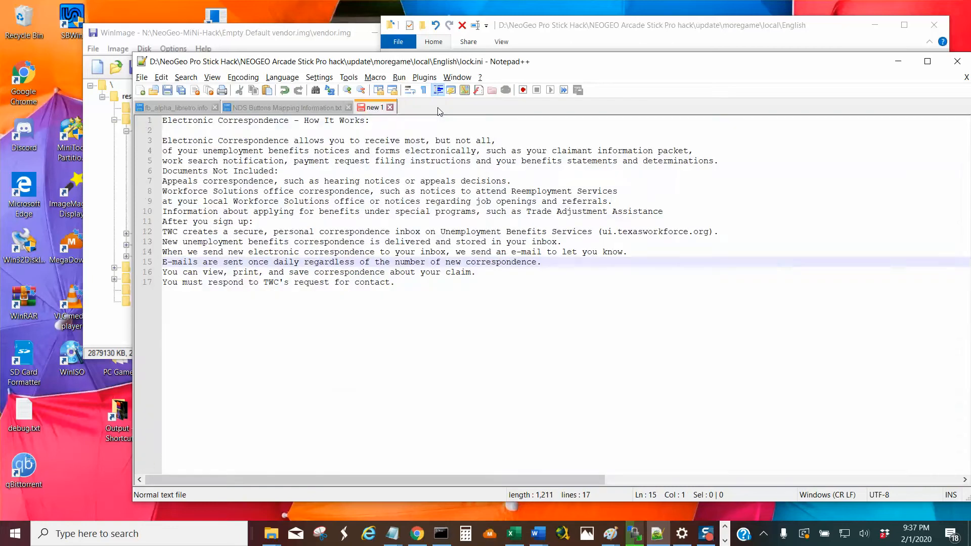
left_click(898, 61)
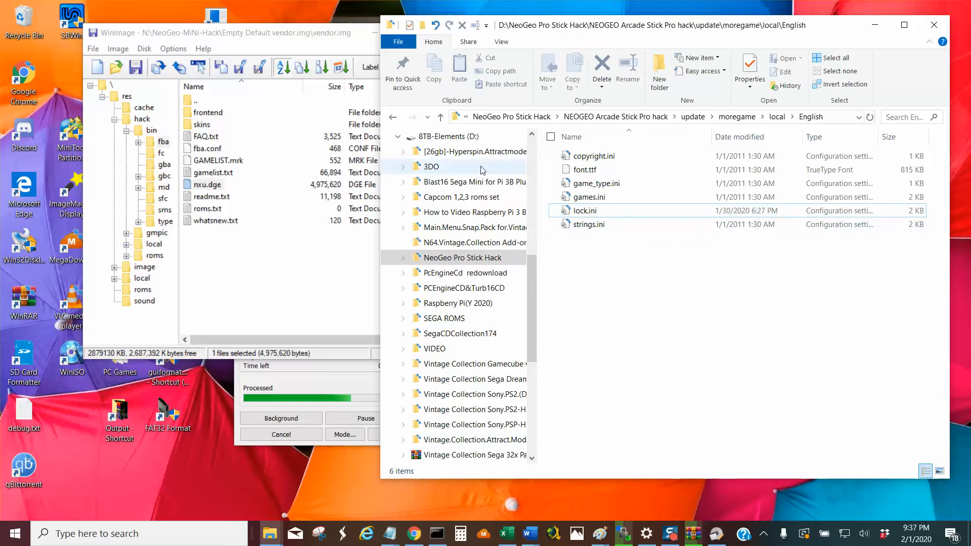
Return from the English folder to moregame and browse through game to the fba folder to view its subfolders.
left_click(442, 117)
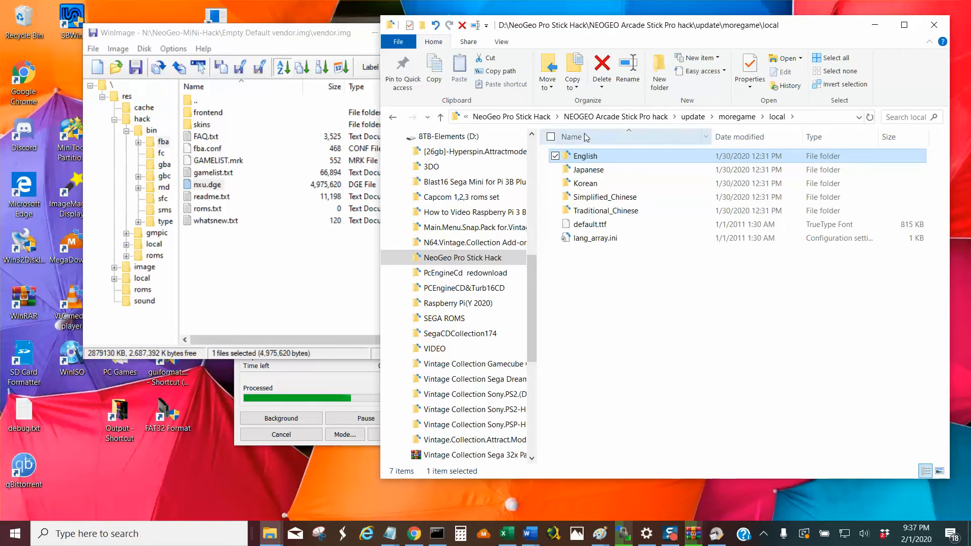
left_click(441, 117)
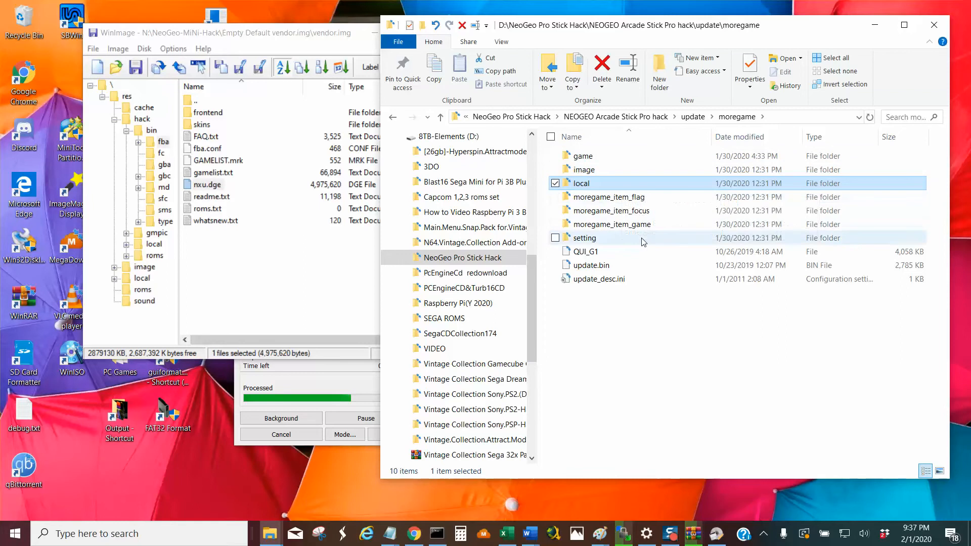
double_click(617, 158)
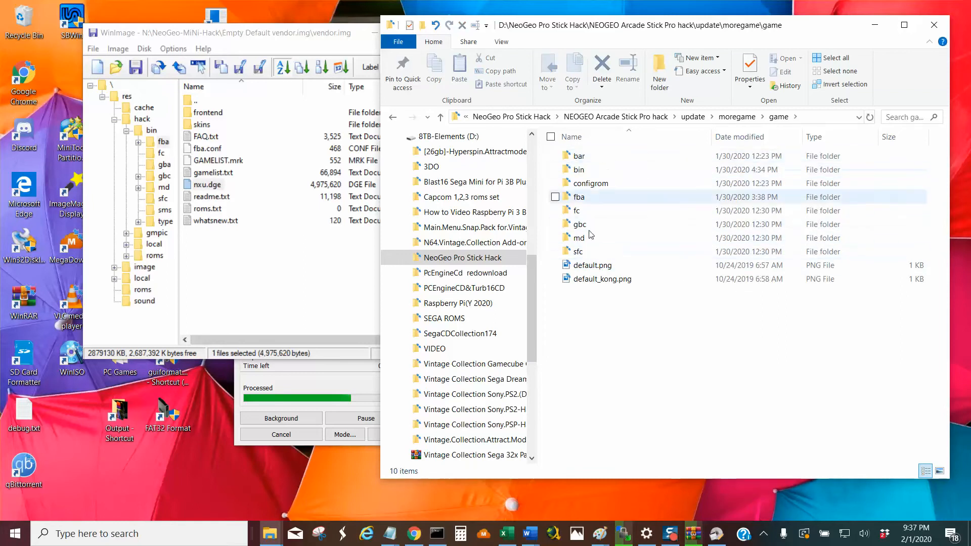
left_click(584, 201)
double_click(585, 202)
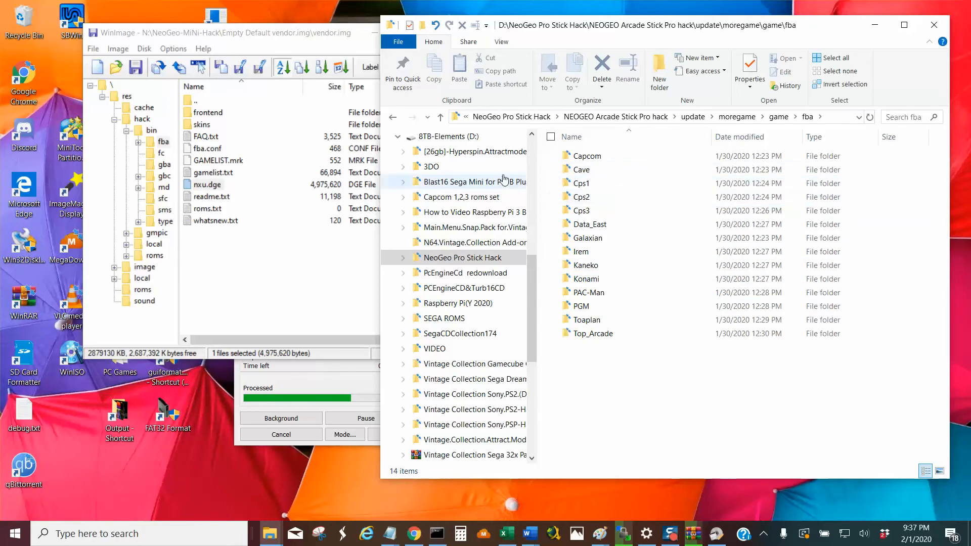
Open the game folder's bin folder in File Explorer and hack's bin folder in WinImage to compare their subfolders.
left_click(440, 118)
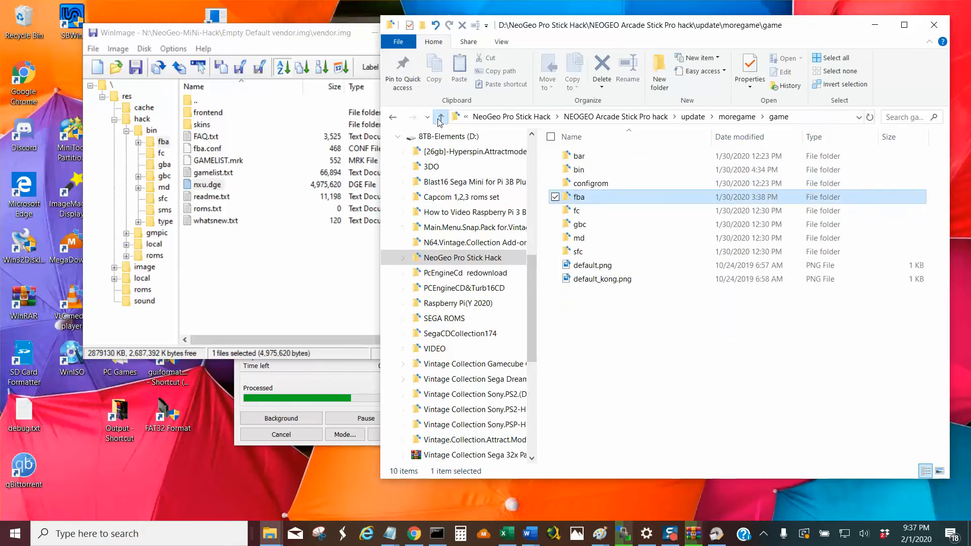
double_click(579, 170)
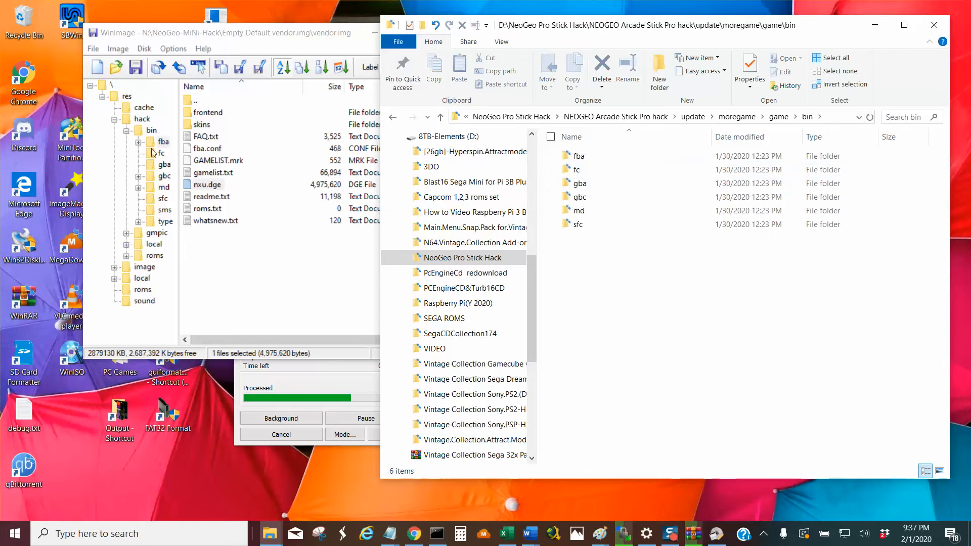
left_click(152, 131)
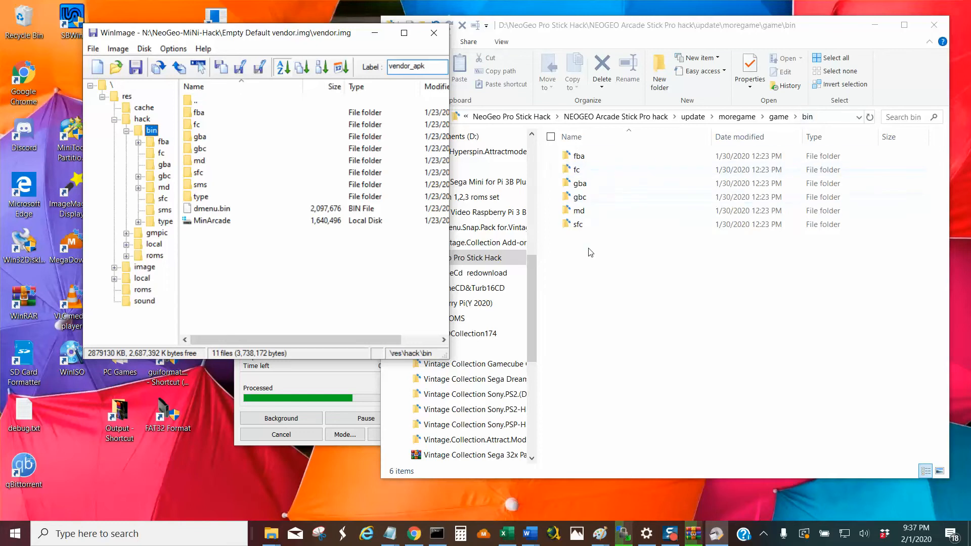
Open the fba folder inside bin in both File Explorer and WinImage and compare their files, including FAQ.txt and fba.conf.
double_click(562, 156)
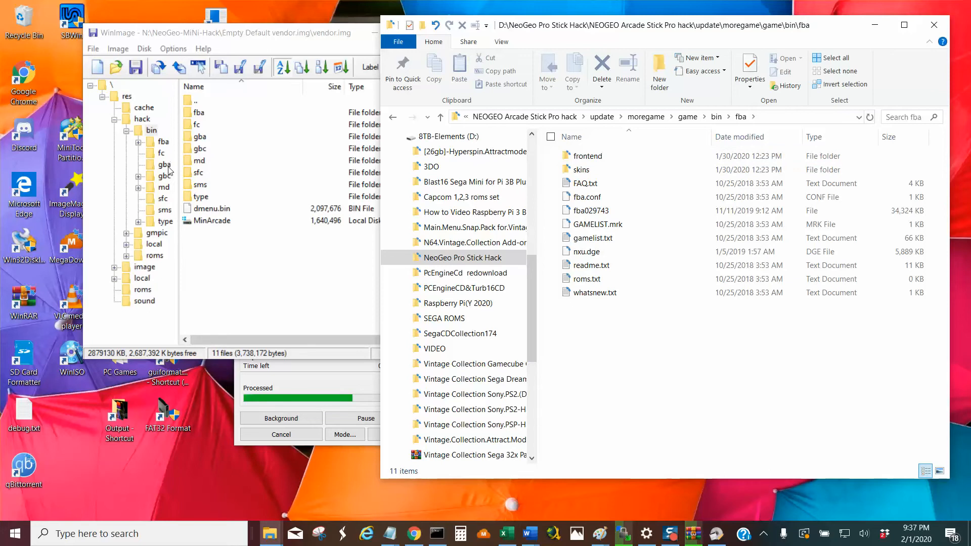
double_click(162, 142)
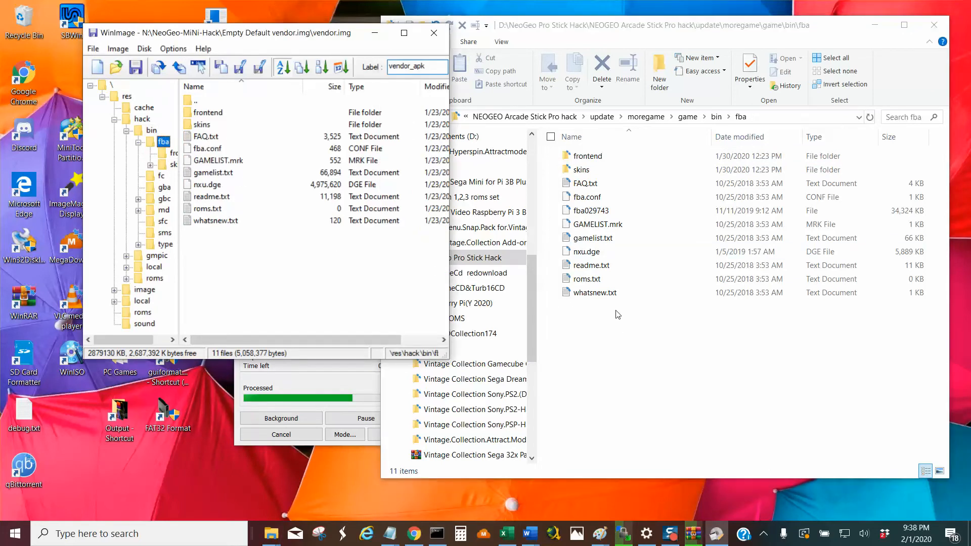
left_click(597, 186)
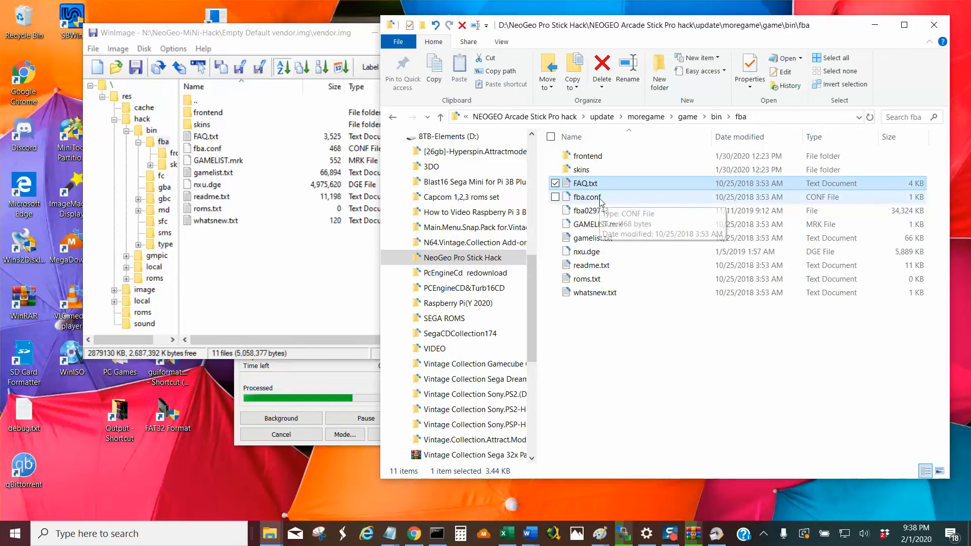
left_click(600, 202)
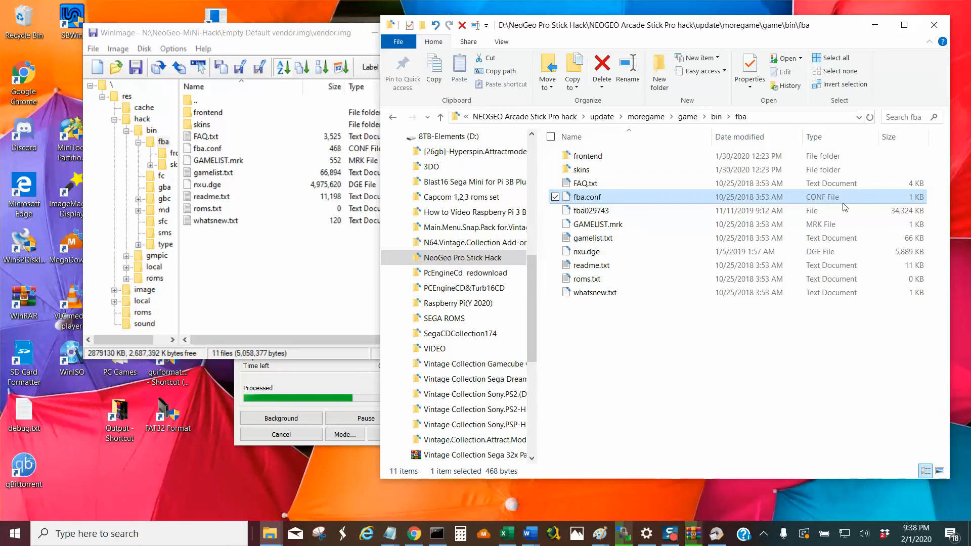
left_click(231, 151)
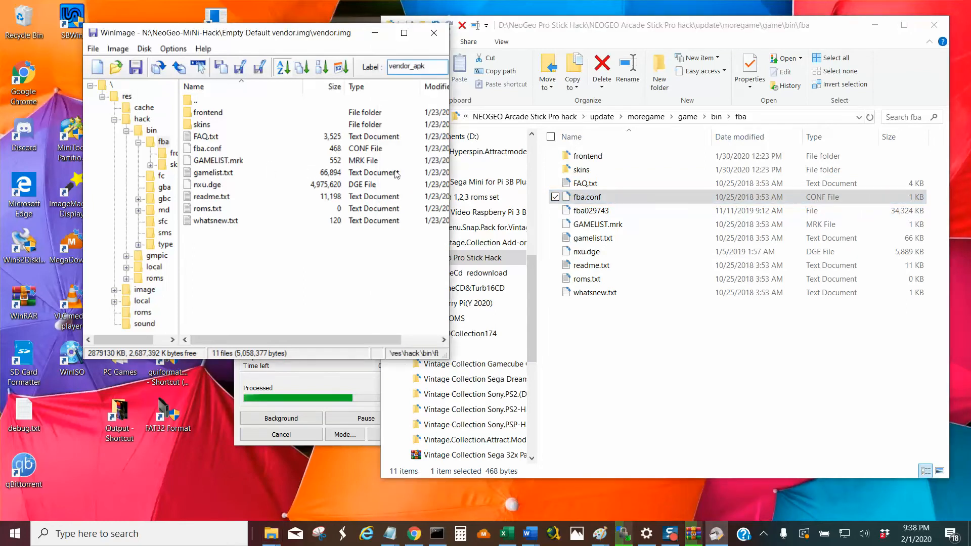
Widen the WinImage window and select nxu.dge in both fba folders to compare the files' sizes and dates.
left_click_drag(449, 146, 474, 161)
left_click(210, 185)
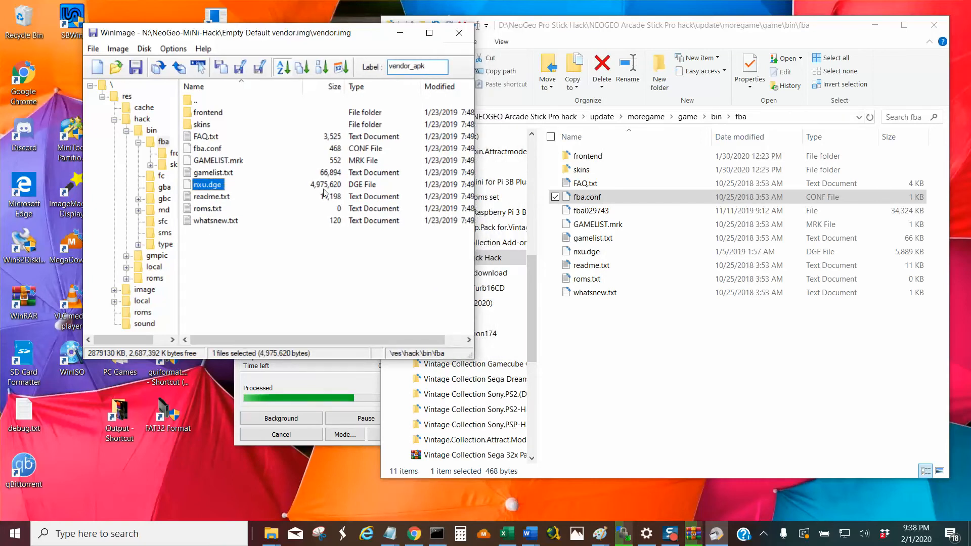
left_click(594, 257)
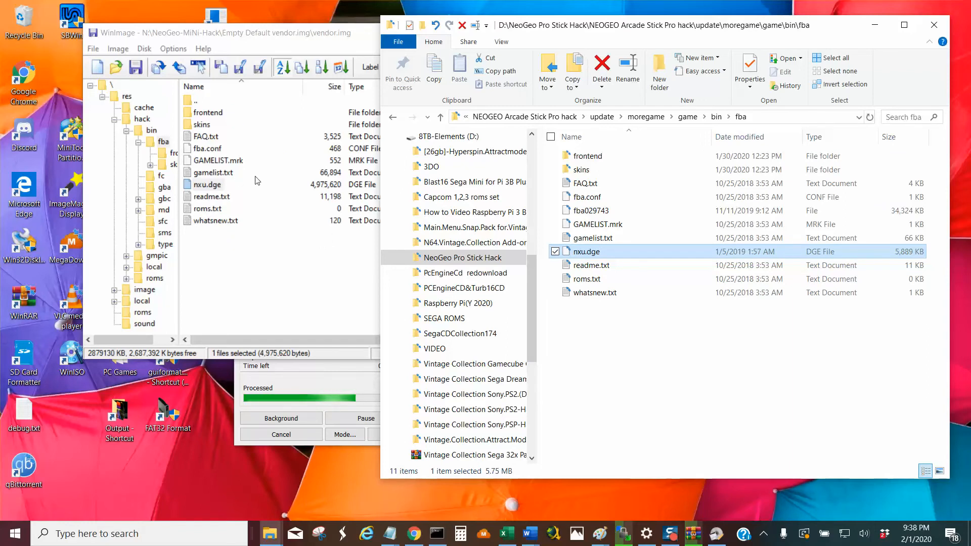
Open bin's sfc folder in both File Explorer and WinImage to compare sfc_emu.dge, then check the archive extraction progress.
left_click(440, 118)
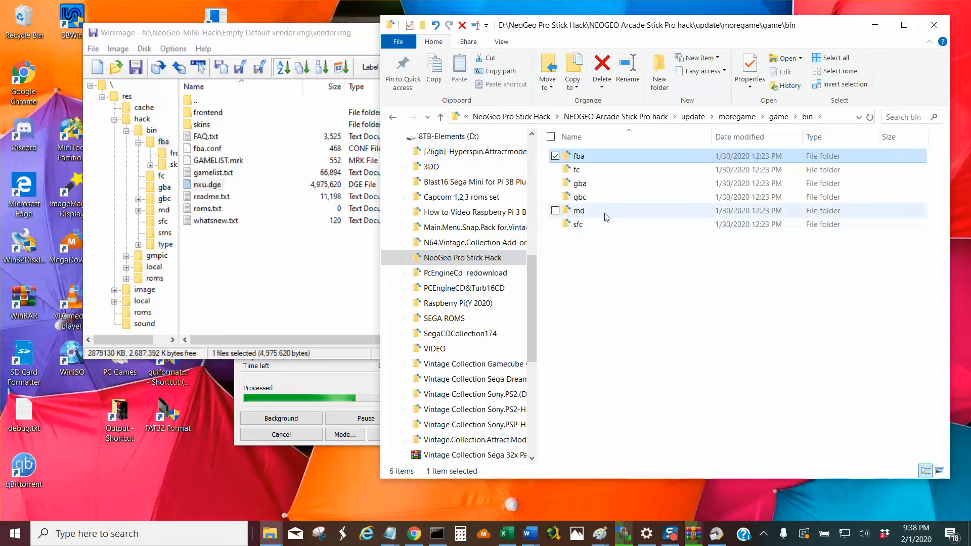
left_click(596, 228)
double_click(596, 227)
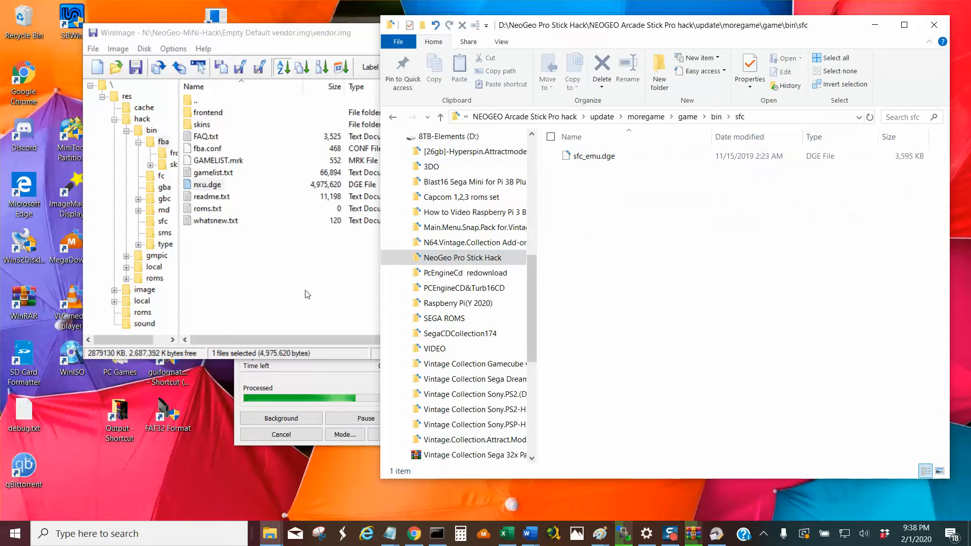
left_click(281, 273)
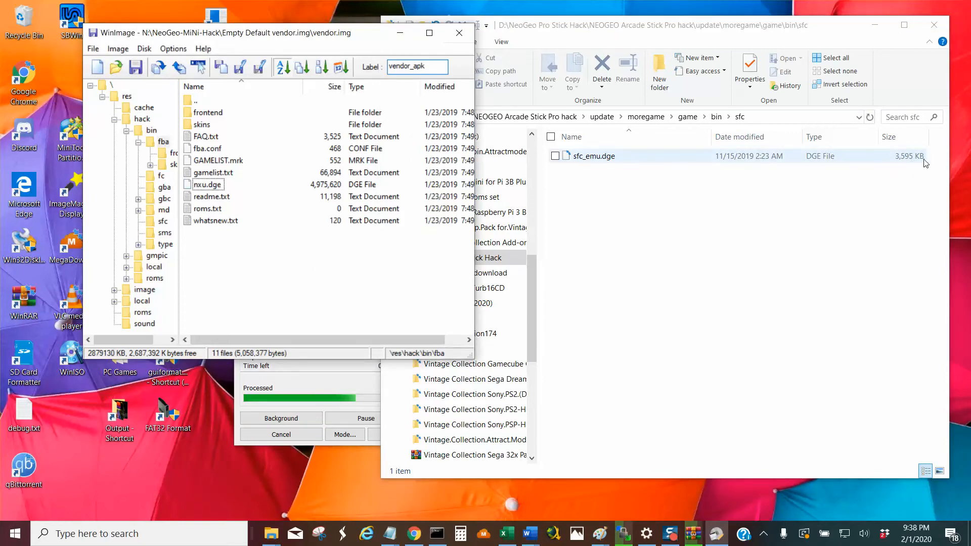
left_click(162, 222)
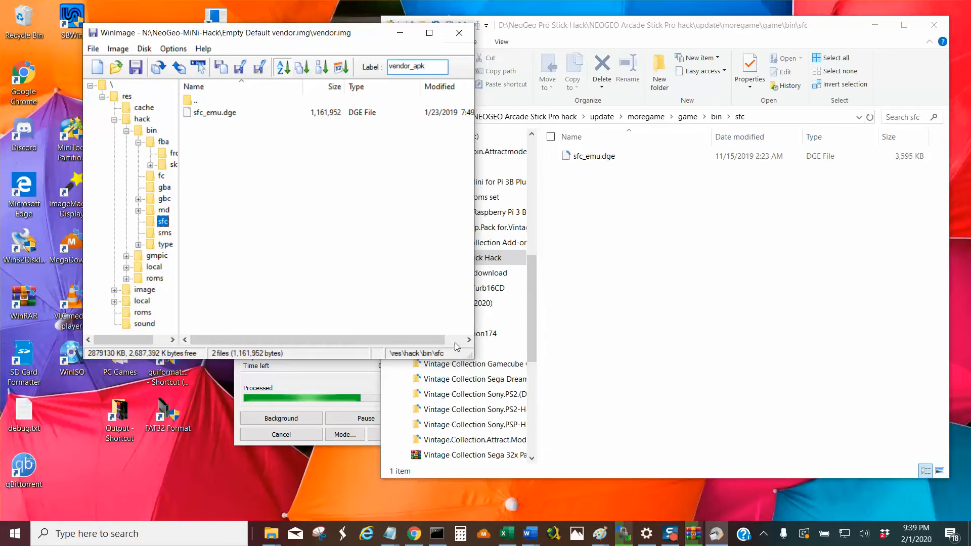
left_click(333, 375)
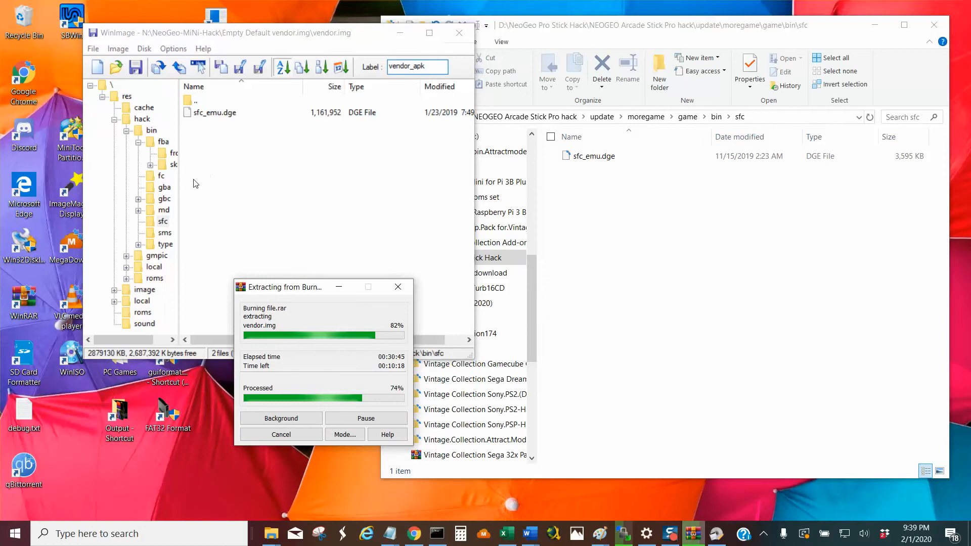
Widen WinImage's folder tree, show the contents of the res folder and collapse the hack folder.
left_click_drag(179, 196, 257, 196)
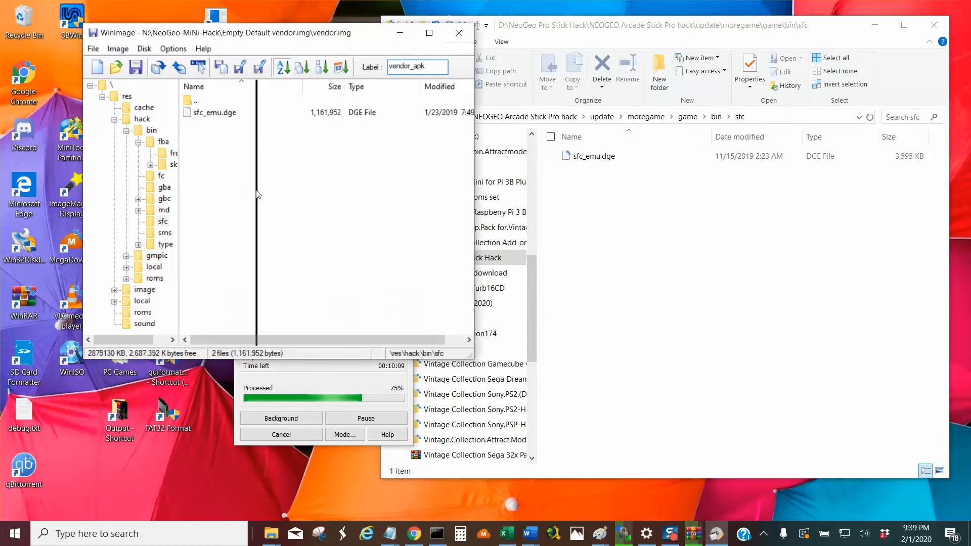
left_click(102, 96)
left_click(102, 96)
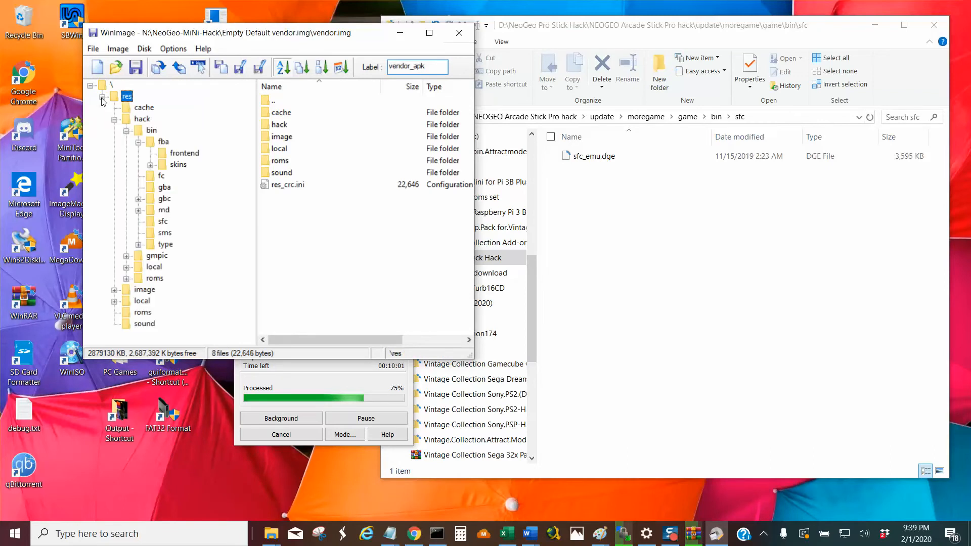
left_click(114, 120)
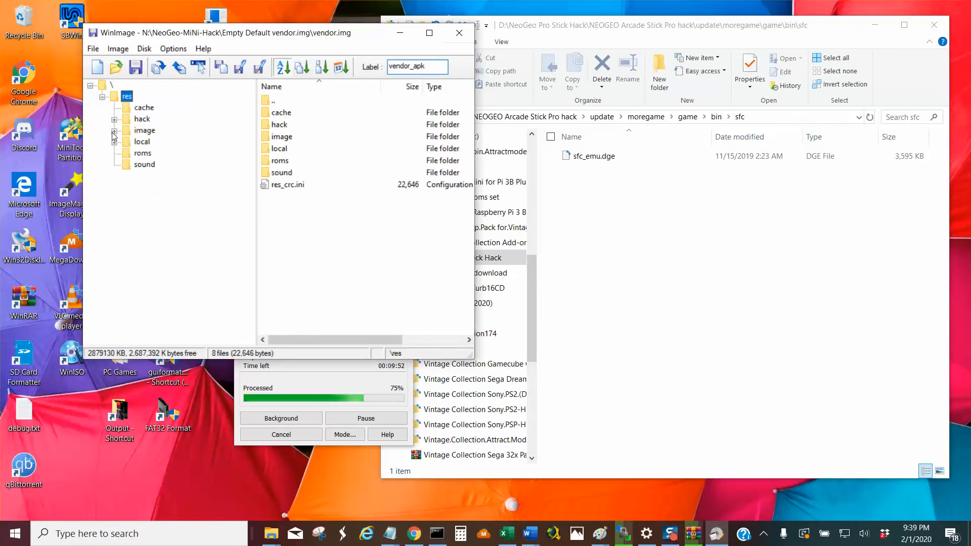
Show the contents of the hack folder and its bin\fba subfolder in the vendor image, then collapse the hack folder again.
left_click(143, 119)
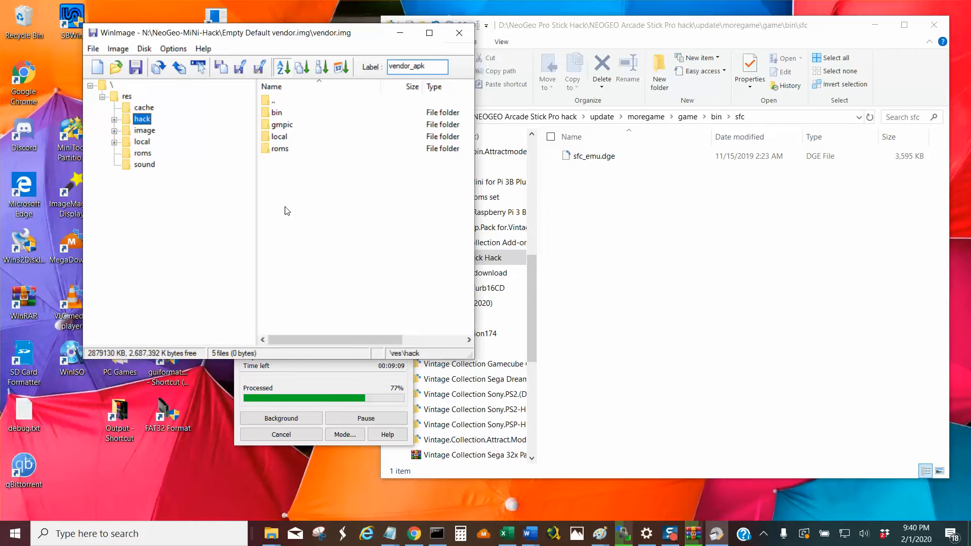
double_click(143, 121)
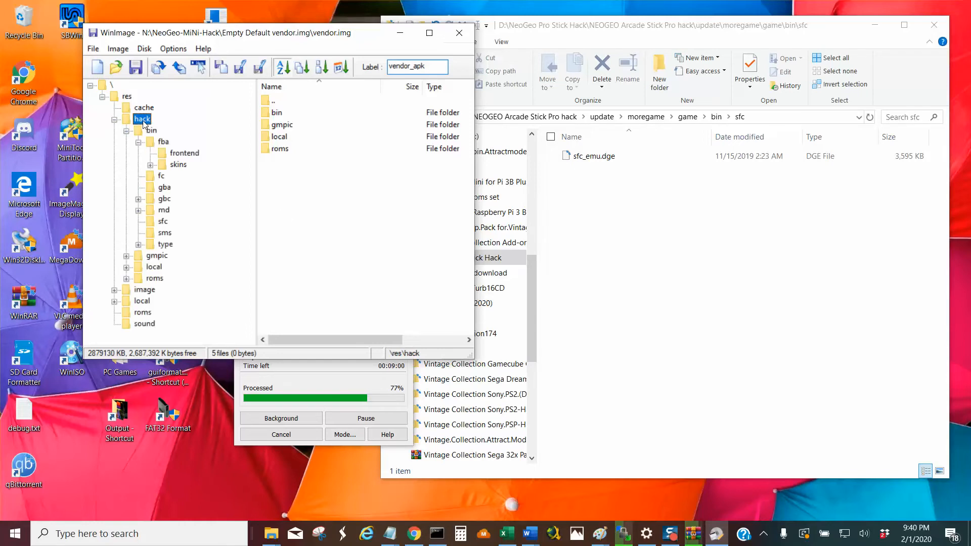
left_click(163, 142)
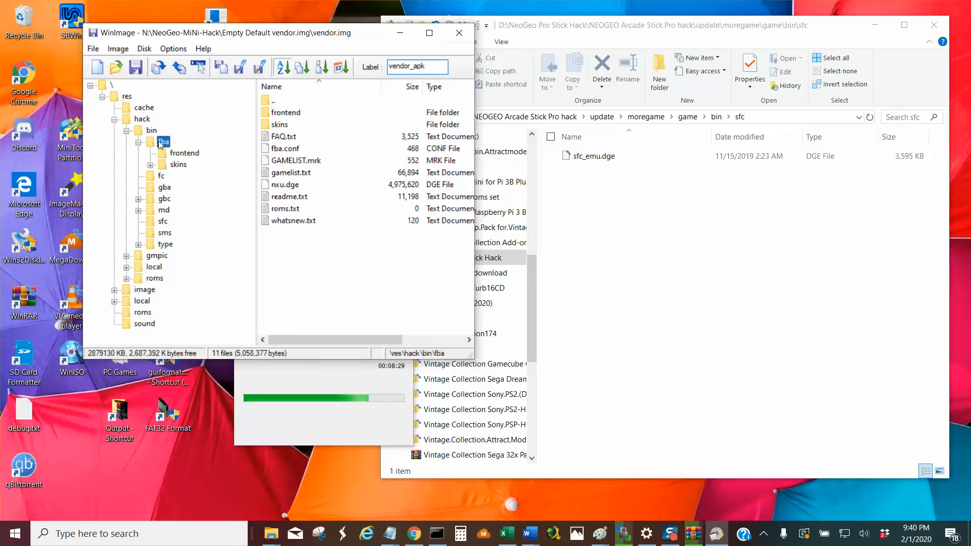
left_click(138, 143)
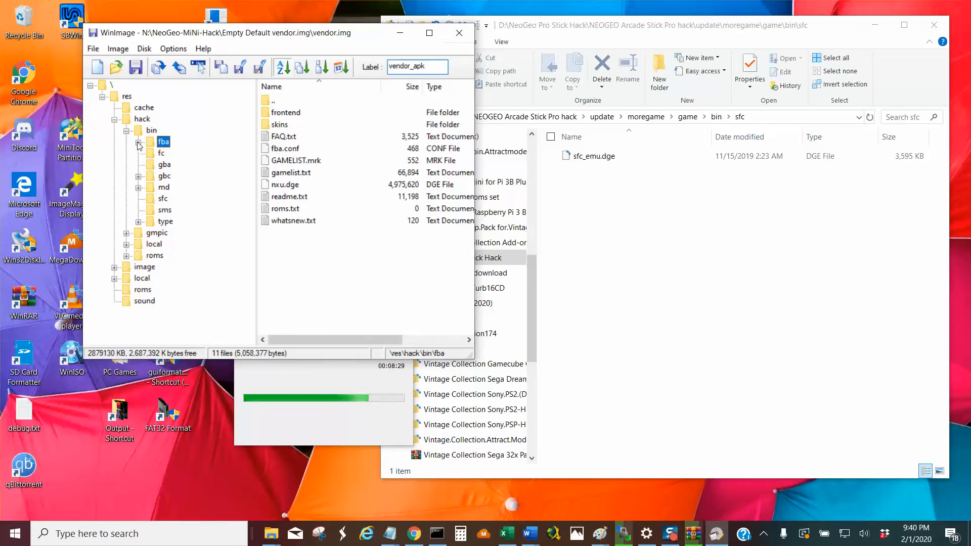
left_click(114, 120)
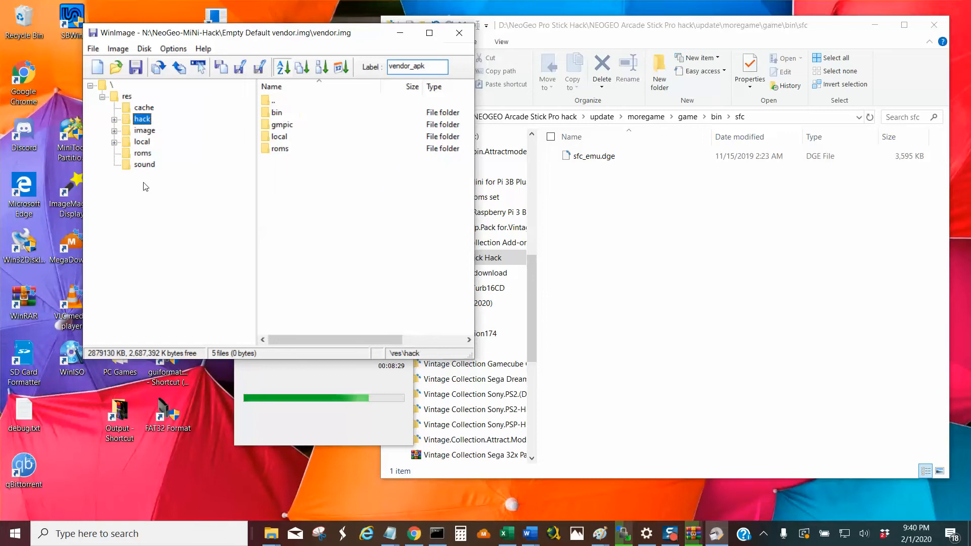
Examine the roms and local\English folders under res in WinImage, and go up to the bin folder in File Explorer.
left_click(144, 153)
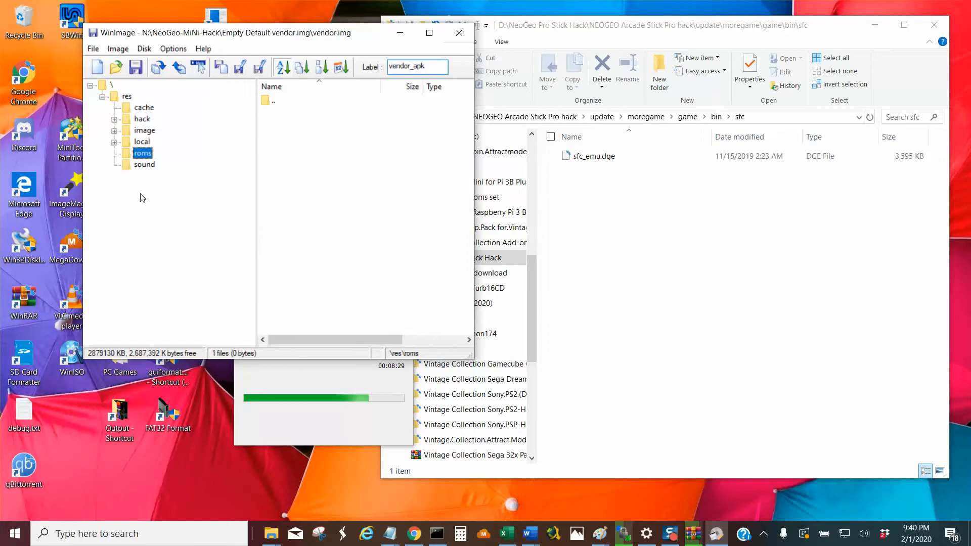
left_click(143, 142)
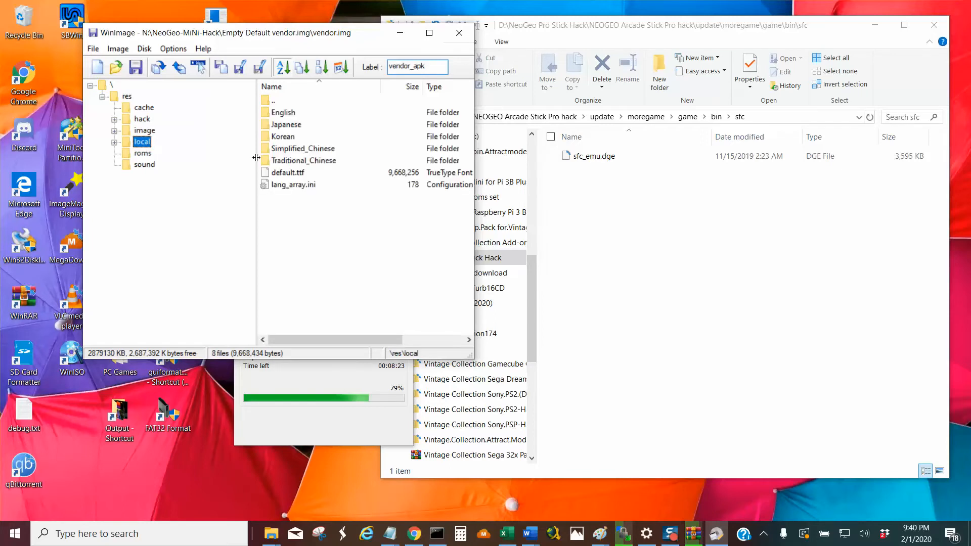
double_click(291, 113)
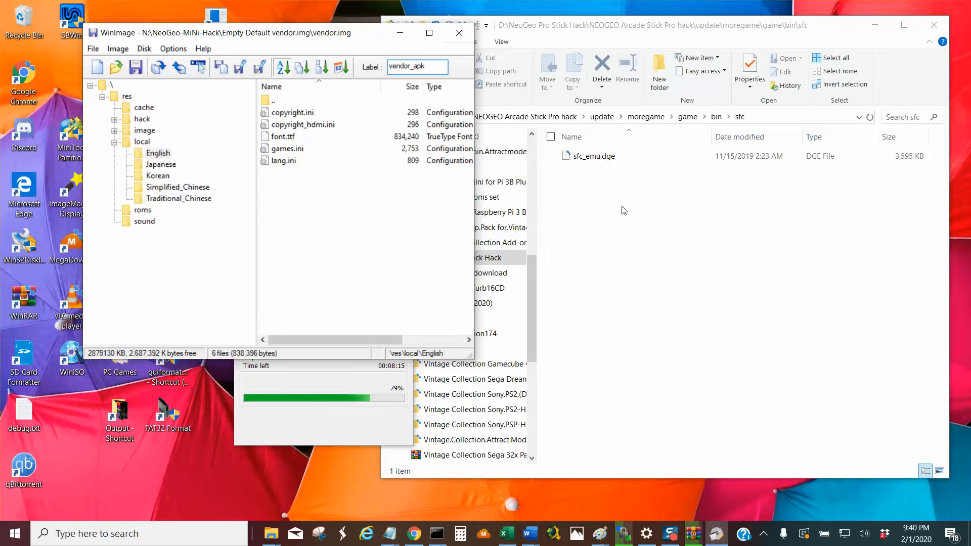
left_click(578, 33)
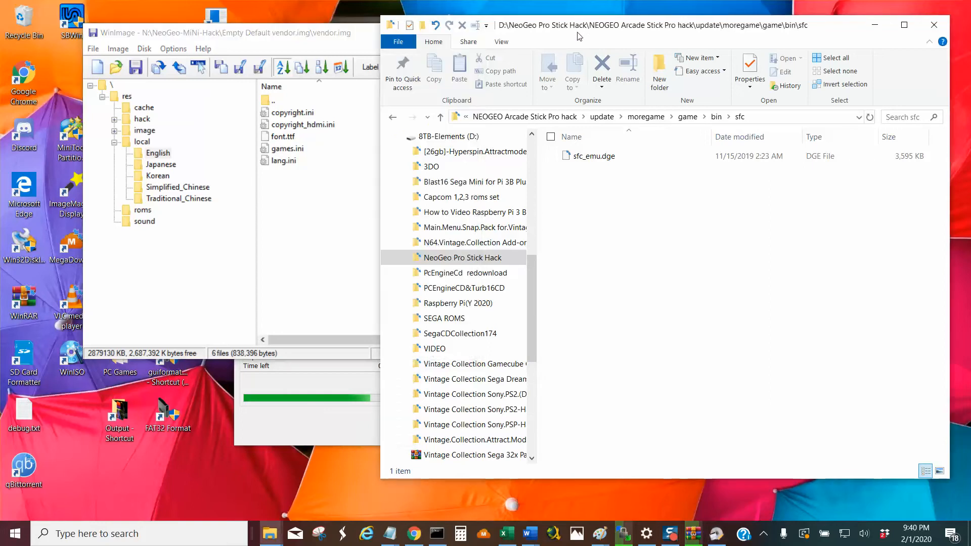
left_click(440, 117)
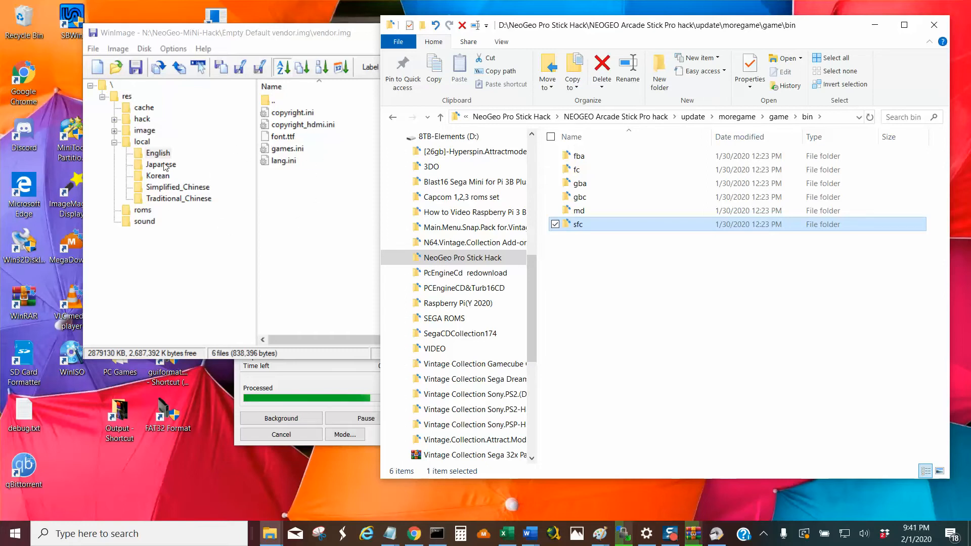
left_click(118, 149)
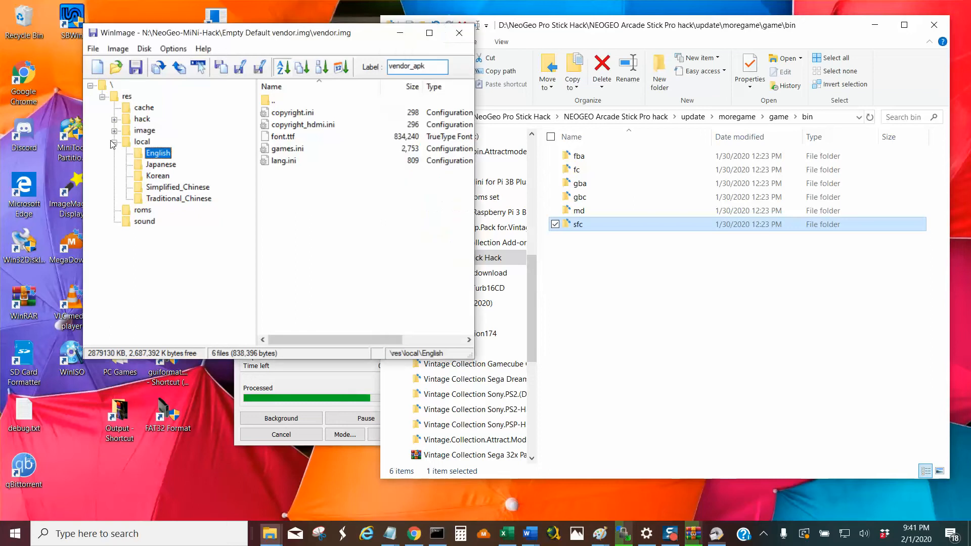
Open the roms folder inside hack in WinImage and review its cps, fc, gba, gbc, md and sfc subfolders.
left_click(142, 119)
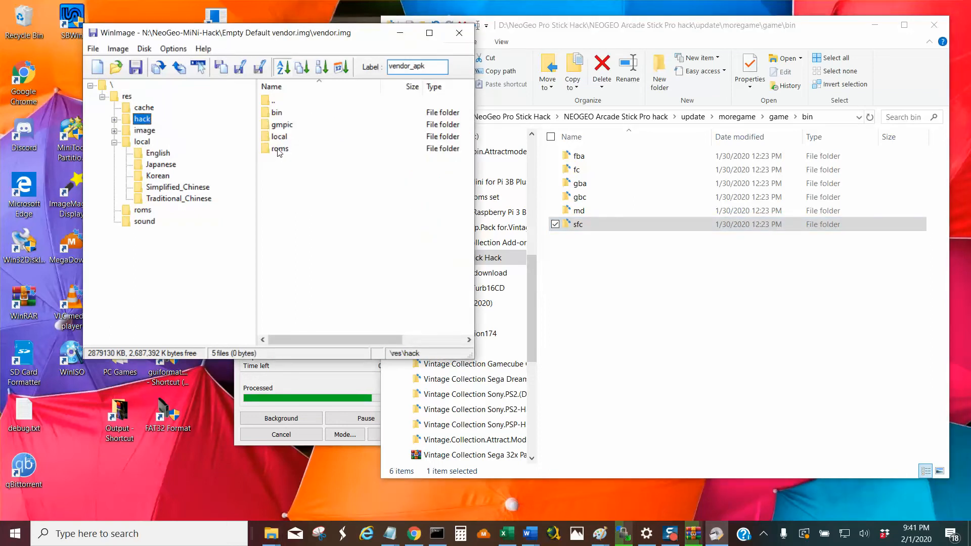
double_click(279, 150)
left_click(277, 114)
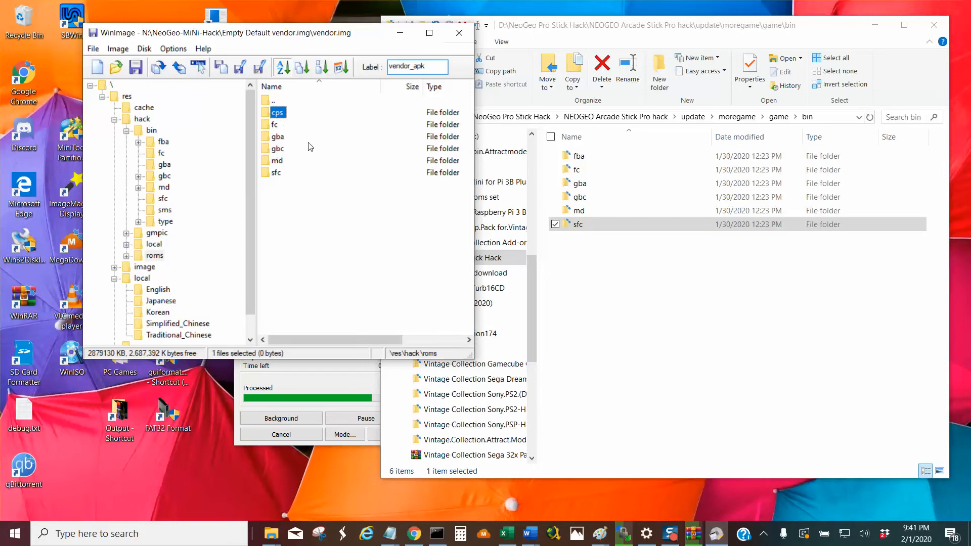
left_click(275, 125)
left_click(284, 136)
left_click(282, 149)
left_click(277, 173)
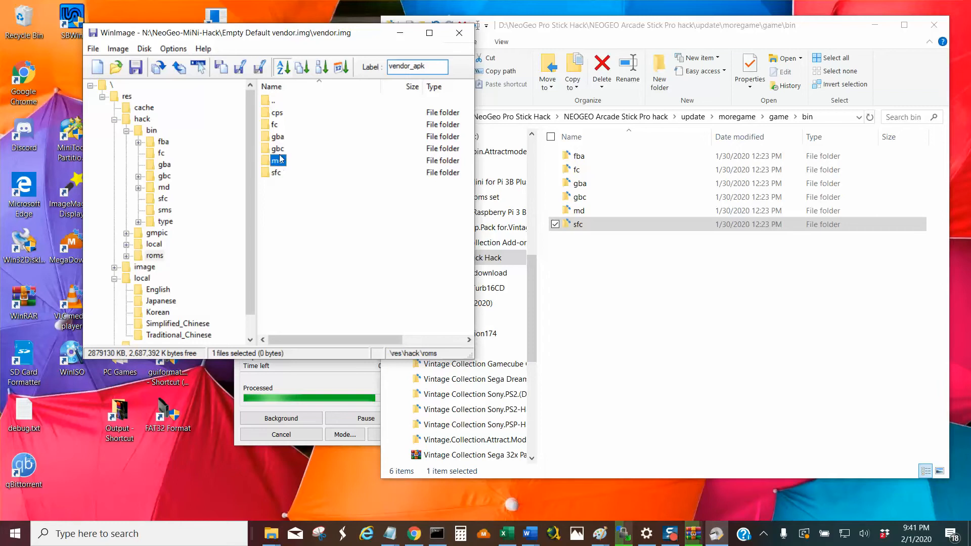
left_click(278, 113)
Check which file operations WinImage offers for the hack folder, both in res's file list and in the folder tree.
left_click(139, 120)
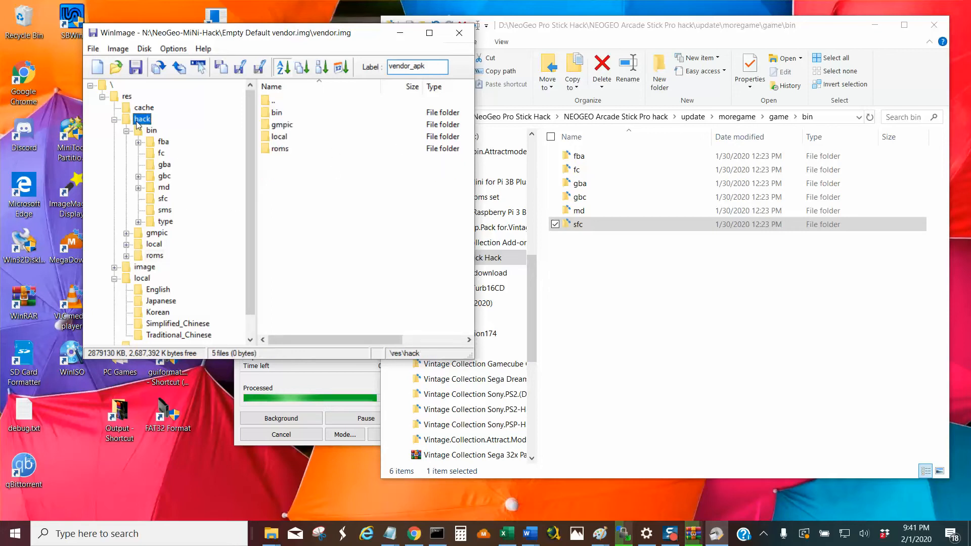
left_click(126, 97)
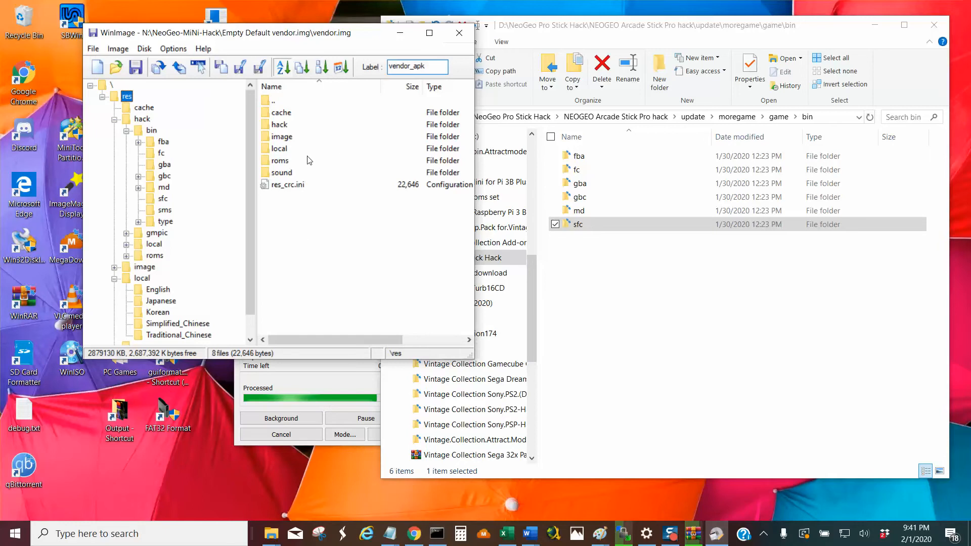
left_click(279, 124)
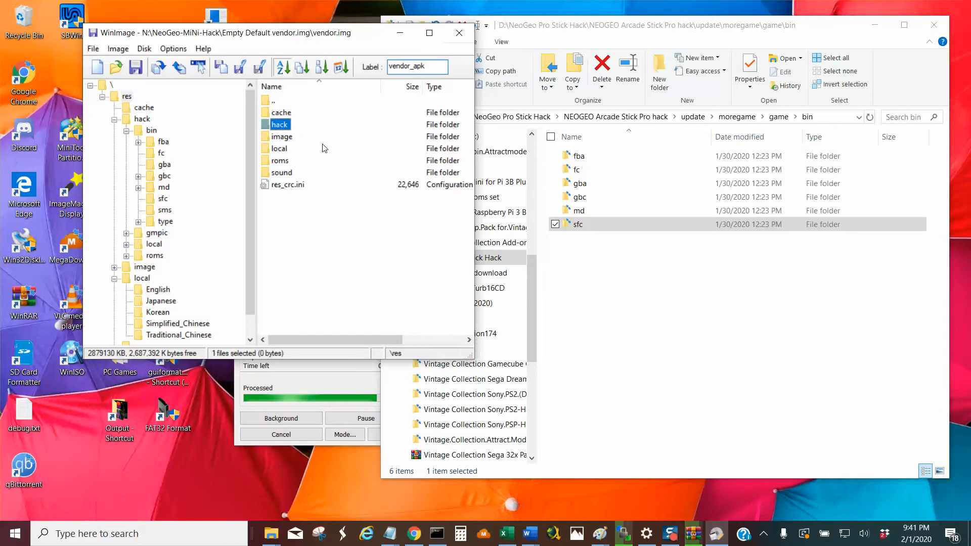
right_click(283, 125)
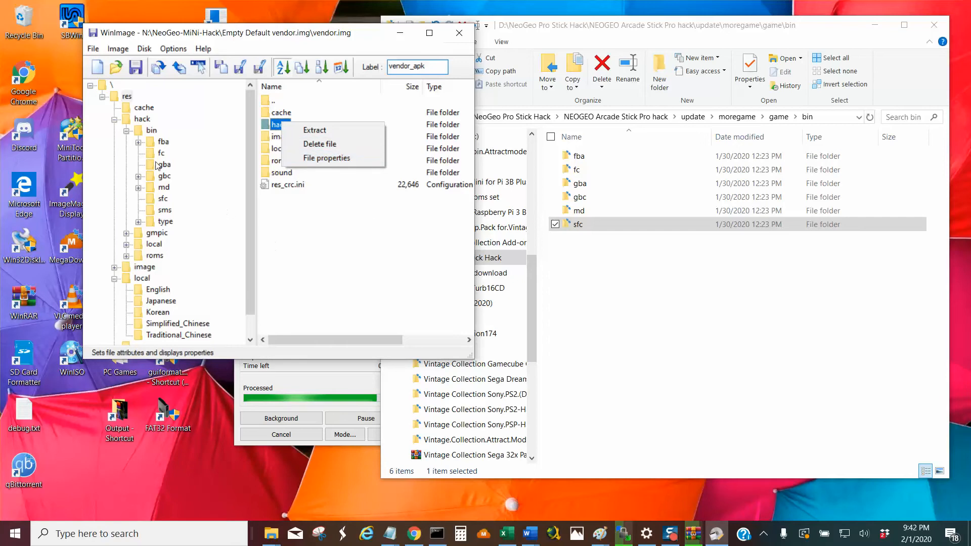
left_click(142, 119)
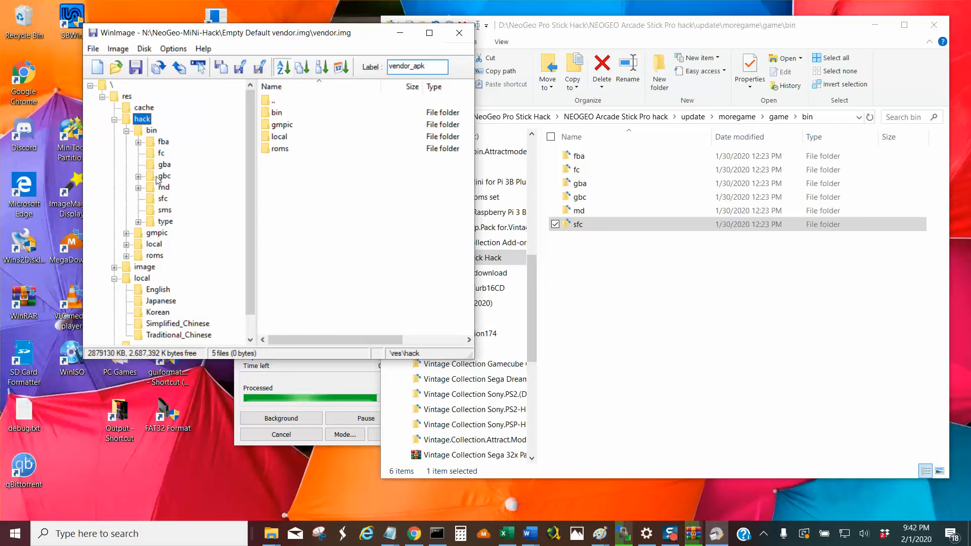
right_click(142, 123)
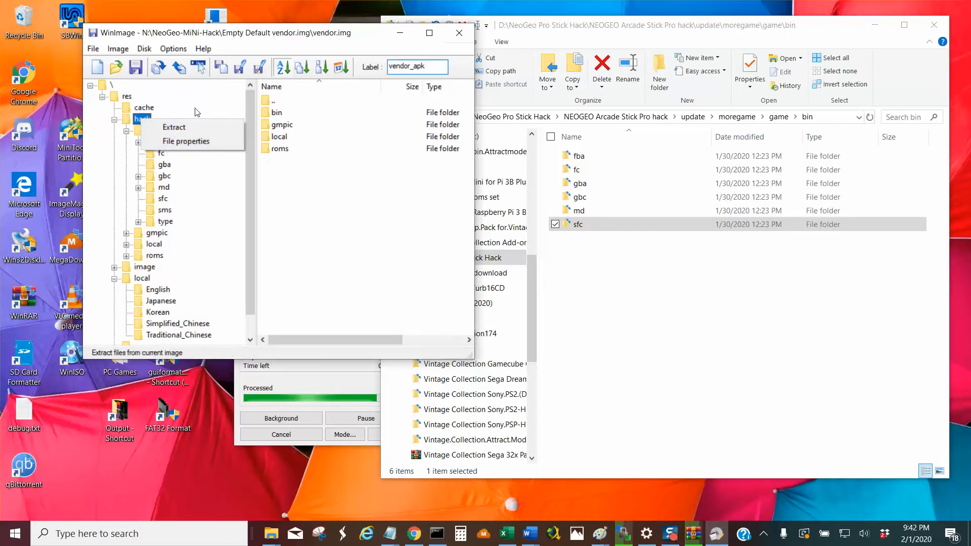
left_click(298, 180)
Open the extraction settings from the vendor image's root folder and choose to extract all files into the same folder.
left_click(129, 96)
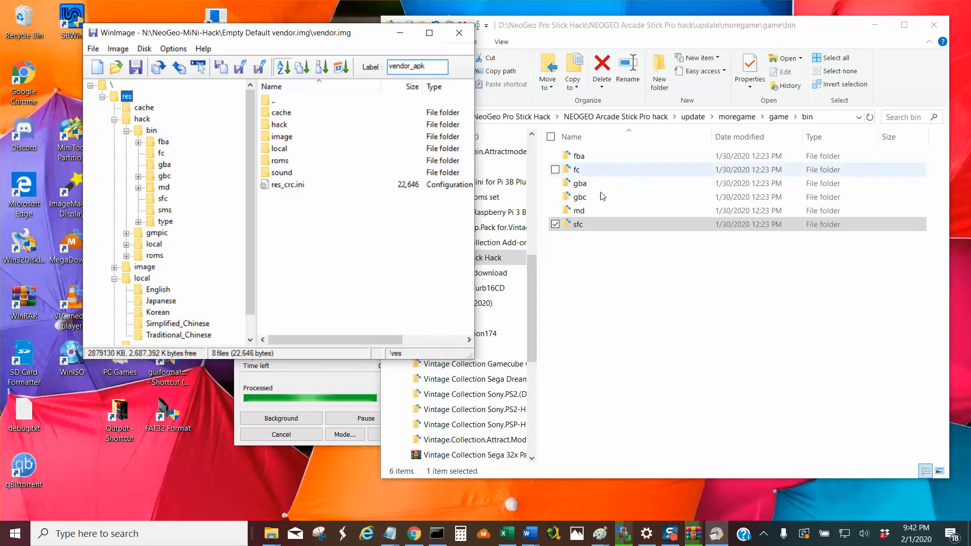
left_click(112, 85)
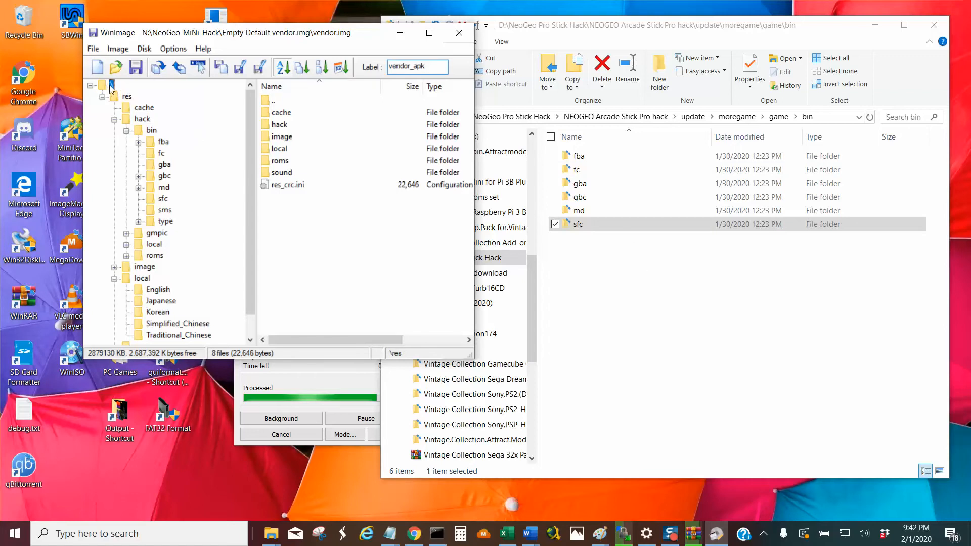
left_click(92, 50)
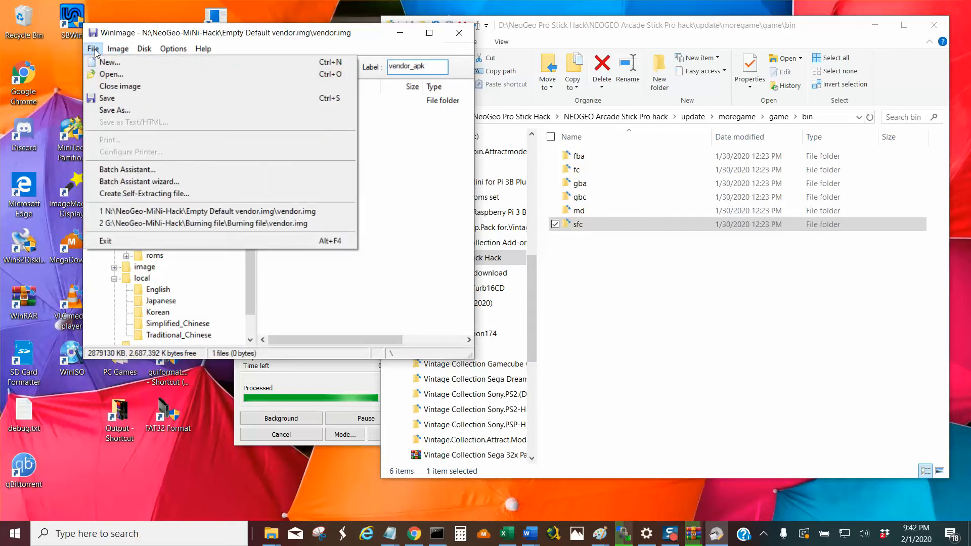
mouse_move(122, 55)
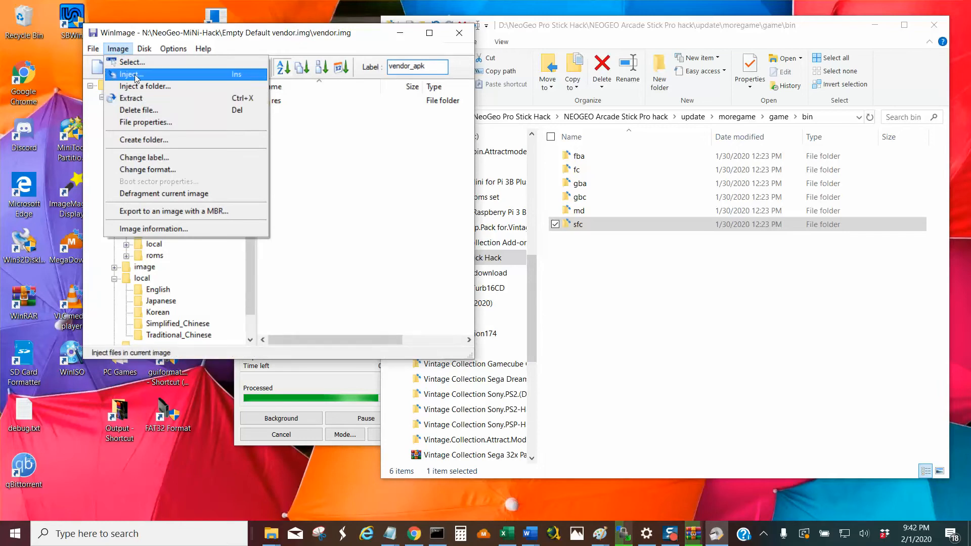
left_click(168, 101)
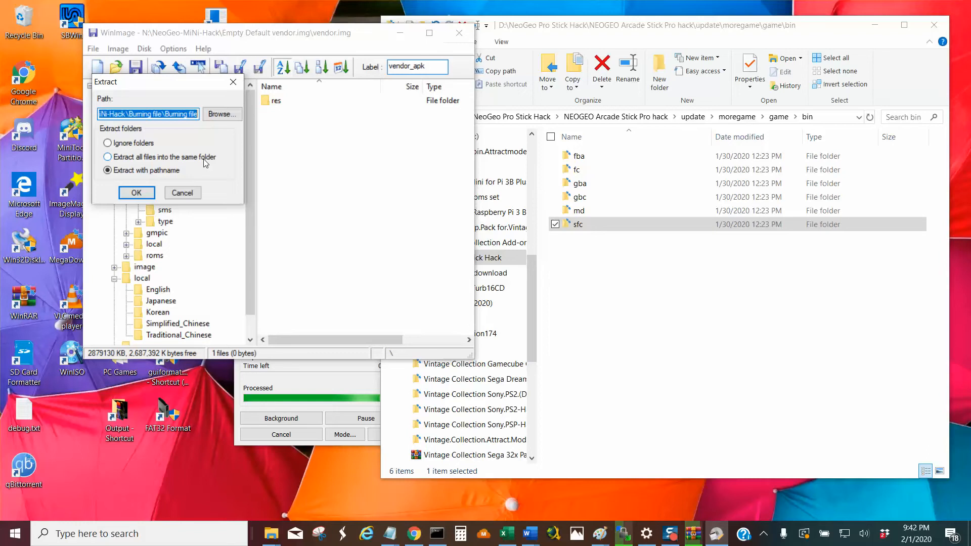
left_click(115, 157)
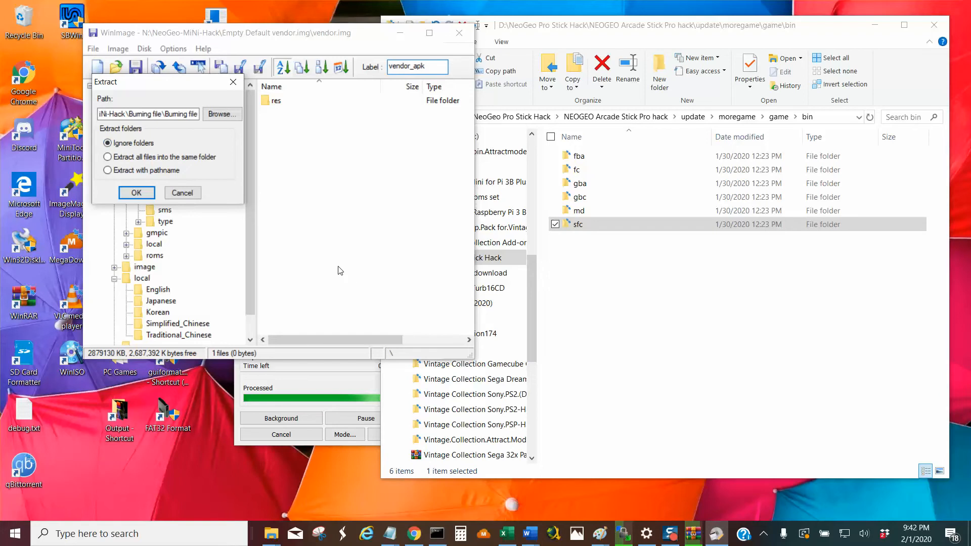
left_click(119, 158)
Go back through the visited hack folders in File Explorer to moregame\local\English and collapse the 8TB-Elements (D:) drive.
left_click(607, 274)
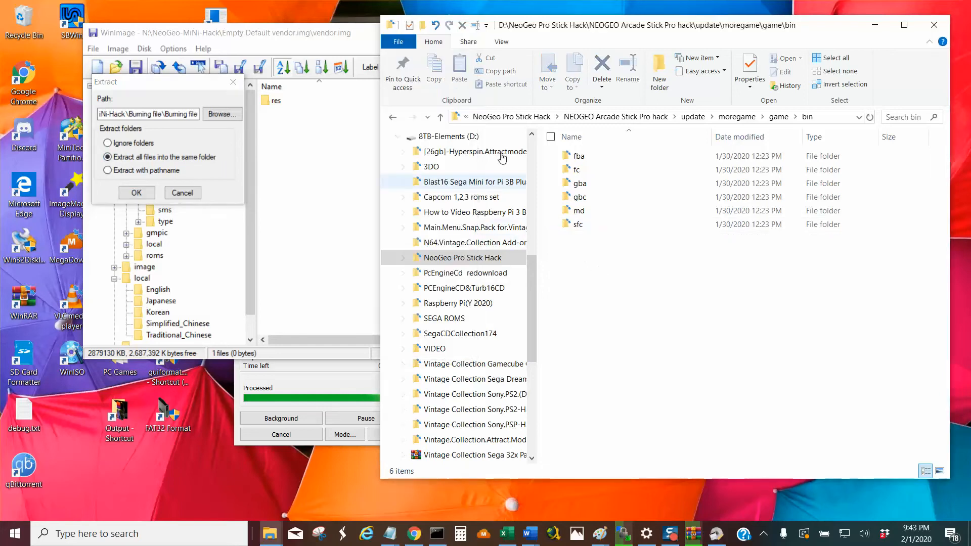
left_click(441, 118)
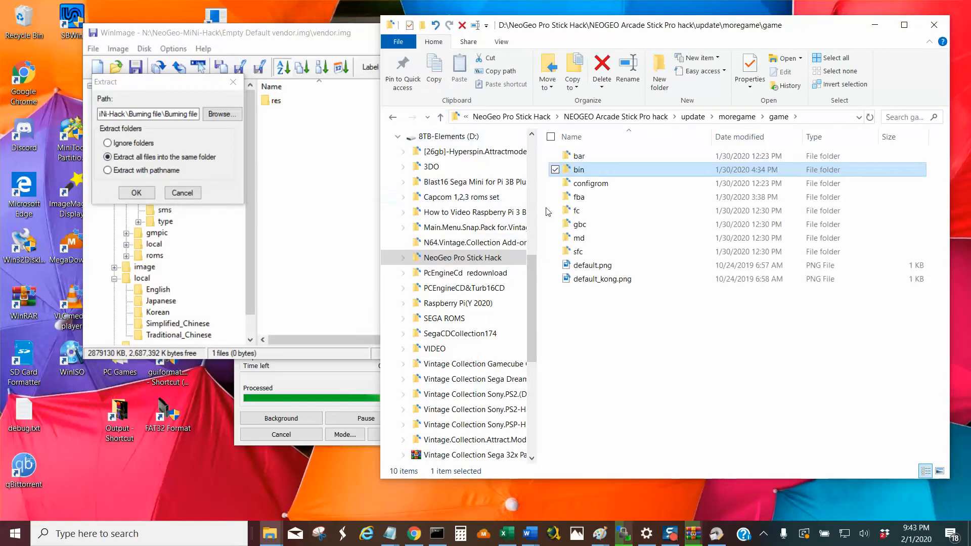
left_click(441, 119)
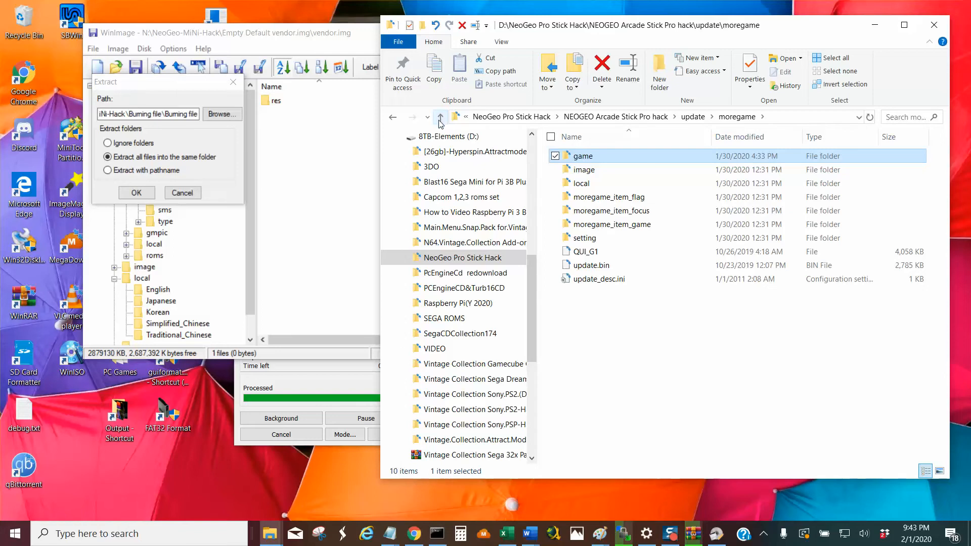
left_click(393, 117)
left_click(393, 117)
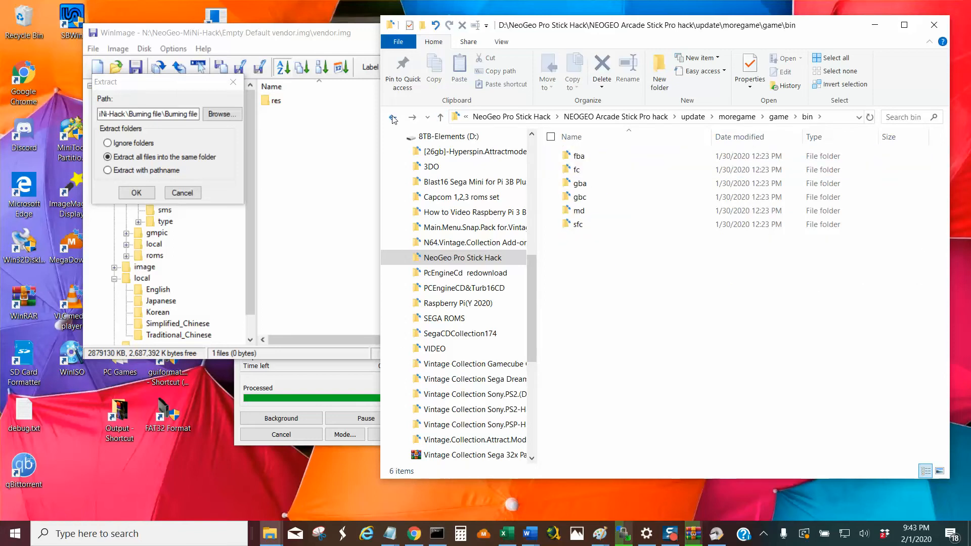
left_click(393, 118)
left_click(393, 117)
left_click(393, 118)
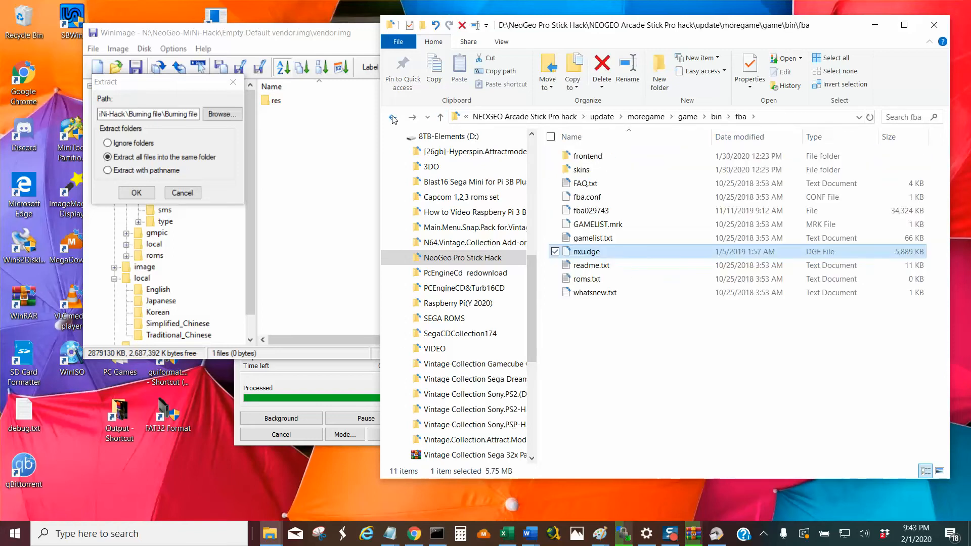
left_click(393, 118)
left_click(393, 117)
left_click(393, 118)
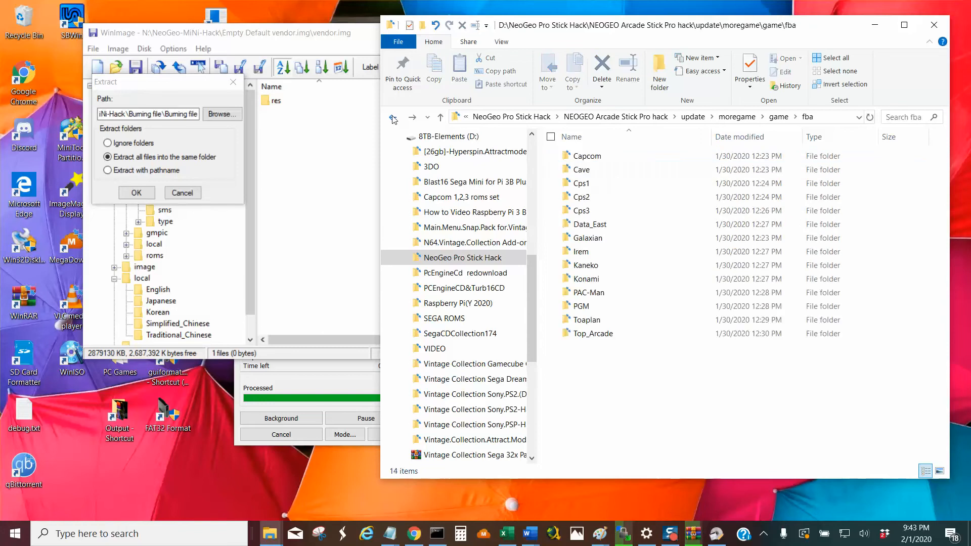
left_click(393, 118)
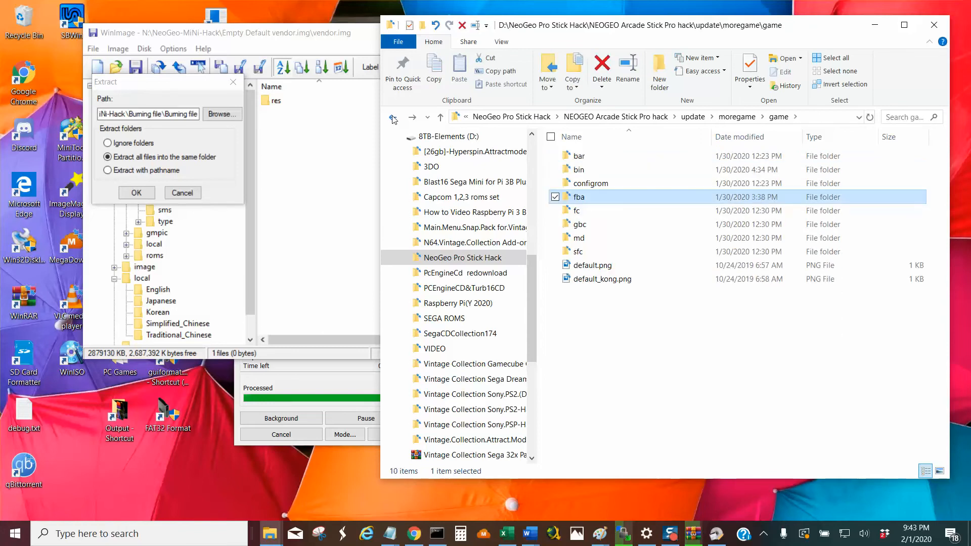
left_click(393, 118)
left_click(393, 117)
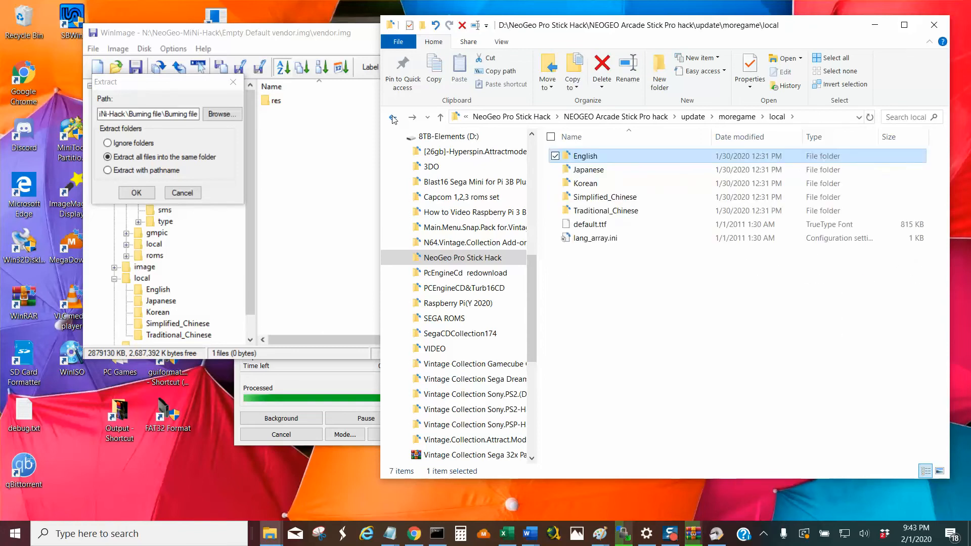
left_click(393, 118)
left_click(399, 136)
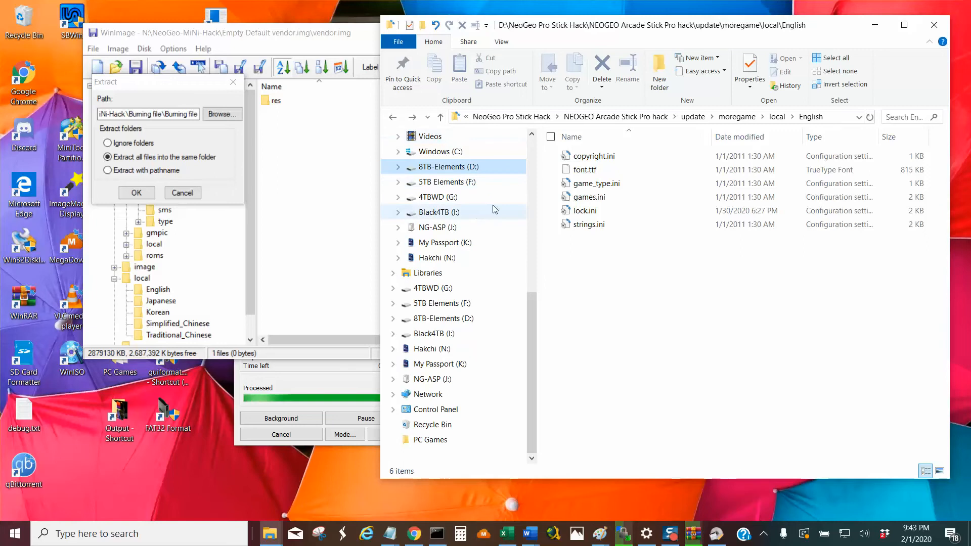
Review Neo Geo Mini Hack (2-1-2020) on the 5TB Elements (F:) drive, including its Burning file(1-40NewNeoGeo&MetalSlugSeries) folder and the Burning file subfolder.
left_click(496, 182)
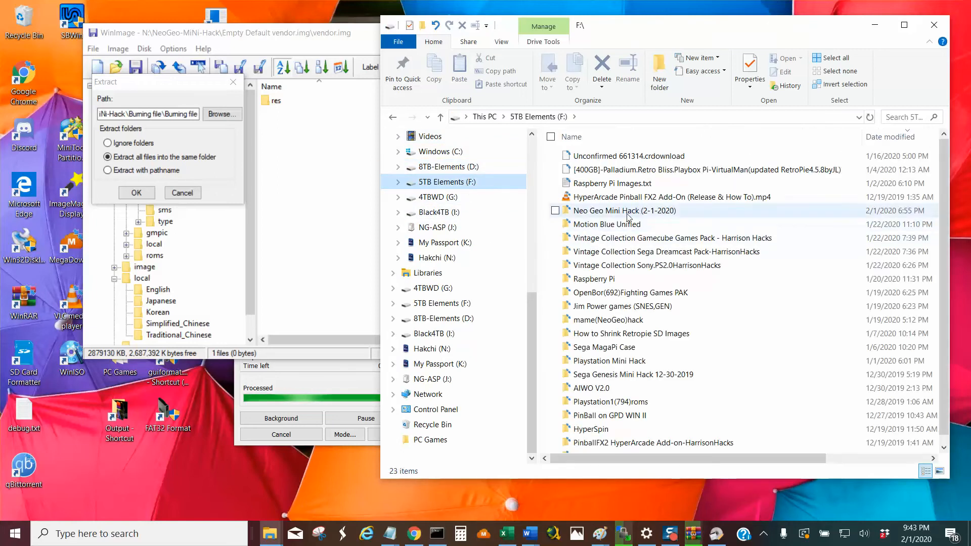
double_click(654, 212)
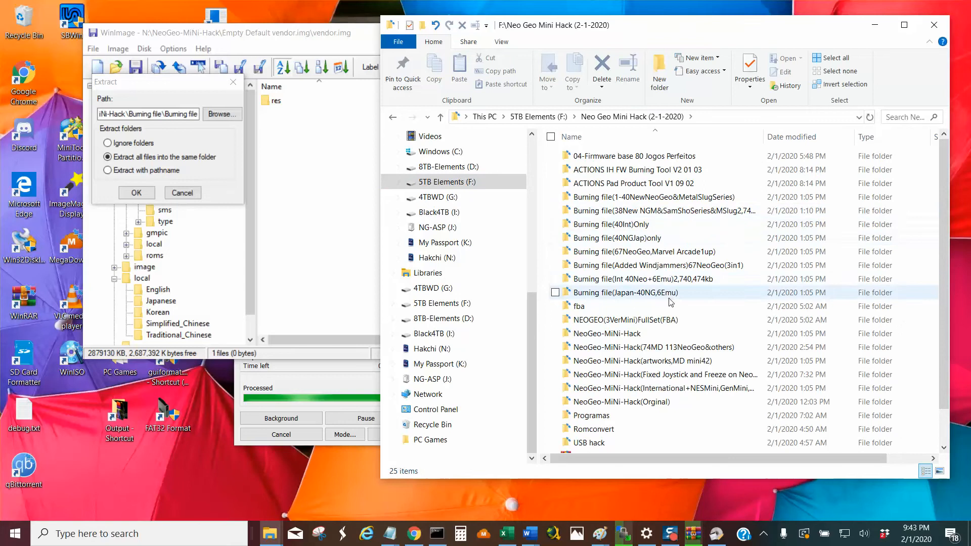
scroll(653, 369, "down", 1)
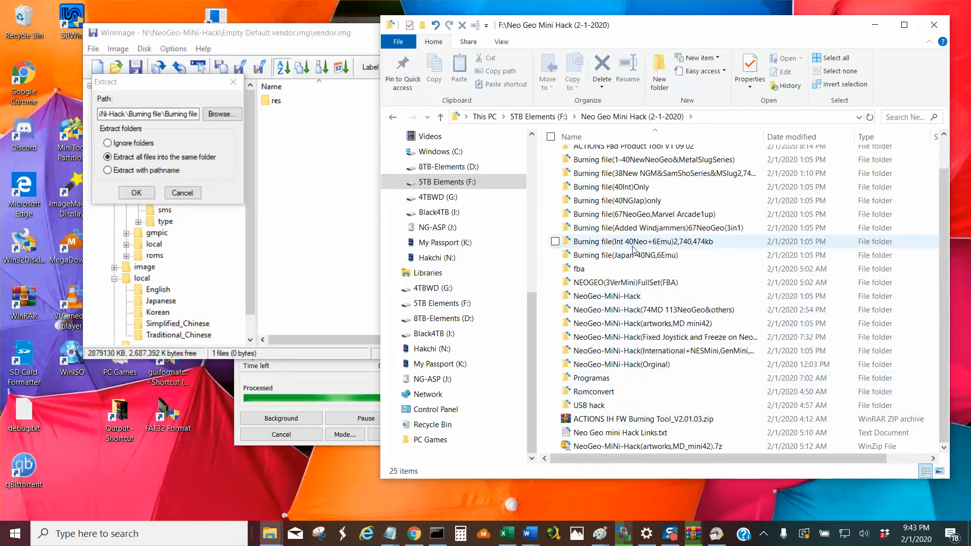
scroll(634, 243, "up", 1)
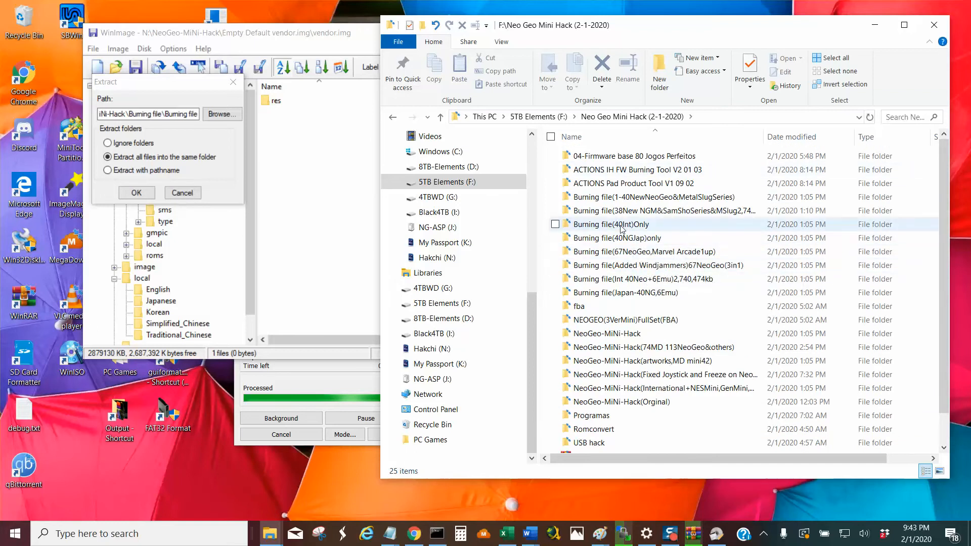
double_click(620, 198)
double_click(593, 156)
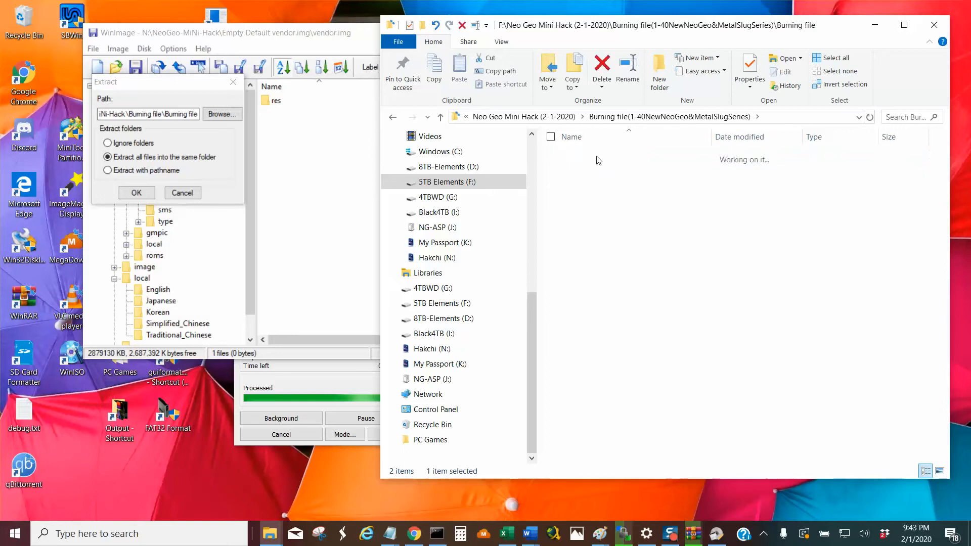
left_click(438, 118)
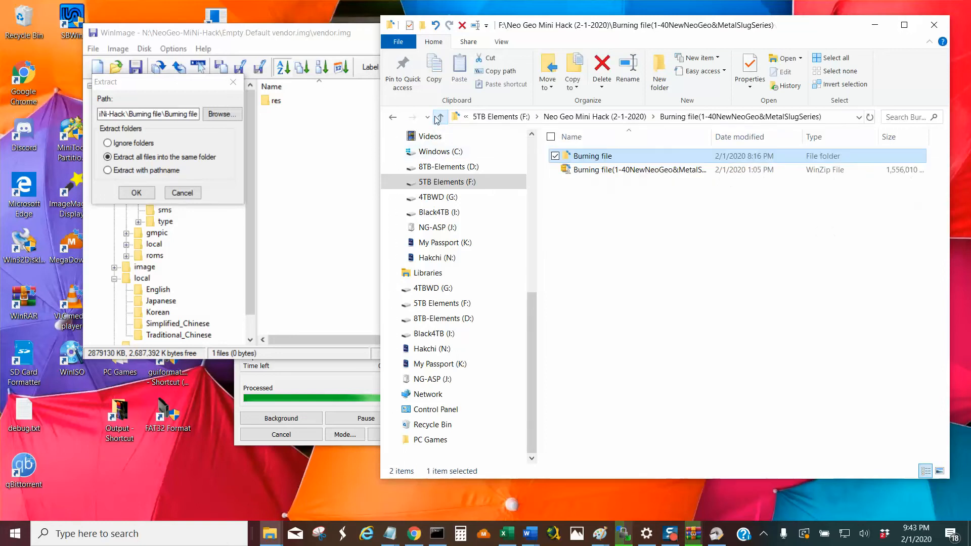
left_click(438, 118)
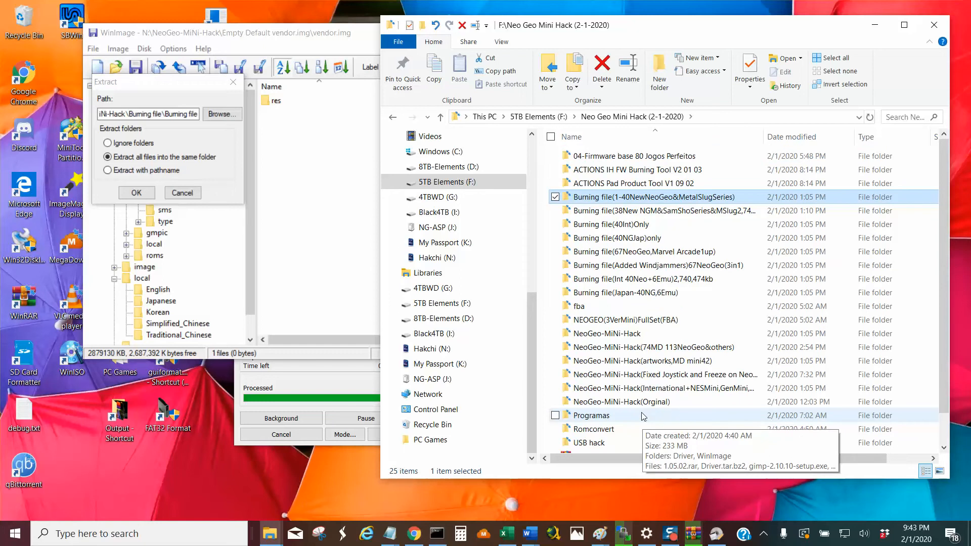
Find and open the NeoGeo-MiNi-Hack folder on the Hakchi (N:) drive.
left_click(440, 352)
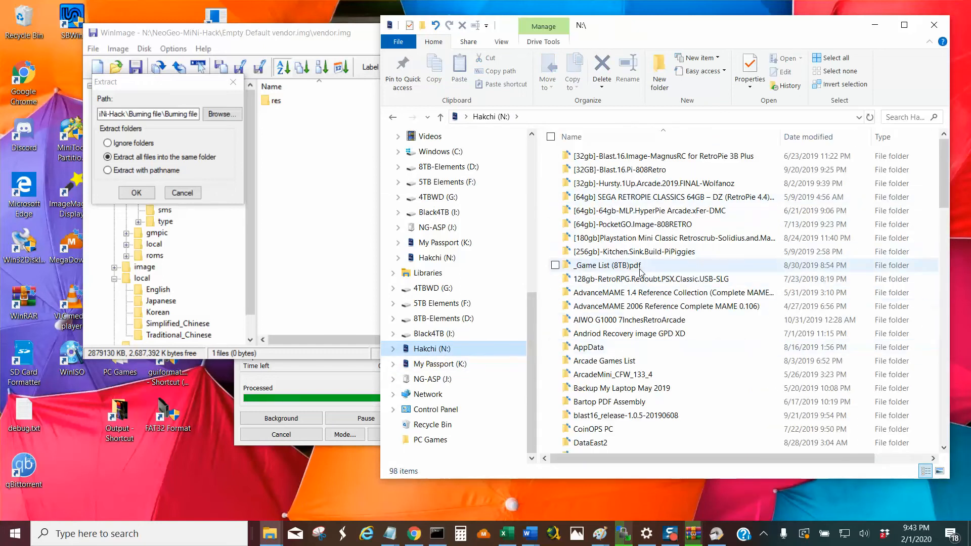
scroll(661, 380, "down", 1)
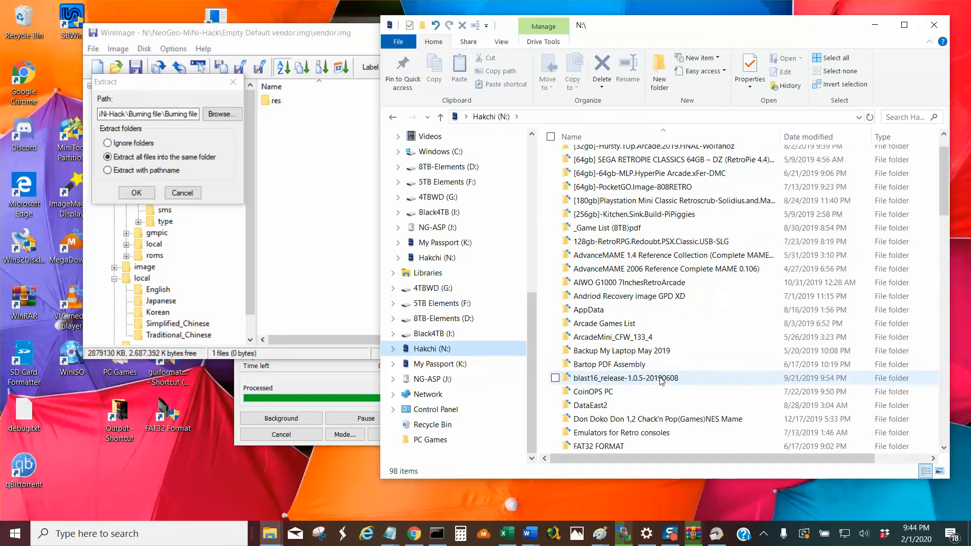
scroll(651, 357, "up", 1)
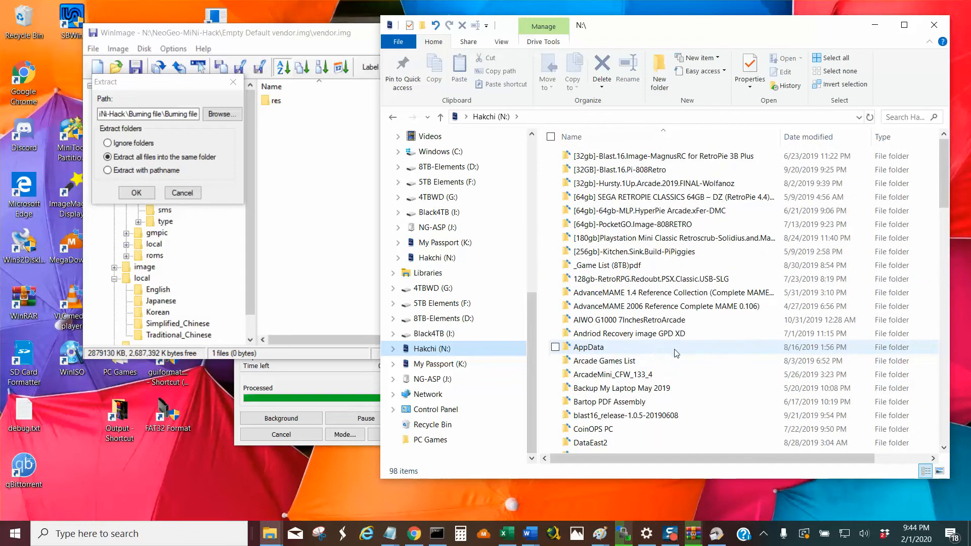
scroll(676, 353, "down", 1)
scroll(674, 351, "down", 7)
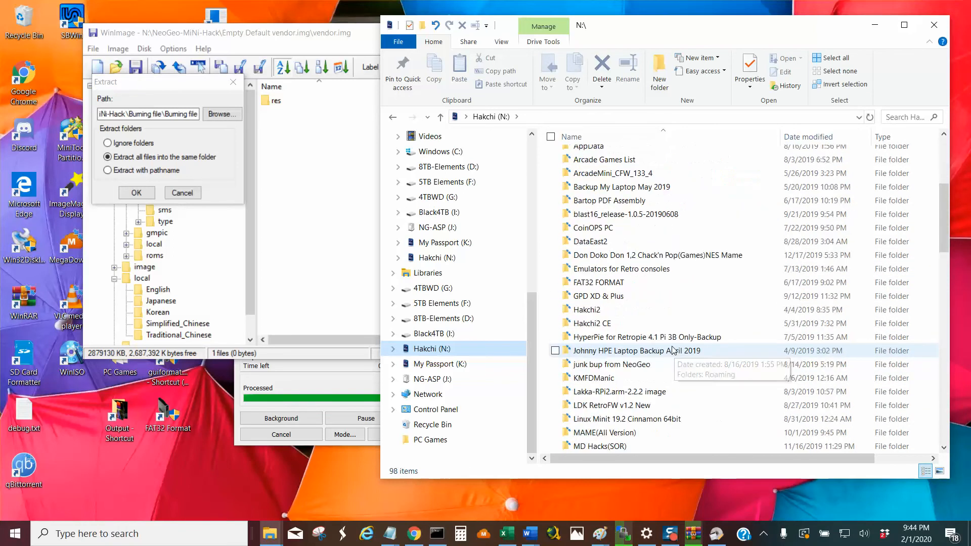
scroll(673, 351, "down", 4)
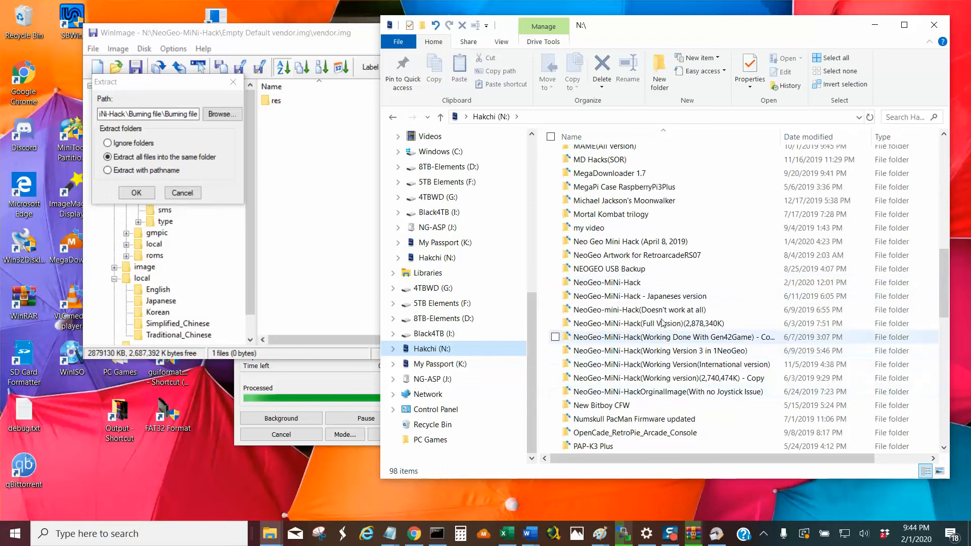
double_click(635, 283)
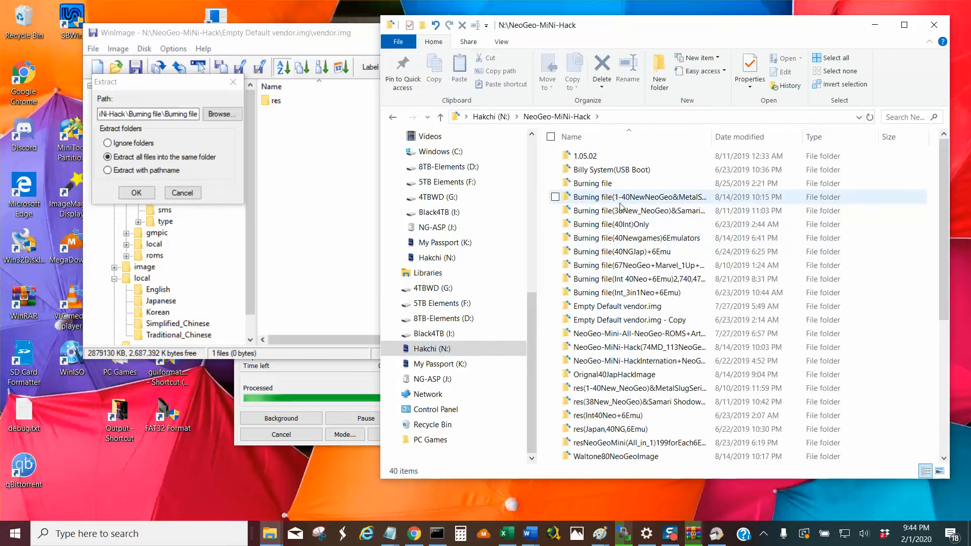
In the Burning file folder, widen the Name column and open the res(30CPS)NGM_InternalEdition(6Emu-8-10romsEach)2,758,744 folder.
double_click(596, 183)
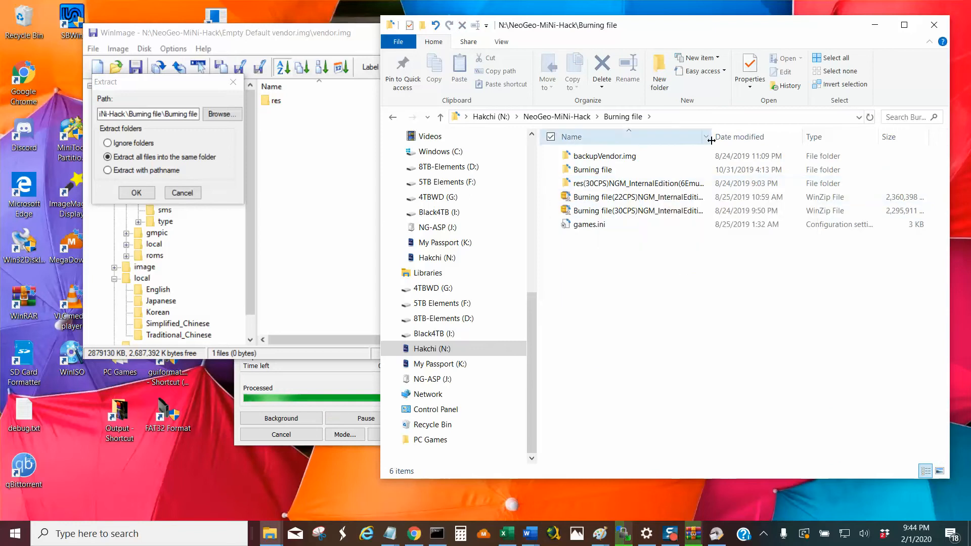
left_click_drag(712, 142, 820, 143)
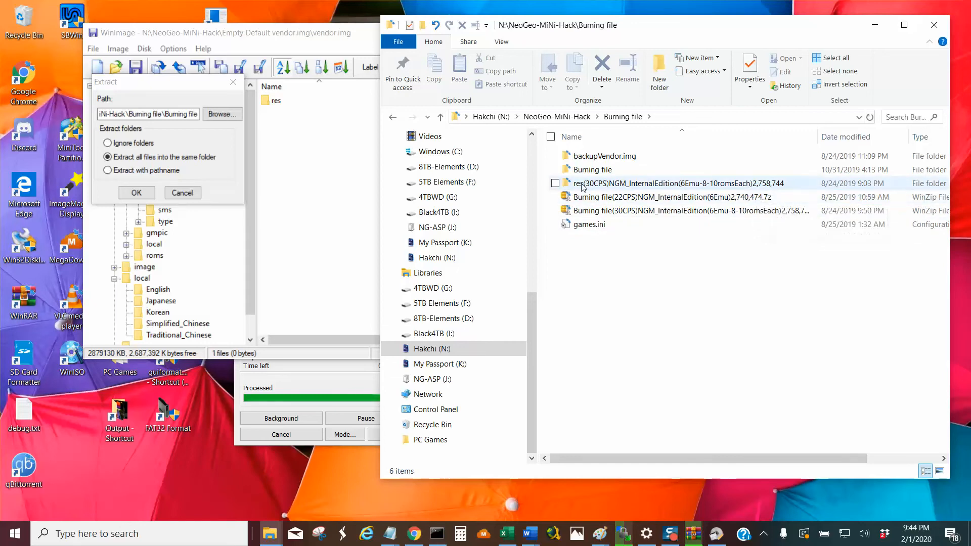
double_click(598, 187)
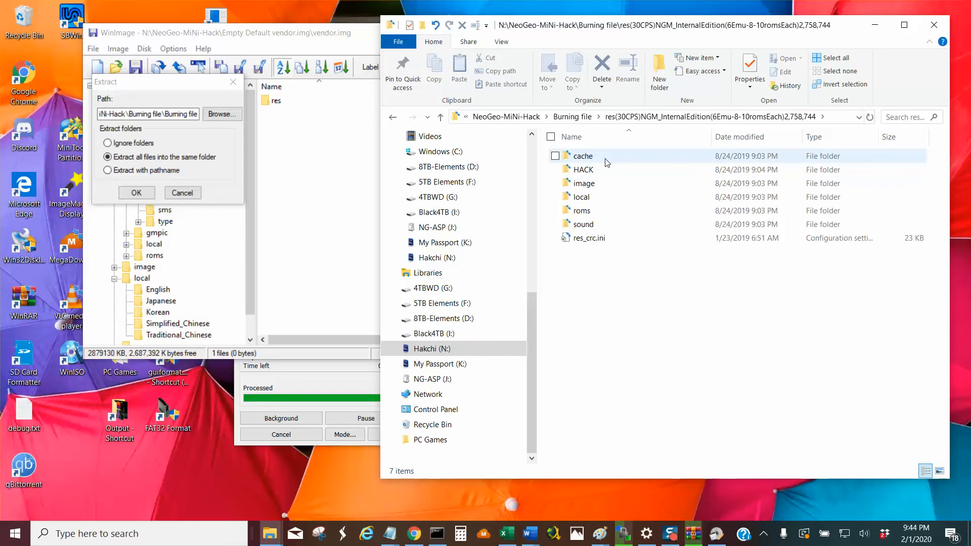
Cancel the extraction in WinImage, show the contents of the res folder and collapse its branch in the tree.
left_click(183, 193)
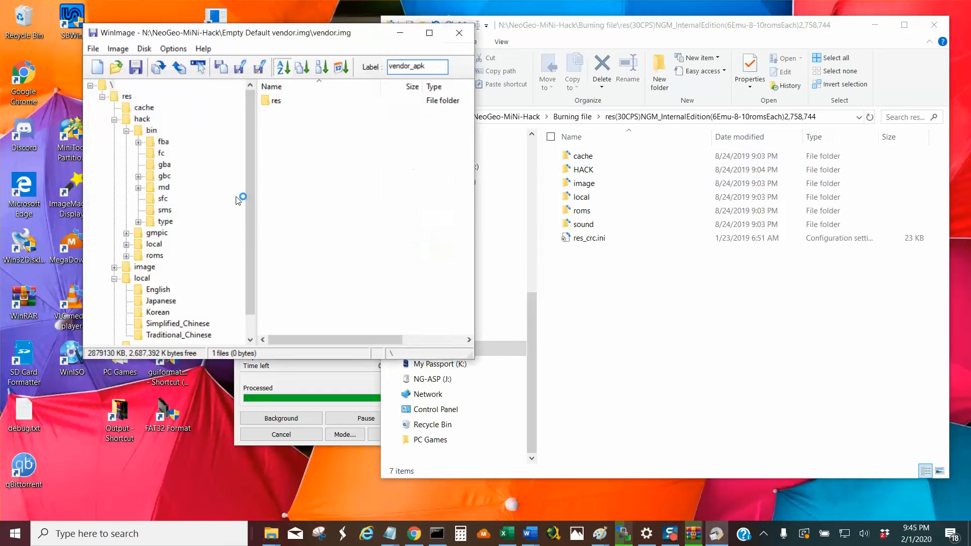
left_click(126, 96)
double_click(126, 98)
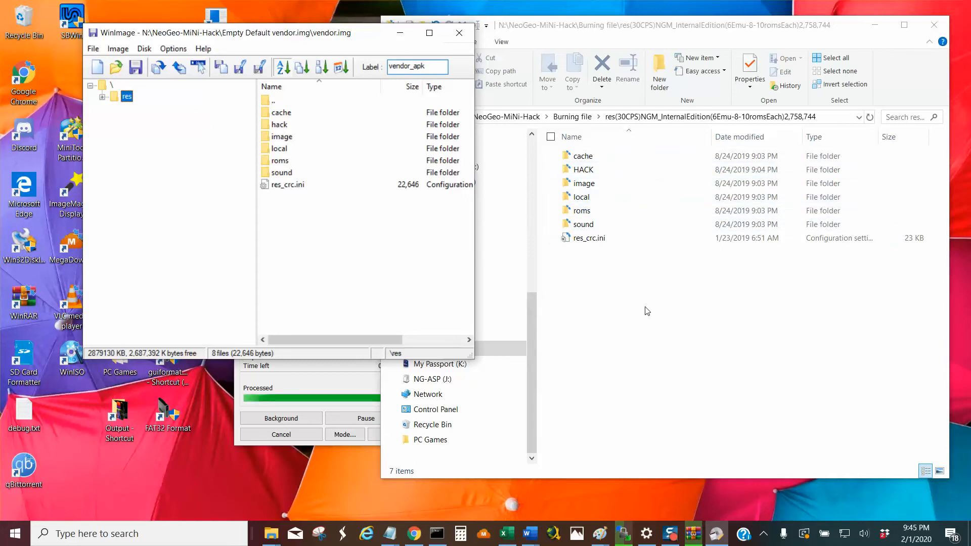
Switch to File Explorer and rename the HACK folder inside res(30CPS) to lowercase hack.
left_click(607, 173)
left_click(606, 170)
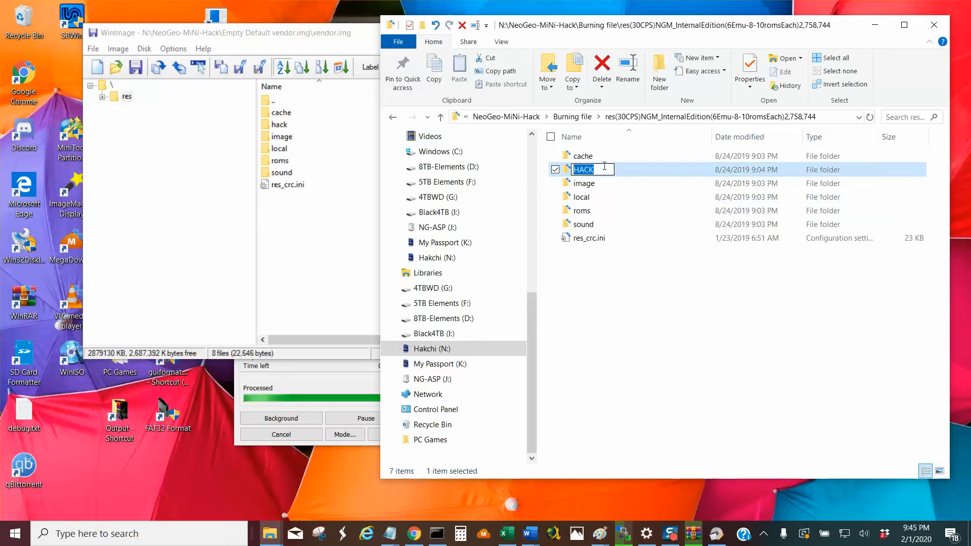
type("hack")
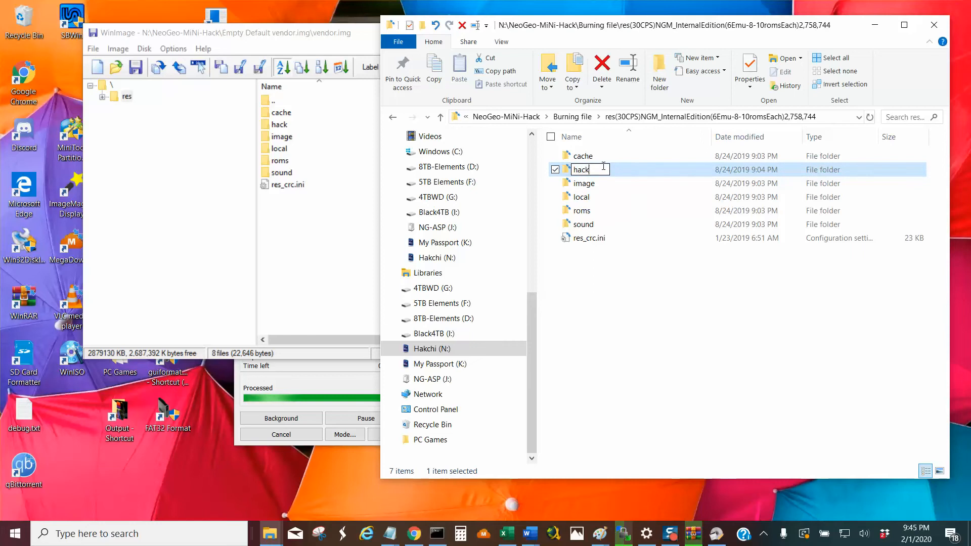
key("Return")
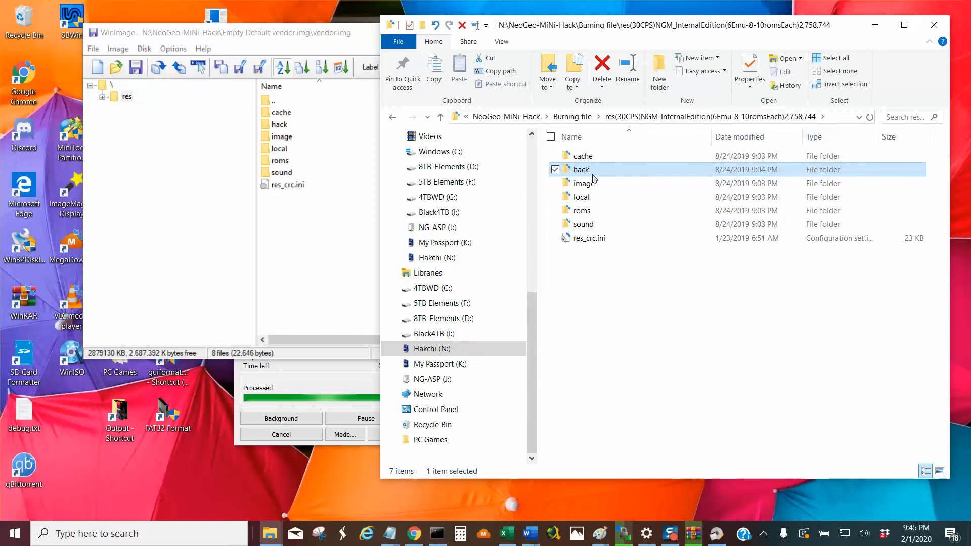
Examine the roms and cache folders in res(30CPS), including the files inside blazstar_cache, and return to the cache folder.
double_click(588, 213)
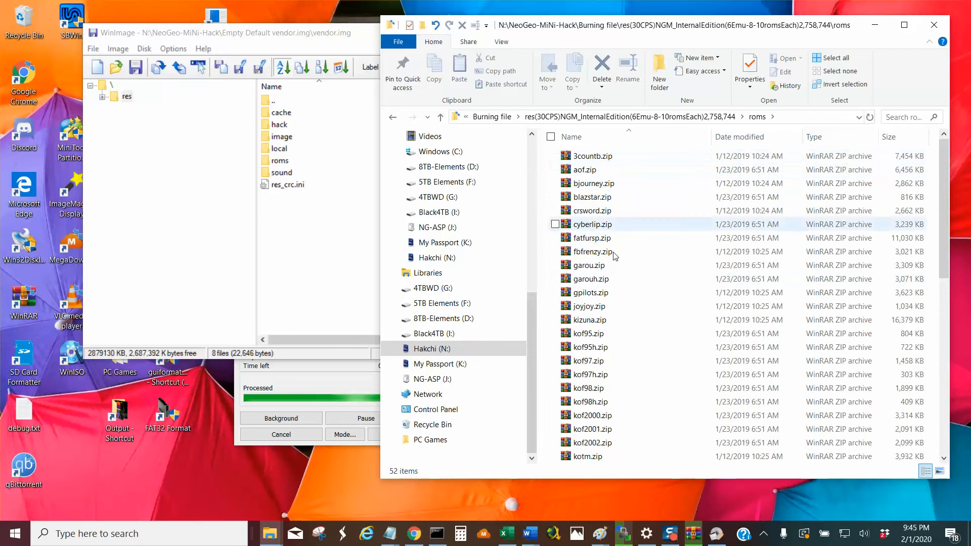
left_click(441, 118)
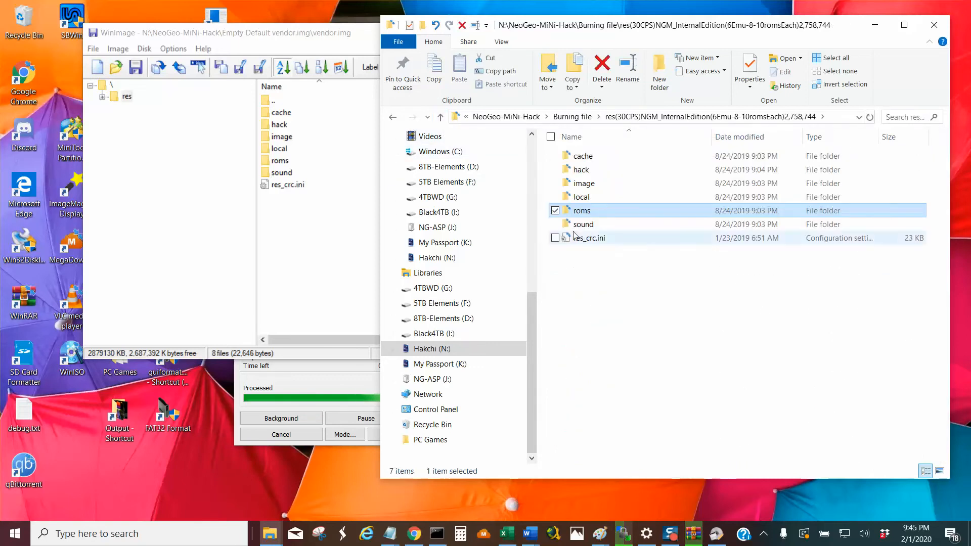
double_click(602, 158)
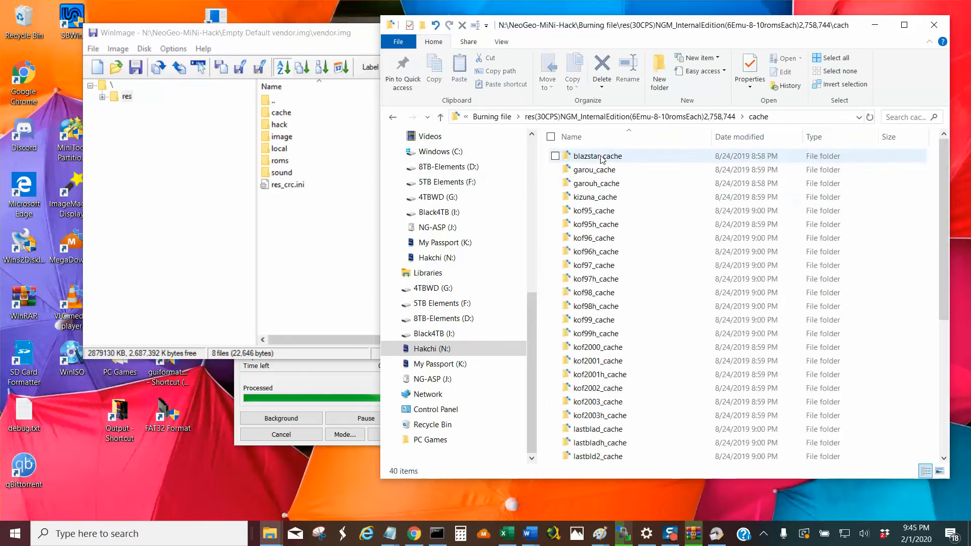
double_click(622, 157)
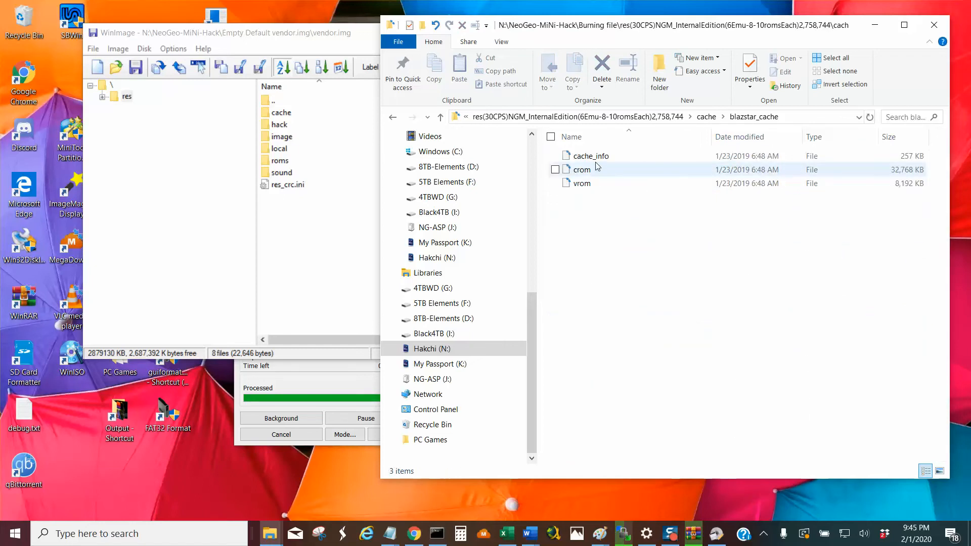
left_click(439, 117)
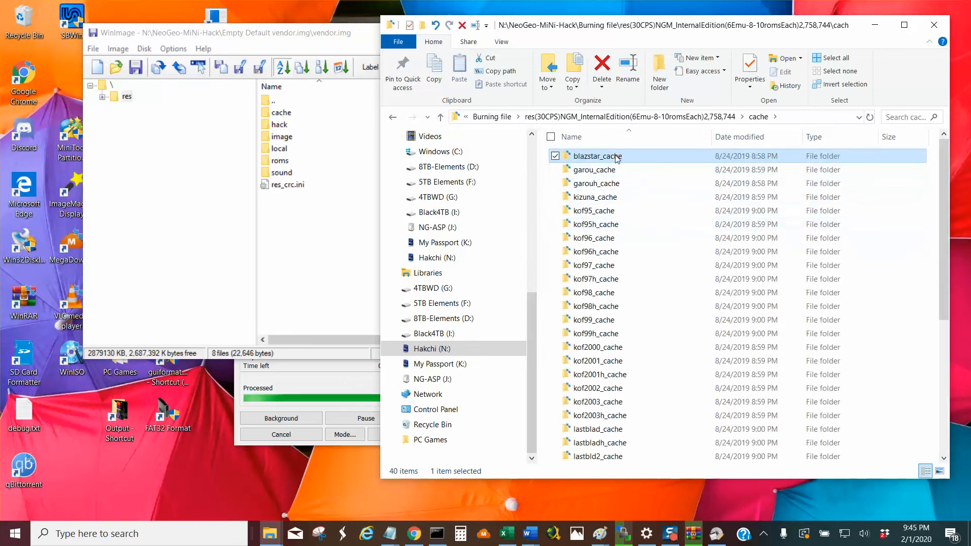
double_click(595, 157)
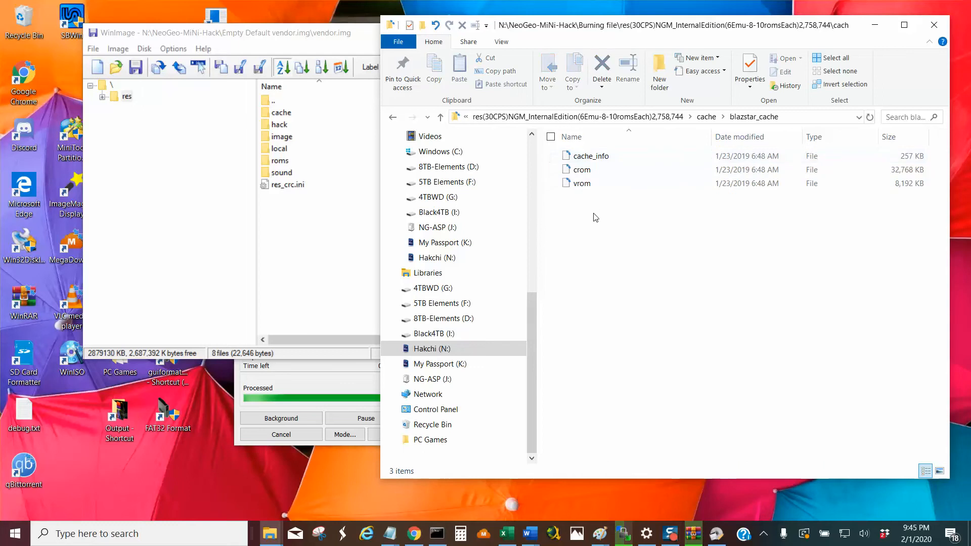
left_click(441, 117)
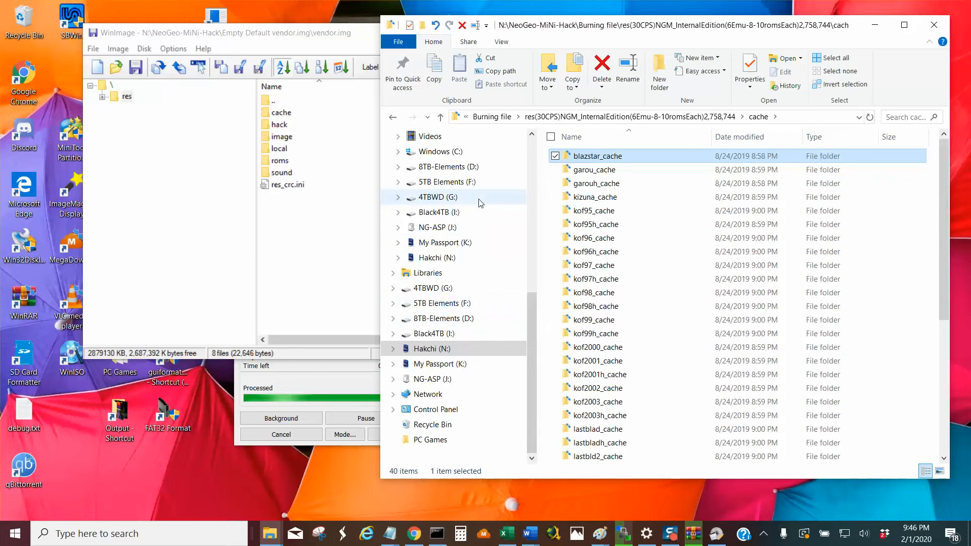
Open Neo Geo Mini Hack (2-1-2020) on the 5TB Elements (F:) drive and widen the Name column to read the full folder names.
left_click(438, 182)
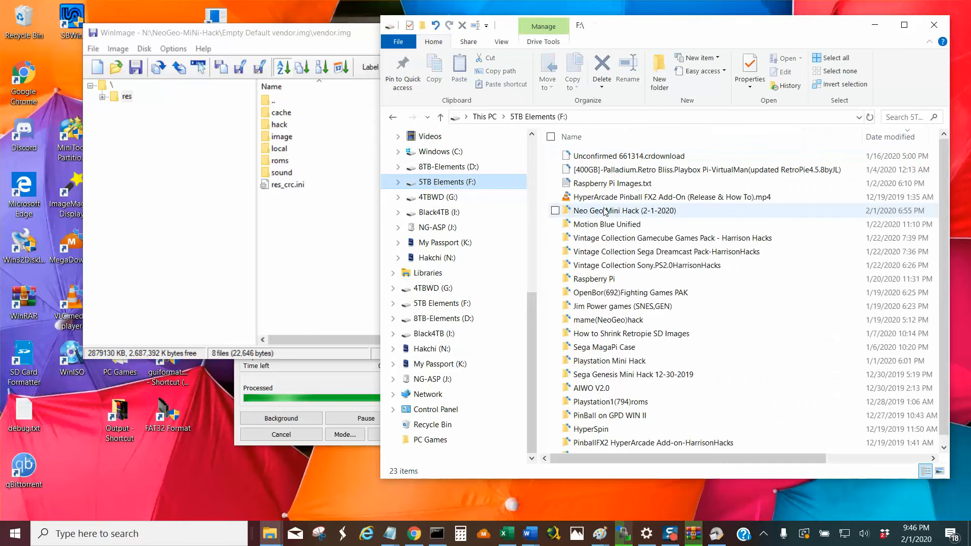
left_click(631, 212)
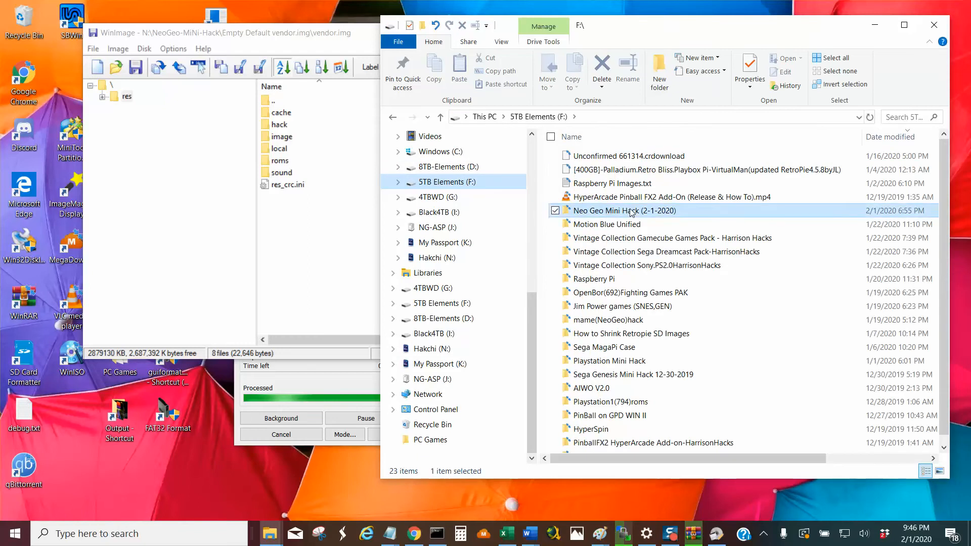
double_click(631, 211)
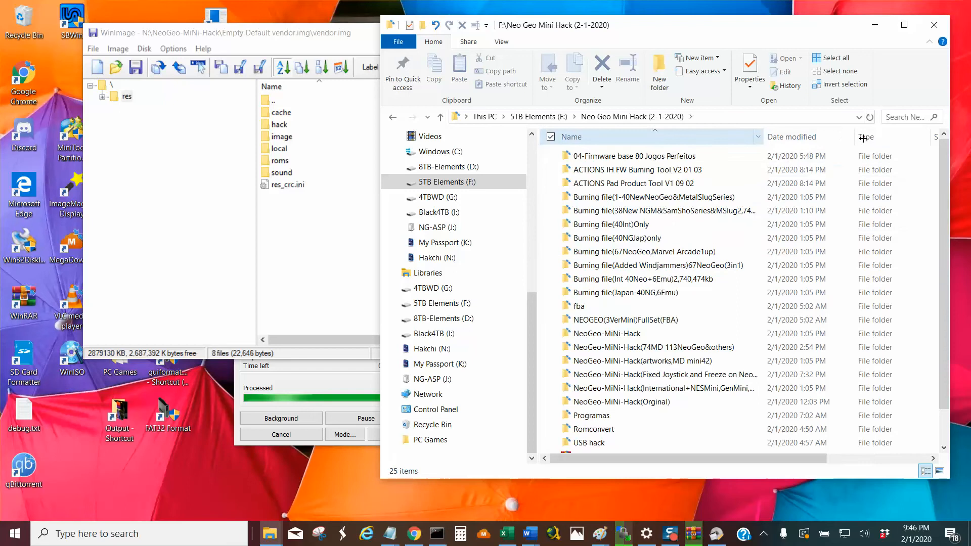
left_click_drag(765, 137, 863, 138)
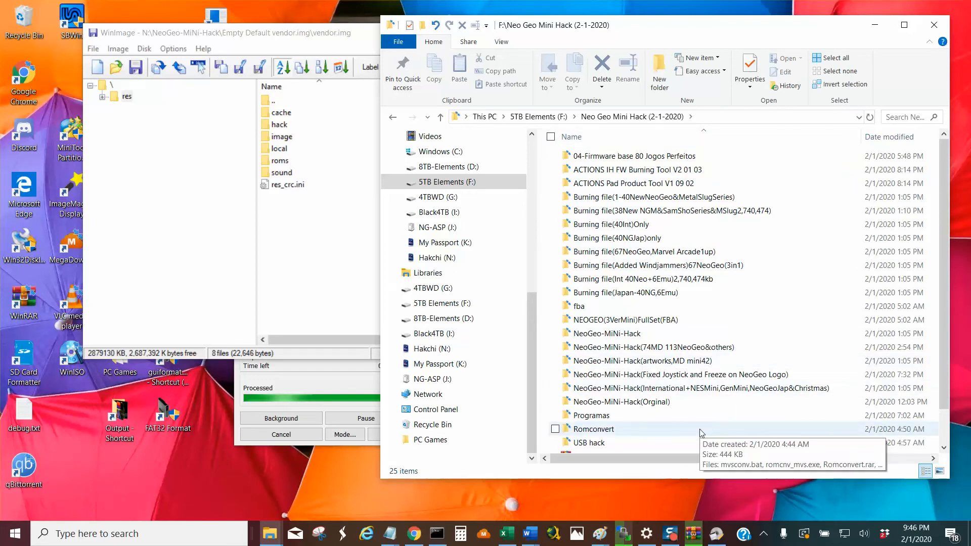
scroll(702, 433, "down", 1)
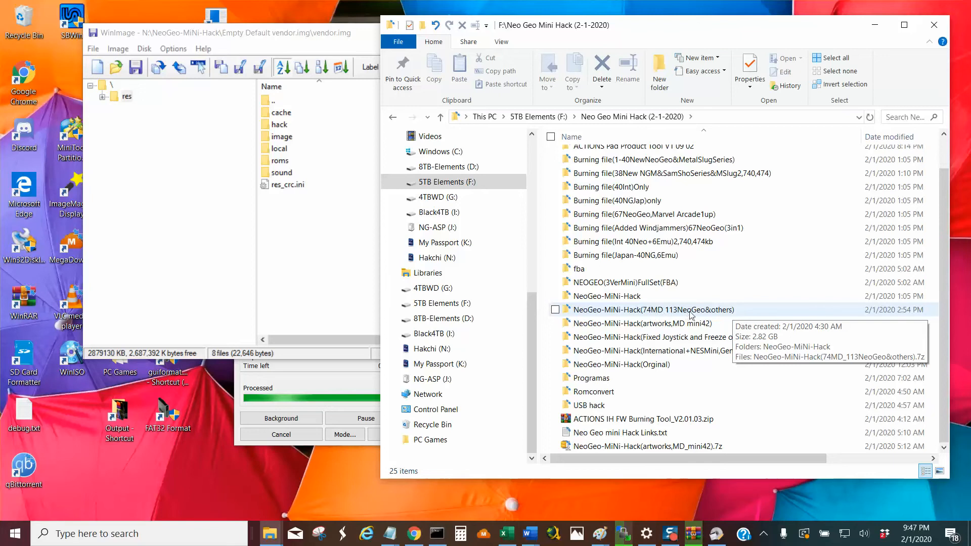
Inspect the subfolder and archive in NeoGeo-MiNi-Hack(74MD 113NeoGeo&others), and return to the Neo Geo Mini Hack (2-1-2020) folder.
left_click(749, 315)
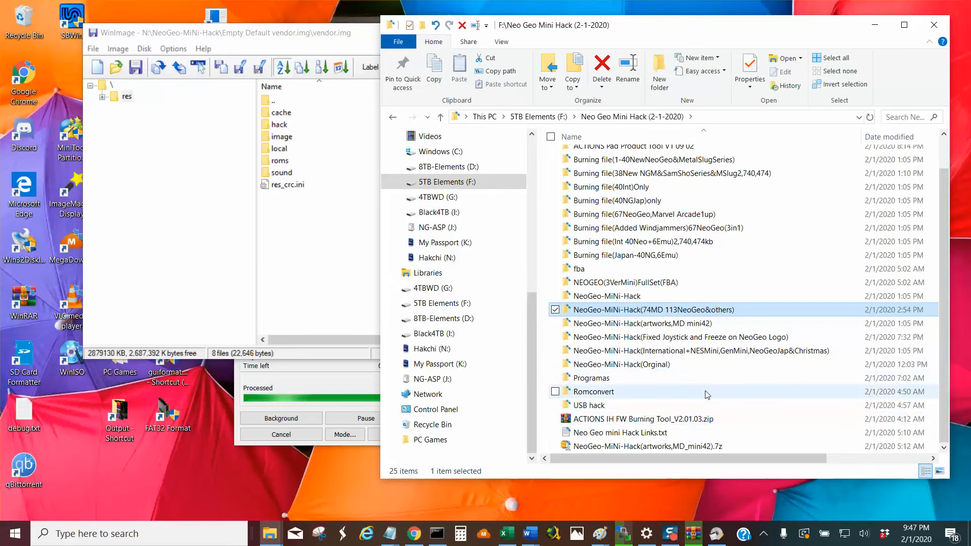
scroll(707, 395, "up", 1)
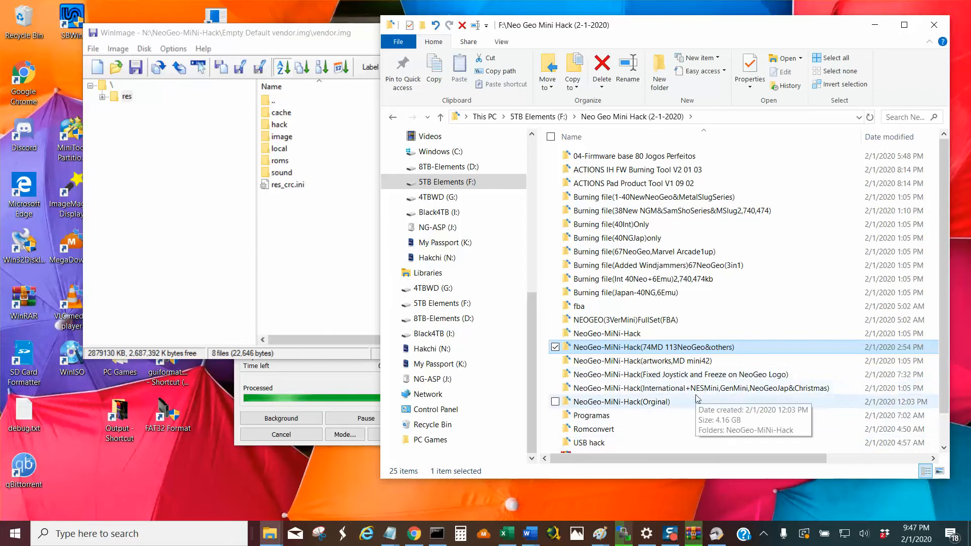
double_click(686, 348)
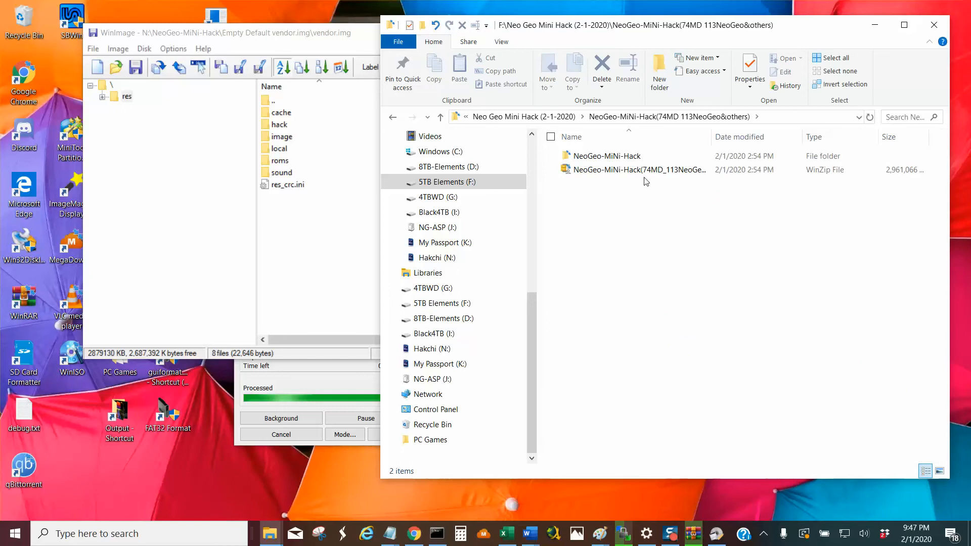
double_click(626, 157)
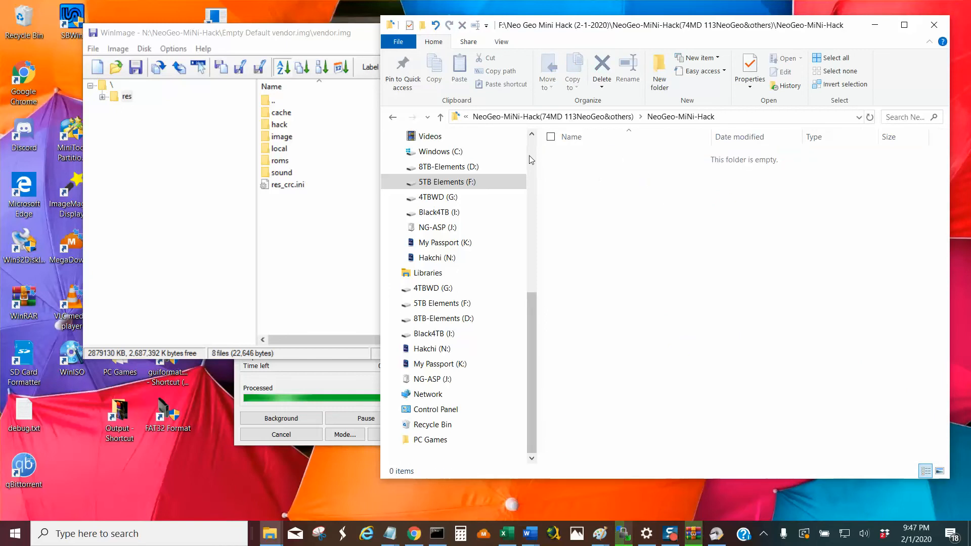
left_click(441, 117)
left_click(651, 173)
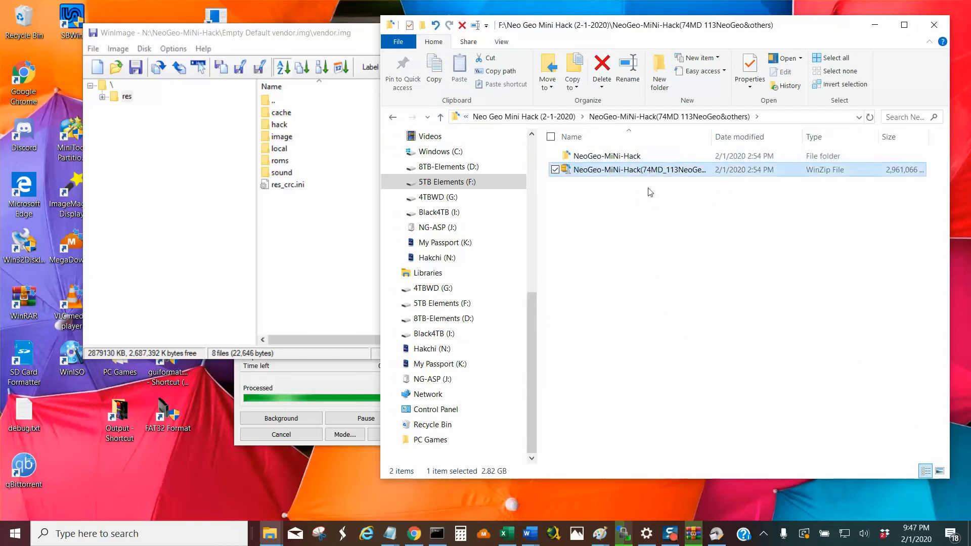
left_click(441, 117)
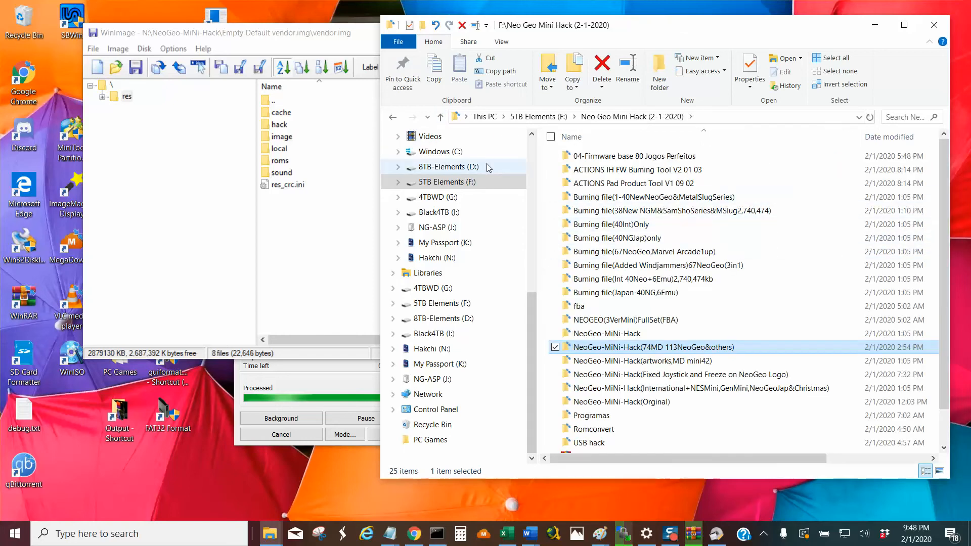
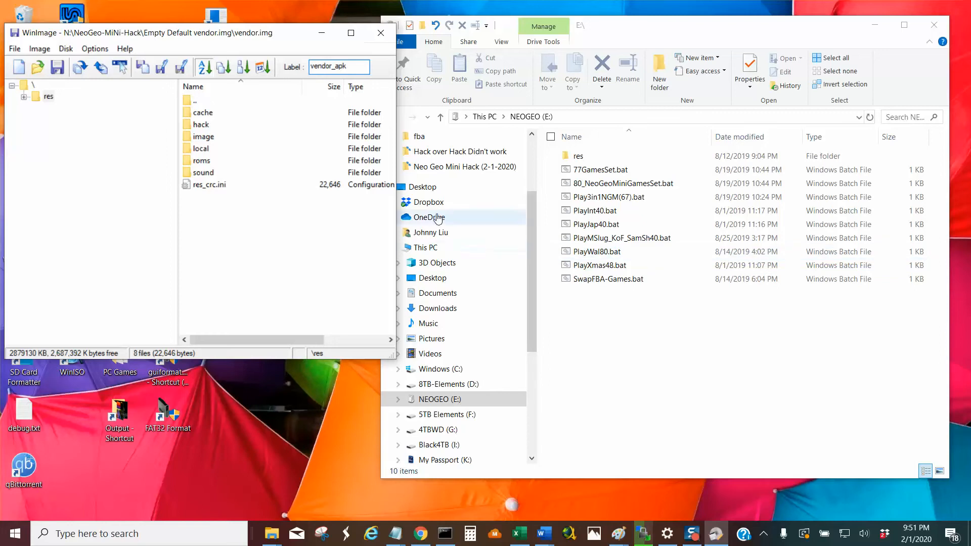
Look over PlayXmas48.bat and SwapFBA-Games.bat on NEOGEO (E:), and open hack\roms in the WinImage vendor.img to locate the cps folder.
right_click(202, 127)
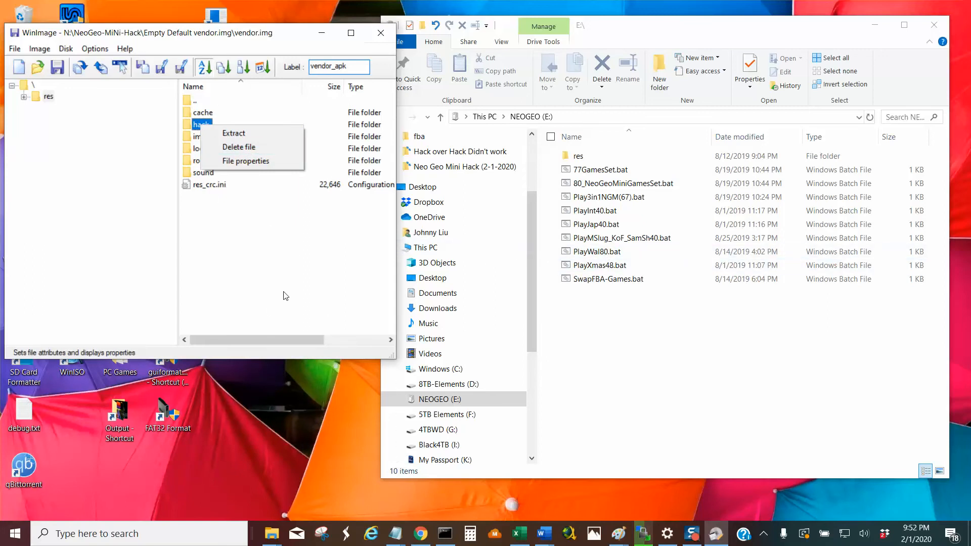
left_click(600, 265)
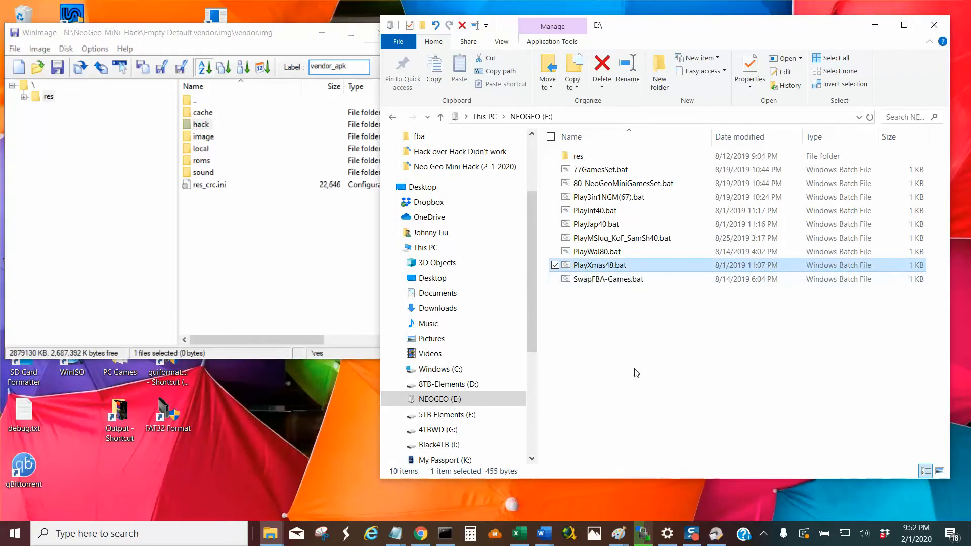
left_click(606, 284)
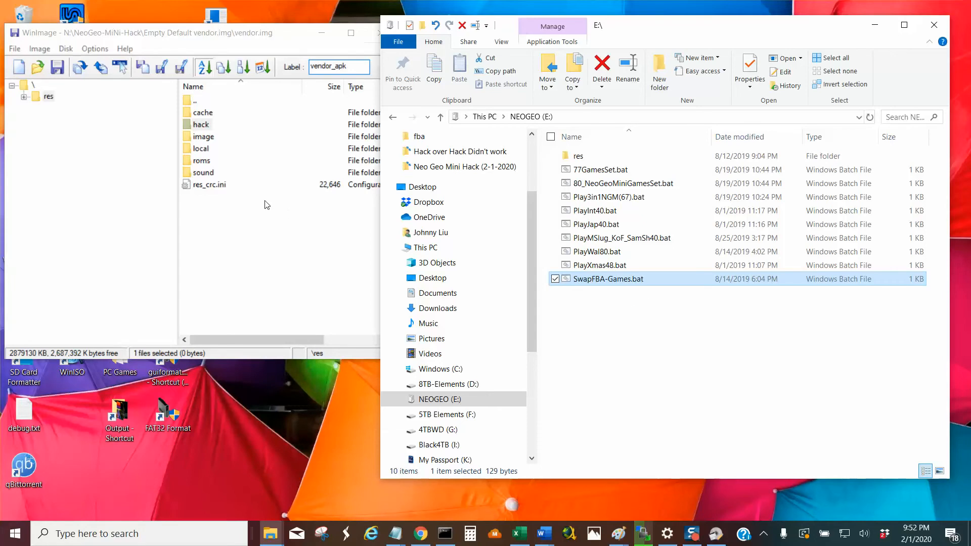
double_click(201, 130)
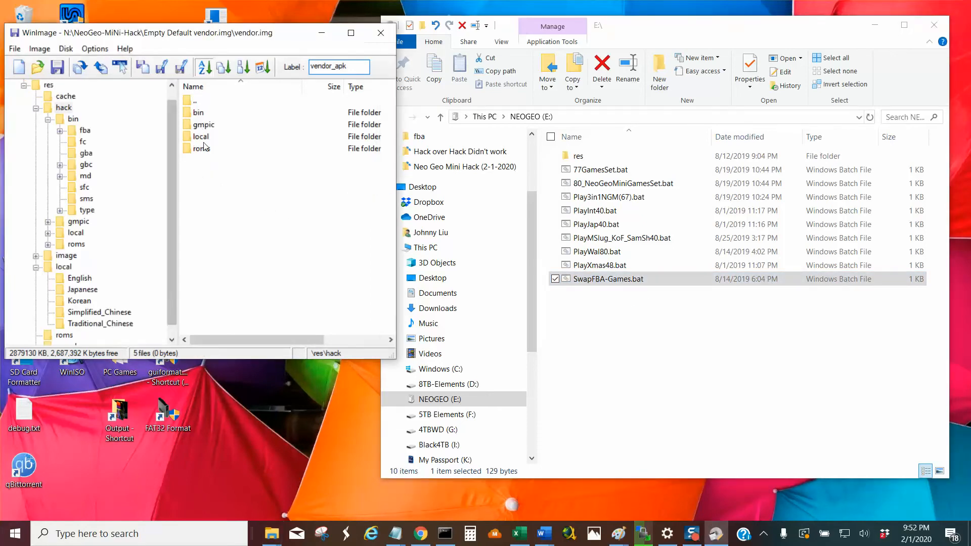
double_click(201, 148)
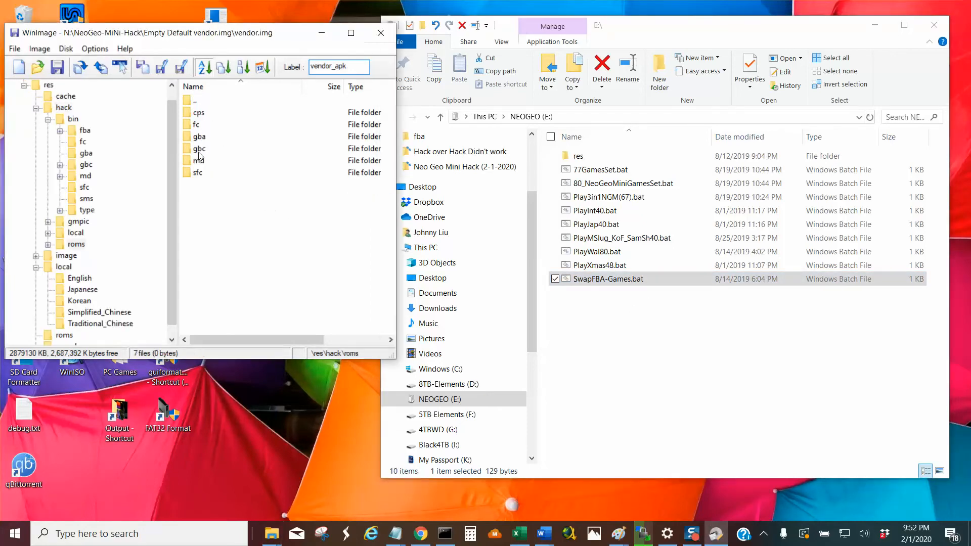
left_click(199, 114)
Switch to the NEOGEO (E:) folder in File Explorer and open PlayXmas48.bat in Notepad++.
left_click(598, 269)
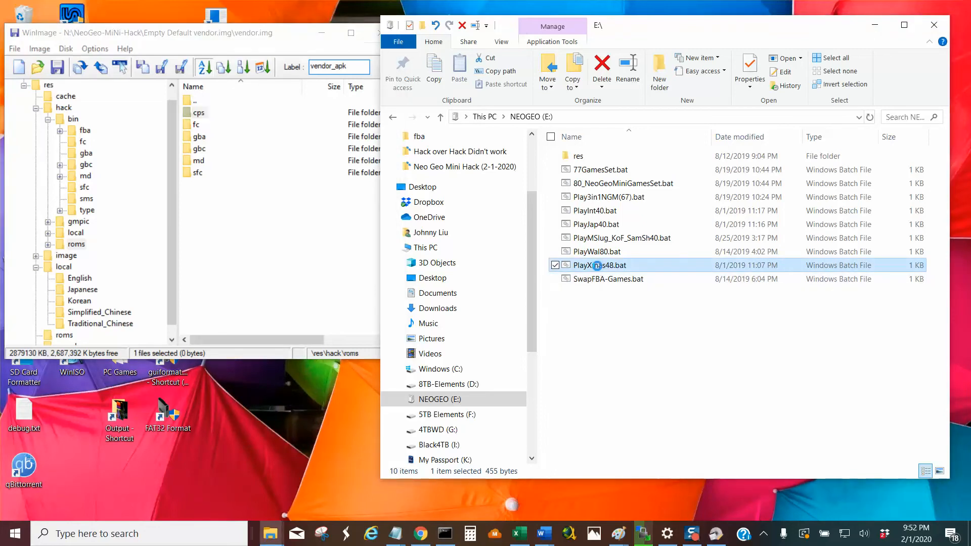
right_click(598, 267)
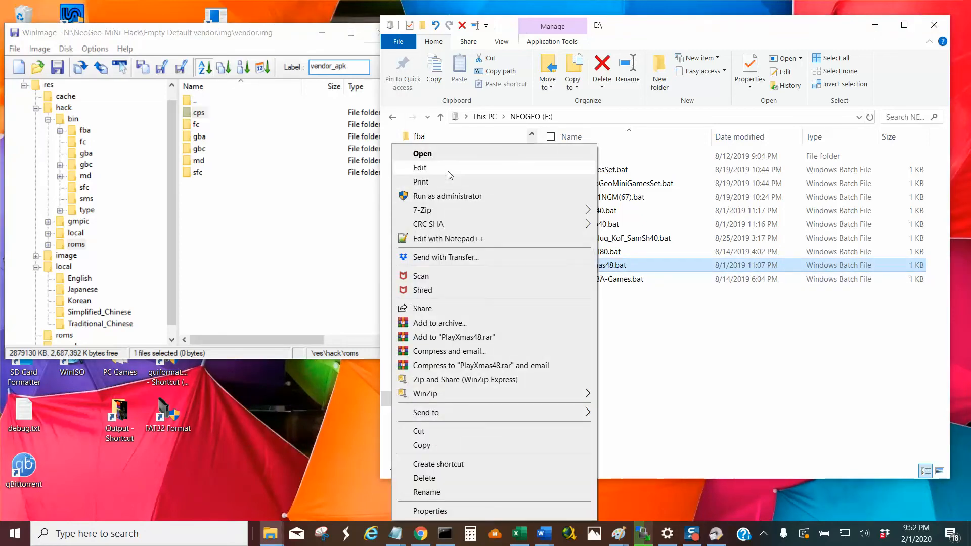
left_click(480, 238)
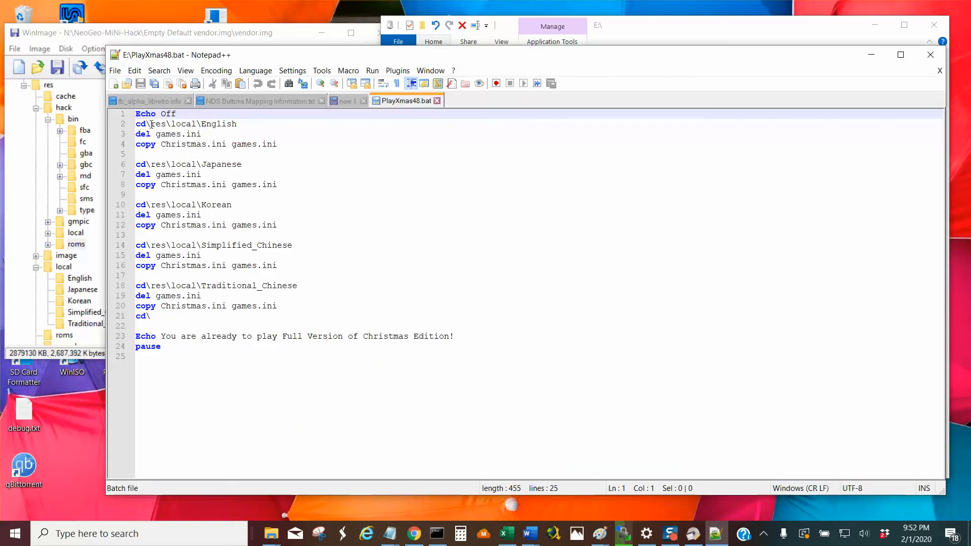
Examine the commands that replace games.ini in the English, Japanese and Korean folders, and close PlayXmas48.bat and Notepad++.
mouse_move(152, 124)
left_mouse_down()
mouse_move(239, 124)
mouse_move(154, 134)
left_mouse_up()
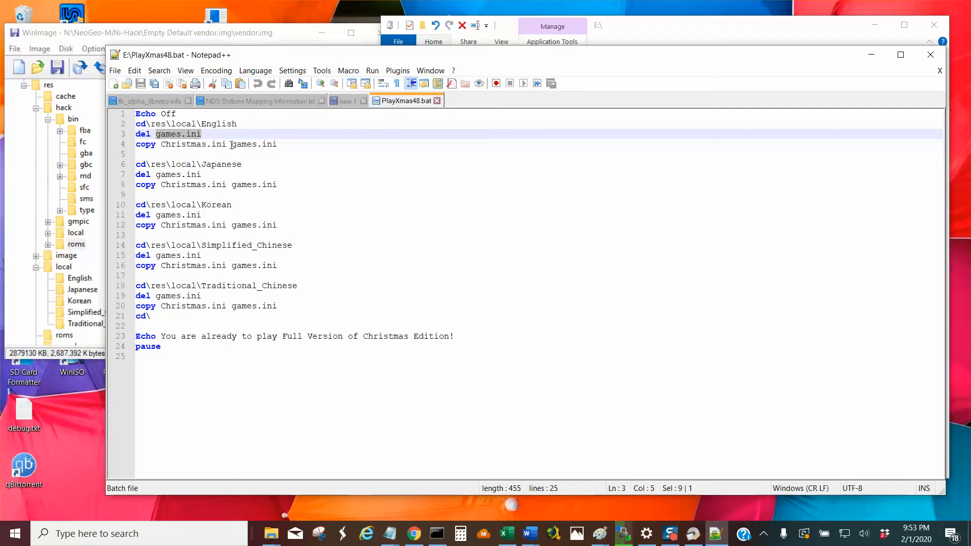
left_click_drag(232, 145, 279, 145)
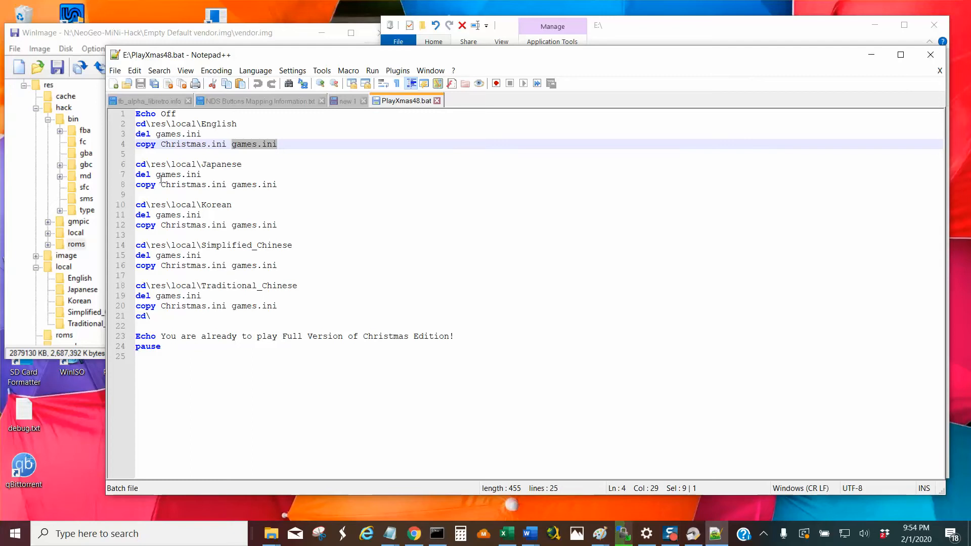
left_click_drag(250, 167, 278, 185)
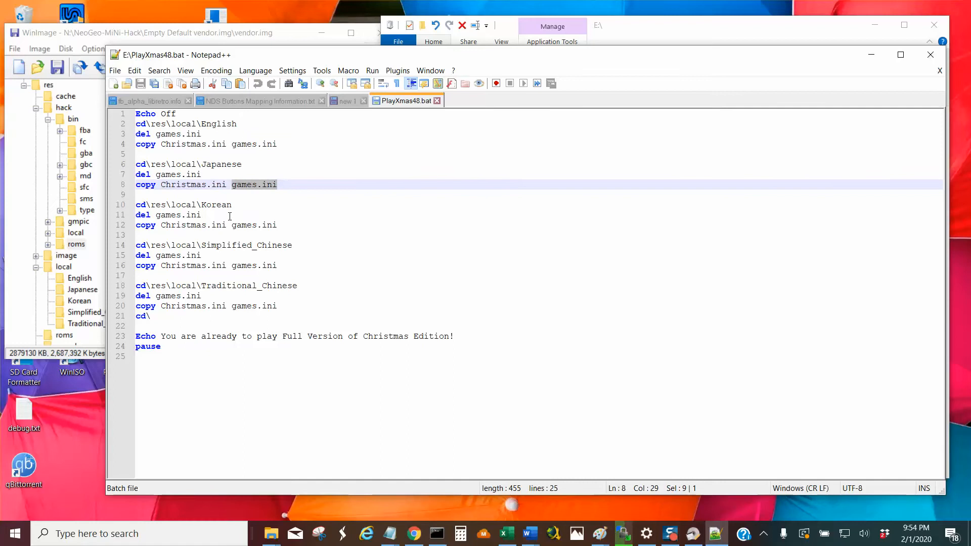
left_click_drag(161, 226, 286, 227)
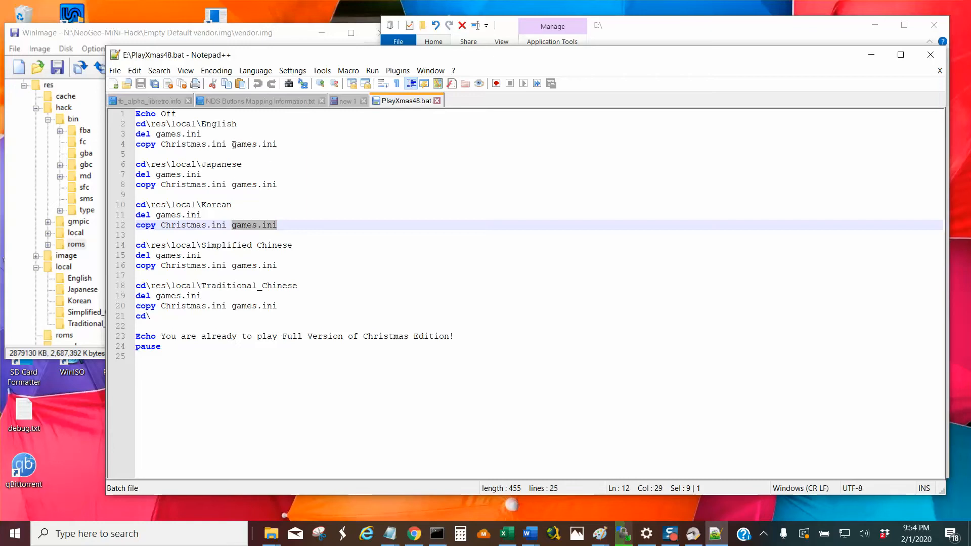
left_click_drag(231, 144, 281, 145)
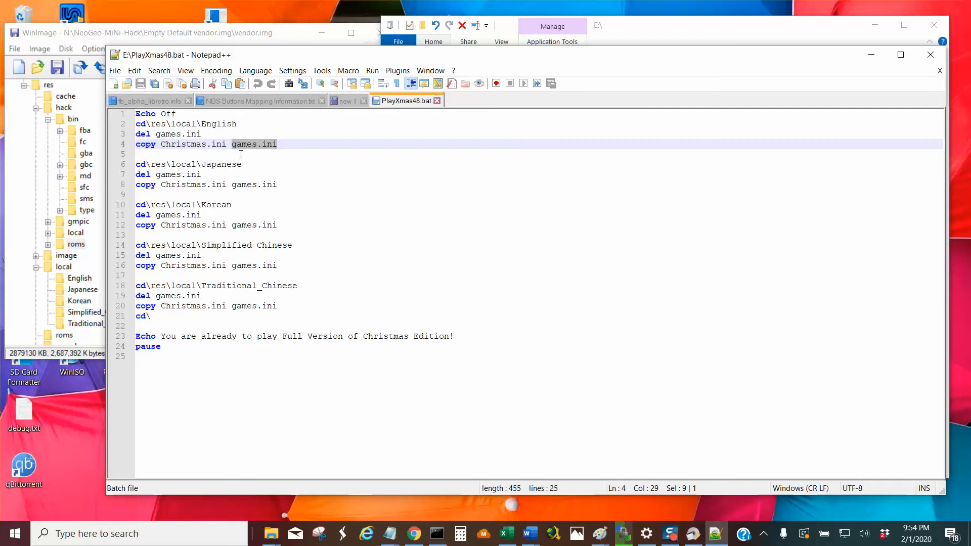
left_click(438, 101)
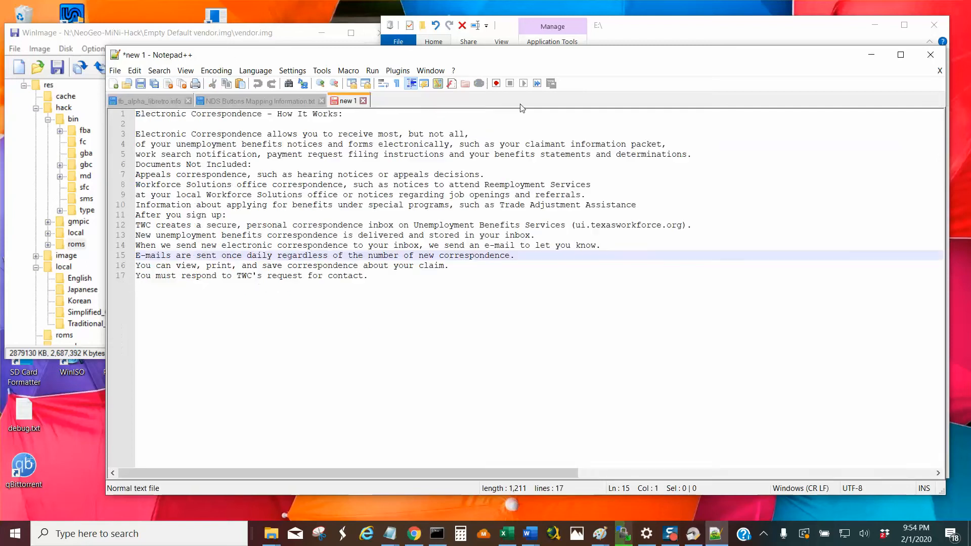
left_click(930, 55)
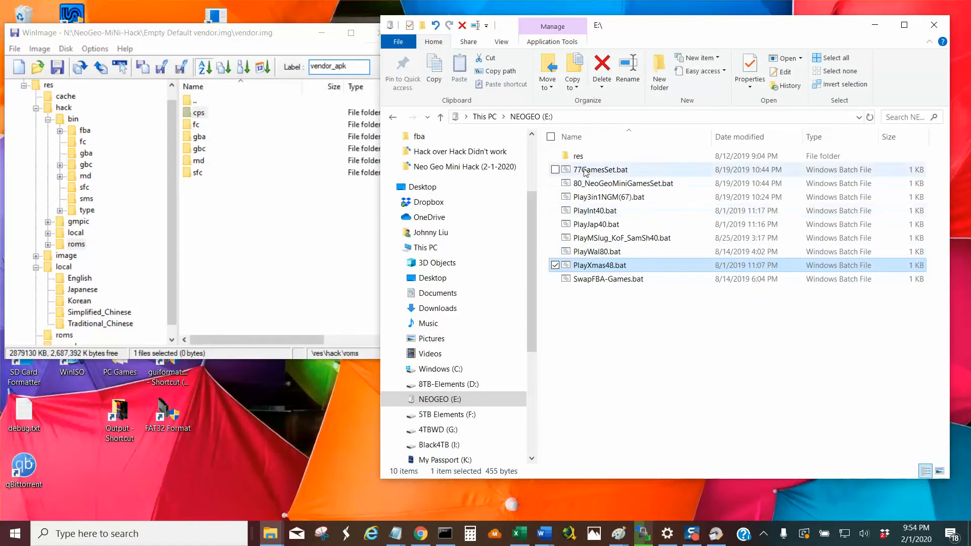
Browse to res\local\English on NEOGEO (E:) and open games.ini in Notepad++.
double_click(580, 157)
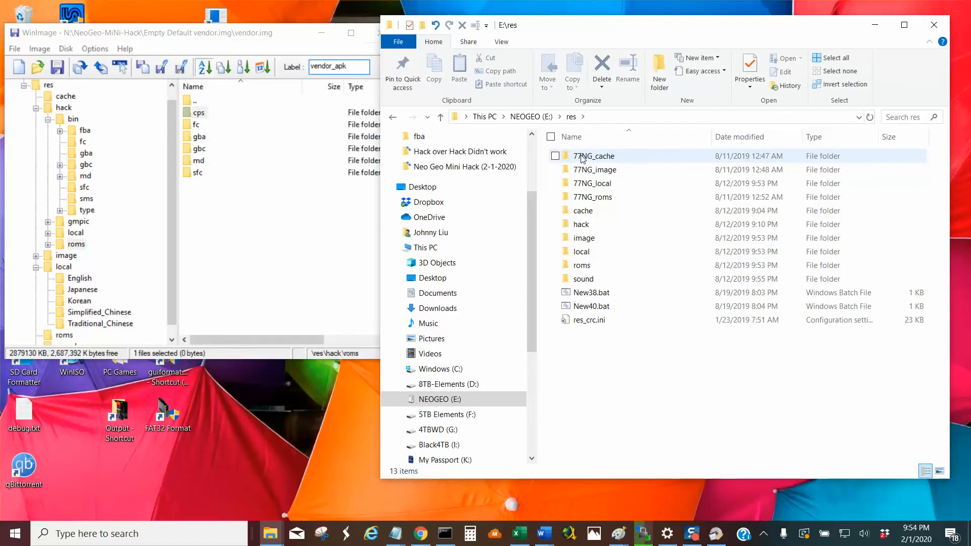
double_click(582, 252)
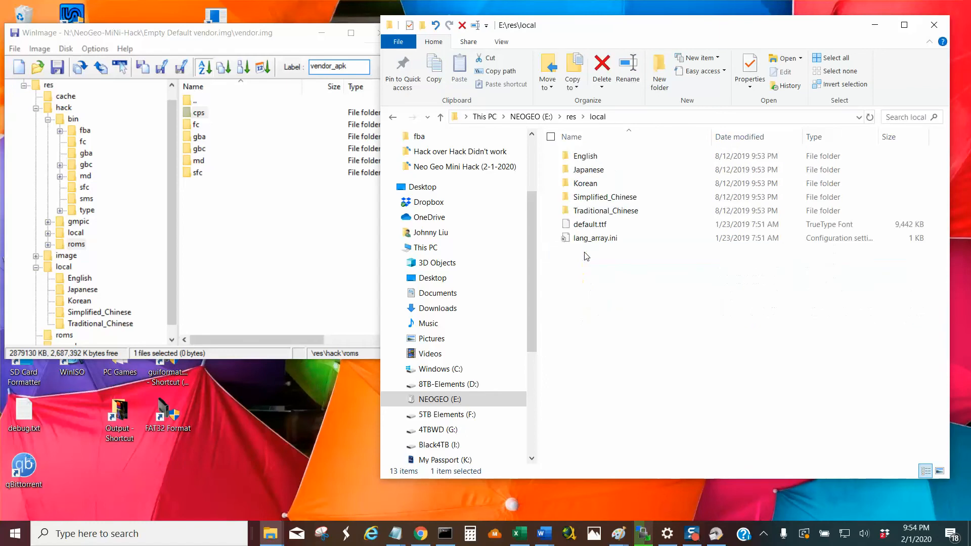
double_click(615, 157)
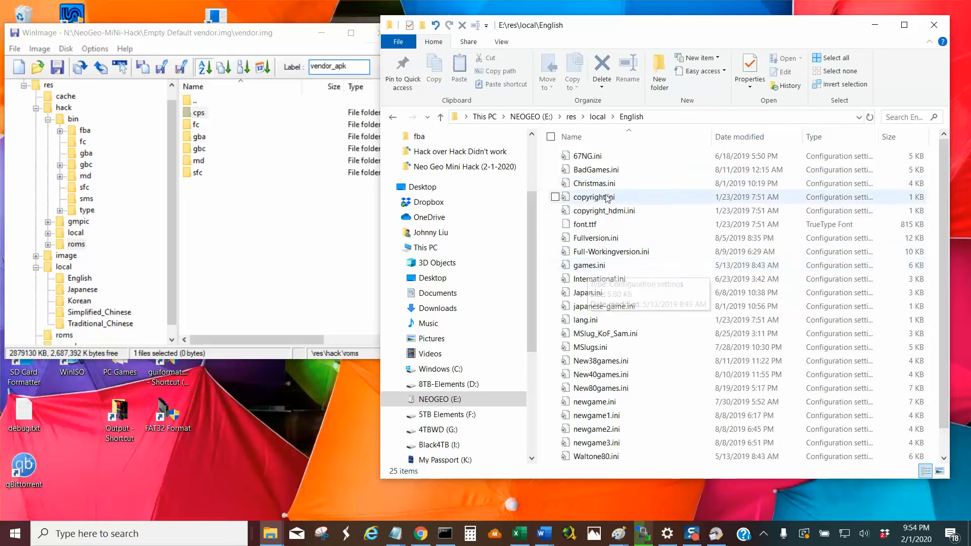
right_click(601, 265)
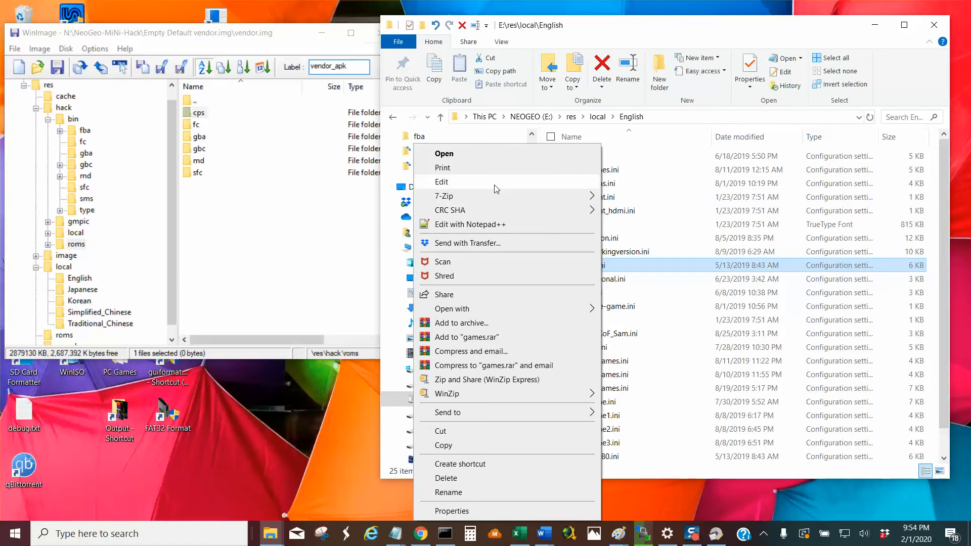
left_click(488, 224)
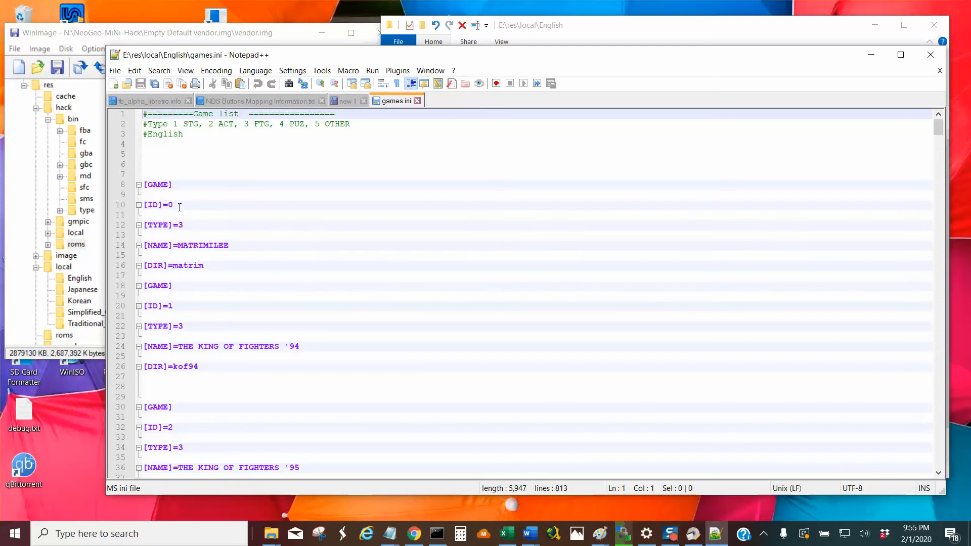
Examine the ID numbers of the first two game entries in games.ini and the name given to the first game.
left_click_drag(179, 206, 168, 206)
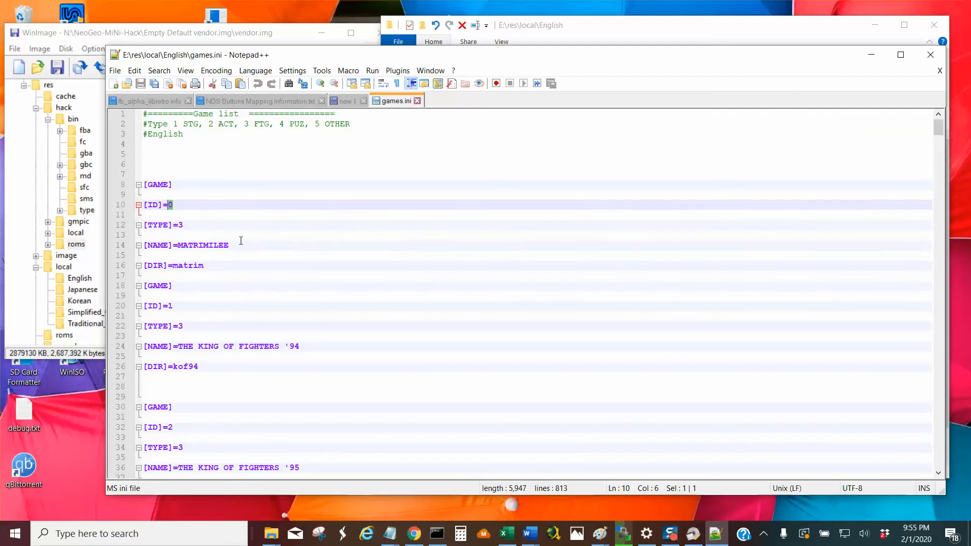
left_click_drag(230, 246, 178, 247)
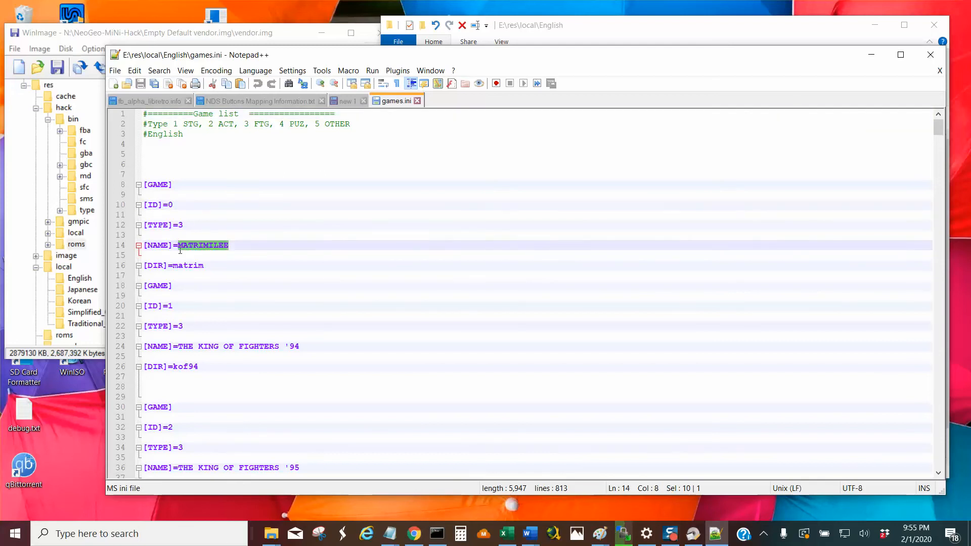
left_click_drag(185, 307, 170, 307)
left_click_drag(174, 205, 170, 206)
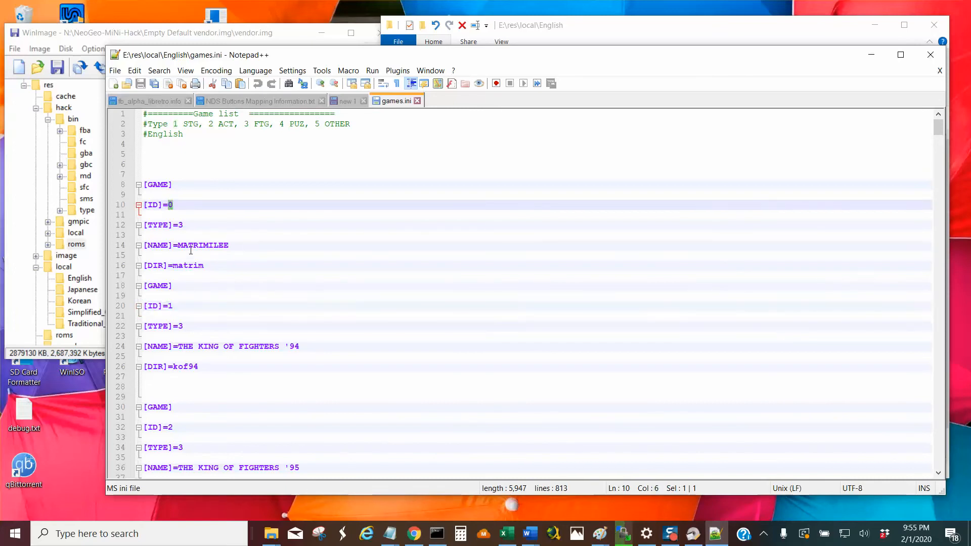
left_click_drag(178, 307, 170, 308)
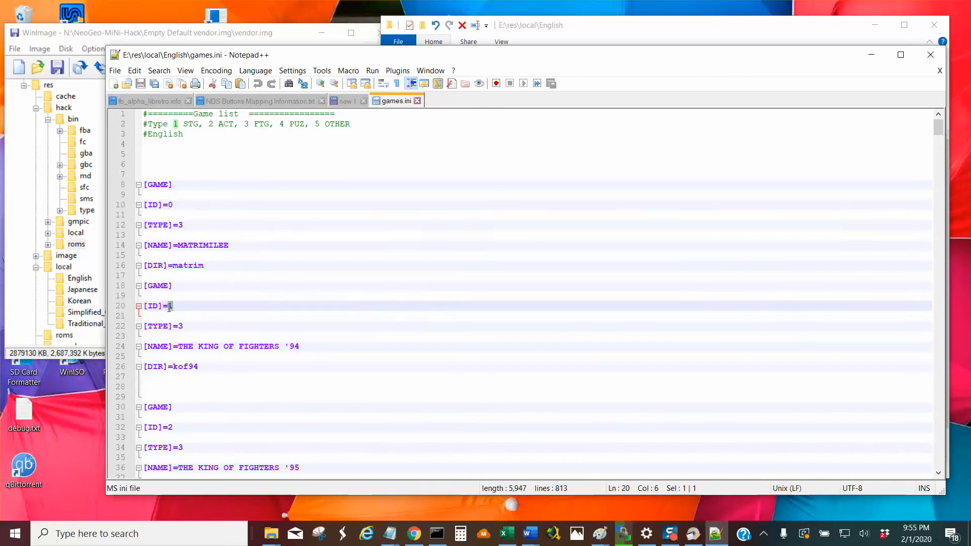
left_click(176, 205)
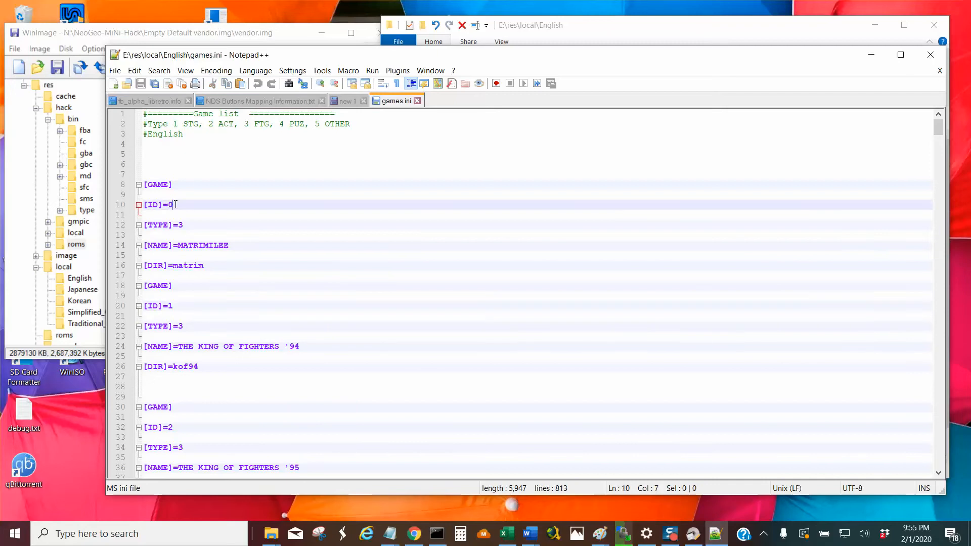
left_click_drag(174, 205, 170, 205)
left_click_drag(176, 306, 170, 307)
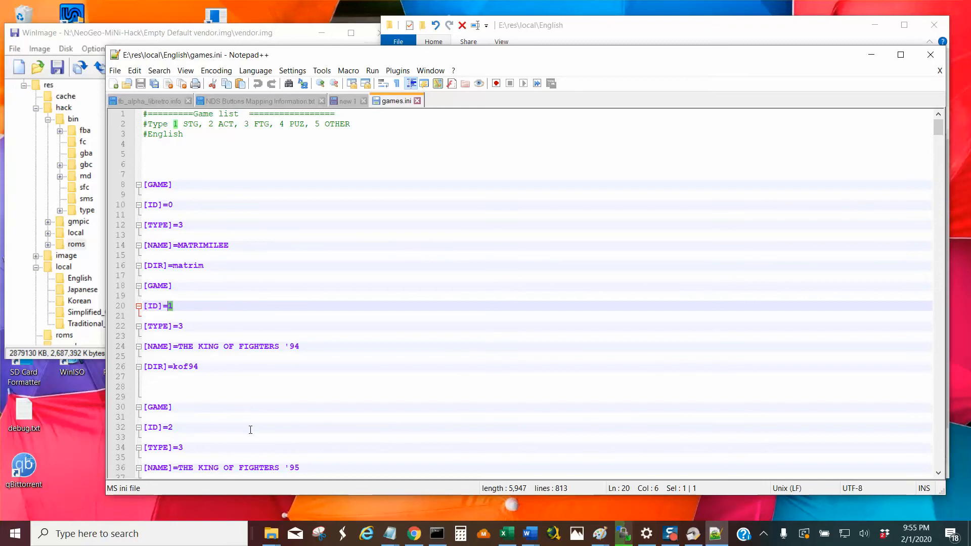
Find the SAMURAI SHODOWN 3 entry in games.ini and examine its NAME, DIR and TYPE fields and the neighbouring entries.
scroll(251, 429, "down", 2)
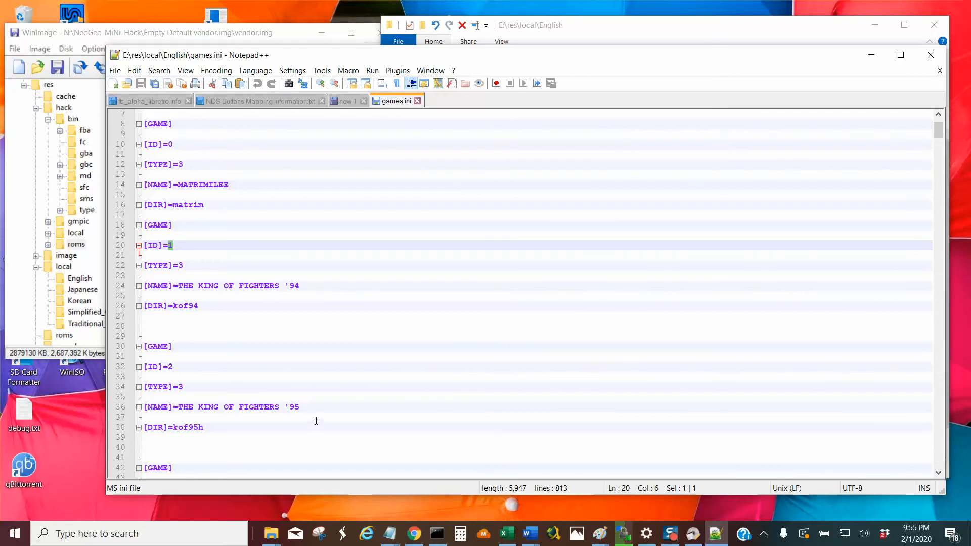
scroll(319, 238, "down", 19)
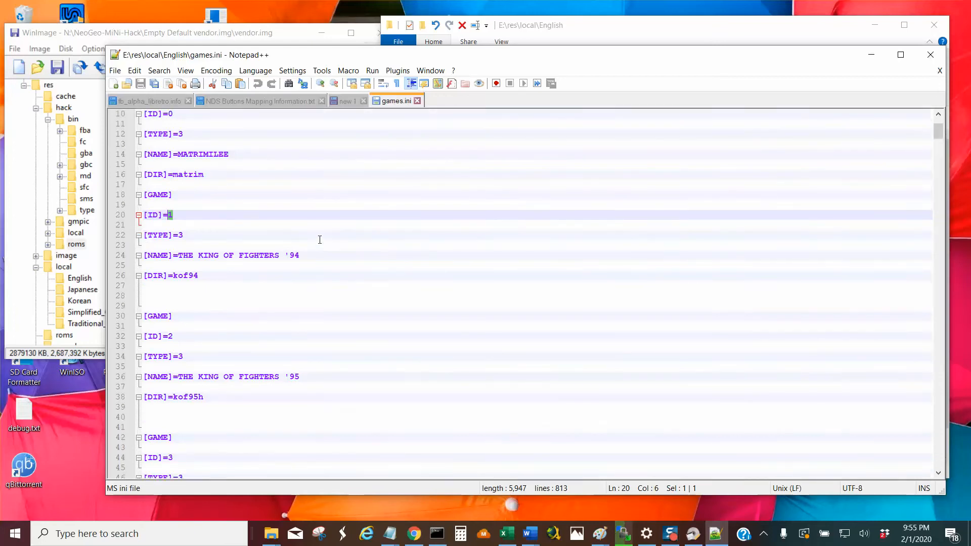
scroll(316, 238, "down", 20)
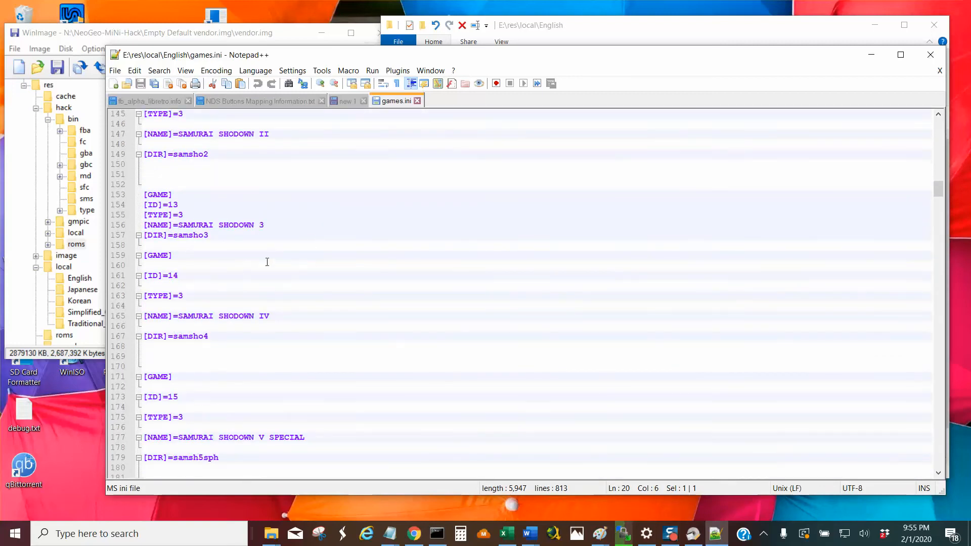
left_click_drag(262, 225, 180, 227)
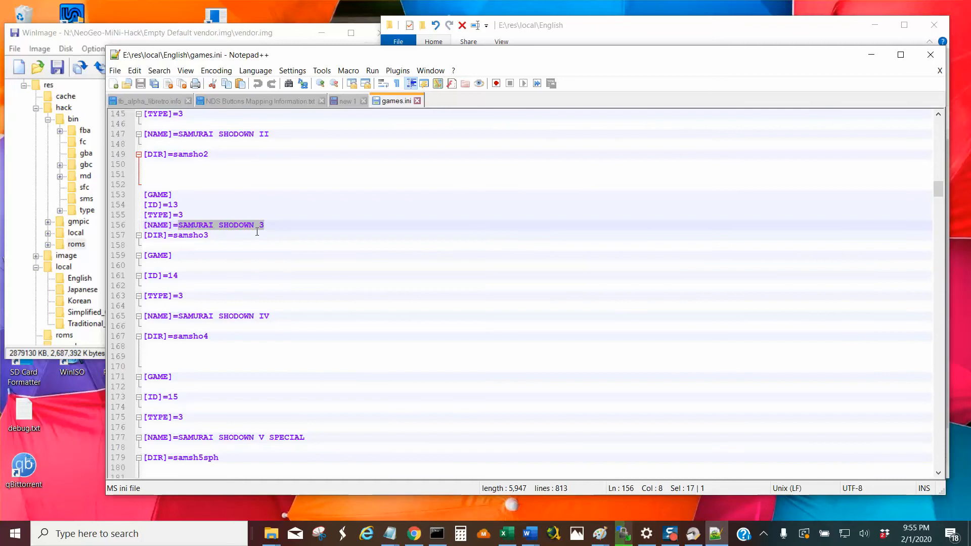
left_click_drag(208, 236, 176, 238)
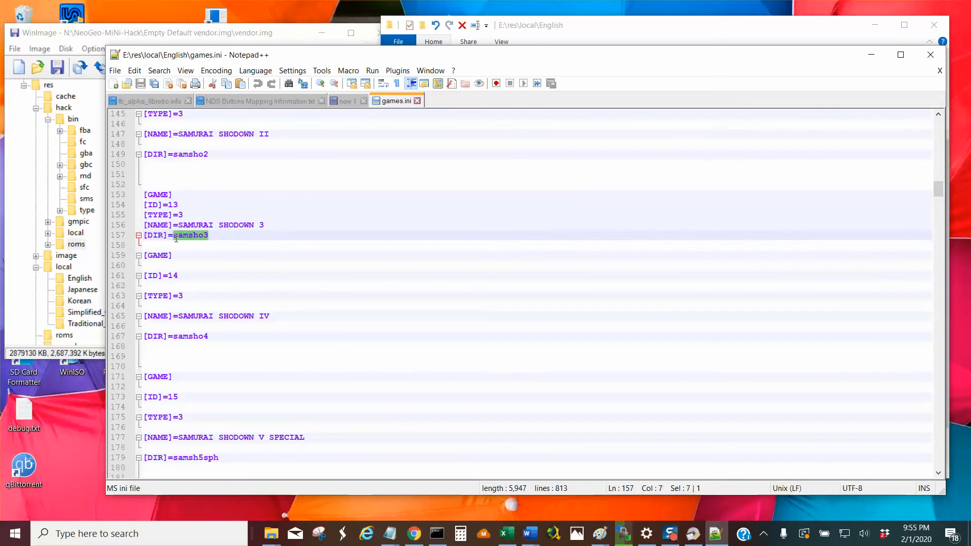
left_click(210, 236)
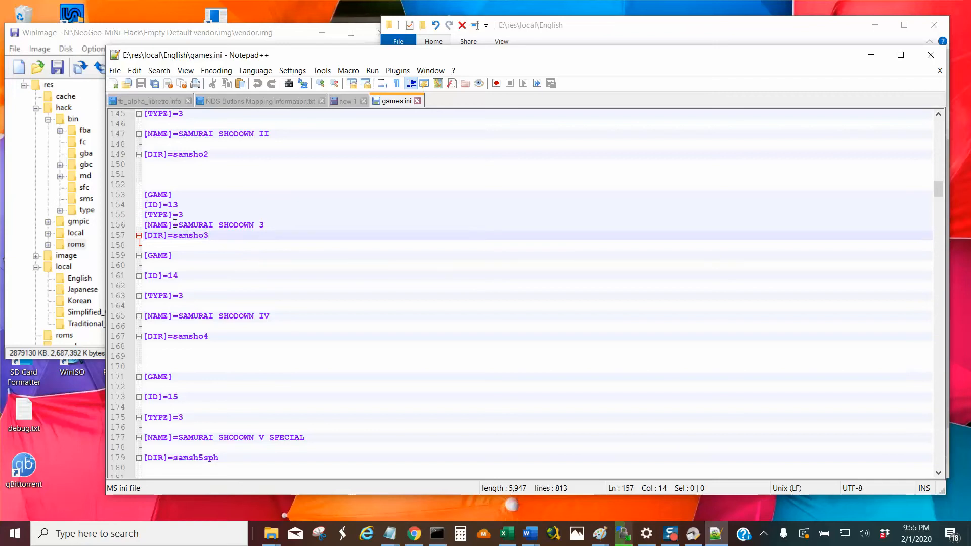
left_click_drag(181, 228, 275, 227)
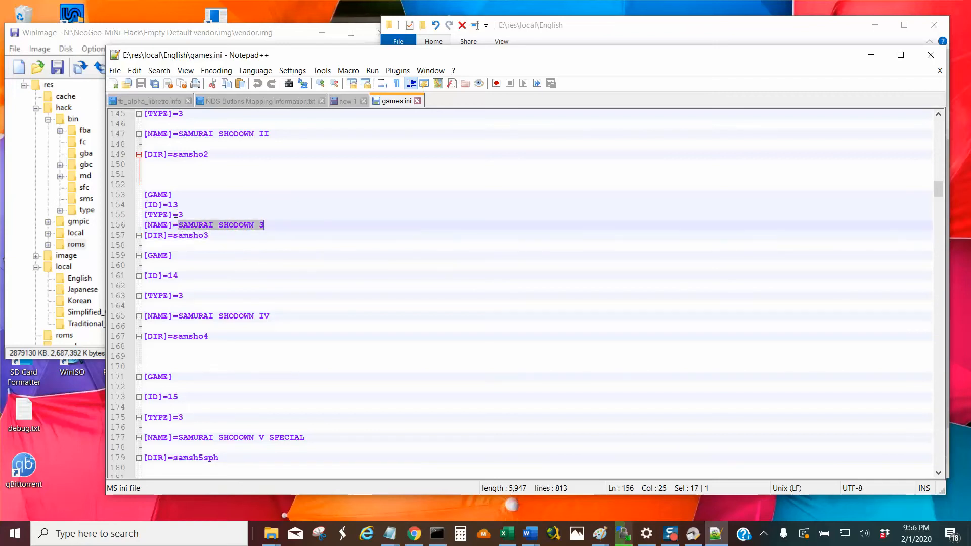
left_click_drag(176, 214, 180, 215)
scroll(211, 251, "up", 20)
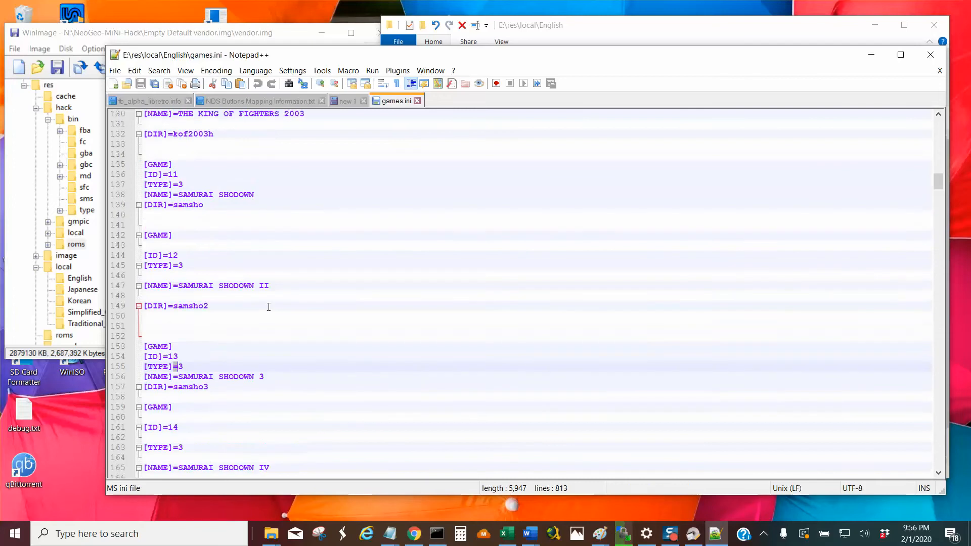
Examine the game type legend in the header of games.ini and the TYPE value of the first game entry.
scroll(263, 282, "up", 6)
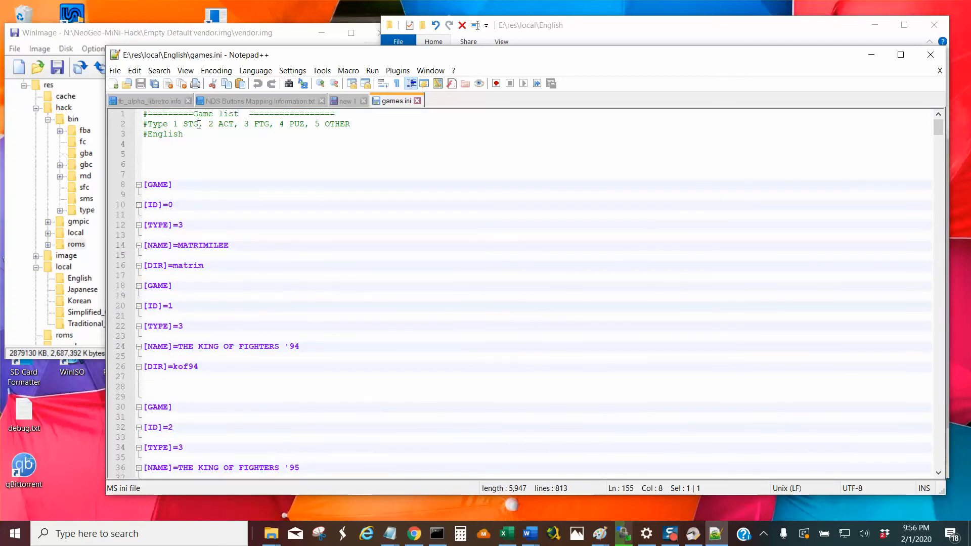
left_click_drag(199, 125, 289, 126)
left_click_drag(349, 126, 325, 126)
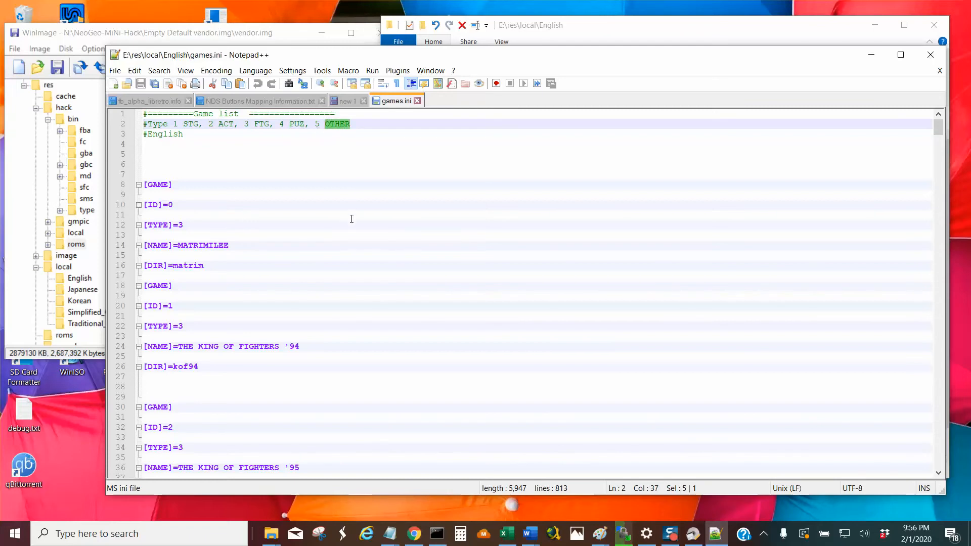
left_click(184, 224)
left_click_drag(182, 226, 180, 226)
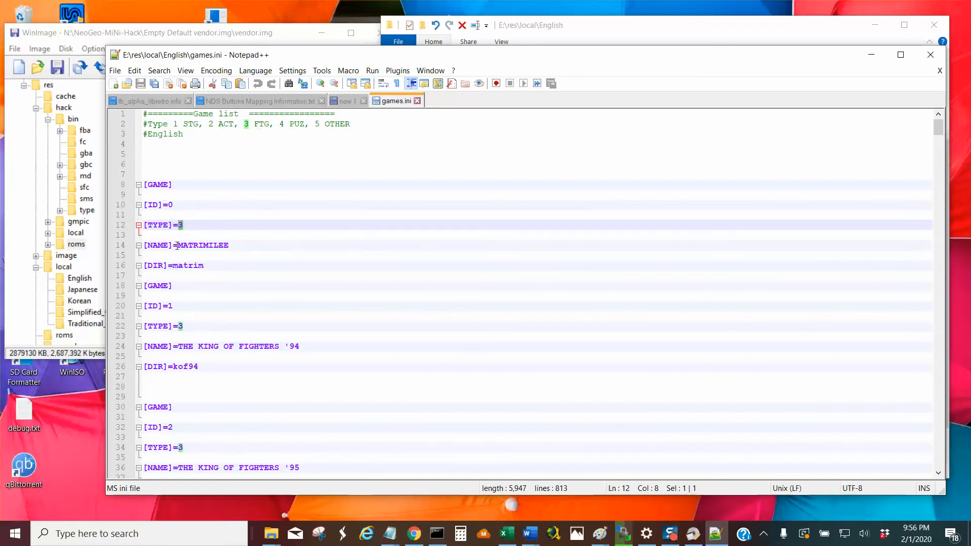
Examine the NAME fields of the first two game entries, close games.ini and minimize Notepad++.
left_click_drag(178, 245, 235, 244)
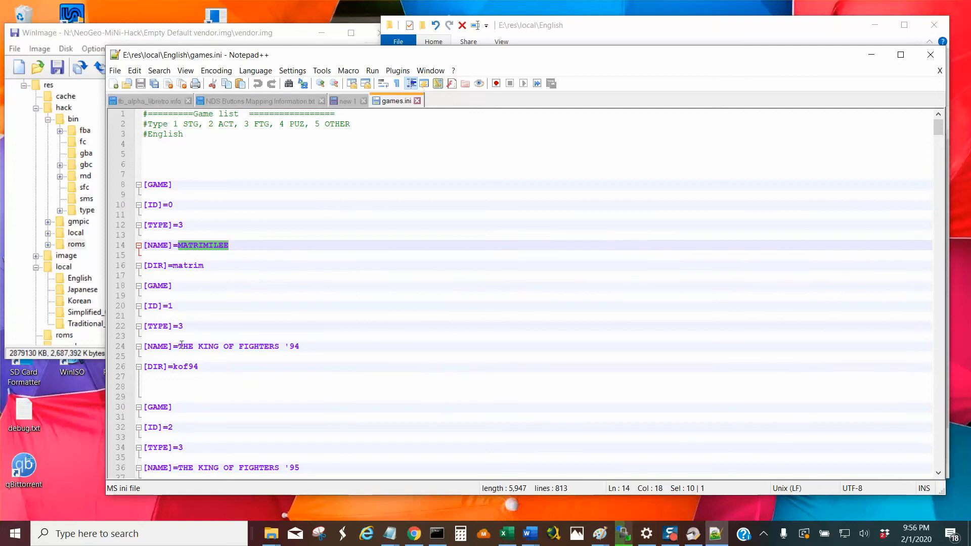
left_click_drag(180, 346, 314, 346)
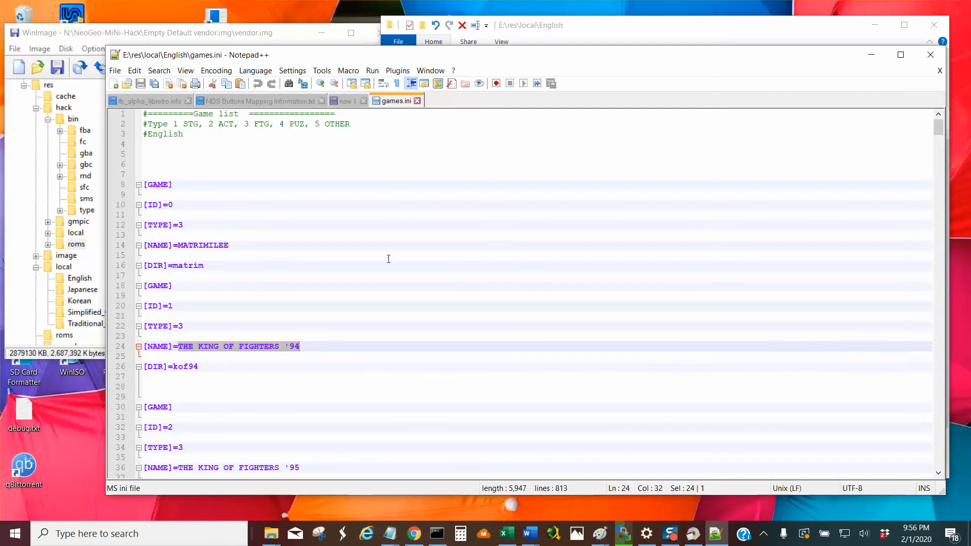
left_click(417, 101)
left_click(871, 54)
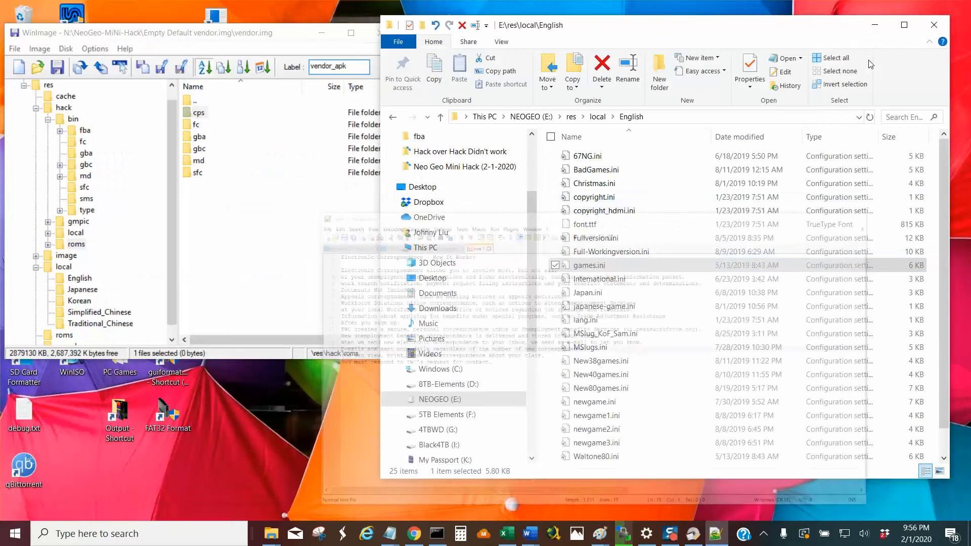
Return to the root of NEOGEO (E:) and run PlayMSlug_KoF_SamSh40.bat through to its end.
left_click(440, 117)
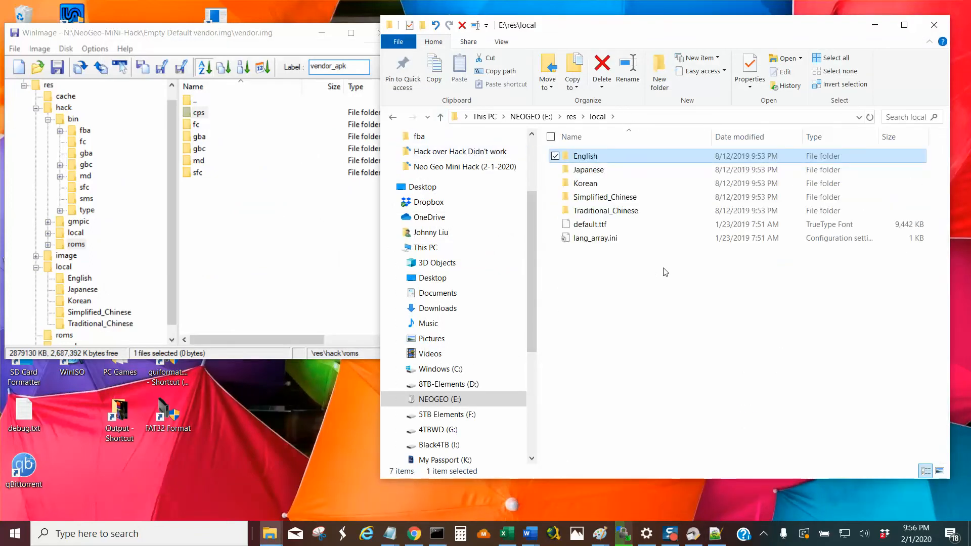
left_click(439, 117)
left_click(439, 117)
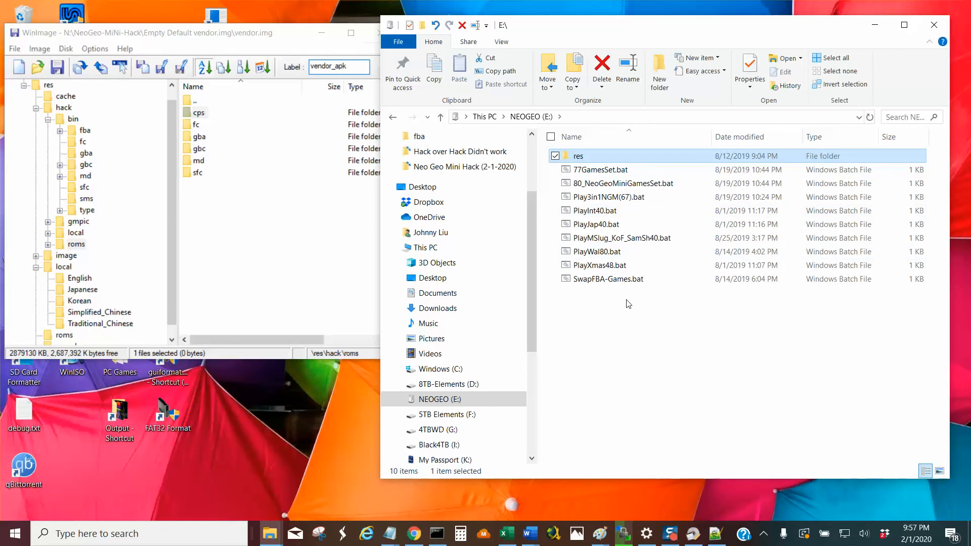
double_click(622, 238)
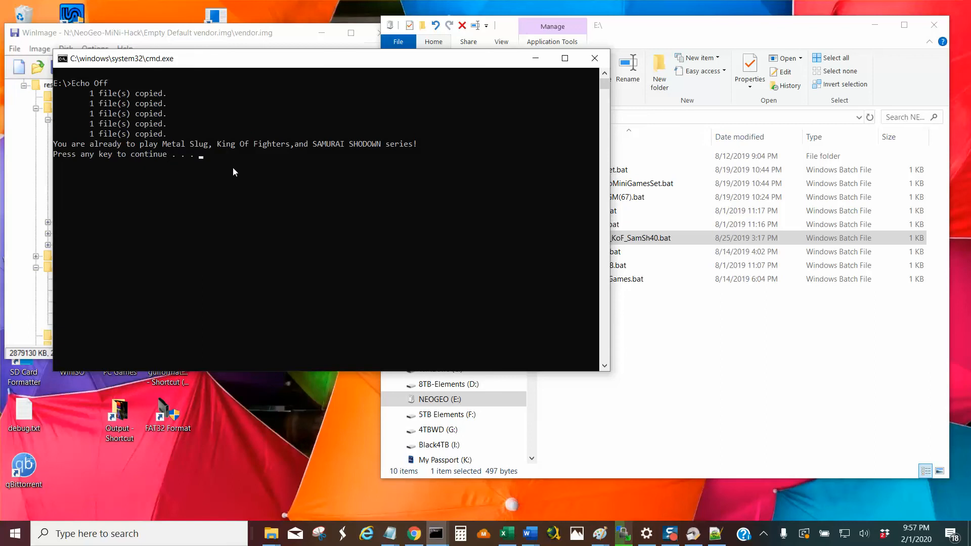
key("Return")
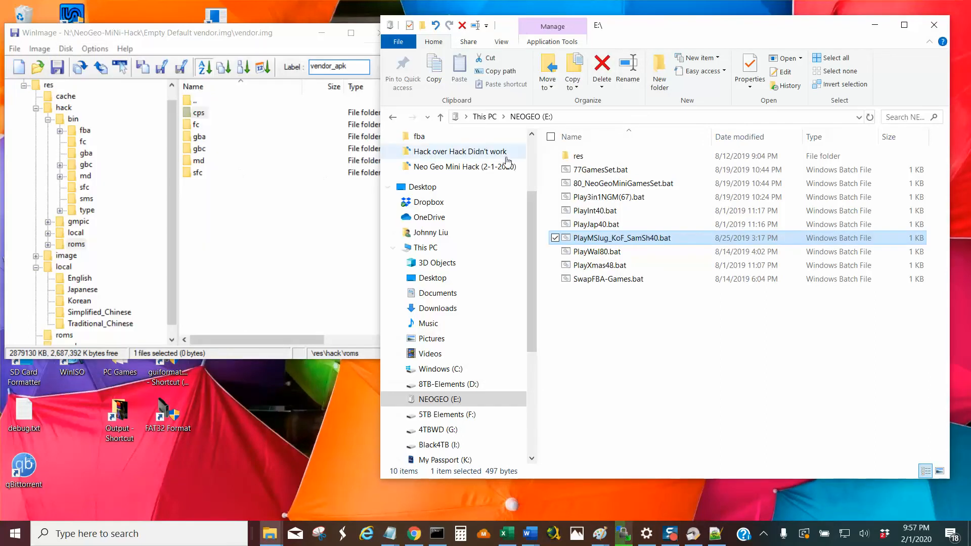
Browse to res\local\English on NEOGEO (E:) and open the replaced games.ini in Notepad++.
double_click(578, 156)
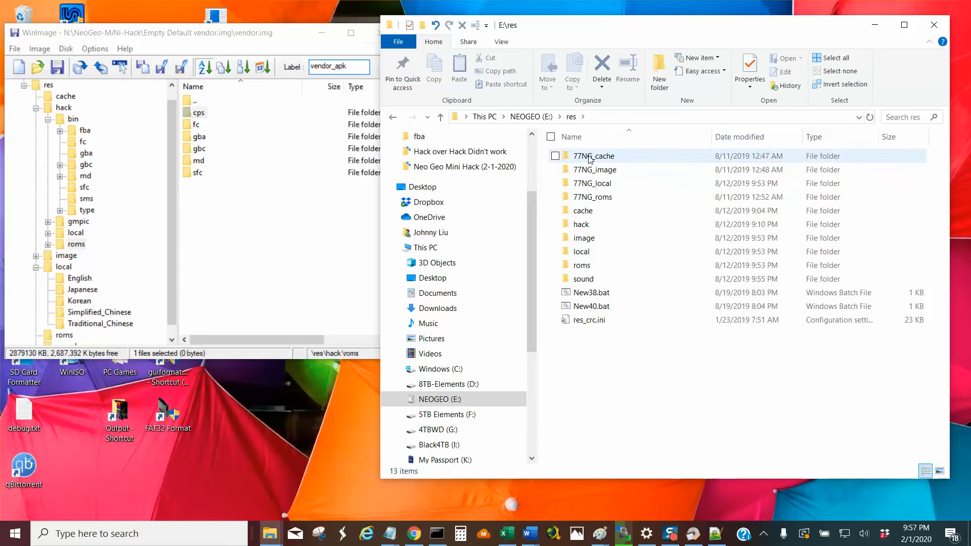
double_click(591, 253)
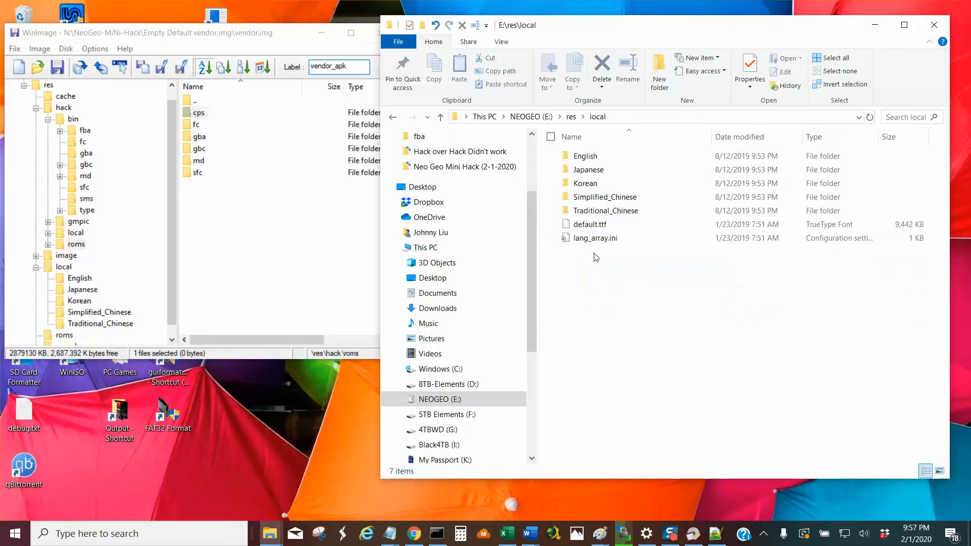
double_click(599, 160)
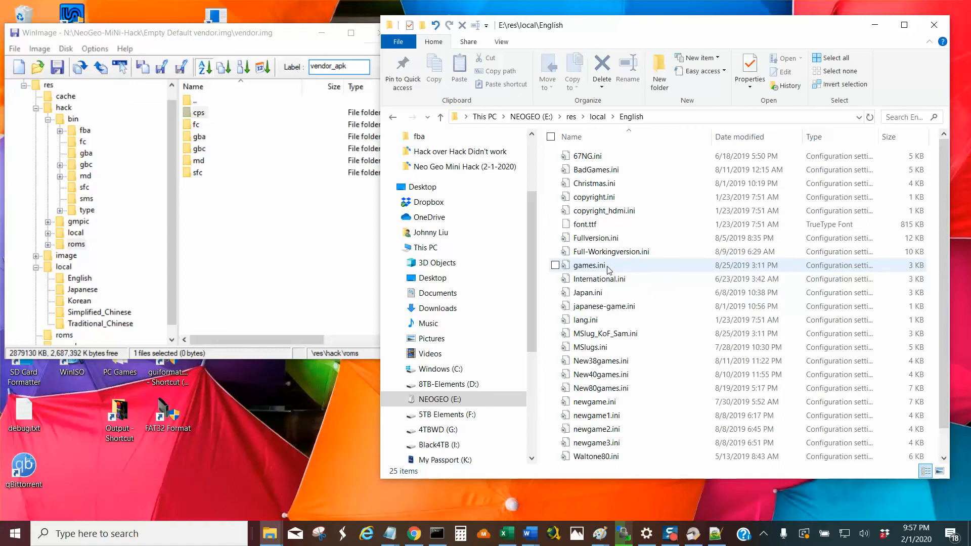
right_click(607, 266)
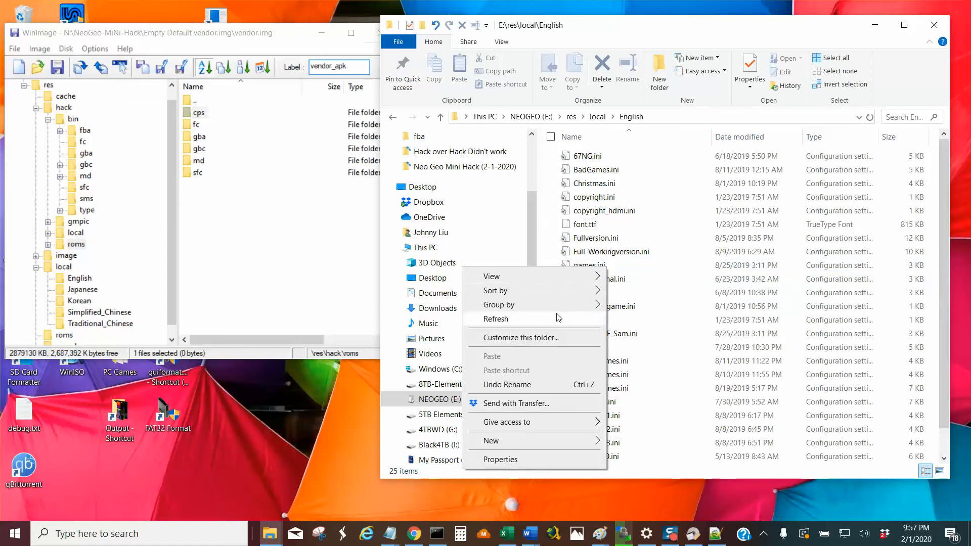
left_click(618, 268)
left_click(618, 269)
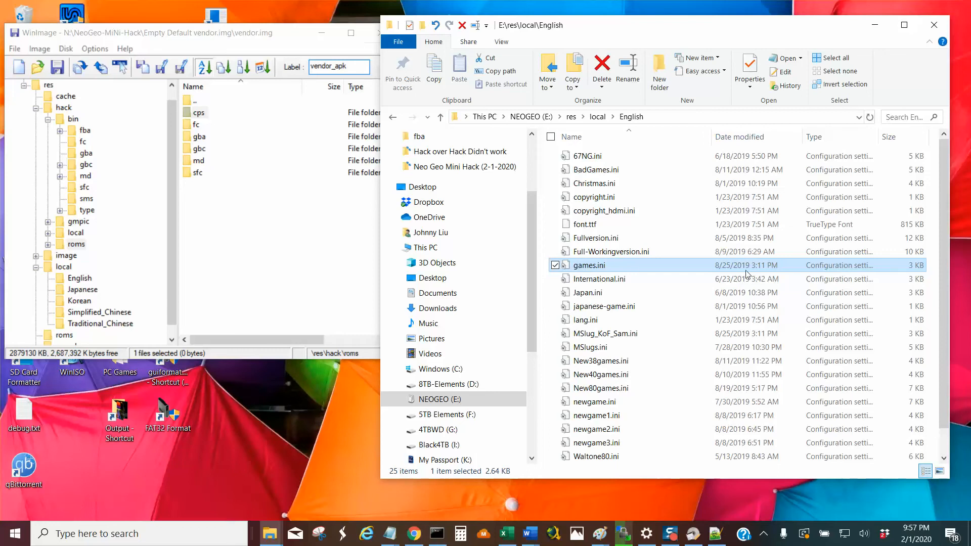
right_click(603, 268)
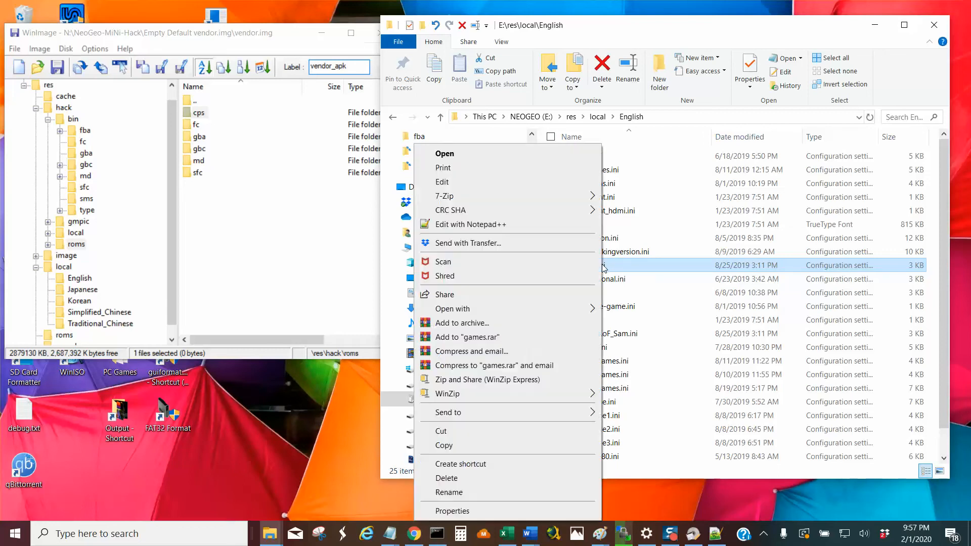
left_click(546, 225)
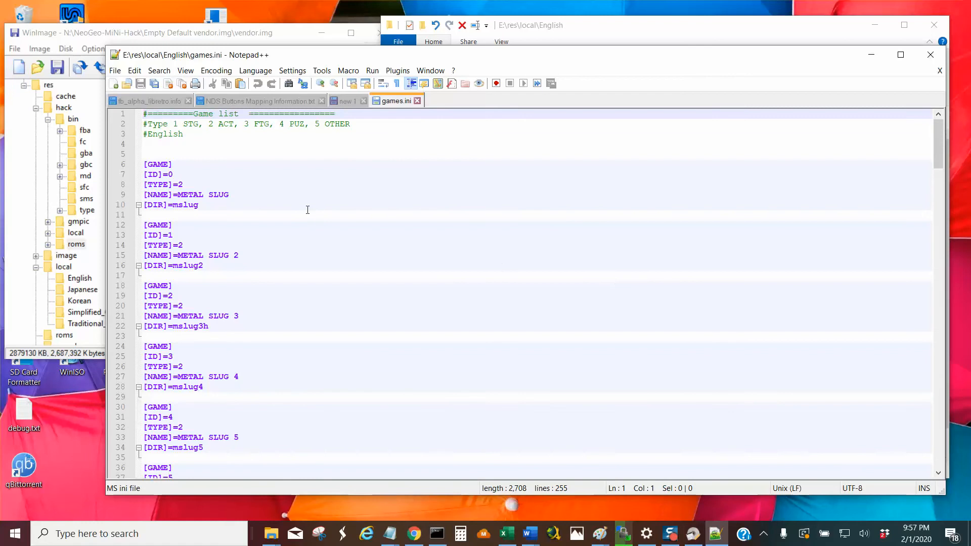
Examine the NAME and TYPE fields of the first game entry and the name of the second one.
left_click_drag(234, 192, 178, 193)
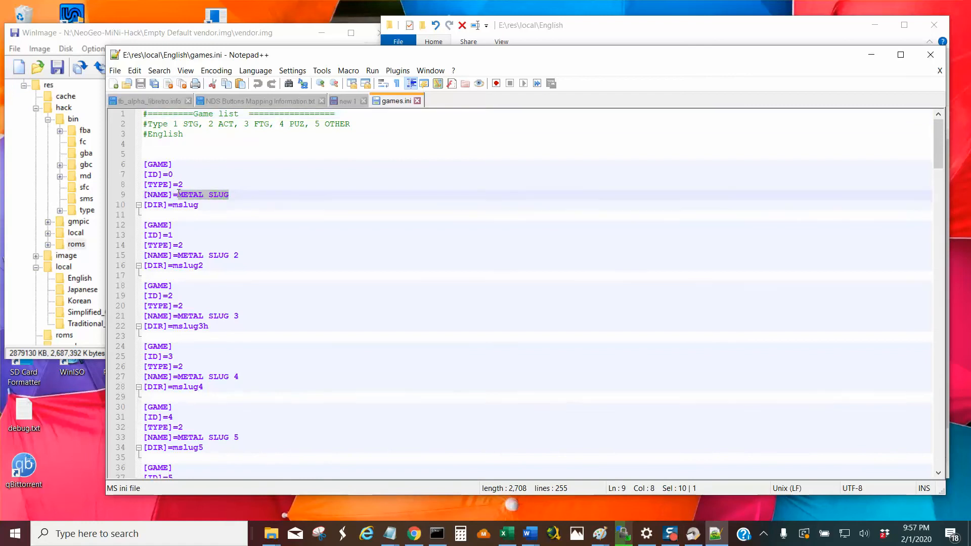
double_click(180, 184)
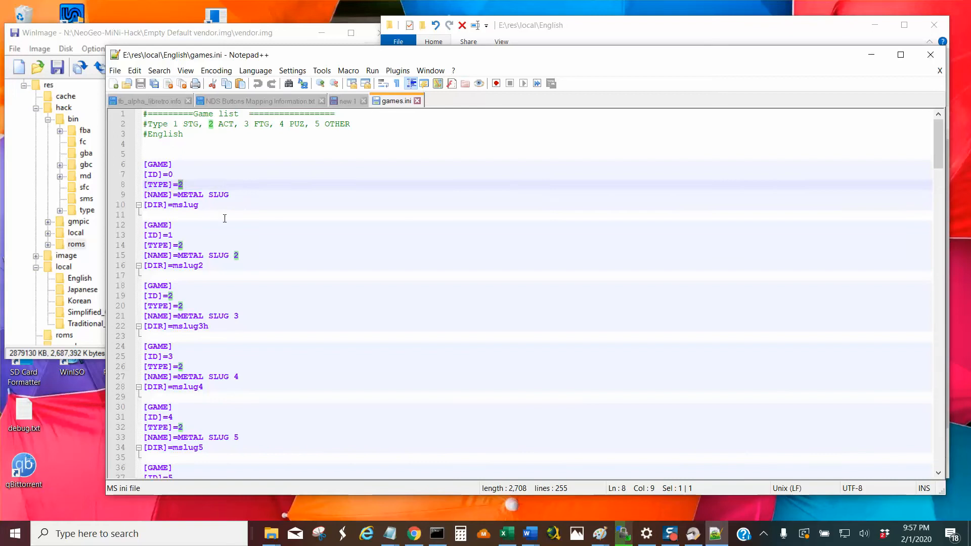
left_click_drag(236, 256, 178, 257)
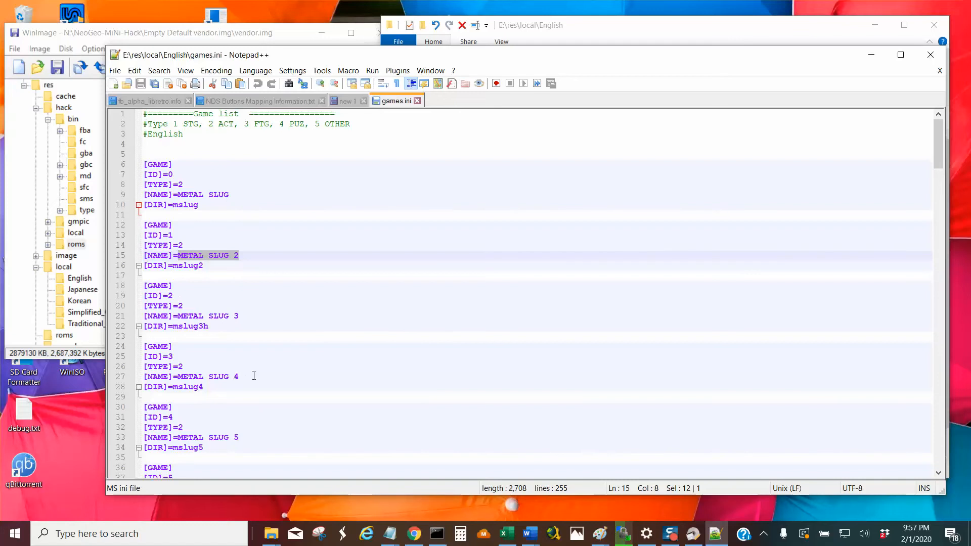
Examine the game entries in games.ini from METAL SLUG 2 down to WORLD HEROES PERFECT.
scroll(263, 374, "down", 2)
scroll(263, 380, "down", 2)
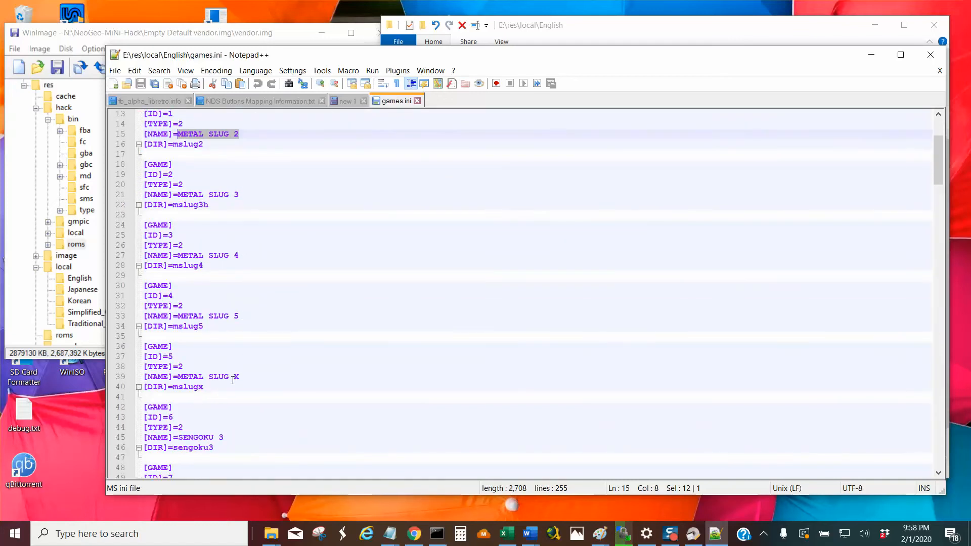
scroll(281, 404, "down", 2)
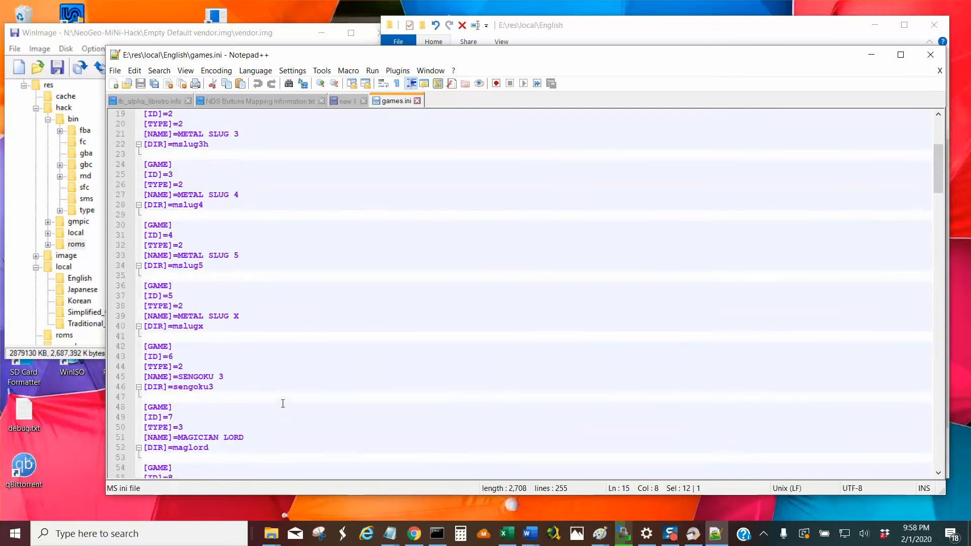
scroll(260, 399, "down", 1)
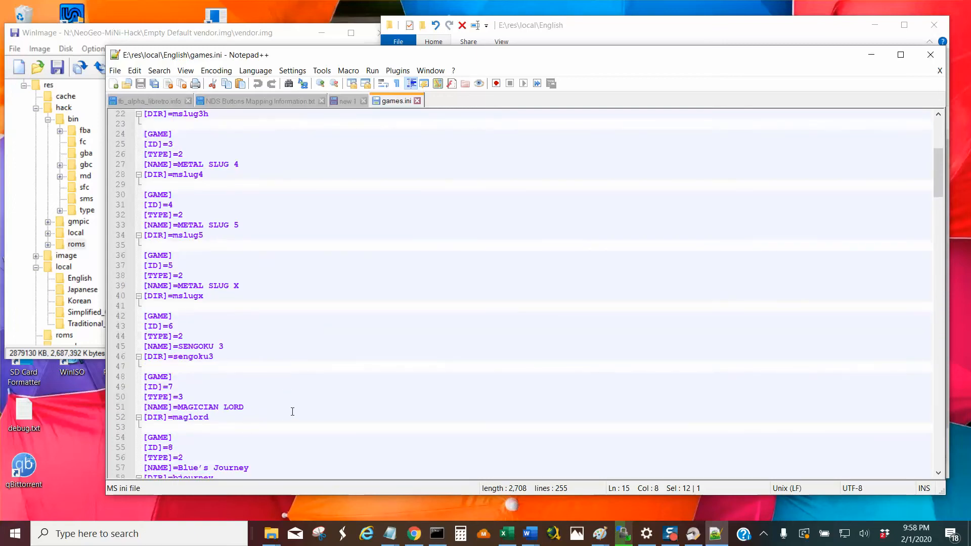
scroll(255, 411, "down", 2)
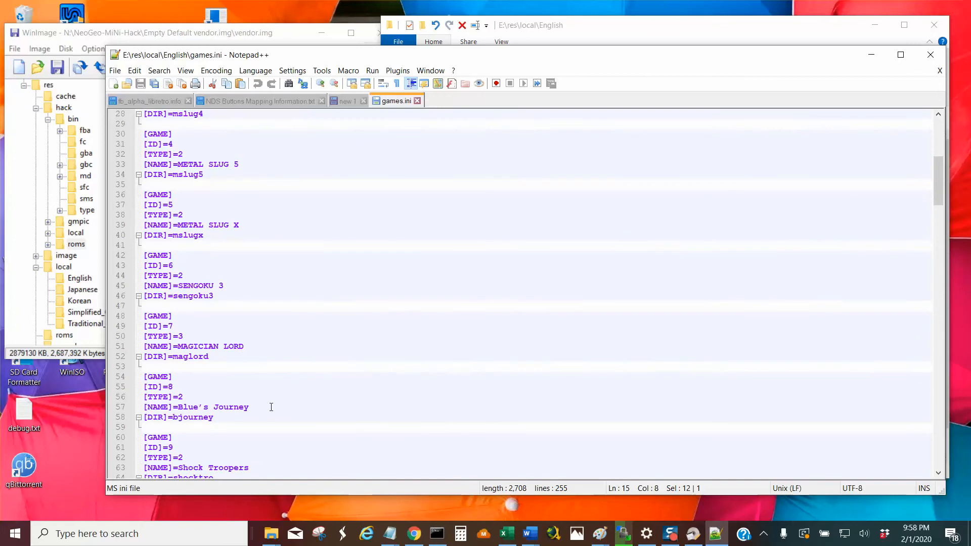
scroll(271, 407, "down", 7)
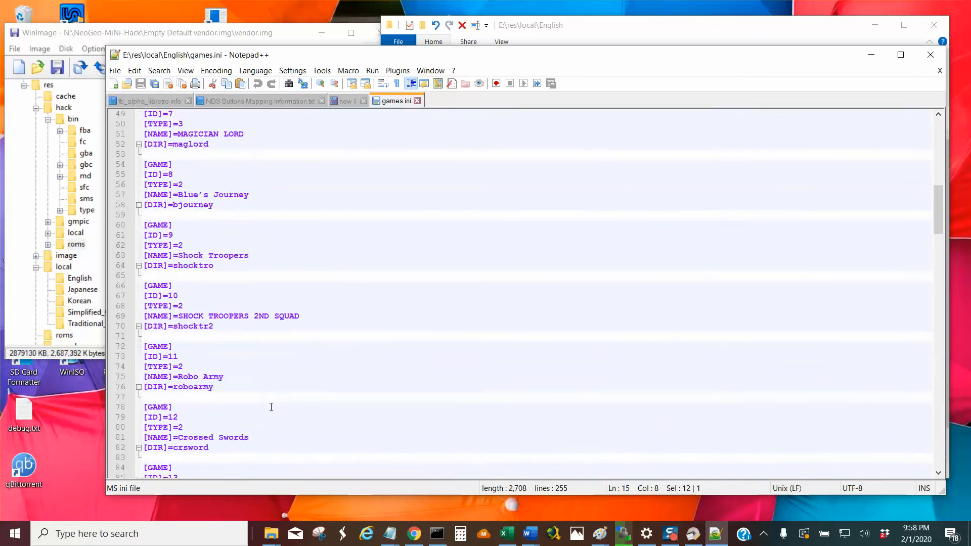
scroll(272, 406, "down", 5)
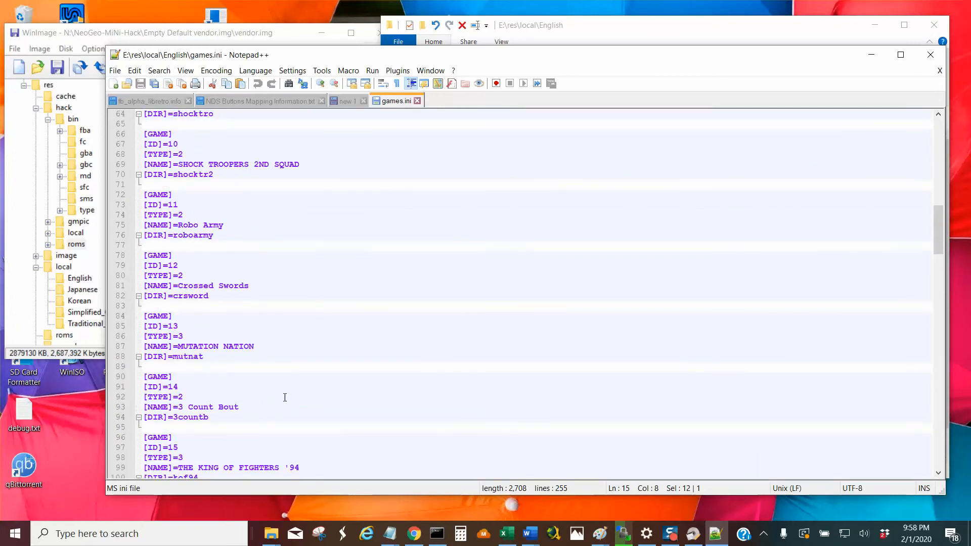
scroll(289, 388, "down", 1)
scroll(293, 387, "down", 4)
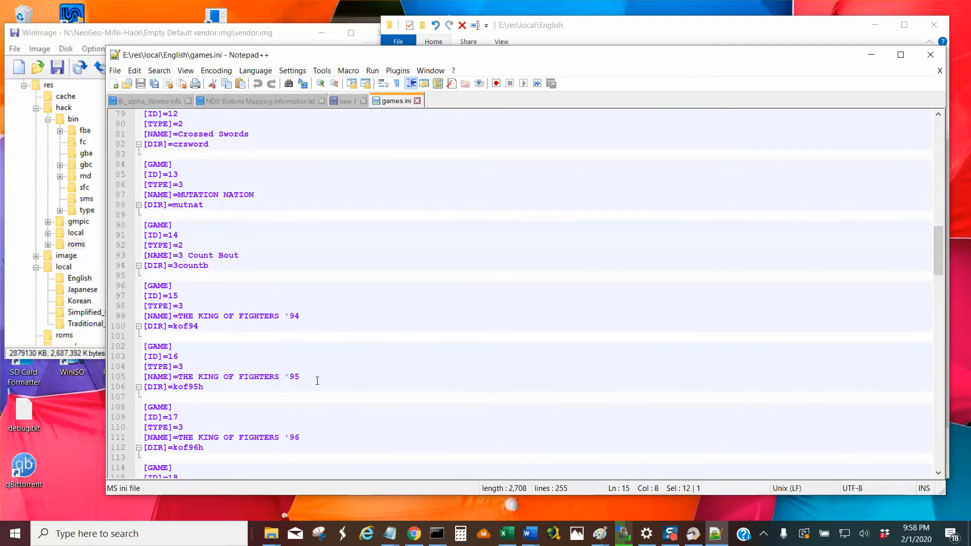
scroll(317, 380, "down", 4)
scroll(318, 378, "down", 2)
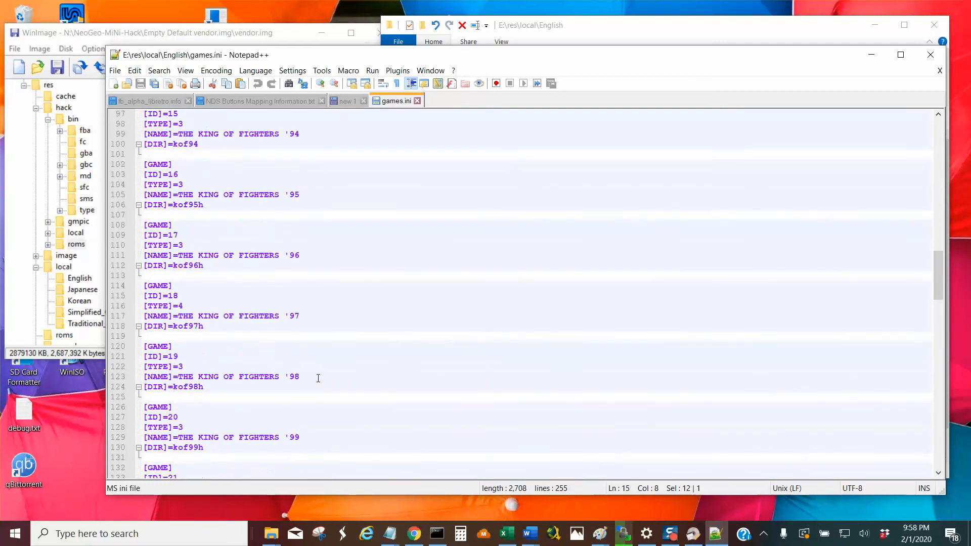
scroll(318, 378, "down", 5)
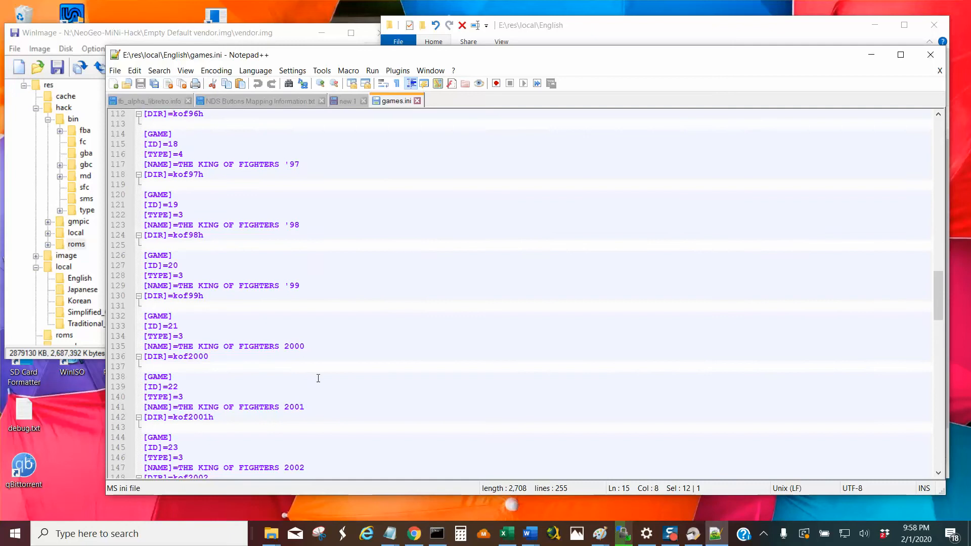
scroll(318, 379, "down", 2)
scroll(318, 378, "down", 3)
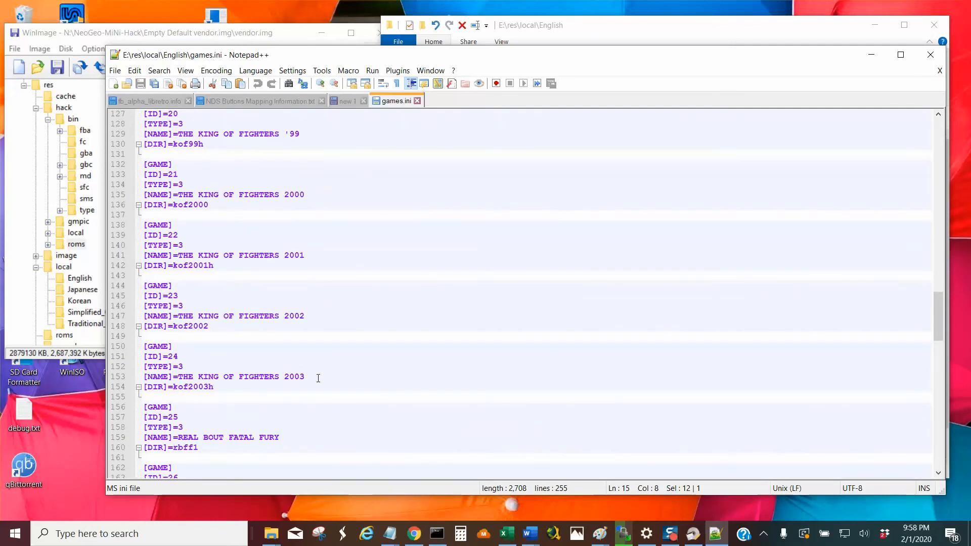
scroll(319, 379, "down", 7)
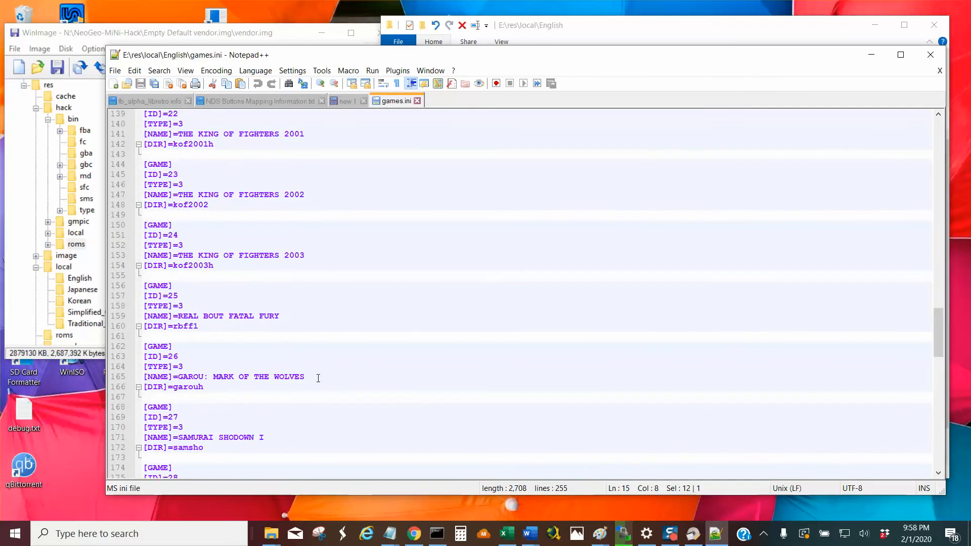
scroll(318, 378, "down", 2)
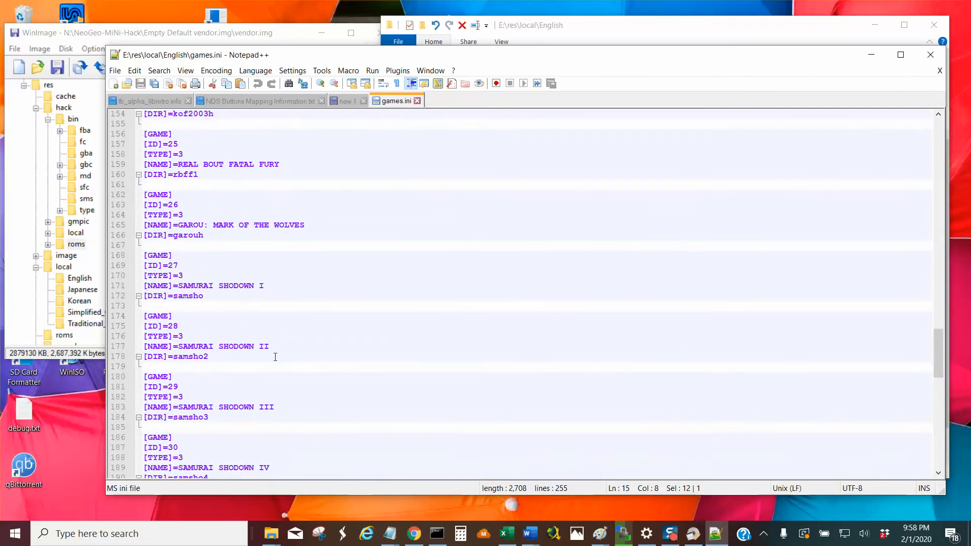
scroll(293, 405, "down", 2)
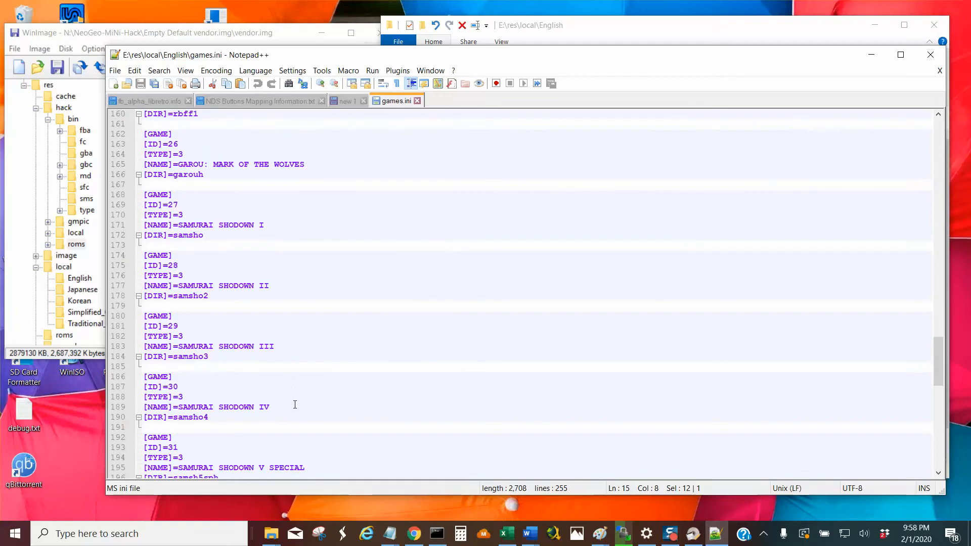
scroll(335, 396, "down", 2)
scroll(318, 403, "down", 2)
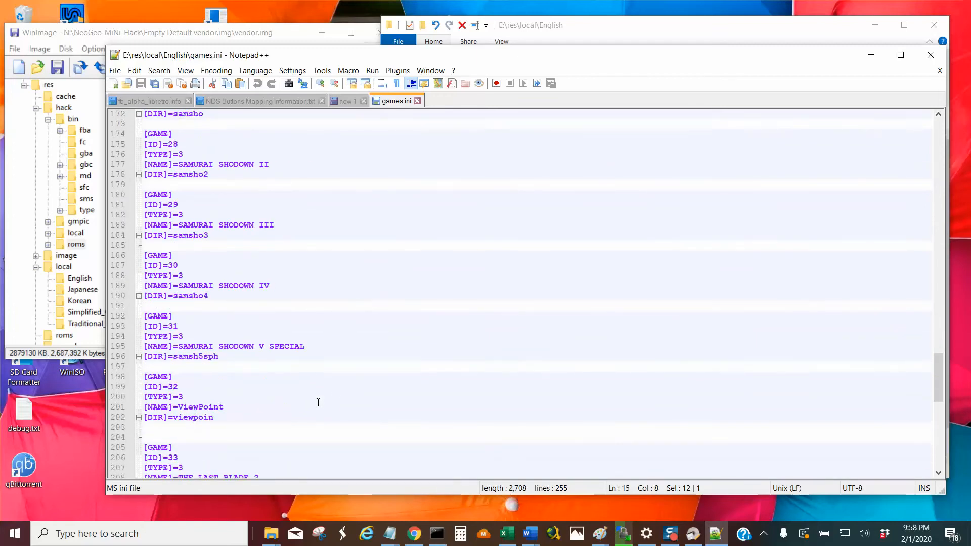
scroll(319, 402, "down", 2)
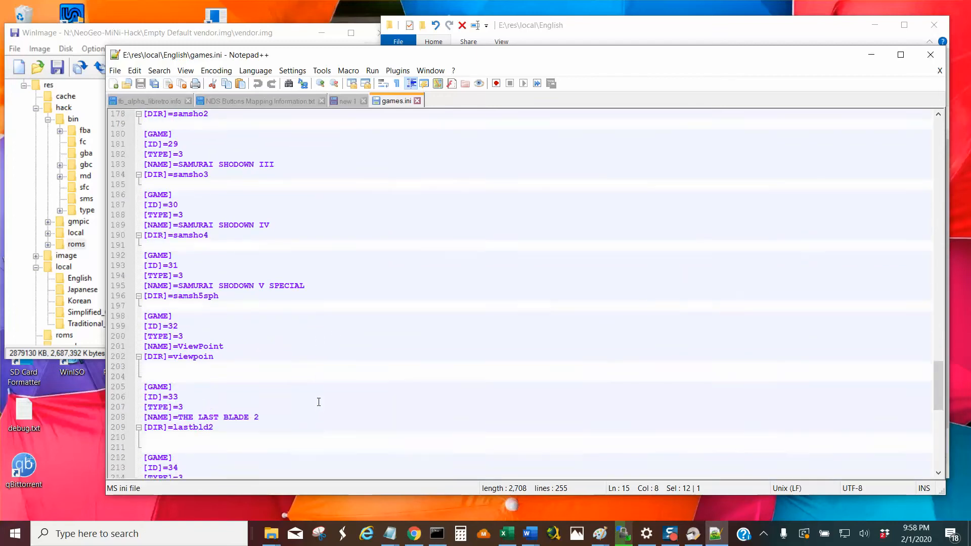
scroll(307, 401, "down", 1)
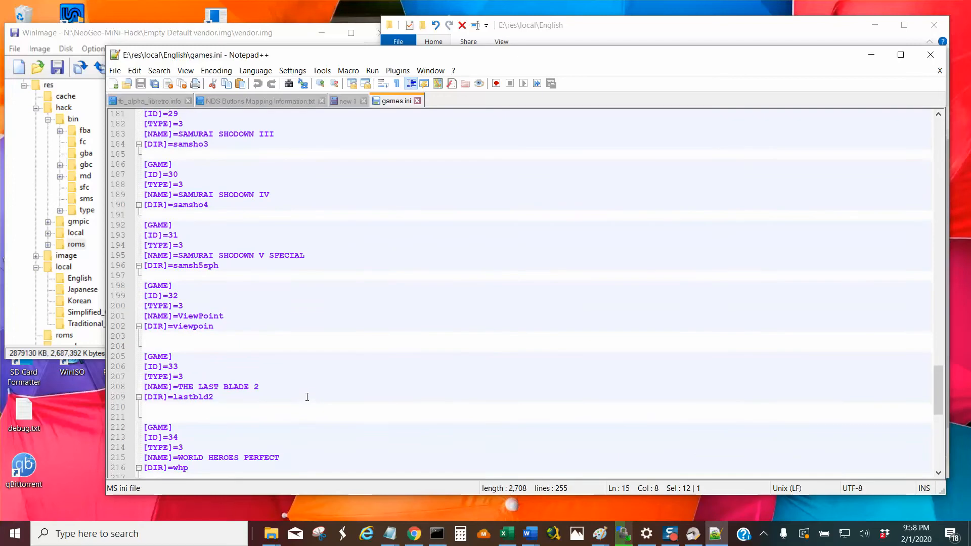
scroll(307, 397, "down", 3)
Go back to the start of the game list, close games.ini and exit Notepad++.
scroll(308, 392, "up", 15)
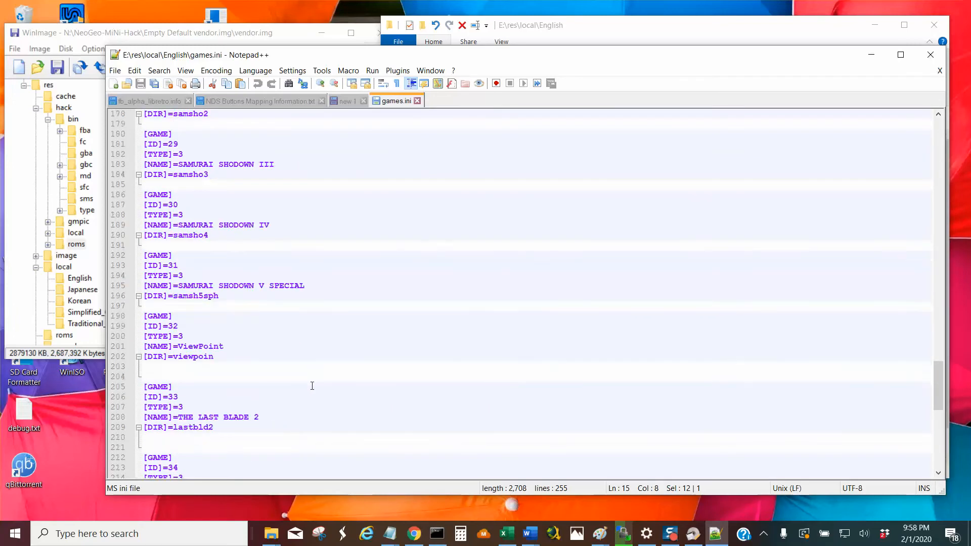
scroll(312, 379, "up", 8)
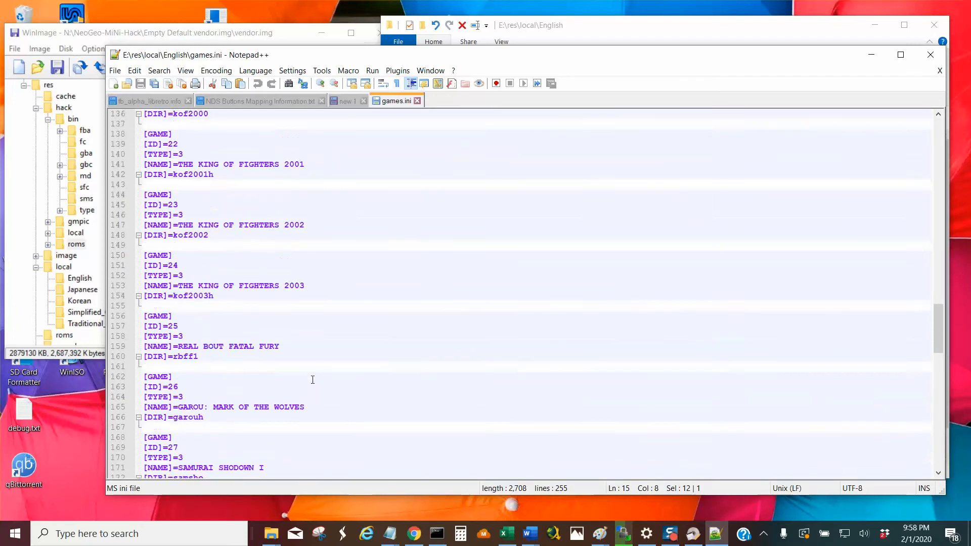
scroll(312, 380, "up", 3)
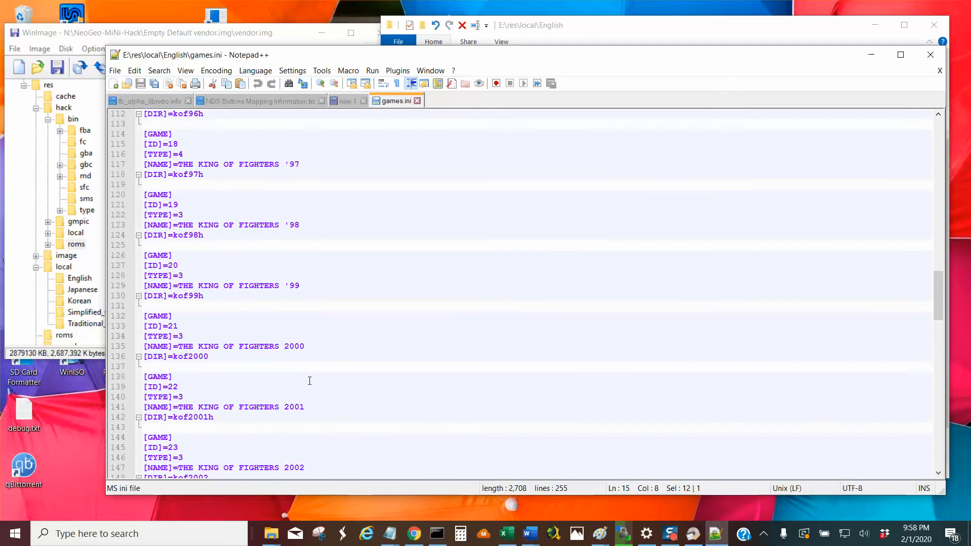
scroll(310, 380, "up", 20)
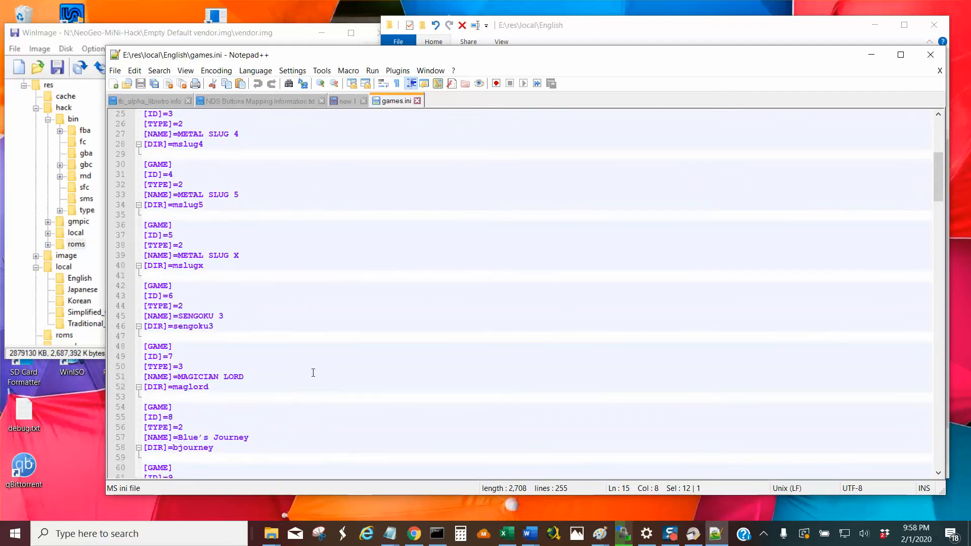
scroll(349, 283, "up", 8)
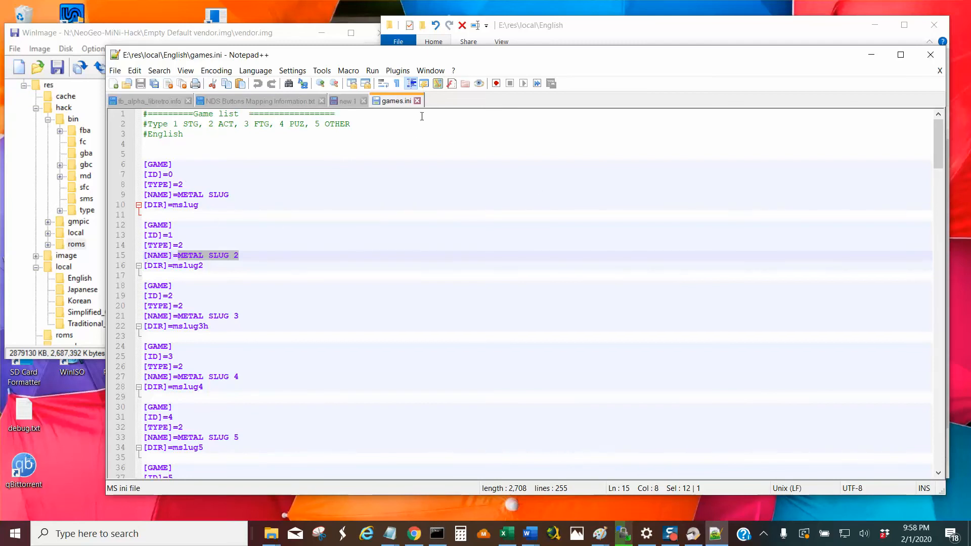
left_click(417, 101)
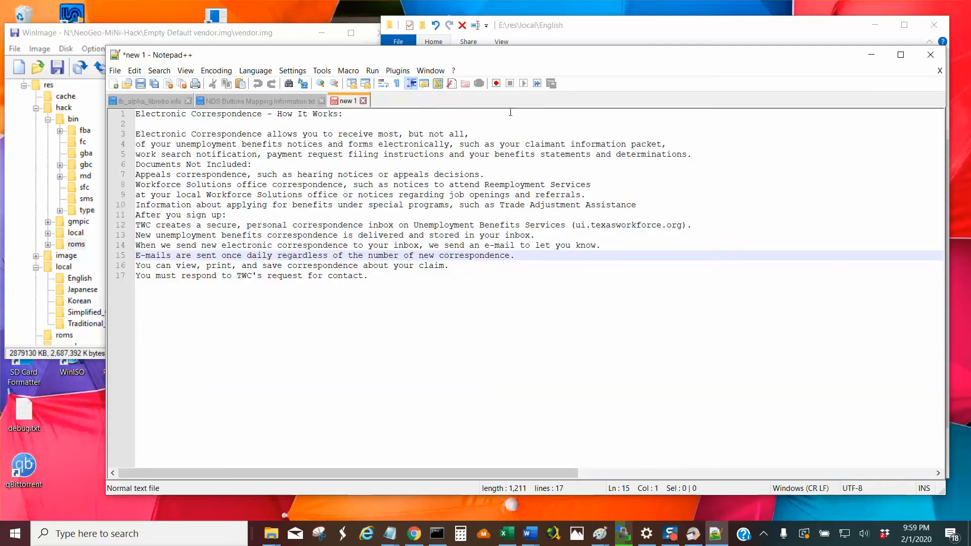
left_click(927, 60)
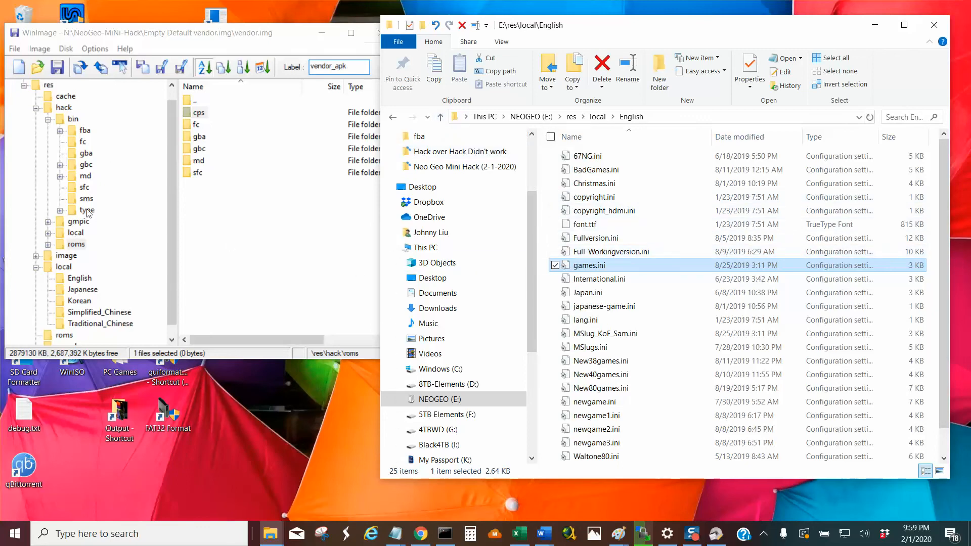
Open the res\cache folder both in WinImage's vendor.img and on NEOGEO (E:) in File Explorer.
left_click(439, 119)
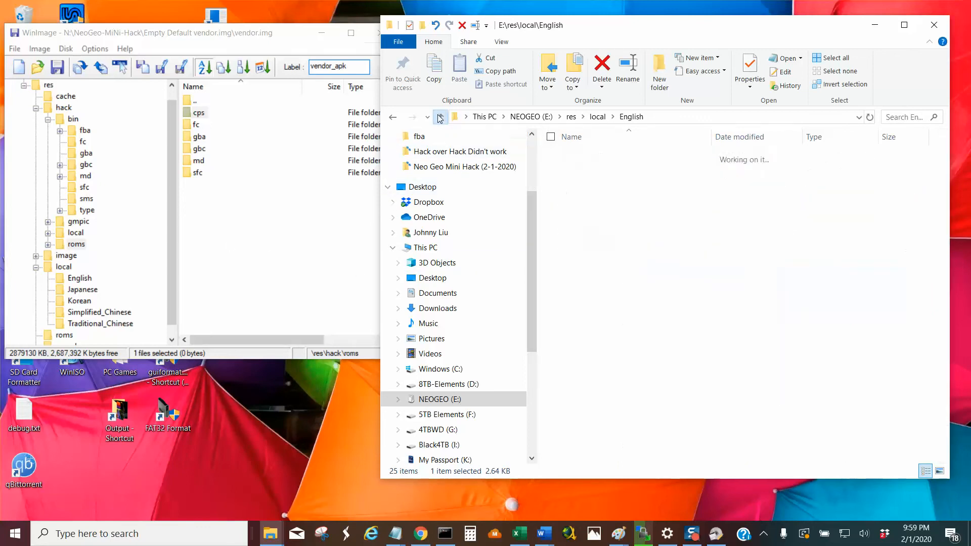
left_click(36, 109)
left_click(74, 111)
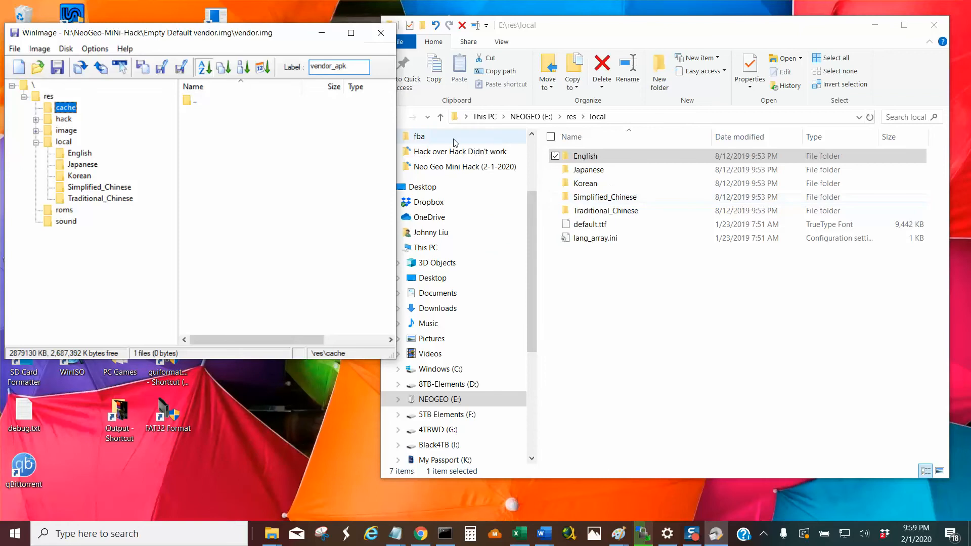
left_click(440, 117)
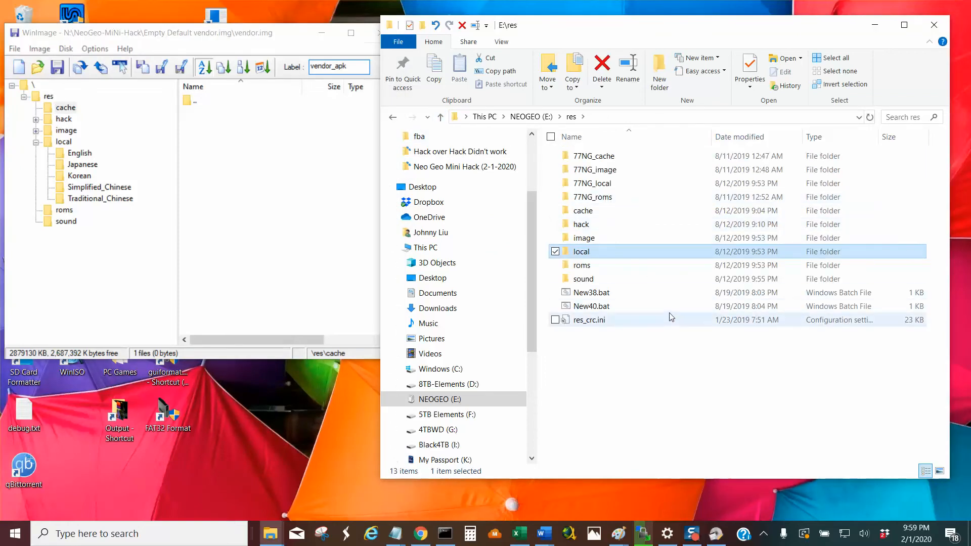
left_click(600, 214)
double_click(600, 215)
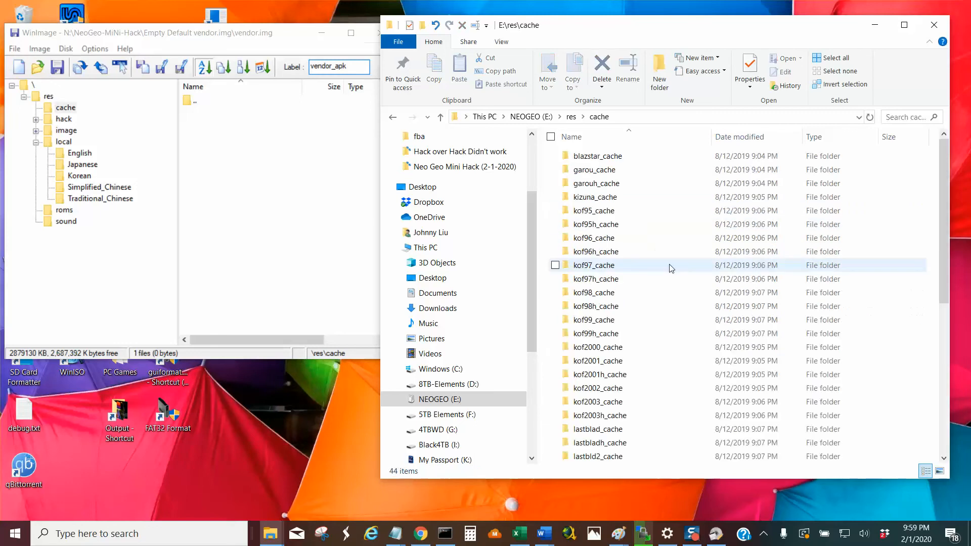
Select the Metal Slug cache folders from mslug2_cache through mslugx_cache and try to add them to res\cache in vendor.img.
left_click(658, 225)
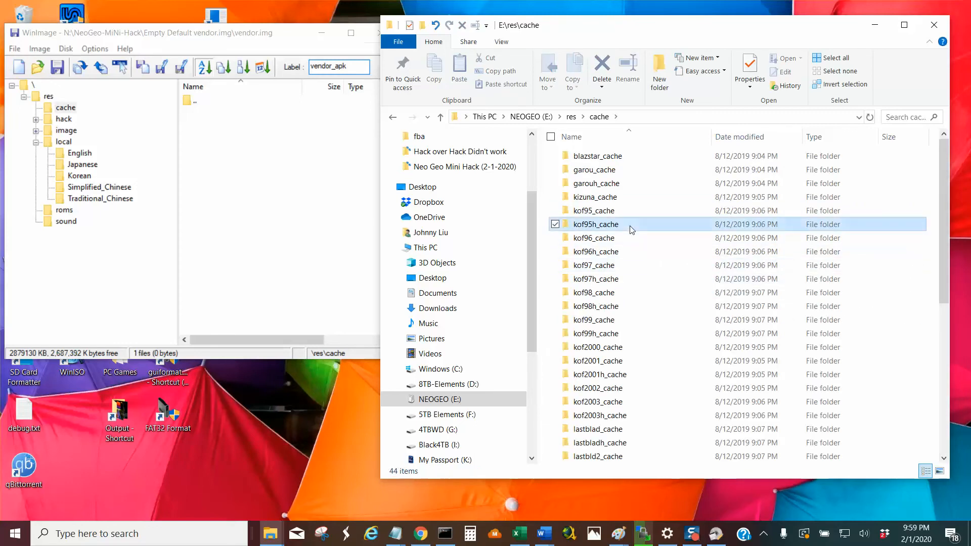
key("m")
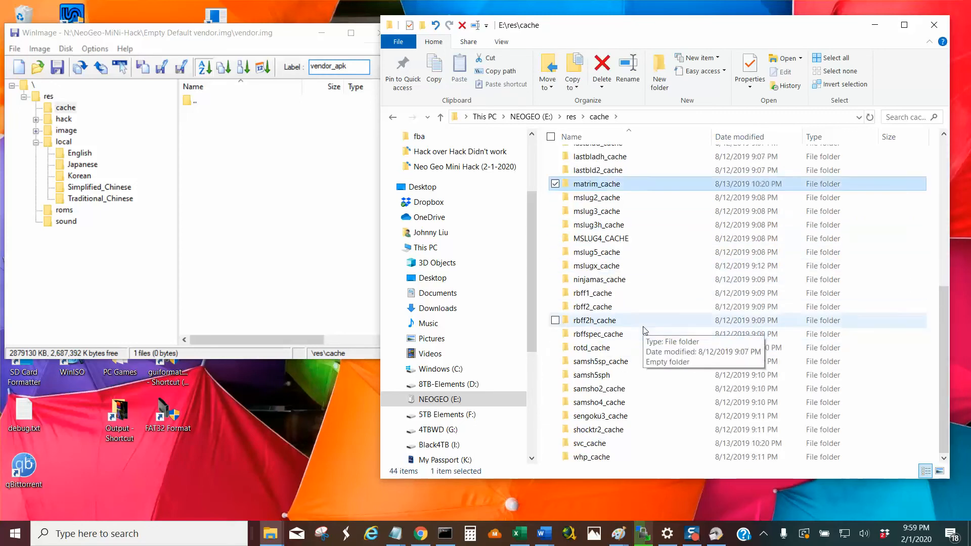
left_click(616, 201)
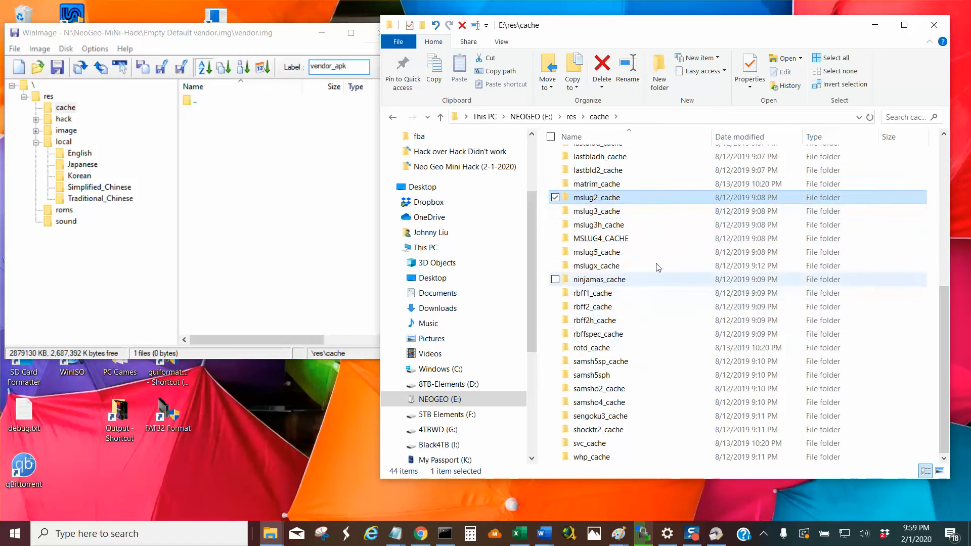
left_click(591, 138)
left_click(592, 137)
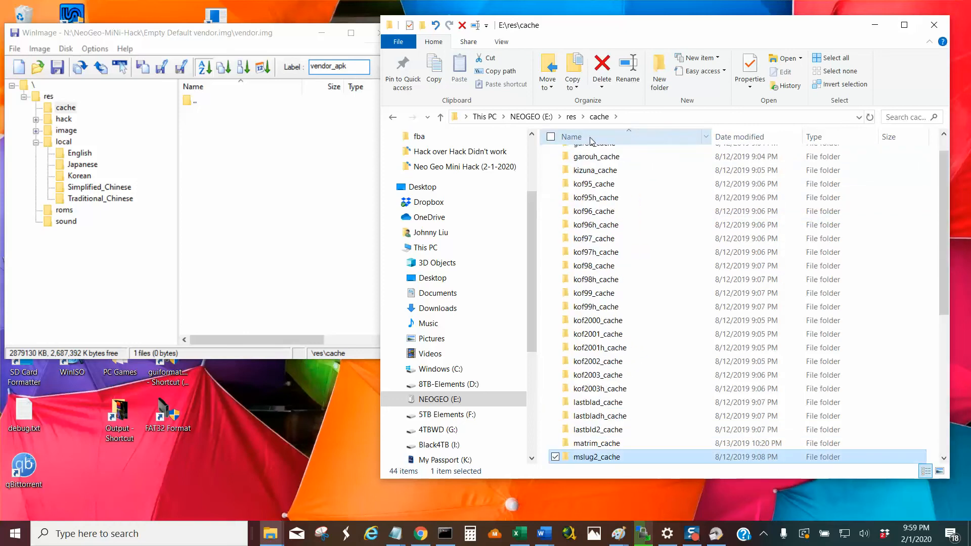
scroll(632, 362, "down", 4)
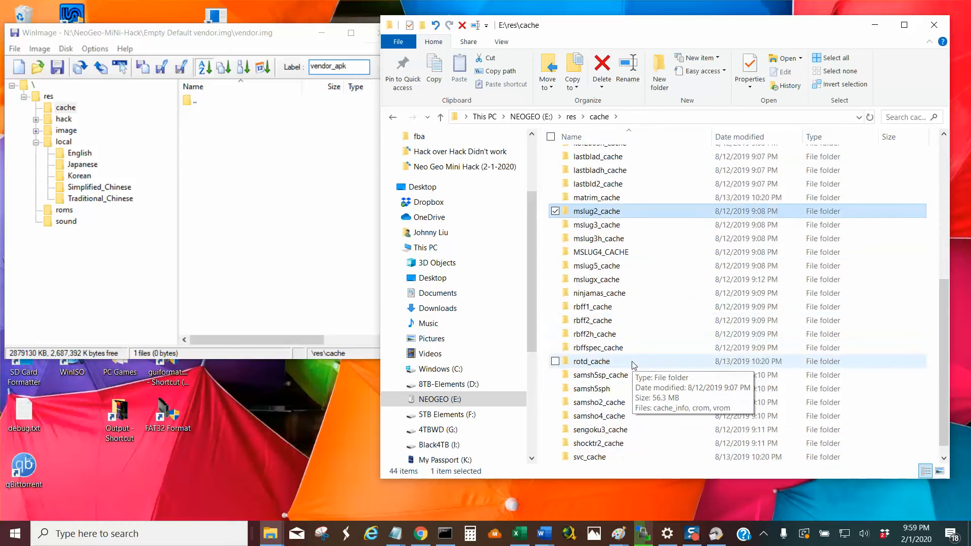
left_click(586, 226, "ctrl")
left_click(610, 238, "ctrl")
left_click(610, 253, "ctrl")
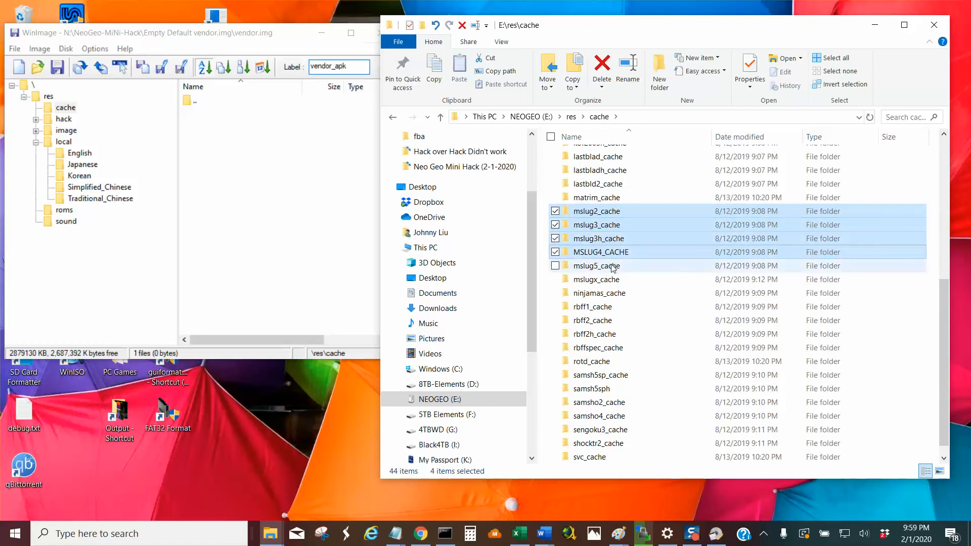
left_click(612, 267, "ctrl")
left_click(614, 280, "ctrl")
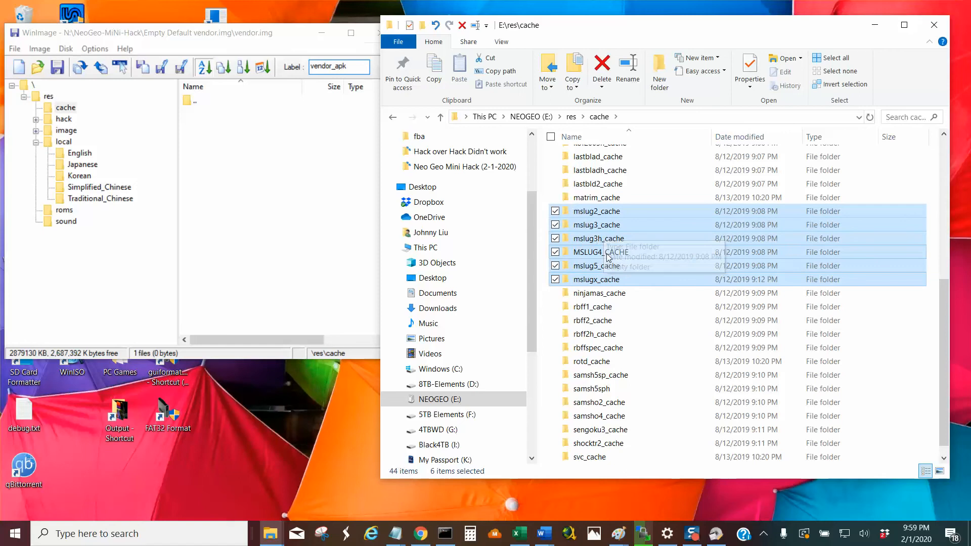
left_click_drag(599, 219, 261, 169)
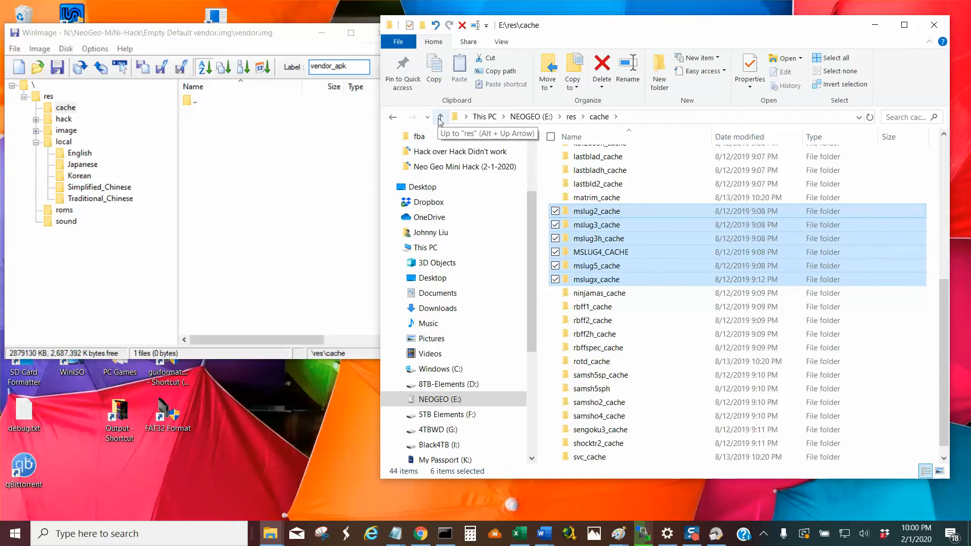
left_click(217, 167)
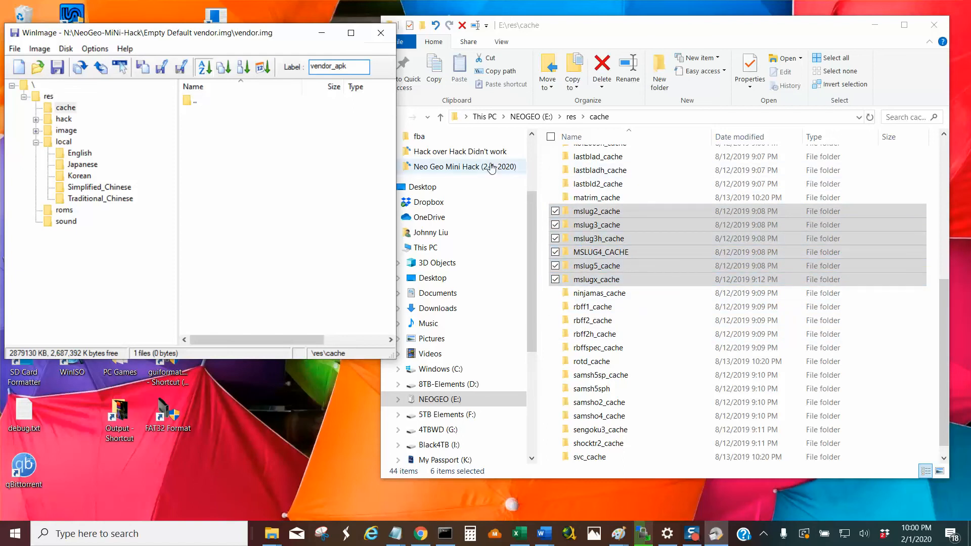
left_click(15, 49)
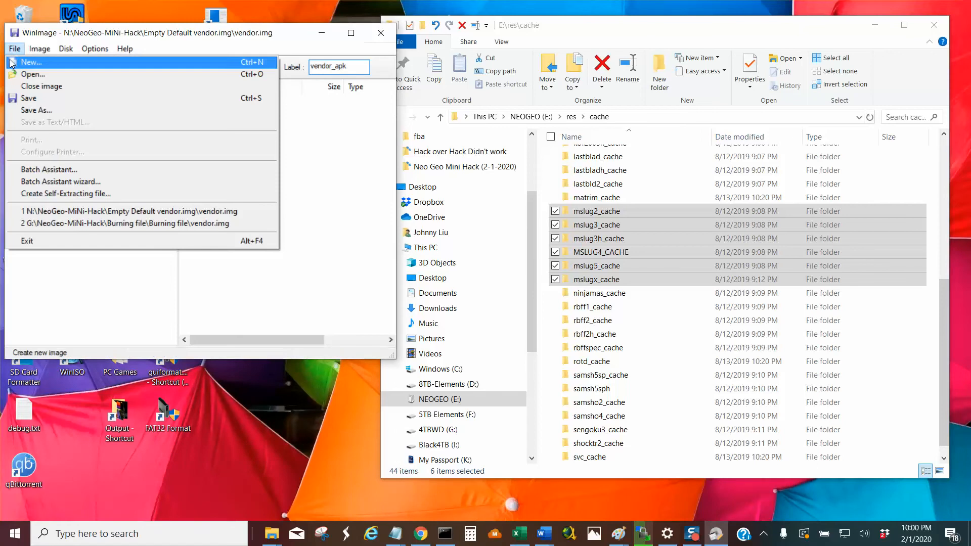
left_click(31, 48)
left_click(31, 47)
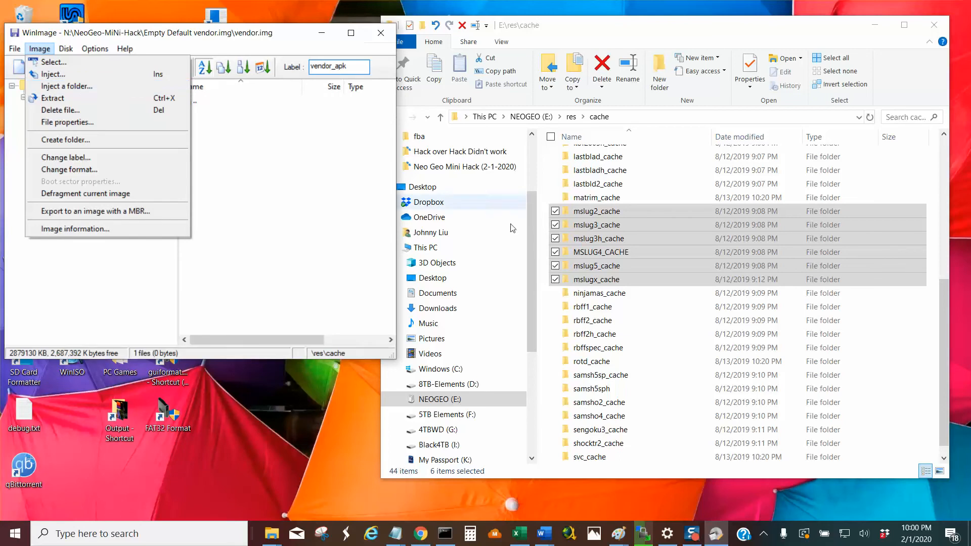
left_click(697, 309)
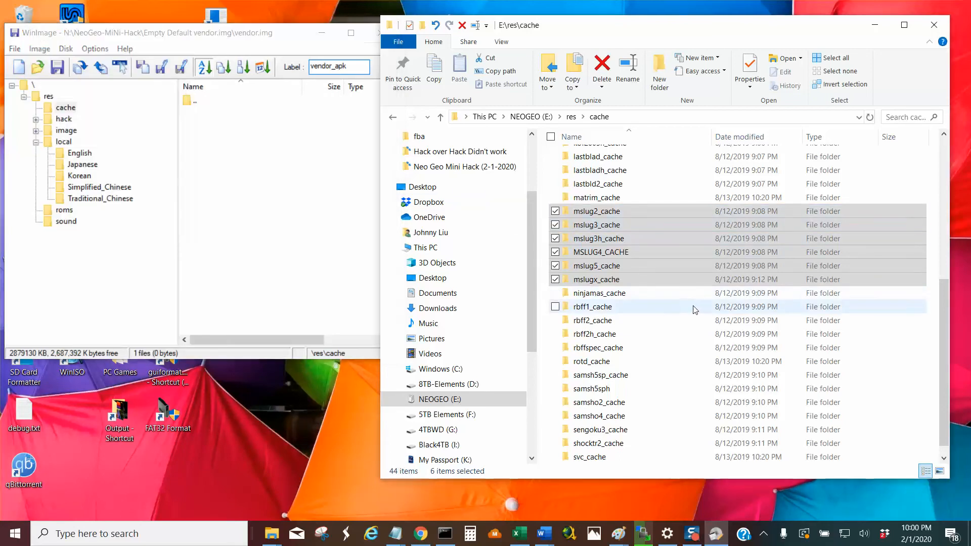
Create a new folder named example inside res\cache on NEOGEO (E:) in File Explorer.
right_click(694, 307)
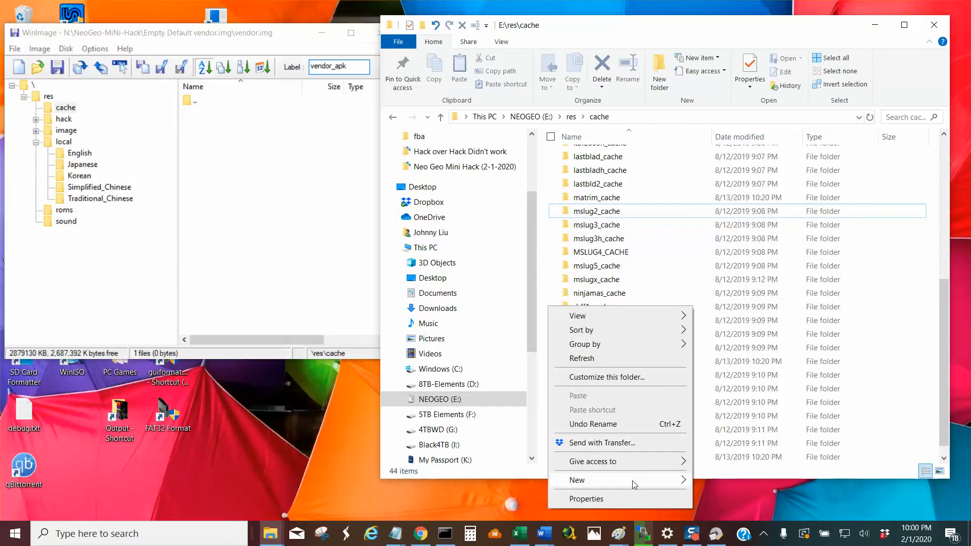
mouse_move(633, 483)
left_click(740, 310)
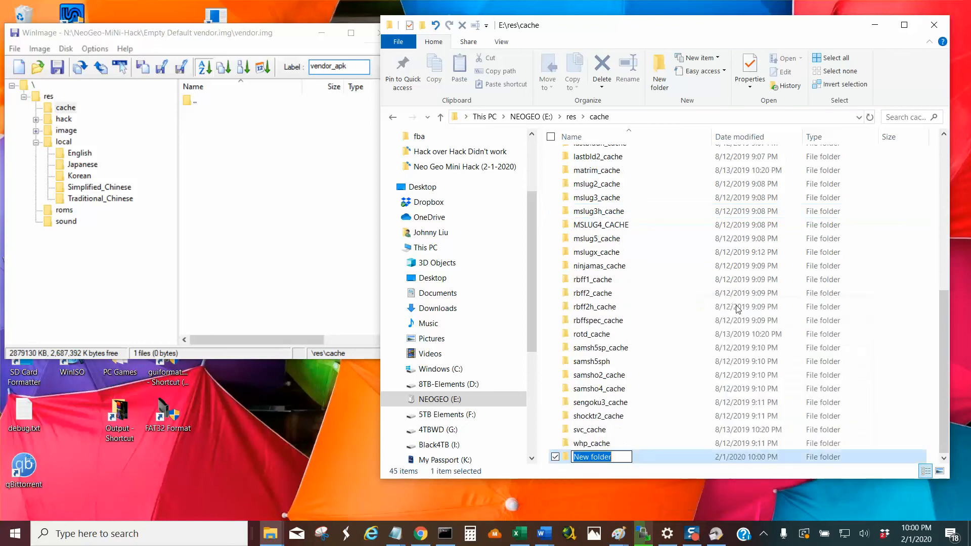
type("example")
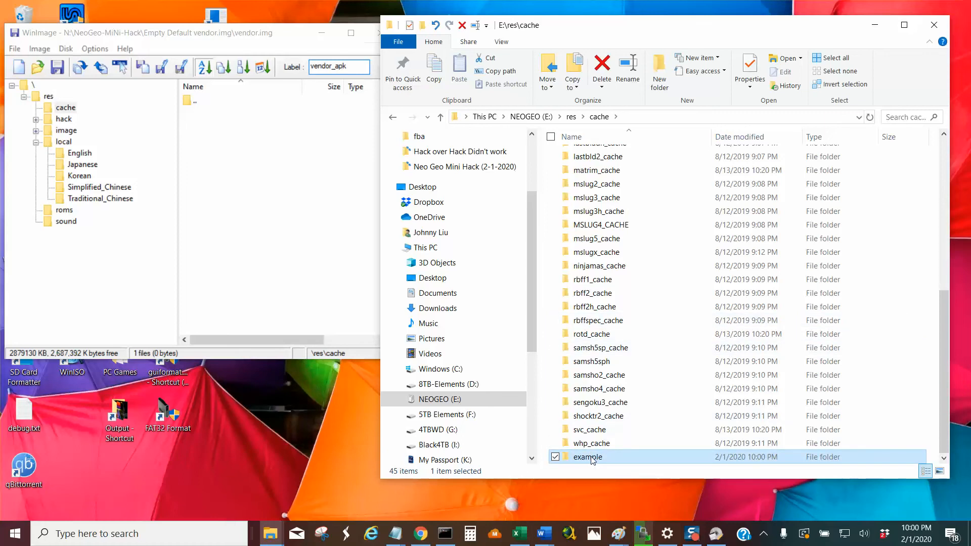
key("Return")
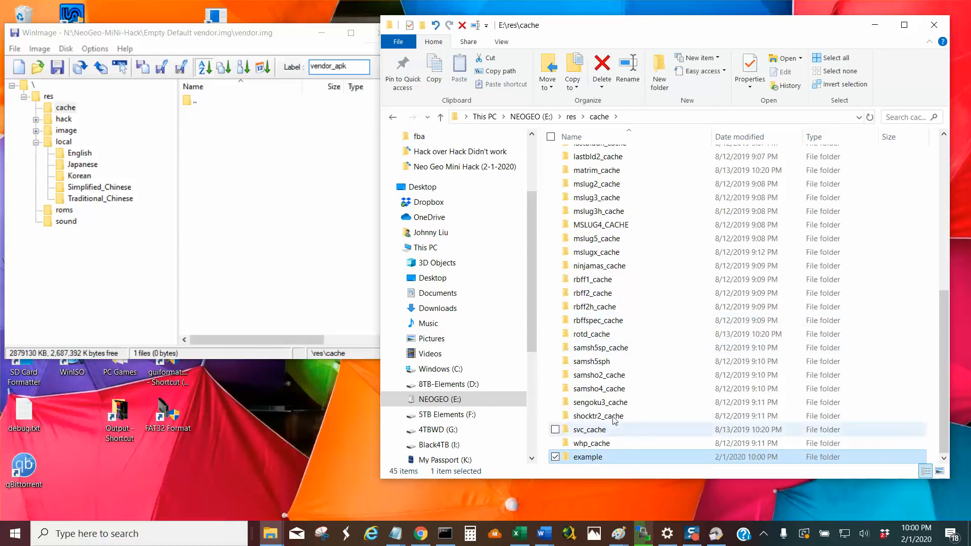
Move the six Metal Slug cache folders, mslug2_cache through mslugx_cache, into the example folder and open it.
left_click(620, 185)
left_click(622, 199, "ctrl")
left_click(623, 212, "ctrl")
left_click(625, 225, "ctrl")
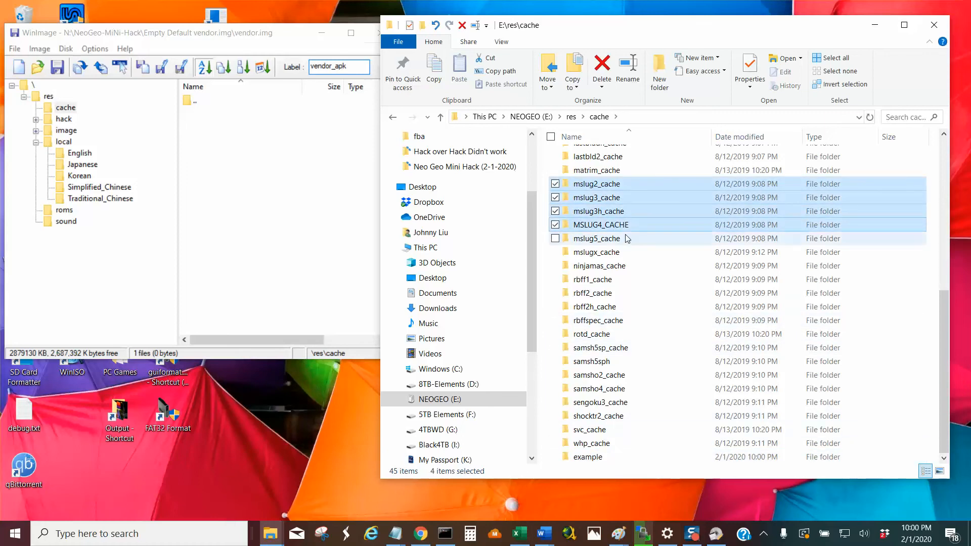
left_click(626, 239, "ctrl")
left_click(628, 252, "ctrl")
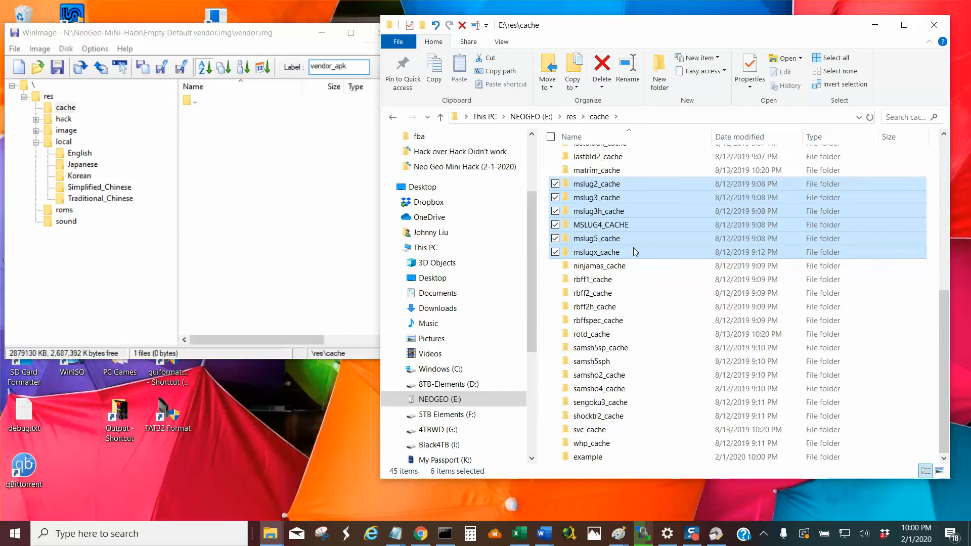
left_click_drag(627, 253, 590, 458)
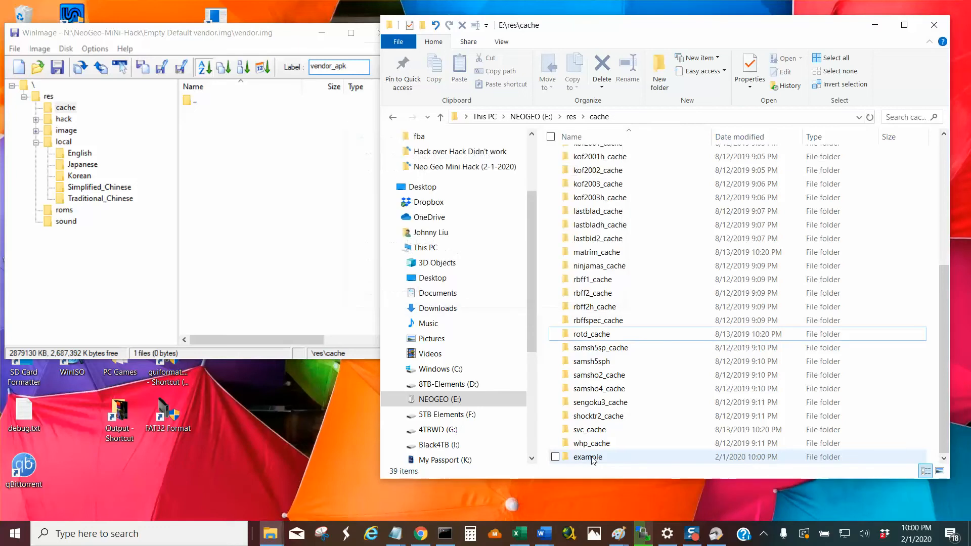
double_click(588, 457)
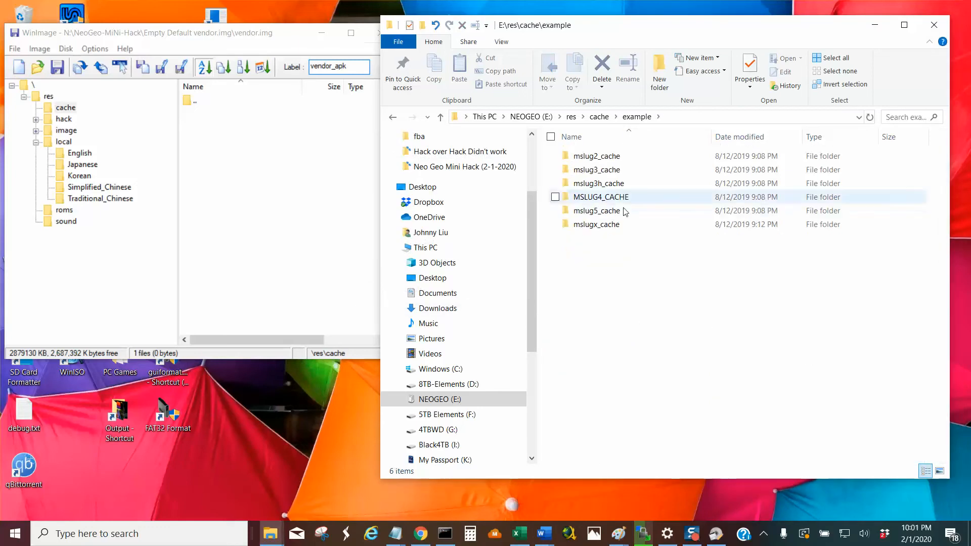
Inject the contents of the E:\res\cache\example folder into res\cache of vendor.img in WinImage and confirm the injection.
left_click(14, 49)
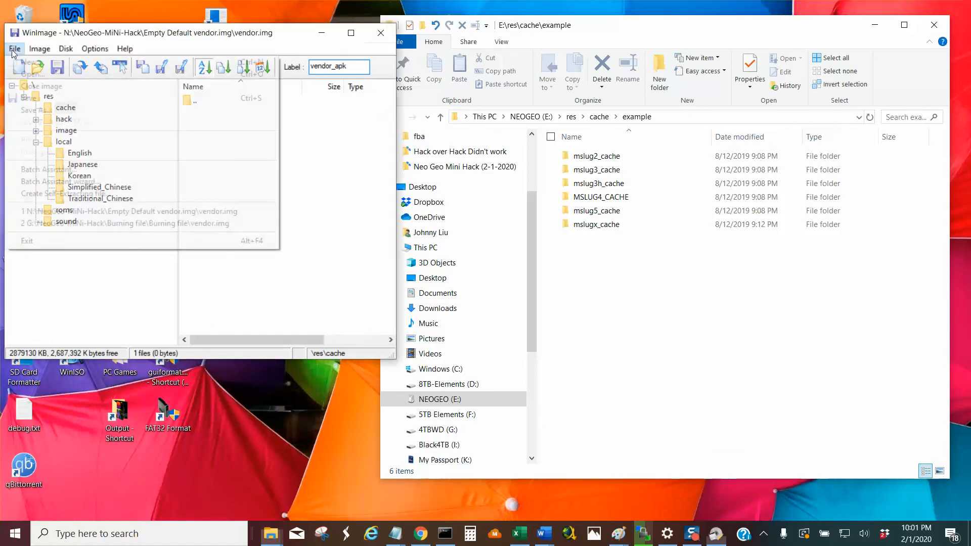
mouse_move(43, 53)
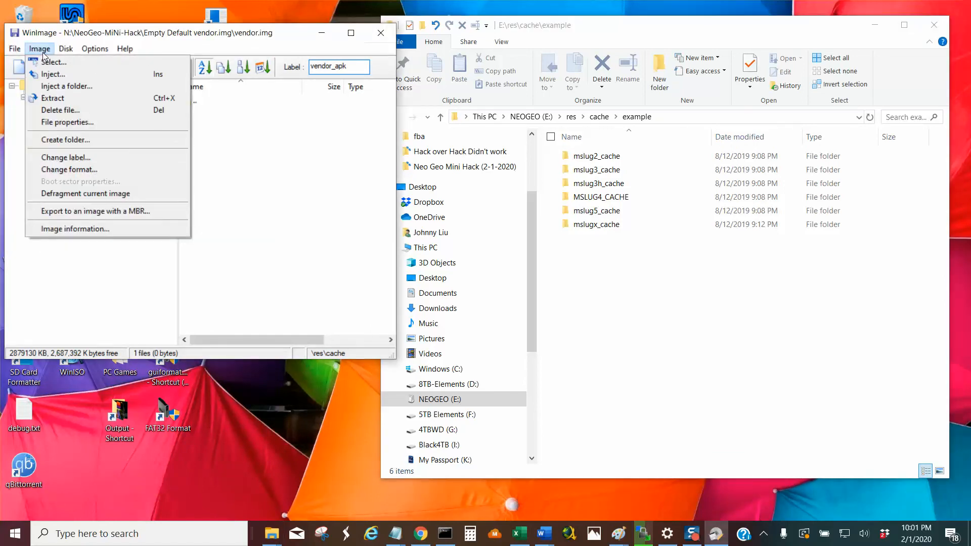
left_click(77, 86)
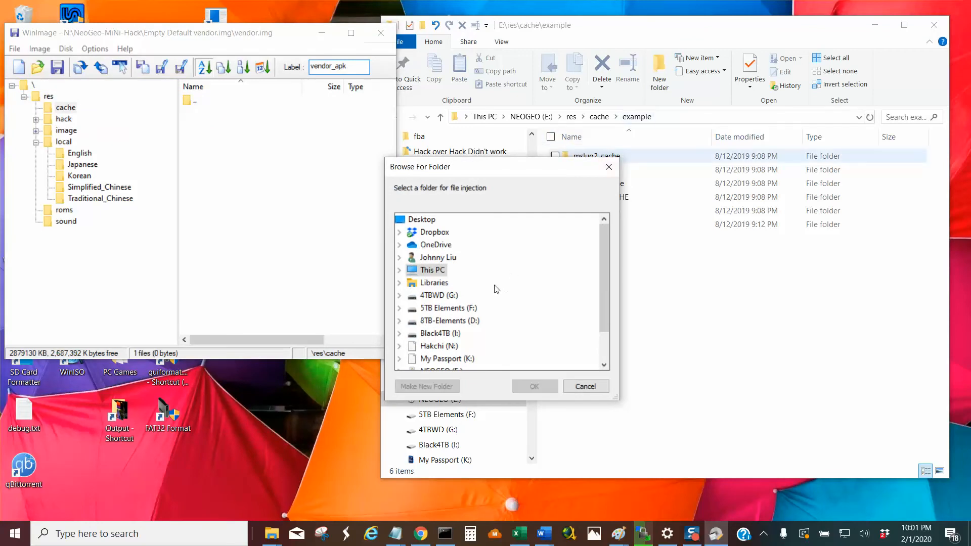
scroll(487, 340, "down", 1)
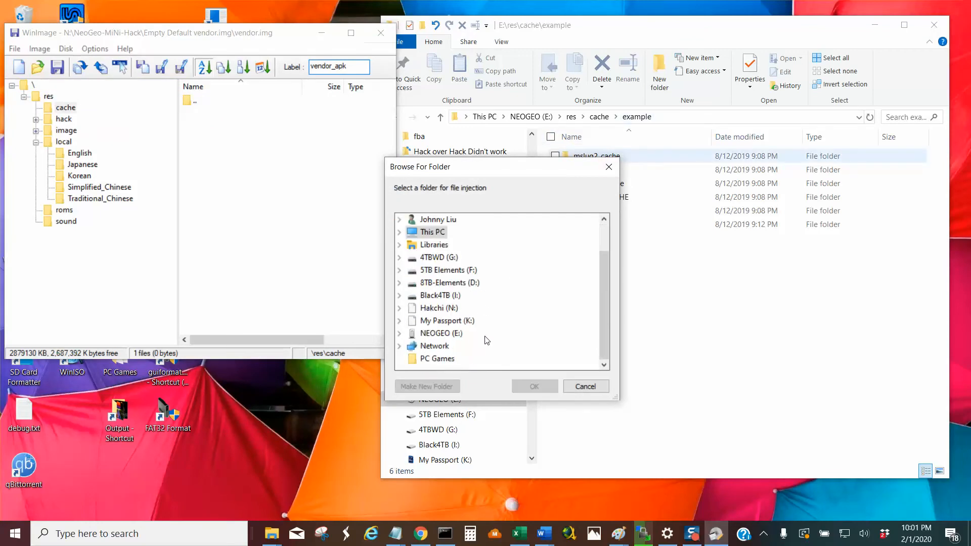
left_click(443, 335)
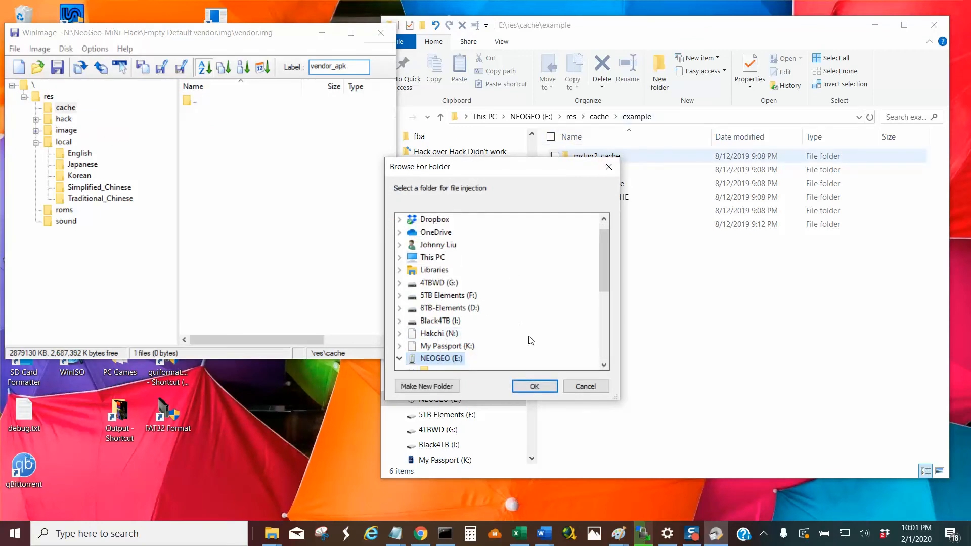
scroll(535, 340, "down", 2)
scroll(535, 339, "down", 2)
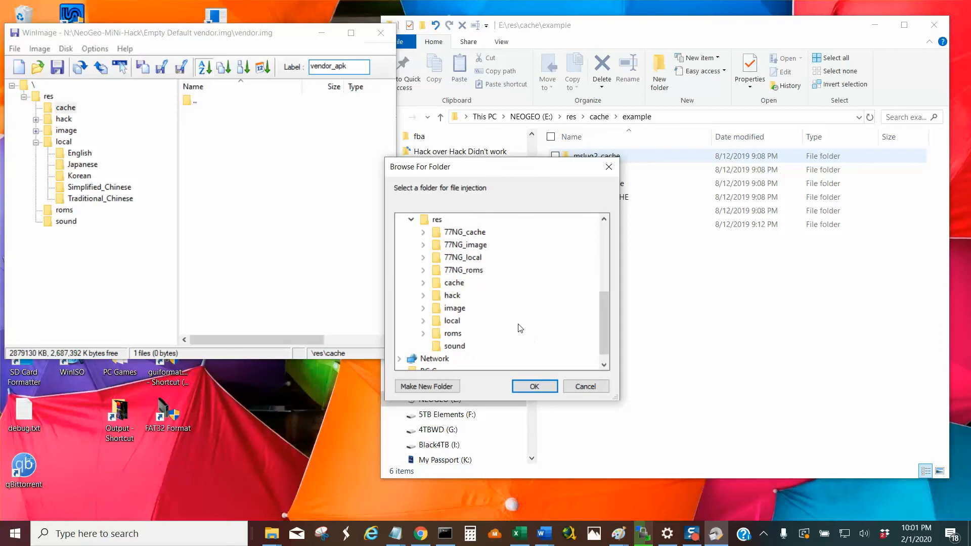
double_click(458, 282)
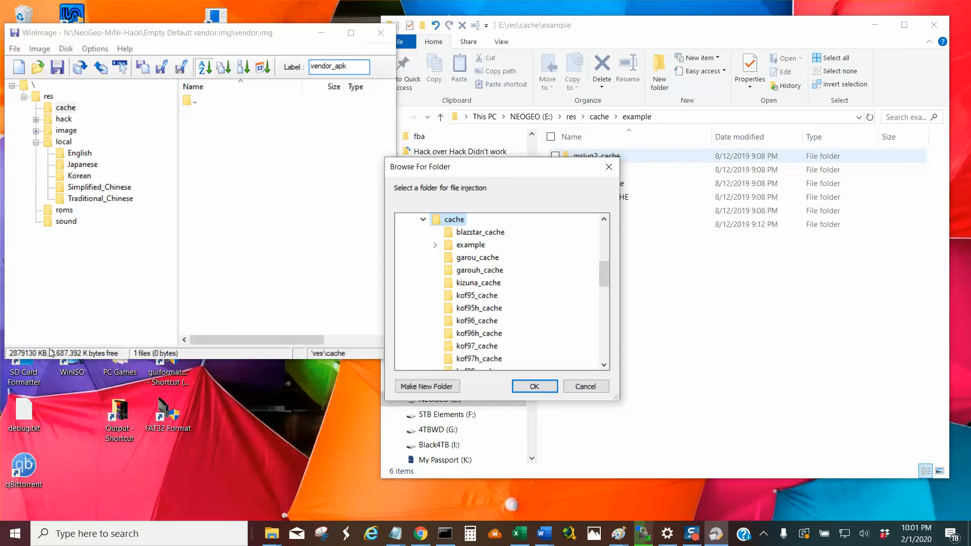
left_click(478, 249)
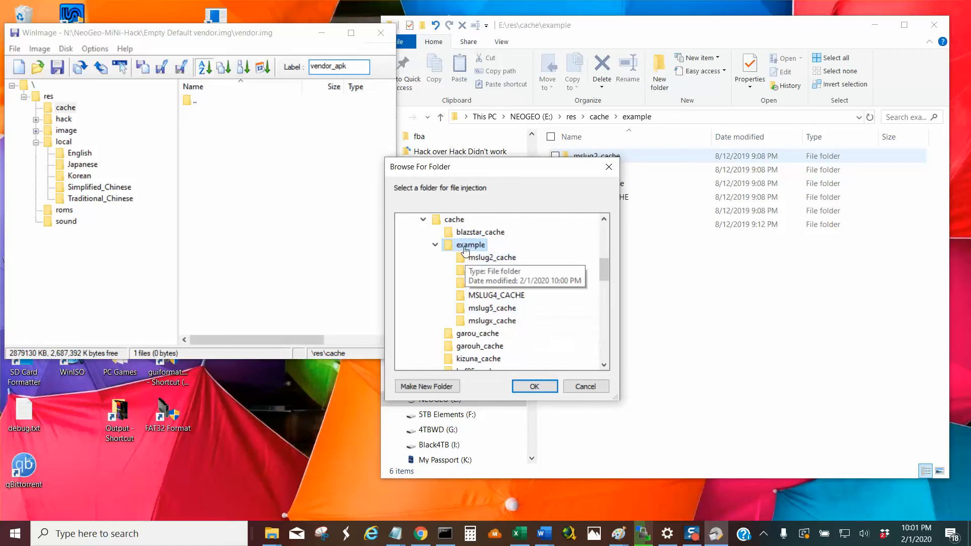
left_click(526, 388)
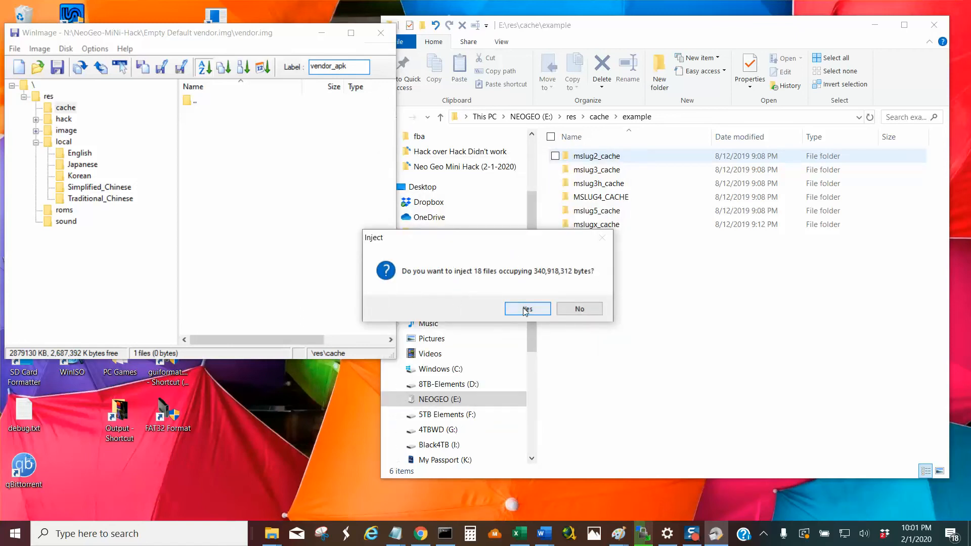
left_click(526, 309)
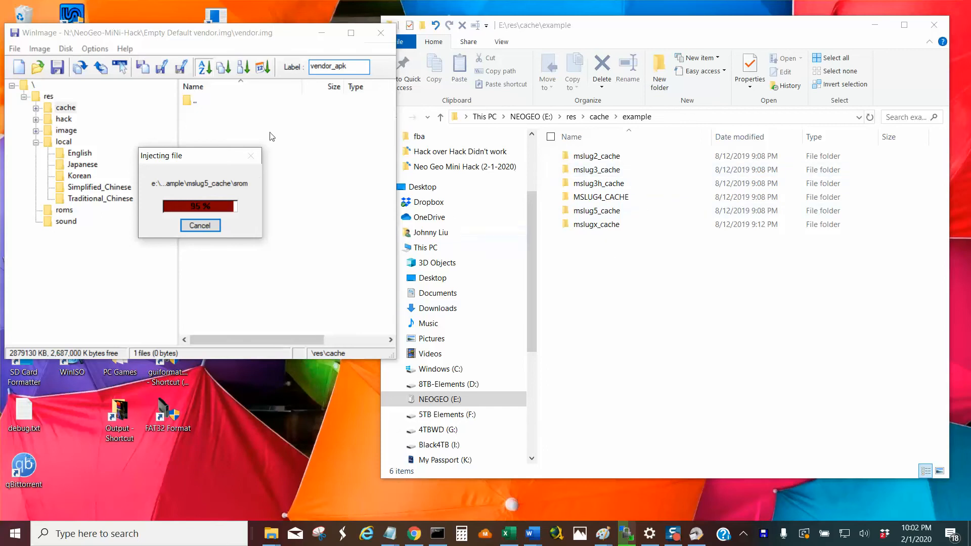
Go back up to the res folder on NEOGEO (E:) in File Explorer and select the image folder.
left_click(440, 118)
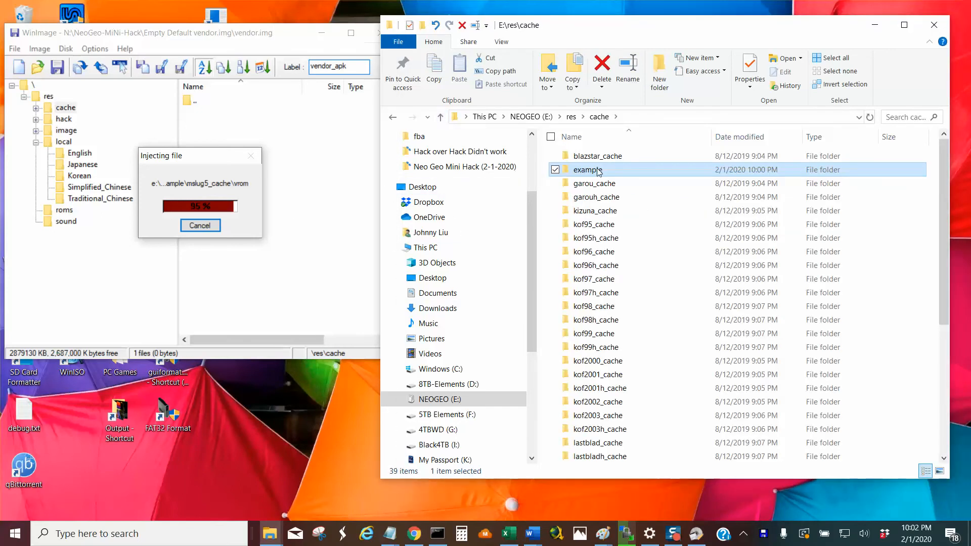
left_click(597, 171)
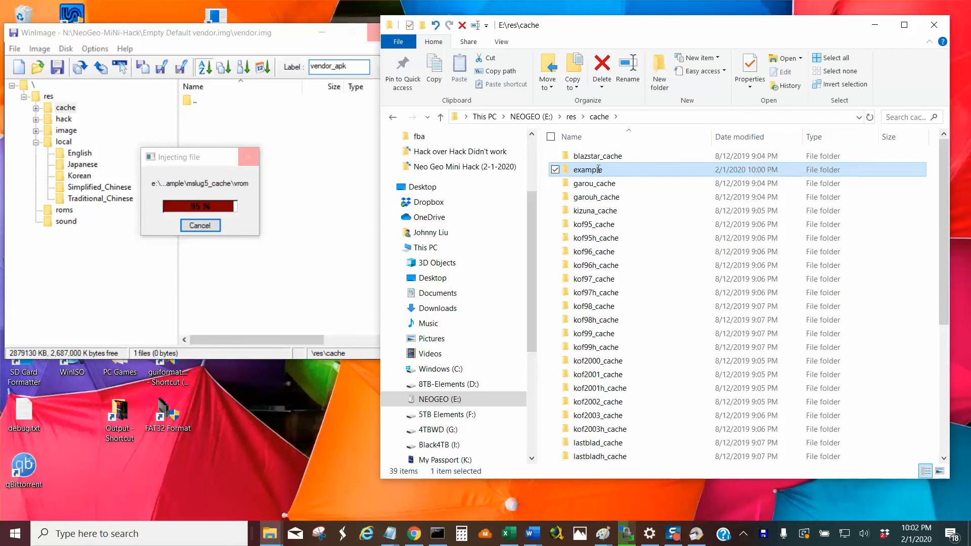
left_click(652, 175)
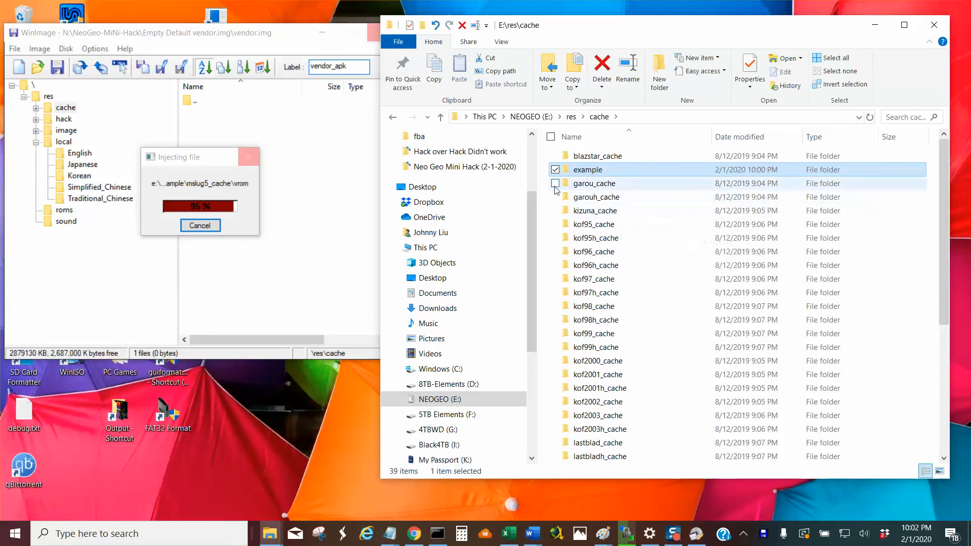
left_click(441, 118)
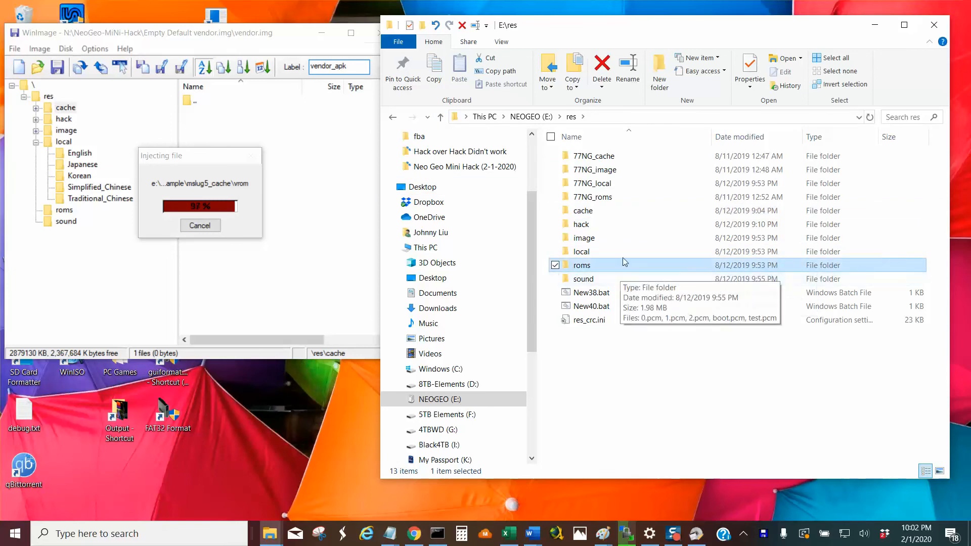
left_click(615, 238)
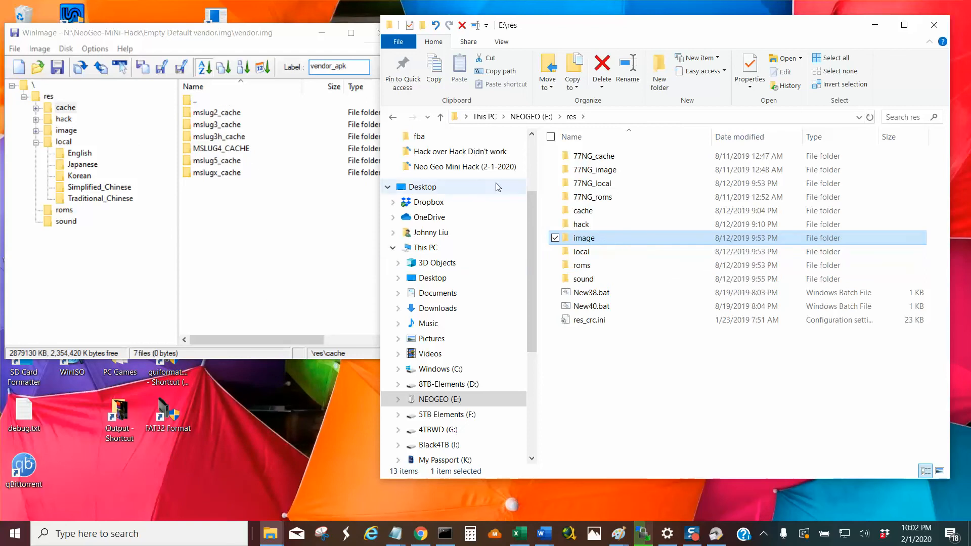
Move all six Metal Slug cache folders from the example folder back into res\cache on NEOGEO (E:).
mouse_move(598, 217)
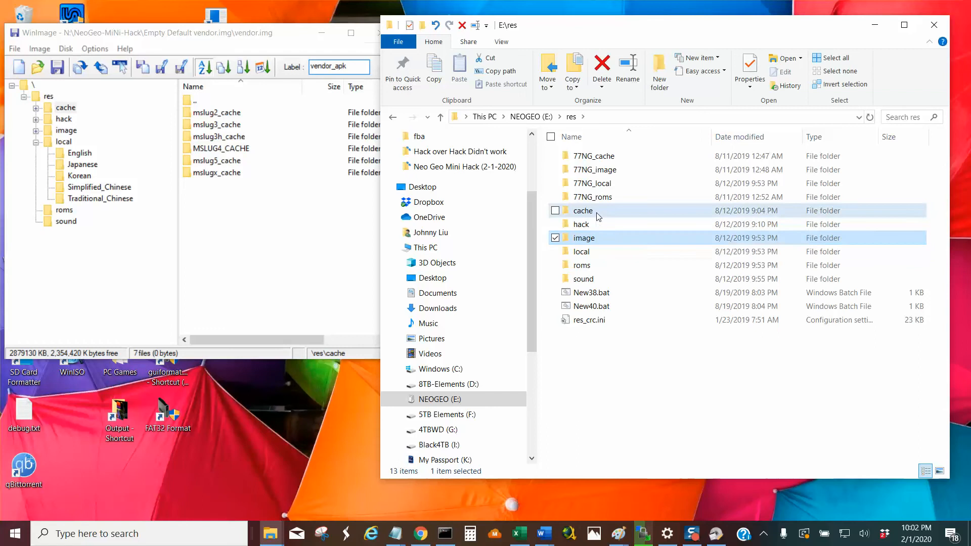
double_click(586, 211)
double_click(588, 170)
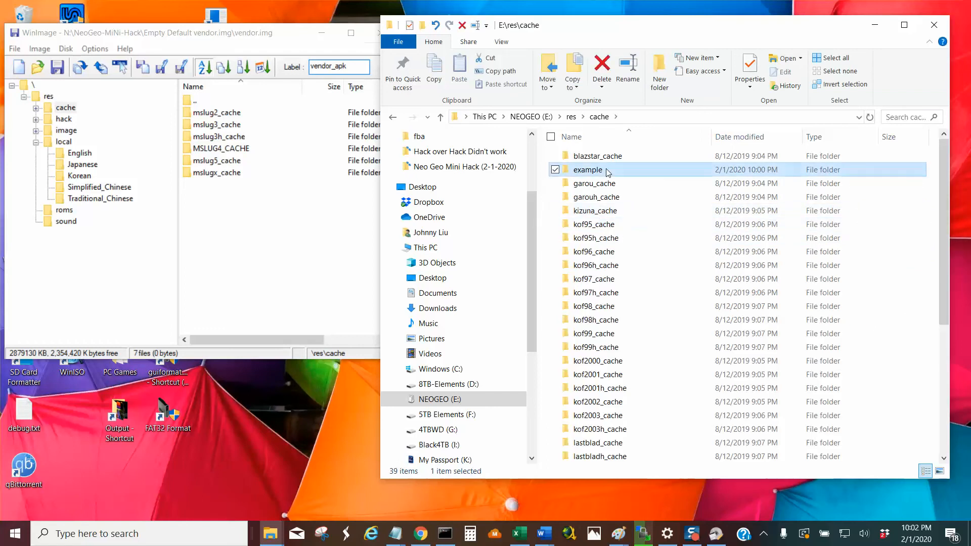
key("Down")
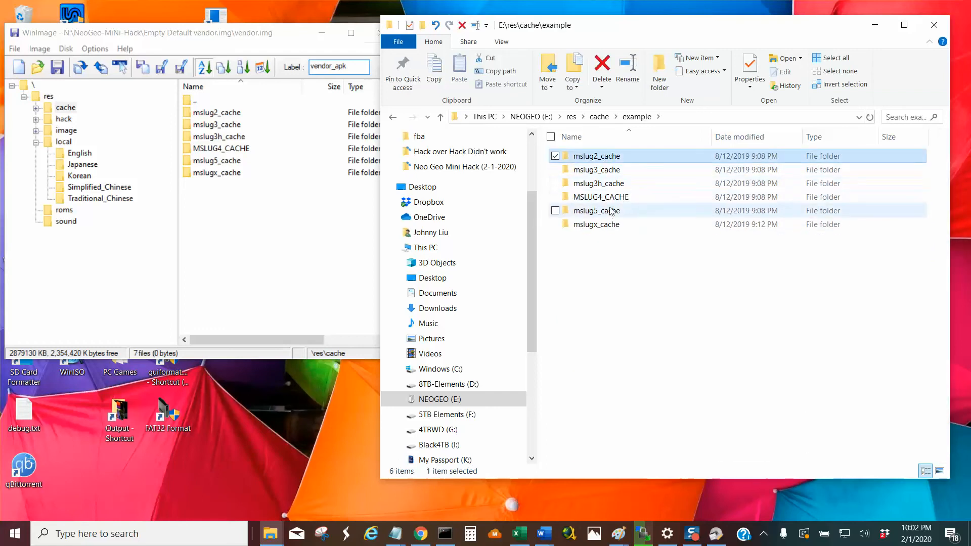
left_click(612, 225, "shift")
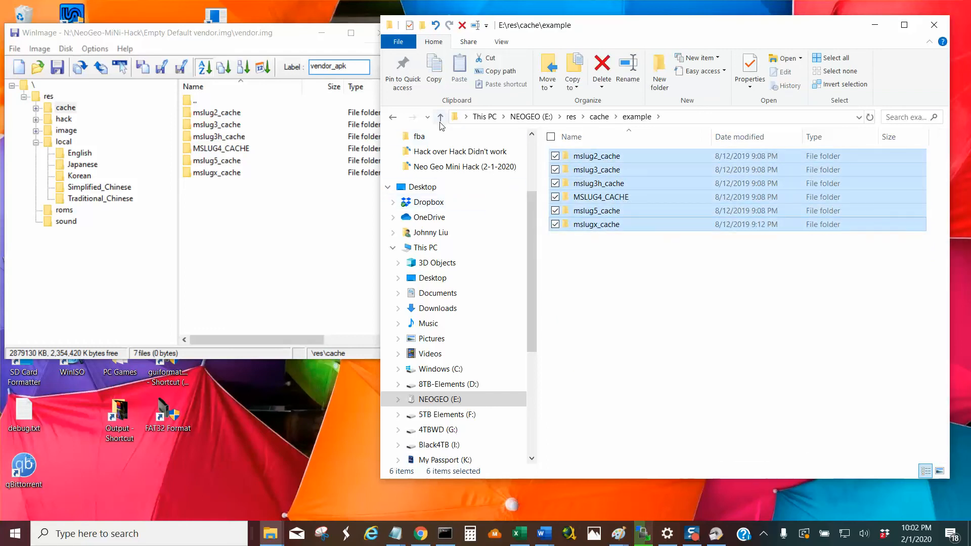
left_click(490, 59)
left_click(440, 118)
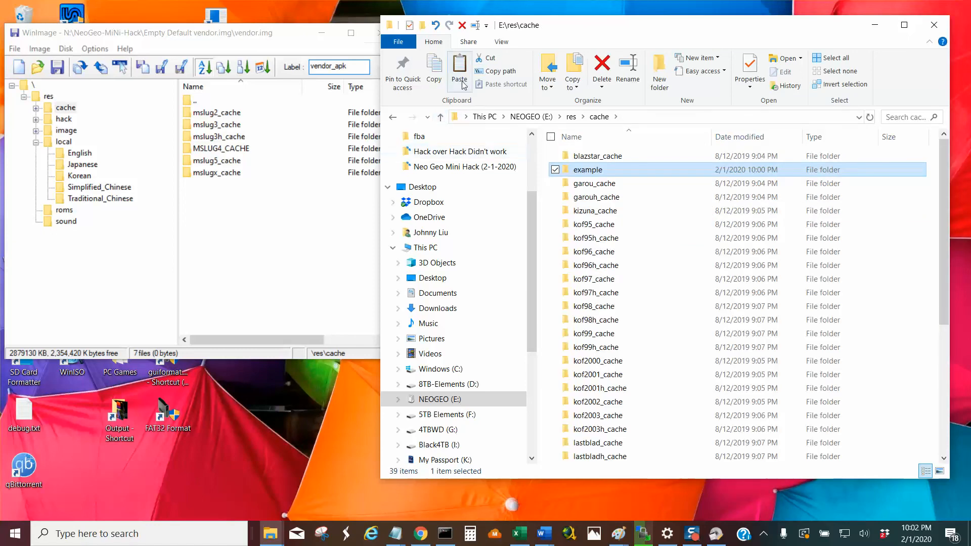
left_click(459, 69)
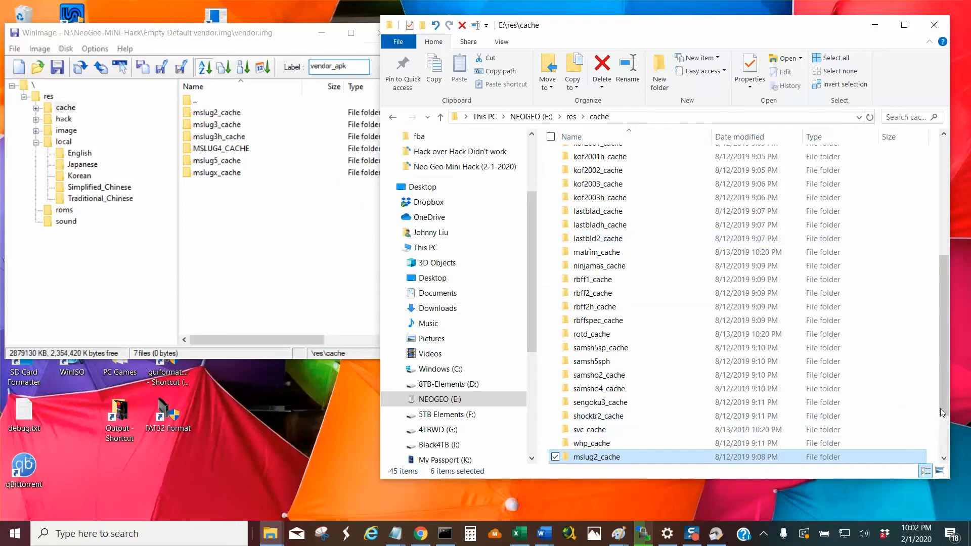
Delete the example folder from res\cache on NEOGEO (E:) and confirm the deletion.
left_click_drag(940, 409, 926, 268)
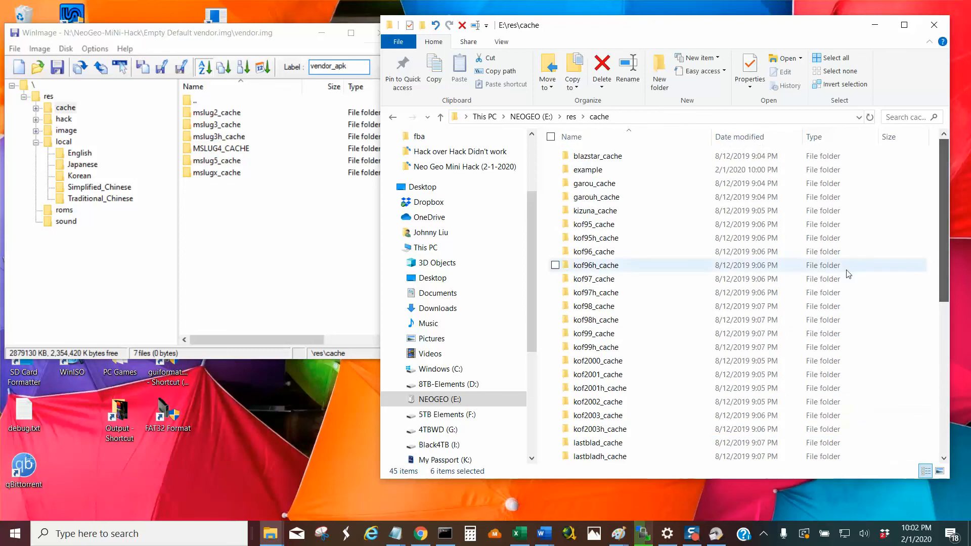
left_click(640, 170)
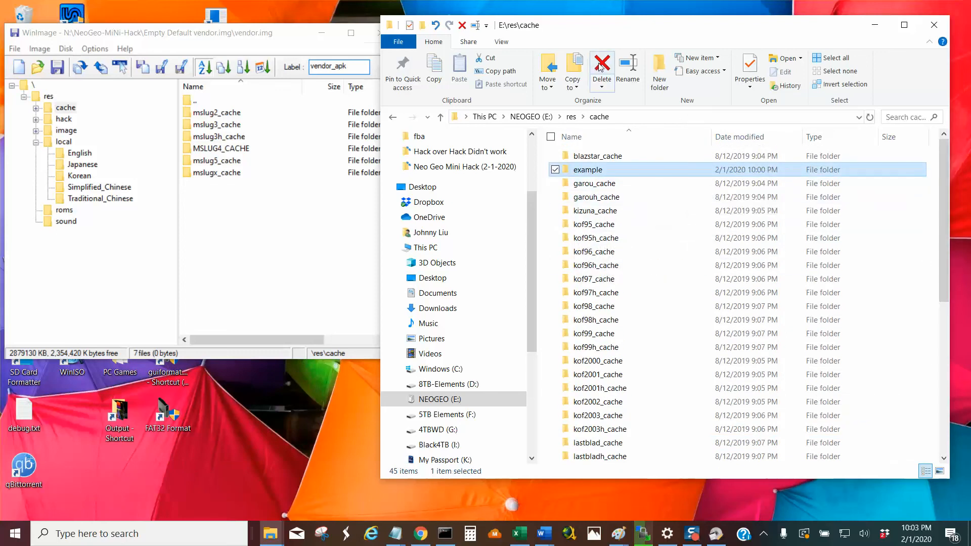
left_click(603, 89)
left_click(531, 311)
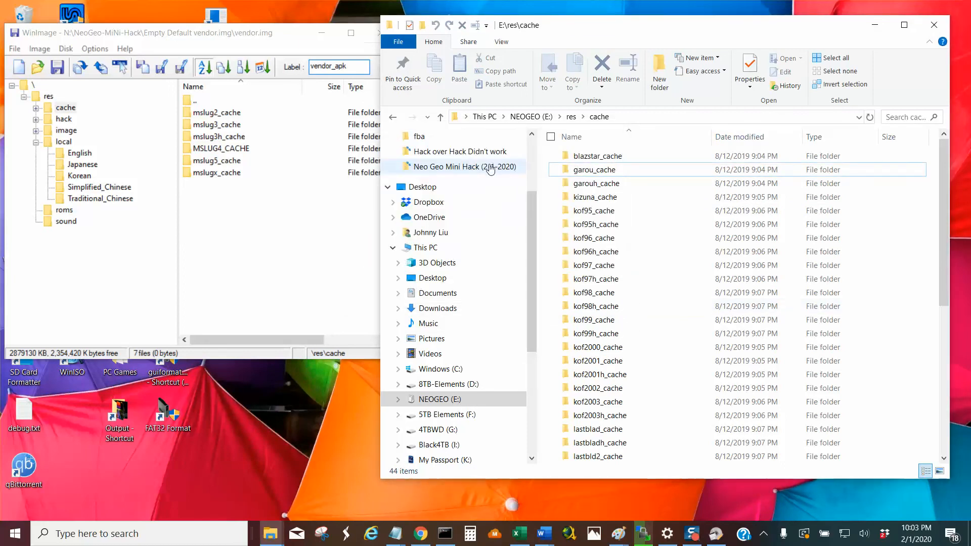
Go back up to the res folder on NEOGEO (E:) and open its roms folder.
left_click(441, 118)
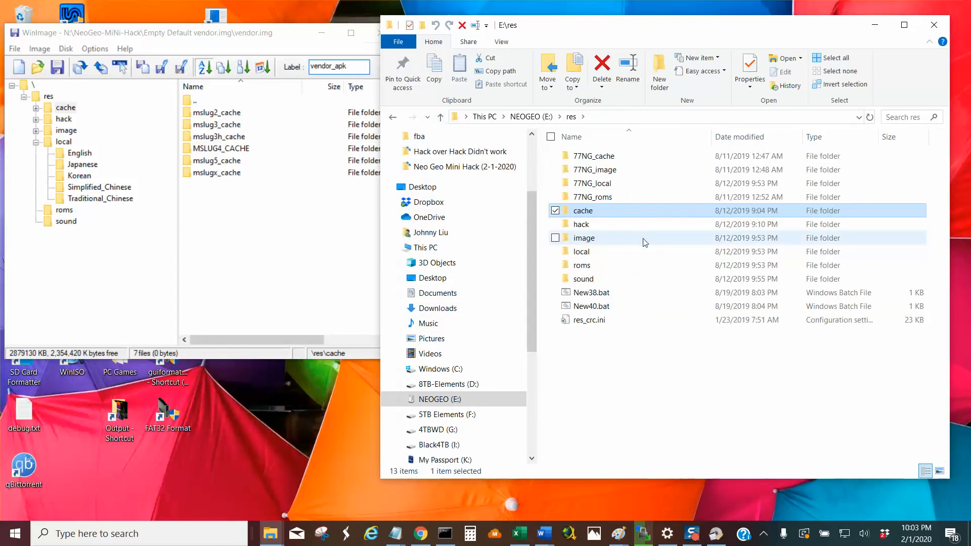
double_click(603, 266)
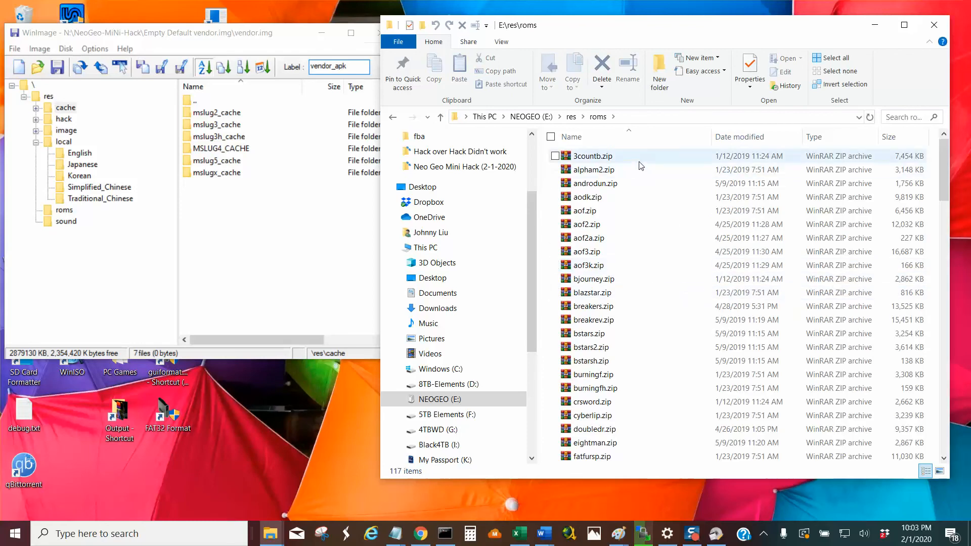
mouse_move(641, 166)
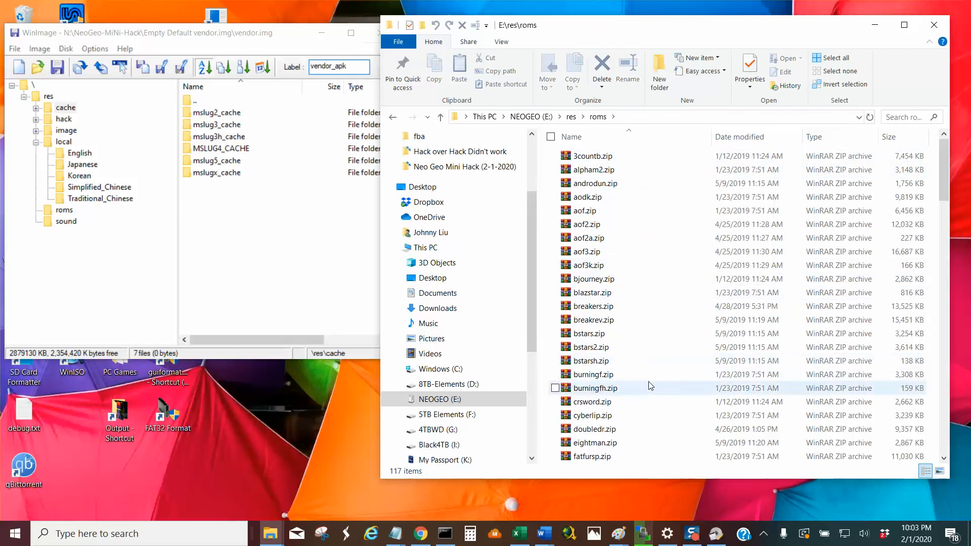
left_click(643, 320)
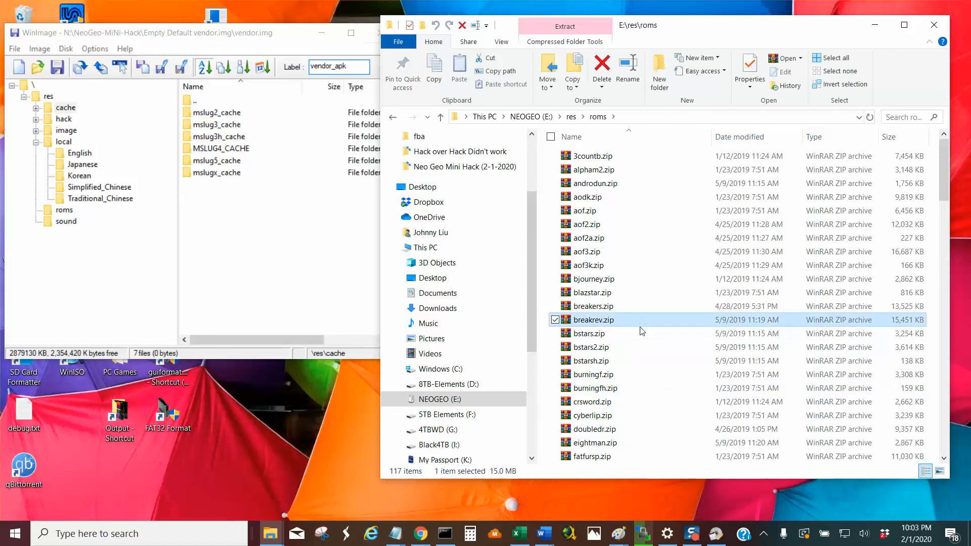
key("m")
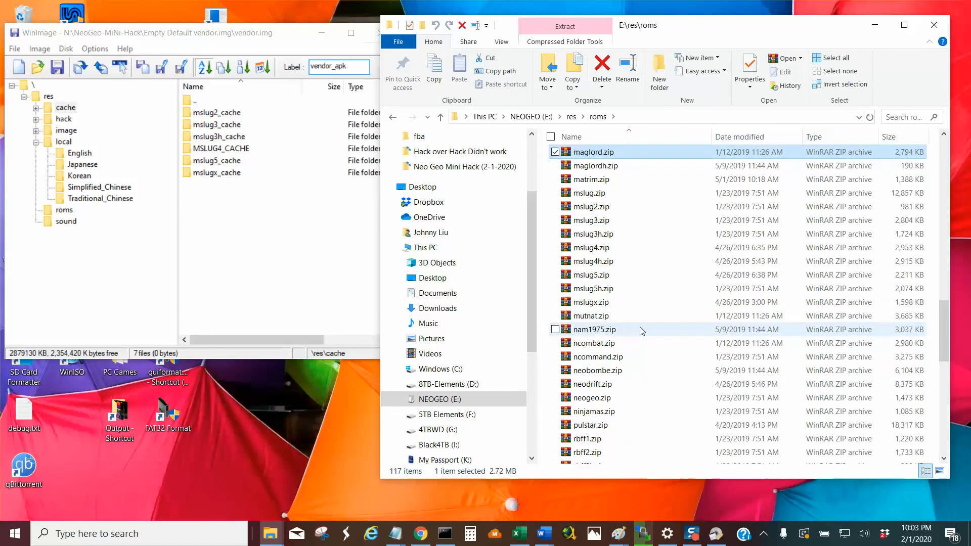
left_click(623, 304)
left_click(623, 291, "ctrl")
left_click(620, 277, "ctrl")
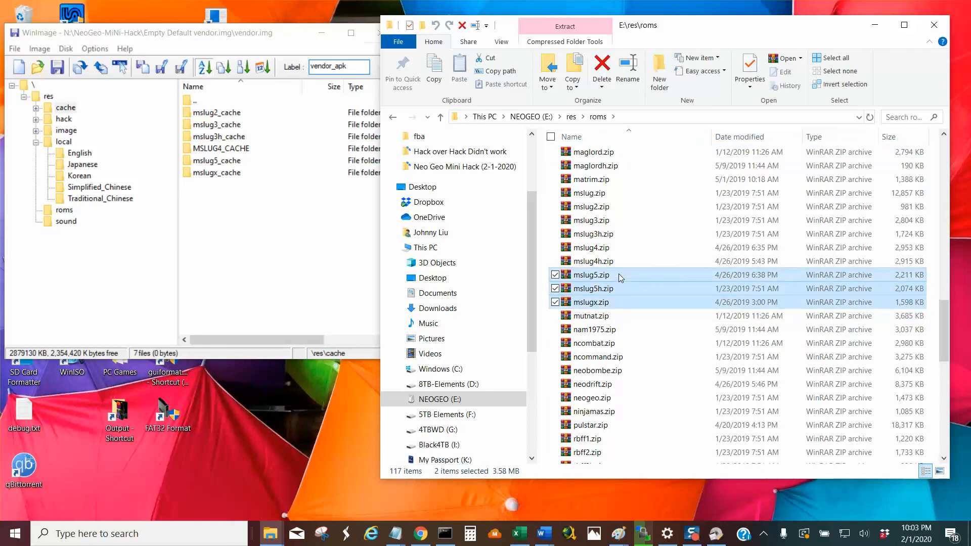
left_click(618, 261, "ctrl")
left_click(617, 248, "ctrl")
left_click(617, 233, "ctrl")
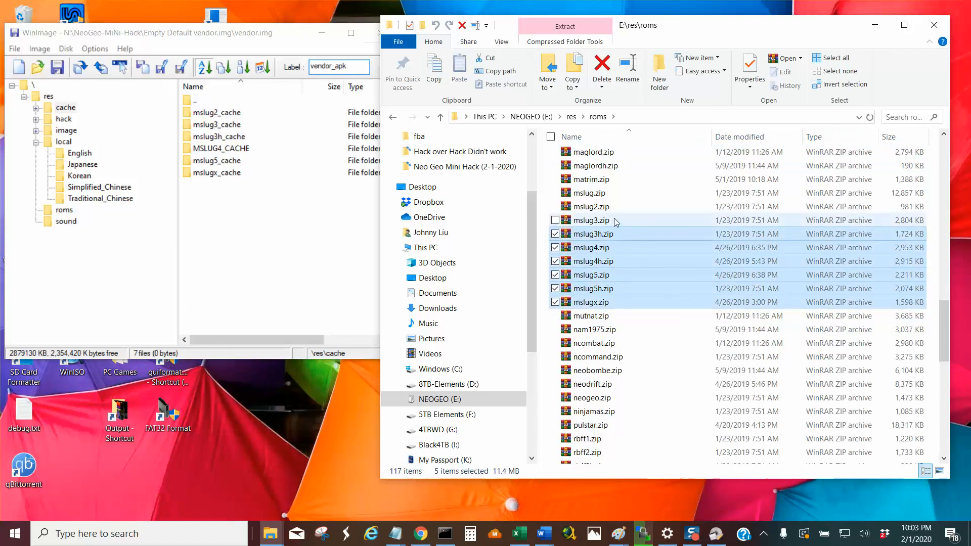
left_click(614, 220, "ctrl")
left_click(612, 207, "ctrl")
left_click(612, 194, "ctrl")
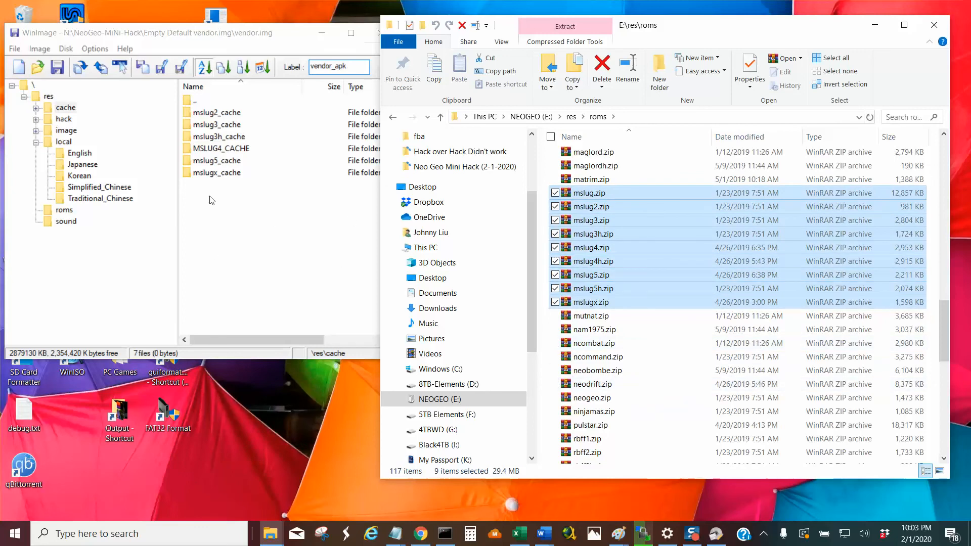
Open res\roms of vendor.img in WinImage, and create and open a folder named group in E:\res\roms in File Explorer.
left_click(64, 210)
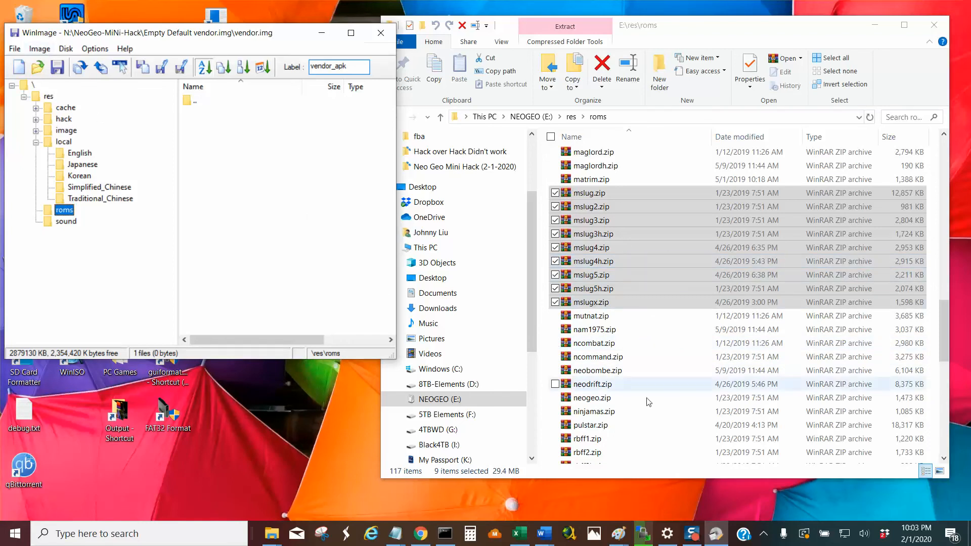
right_click(672, 344)
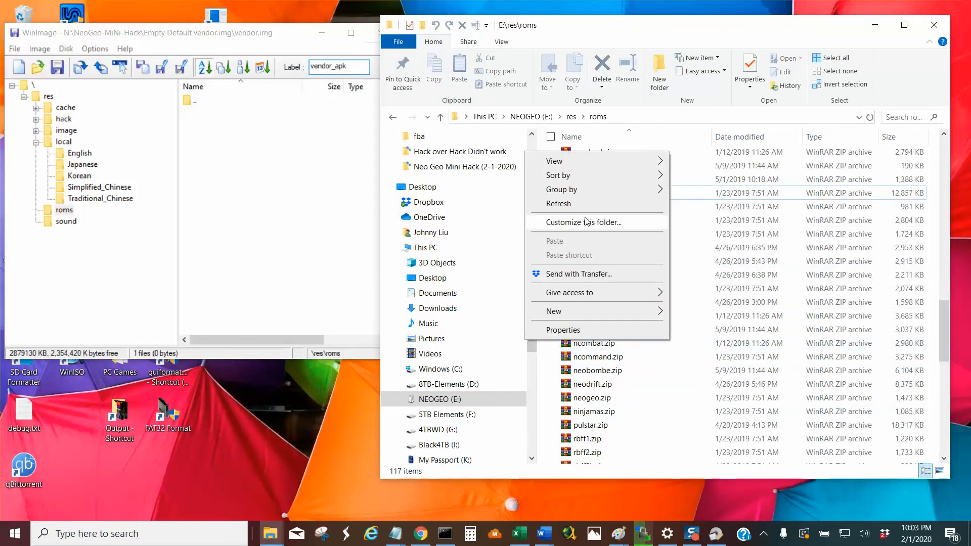
mouse_move(559, 165)
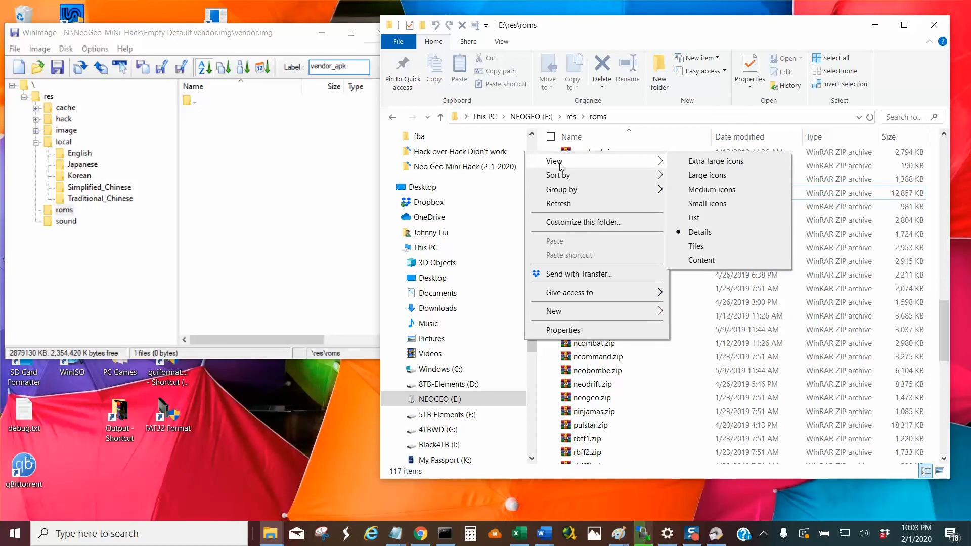
left_click(661, 89)
left_click(663, 89)
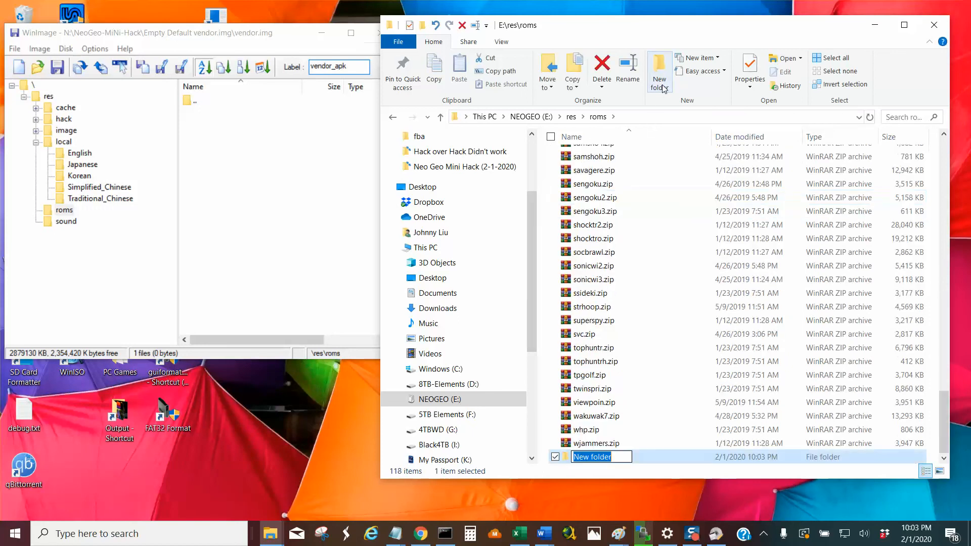
type("gr")
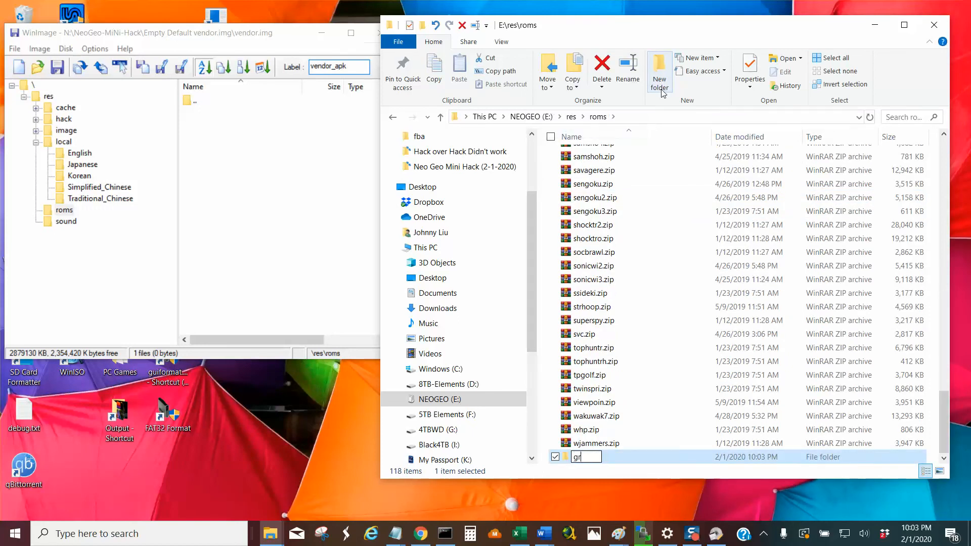
type("oup")
key("Return")
key("Return")
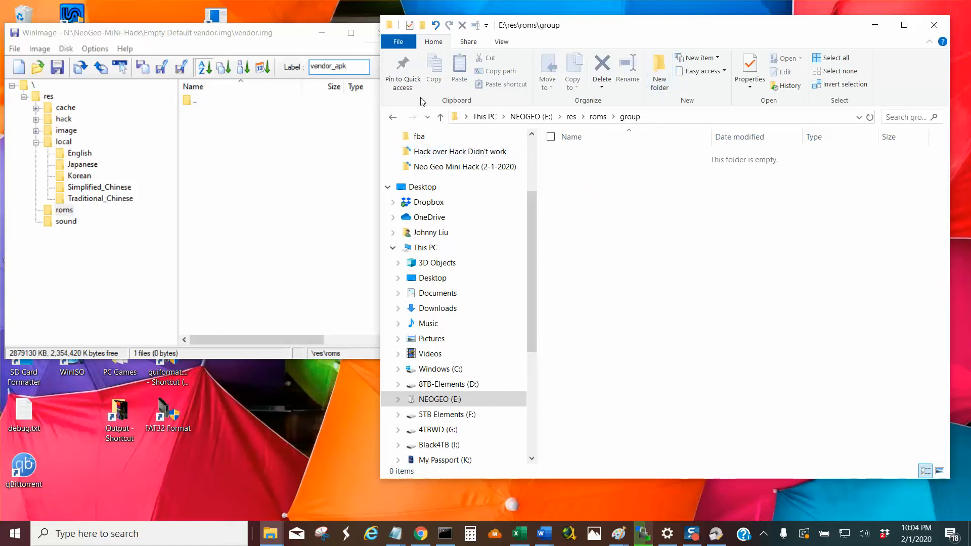
Move the nine Metal Slug ROM archives, mslug.zip through mslugx.zip, from E:\res\roms into the group folder.
left_click(441, 116)
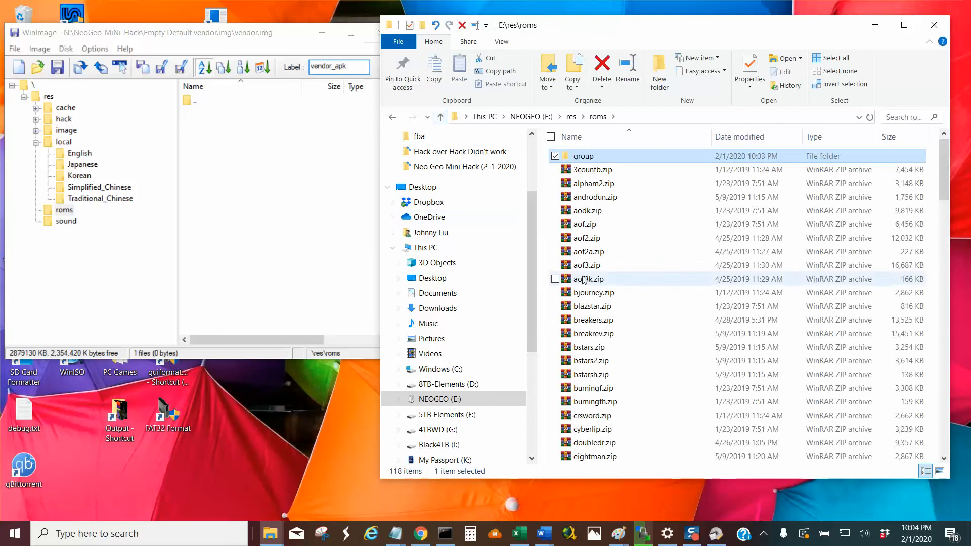
left_click(623, 306)
key("m")
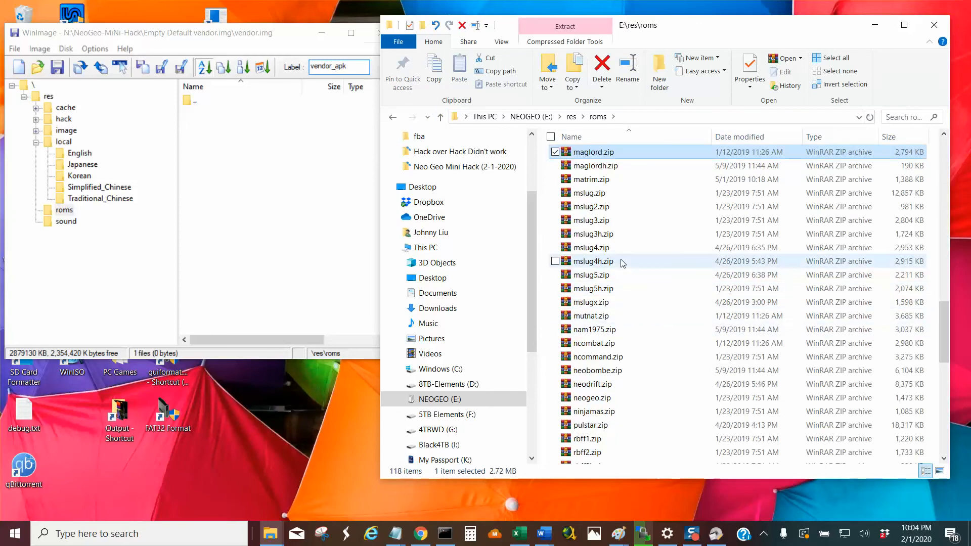
left_click(607, 197)
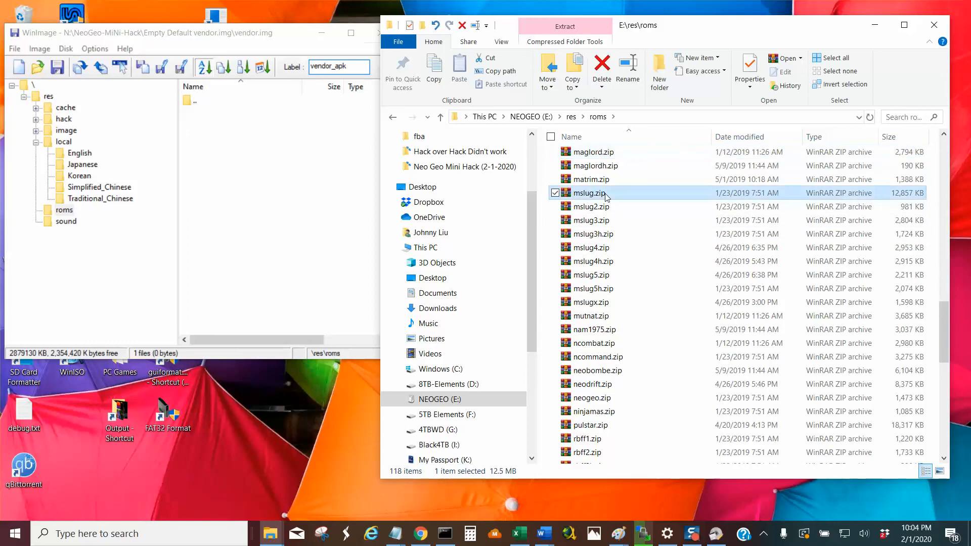
left_click(607, 302, "shift")
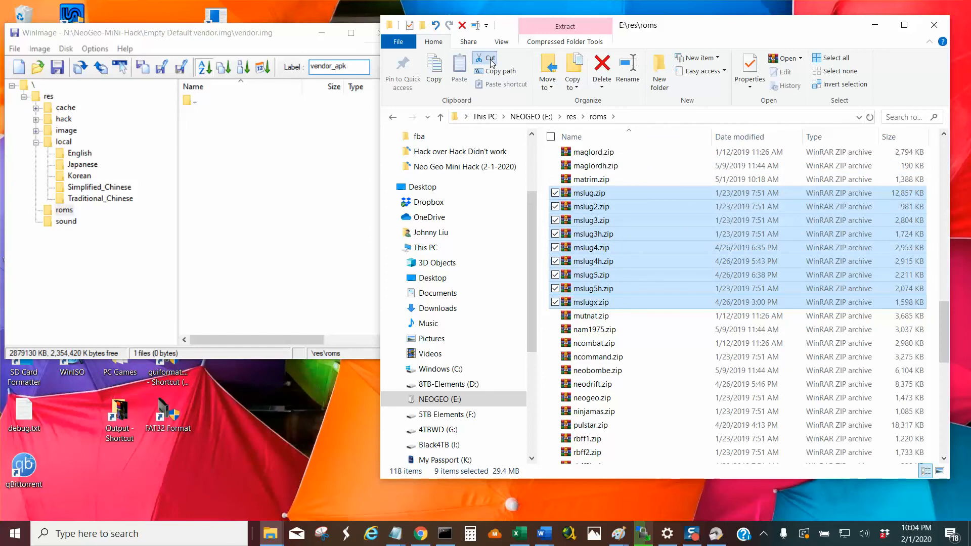
left_click_drag(944, 309, 945, 167)
double_click(583, 156)
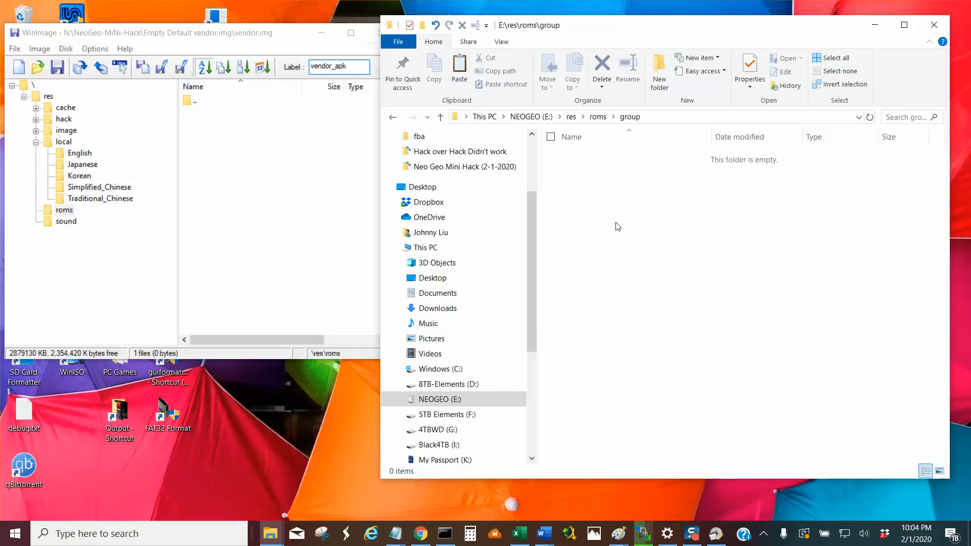
left_click(463, 84)
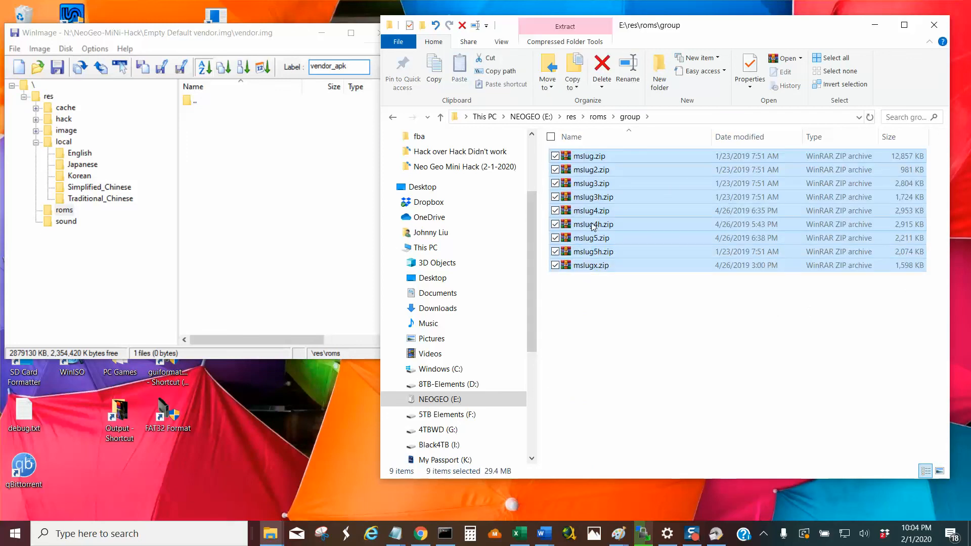
Inject the contents of E:\res\roms\group into res\roms of vendor.img in WinImage and confirm the injection.
left_click(39, 49)
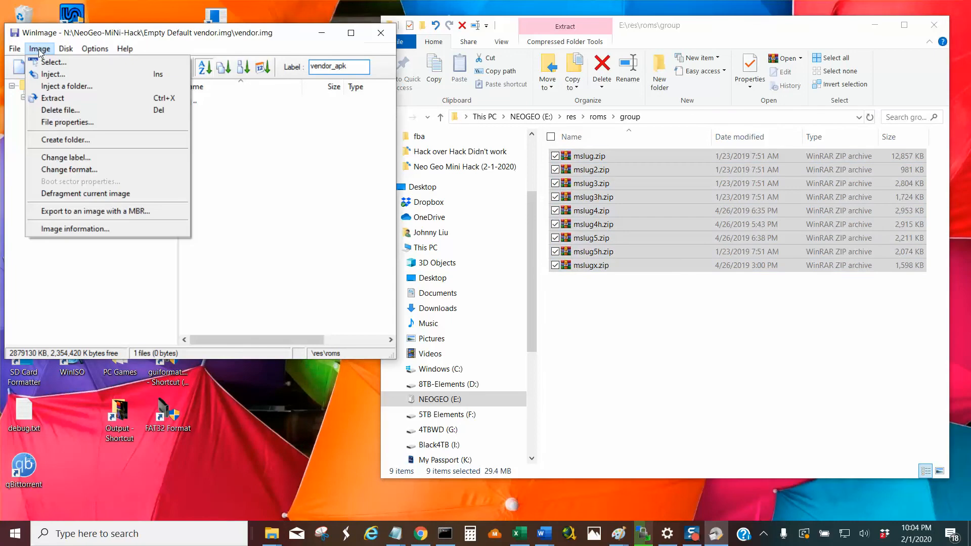
left_click(76, 86)
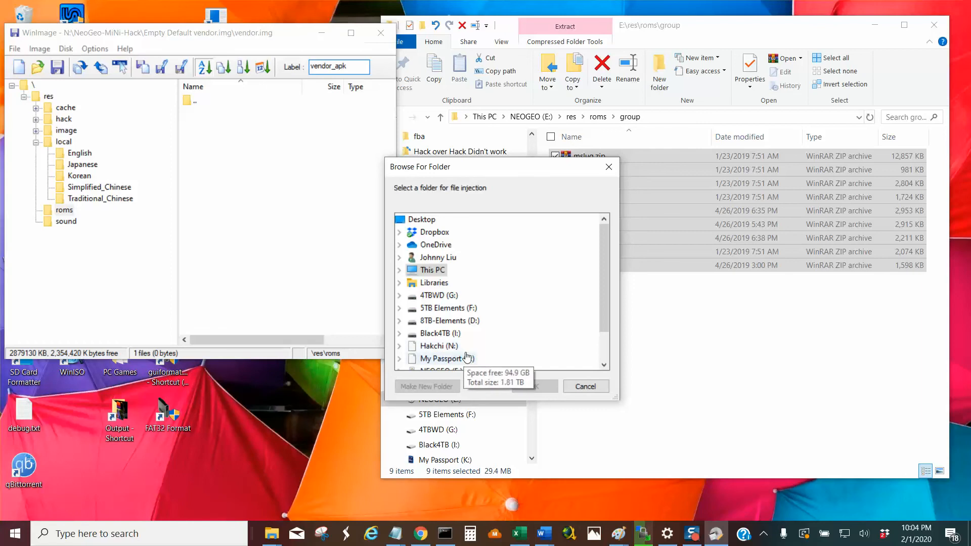
left_click(605, 364)
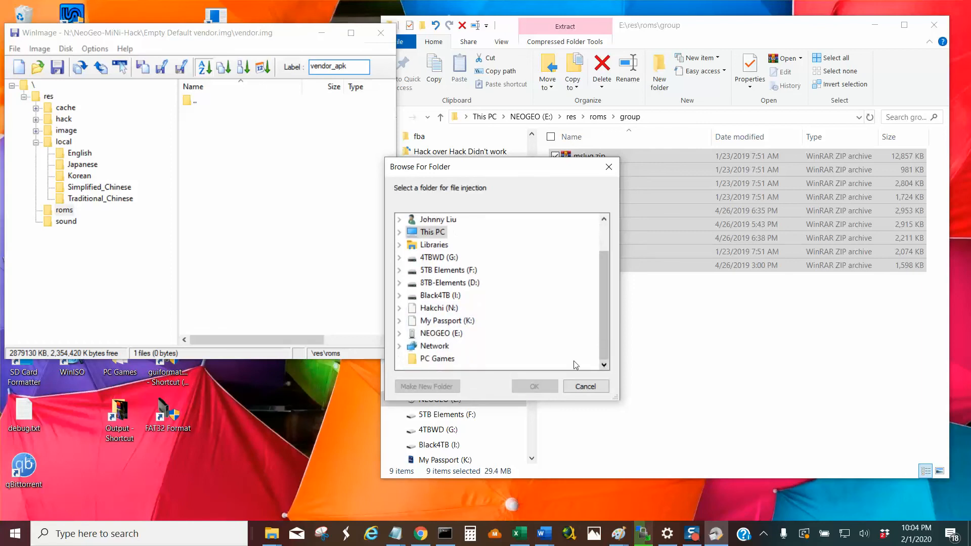
left_click(445, 358)
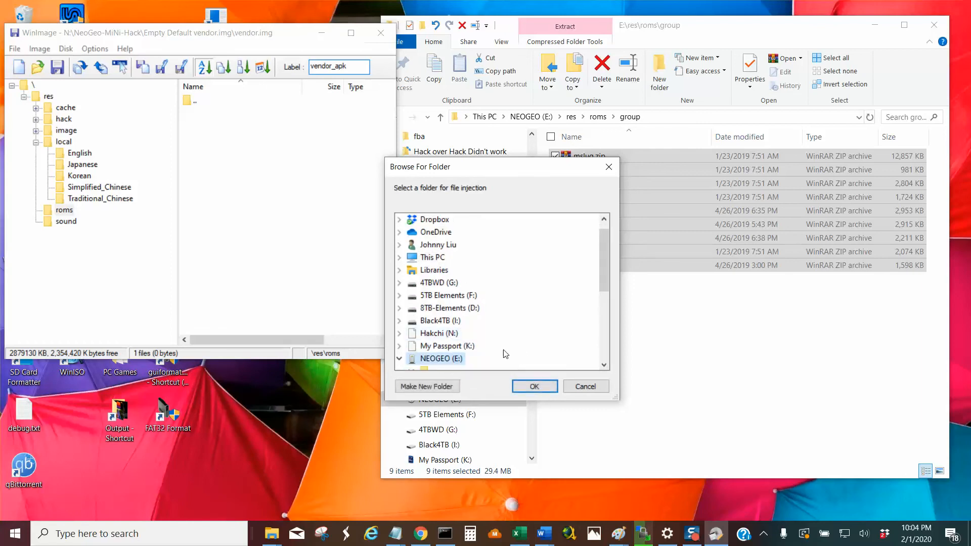
left_click(604, 365)
left_click(604, 366)
left_click(604, 365)
left_click(604, 366)
left_click(604, 365)
left_click(604, 365)
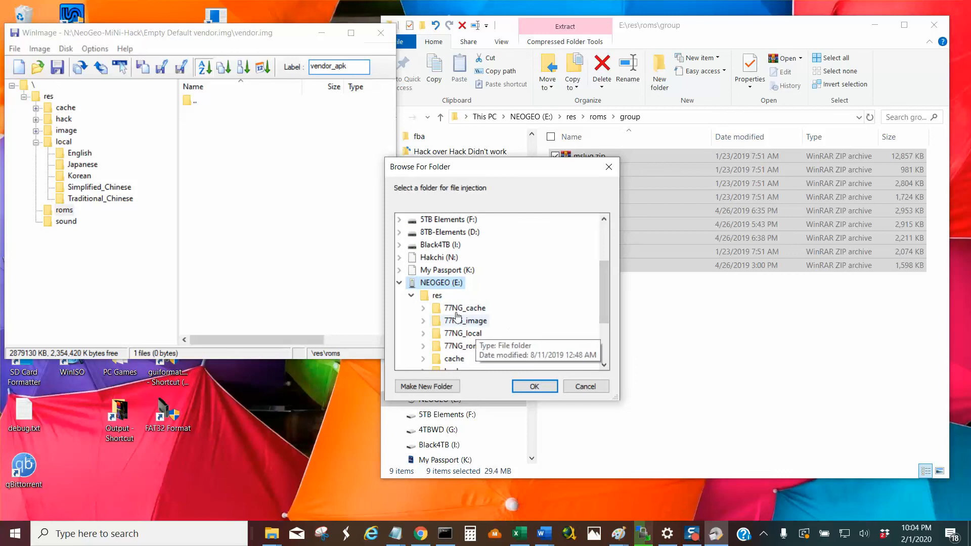
left_click(603, 365)
left_click(603, 365)
left_click(604, 366)
left_click(603, 365)
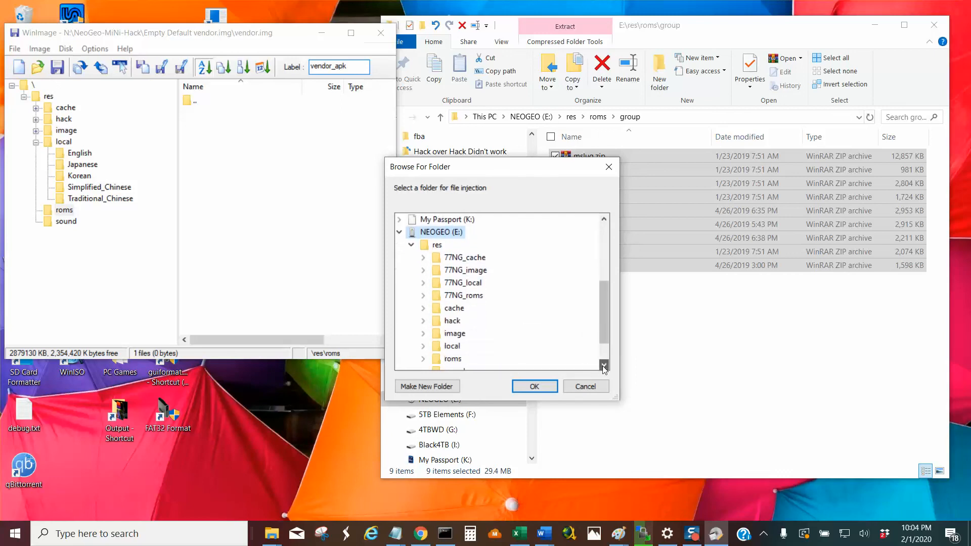
double_click(453, 359)
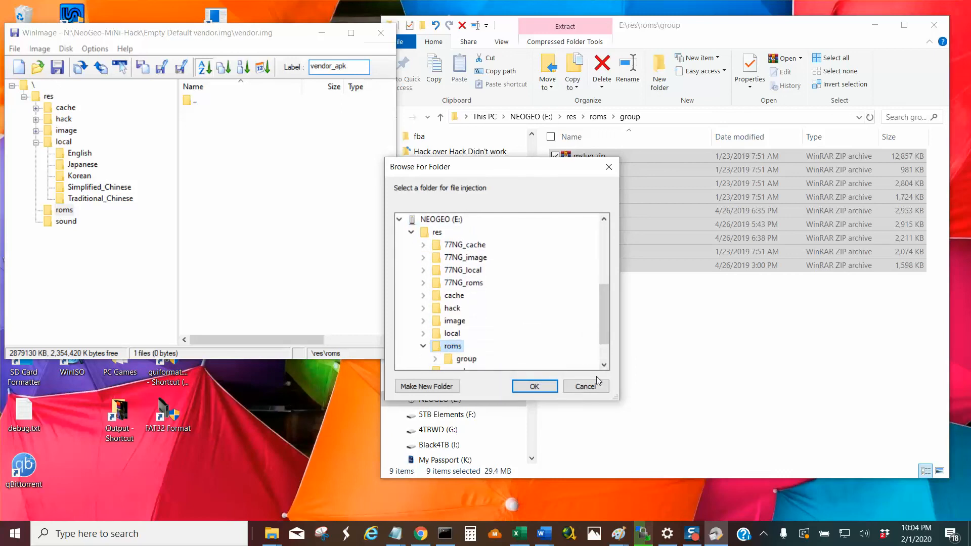
left_click(470, 358)
left_click(605, 366)
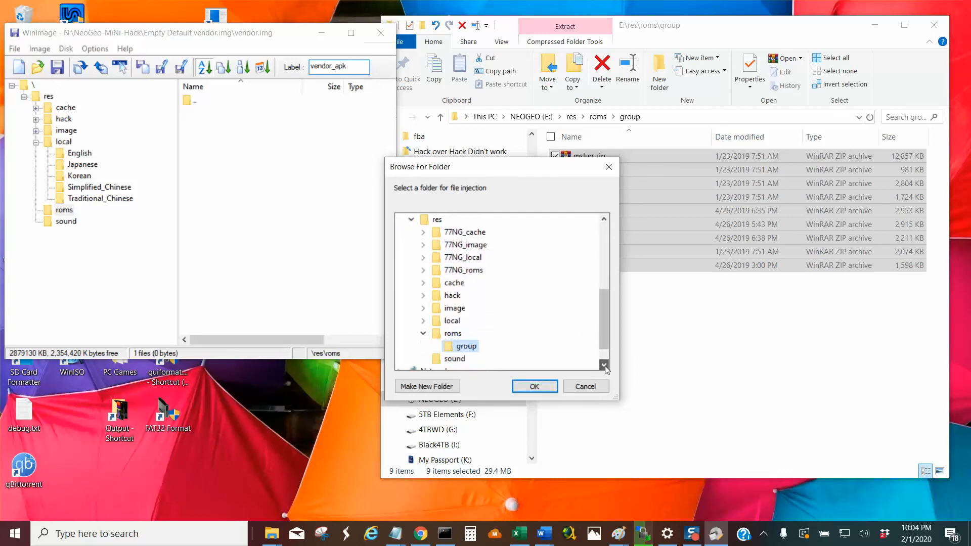
left_click(605, 366)
left_click(605, 365)
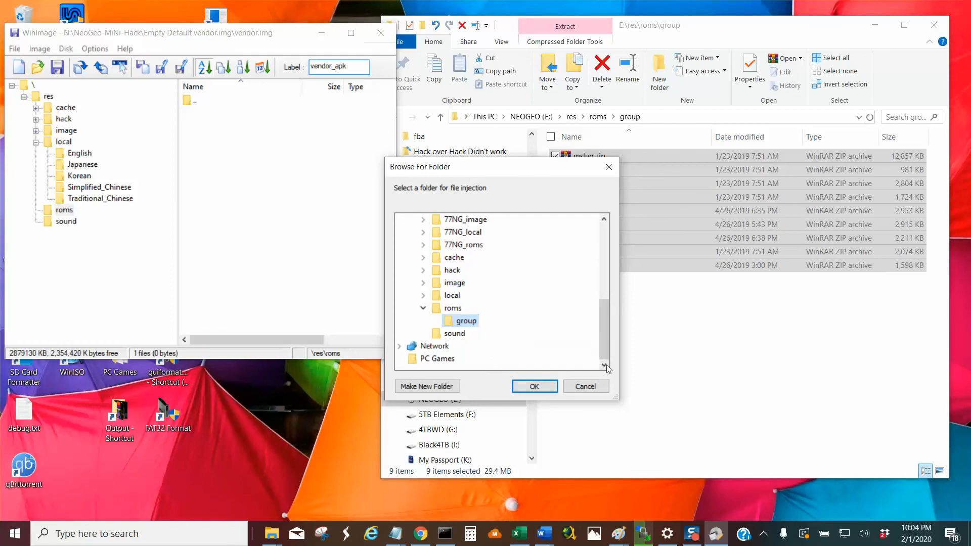
left_click(530, 385)
left_click(506, 309)
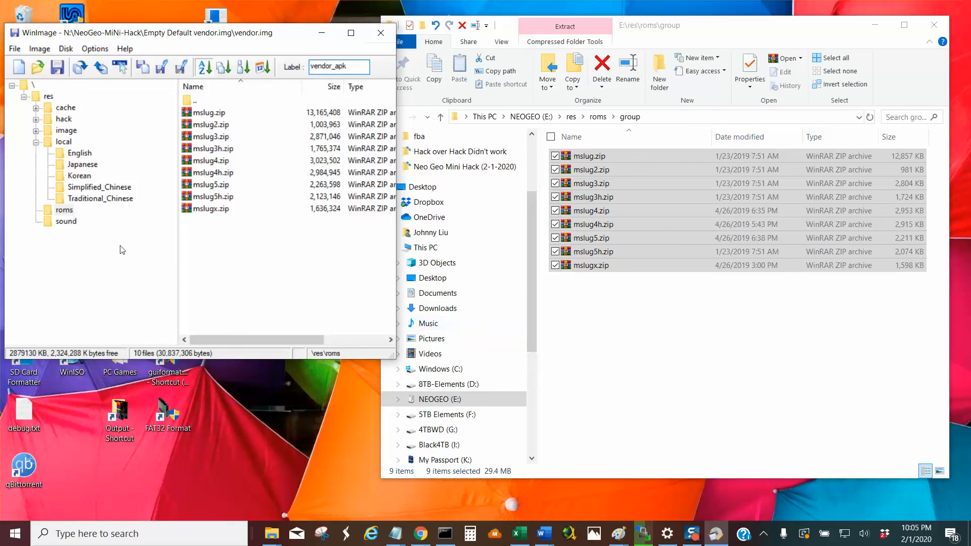
Open the res\image\games folder of vendor.img in WinImage.
left_click(66, 130)
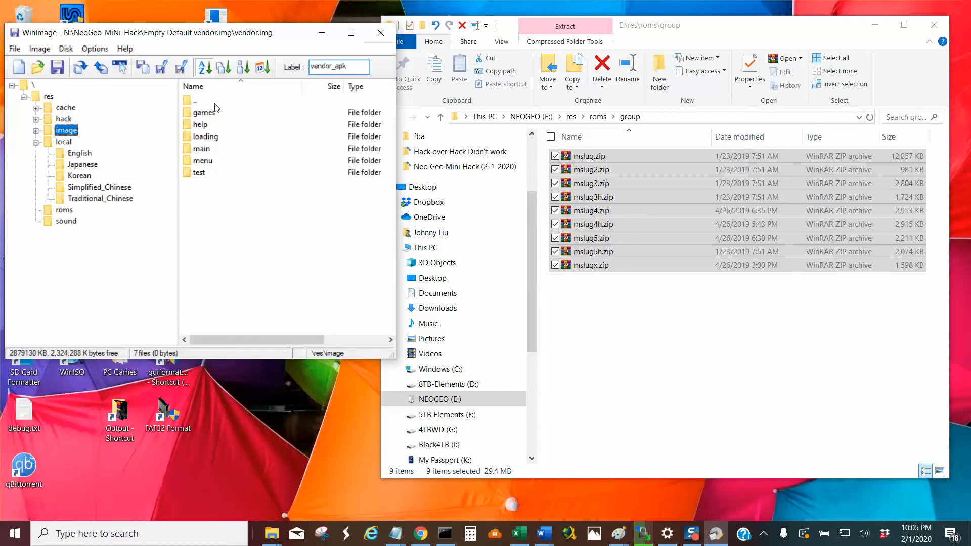
double_click(205, 113)
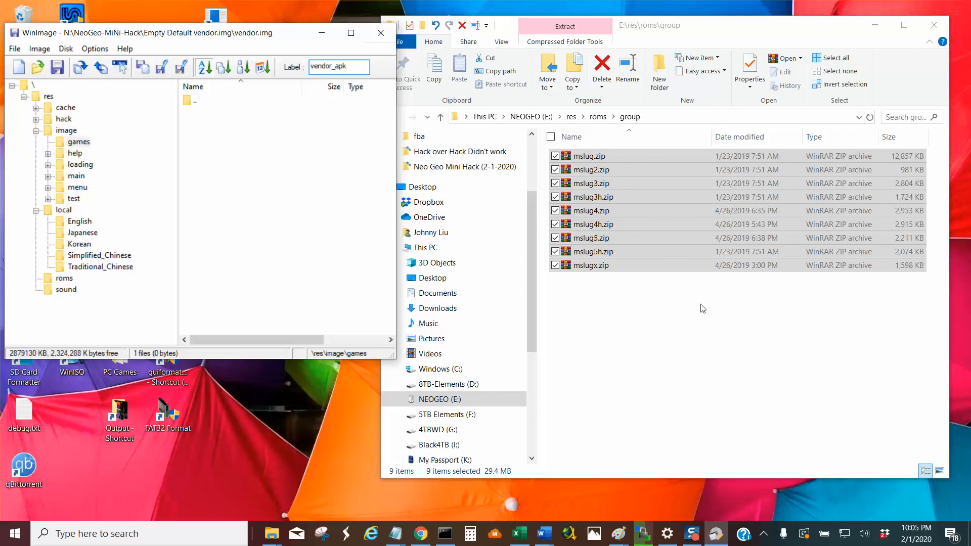
Undo the move of the Metal Slug ROM archives in E:\res\roms in File Explorer and check the contents of the group folder.
left_click(673, 331)
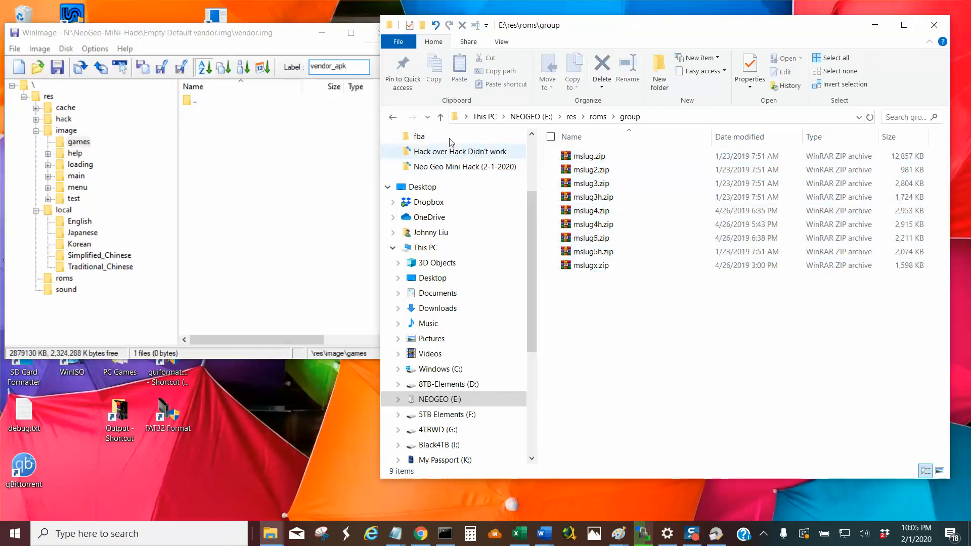
left_click(440, 117)
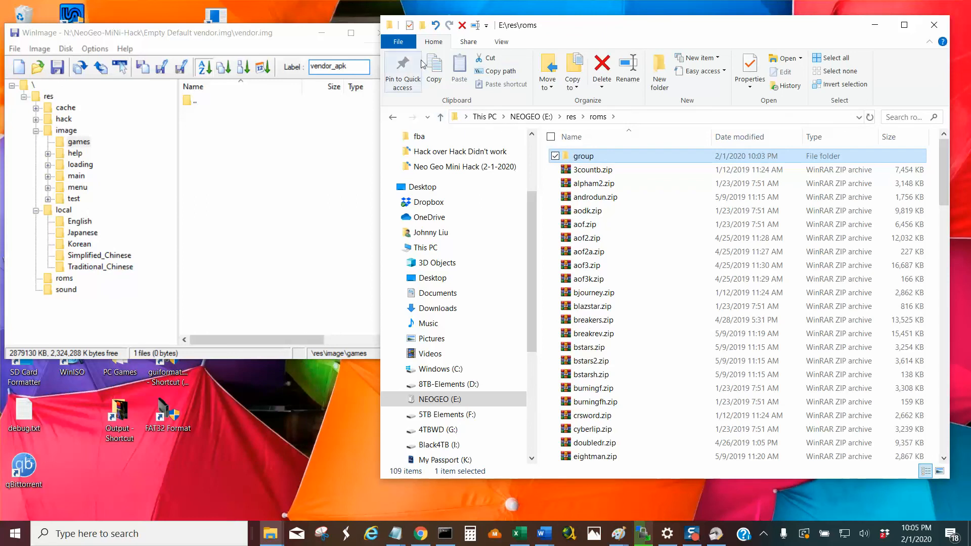
left_click(436, 25)
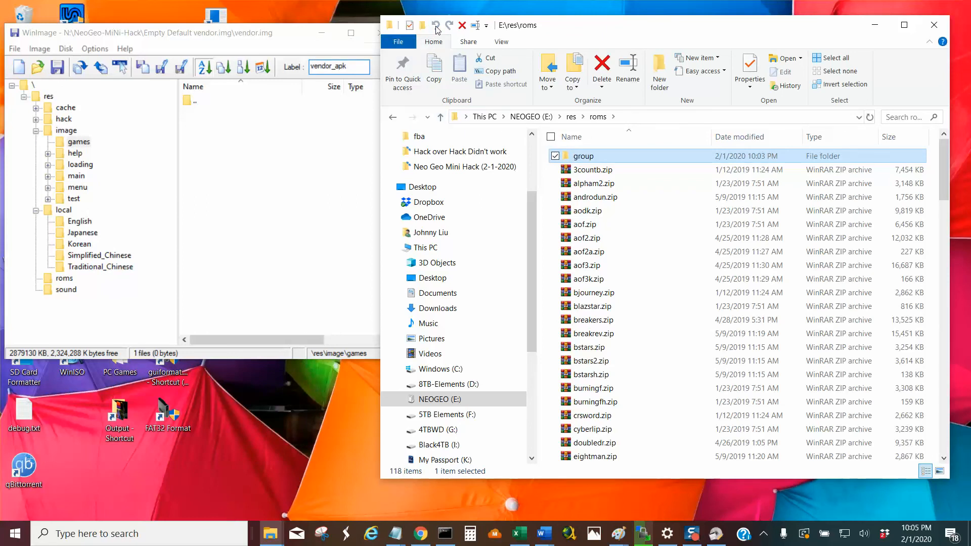
double_click(632, 159)
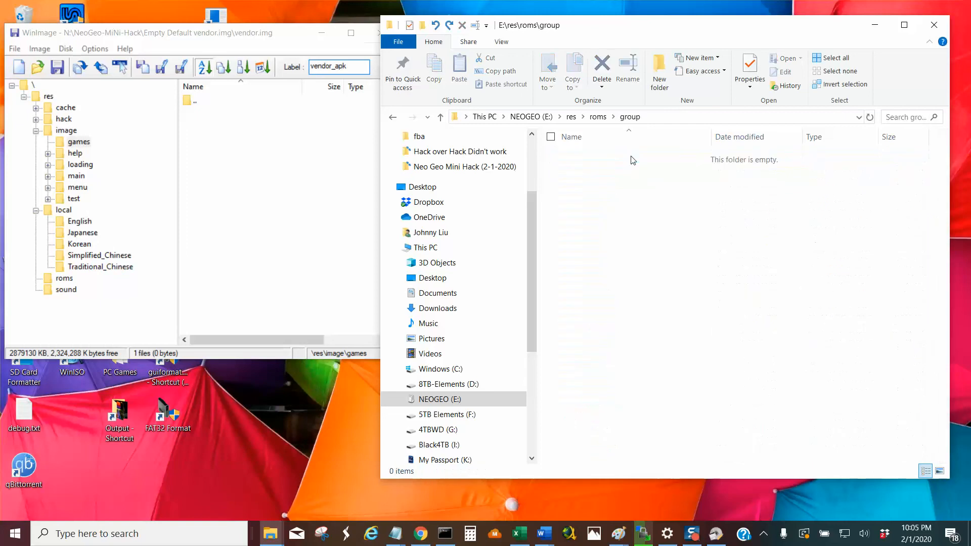
Return to E:\res\roms and cut the group folder to the clipboard.
left_click(440, 117)
right_click(600, 155)
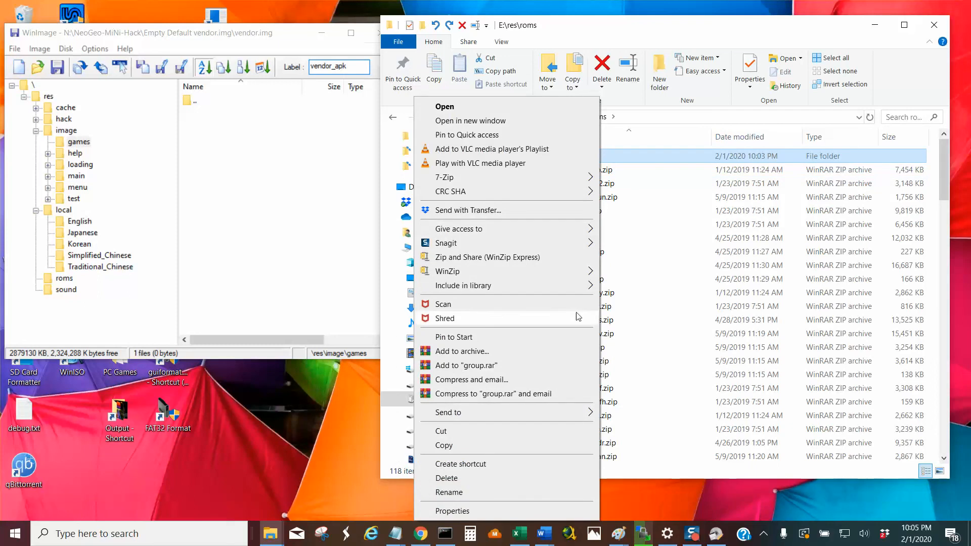
left_click(516, 435)
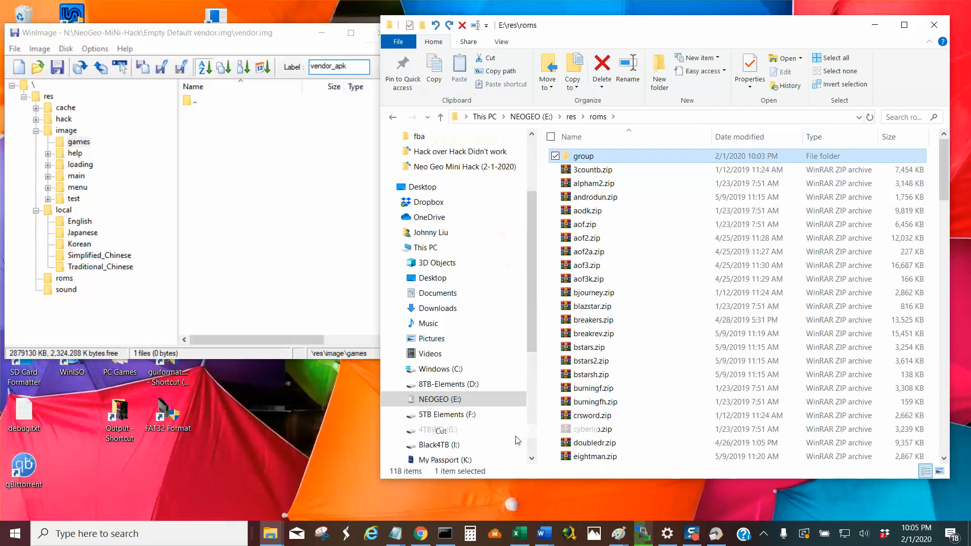
Go up to the res folder on NEOGEO (E:) and open its image\games folder.
left_click(441, 117)
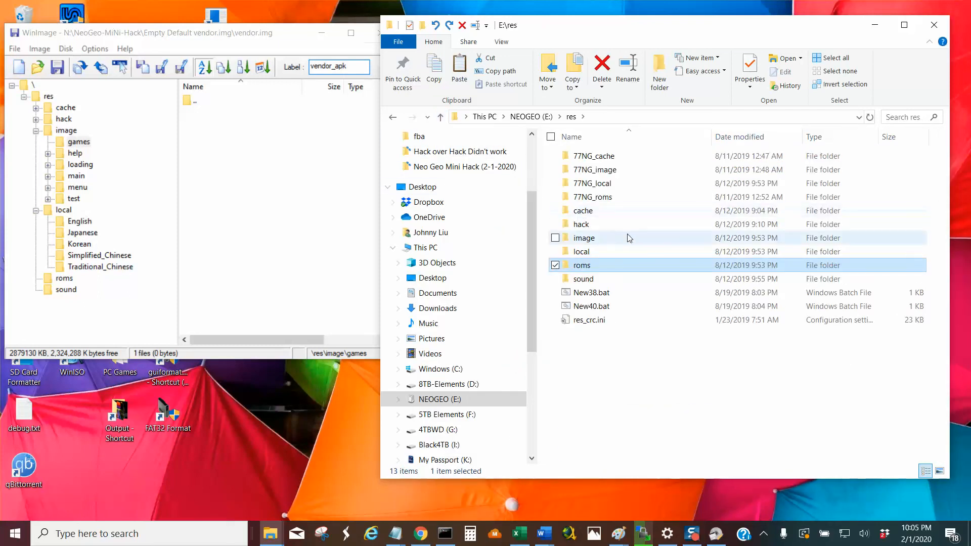
left_click(613, 244)
double_click(613, 243)
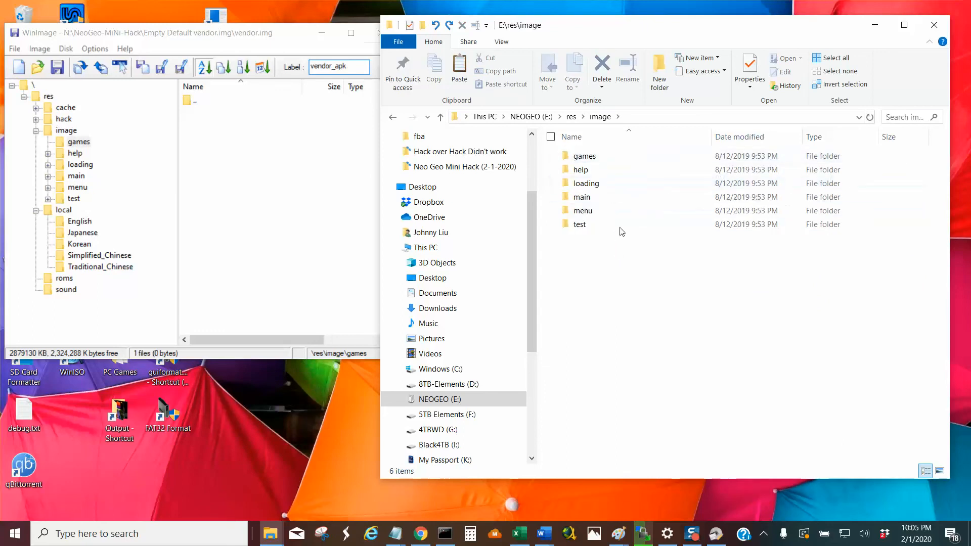
left_click(606, 157)
double_click(606, 157)
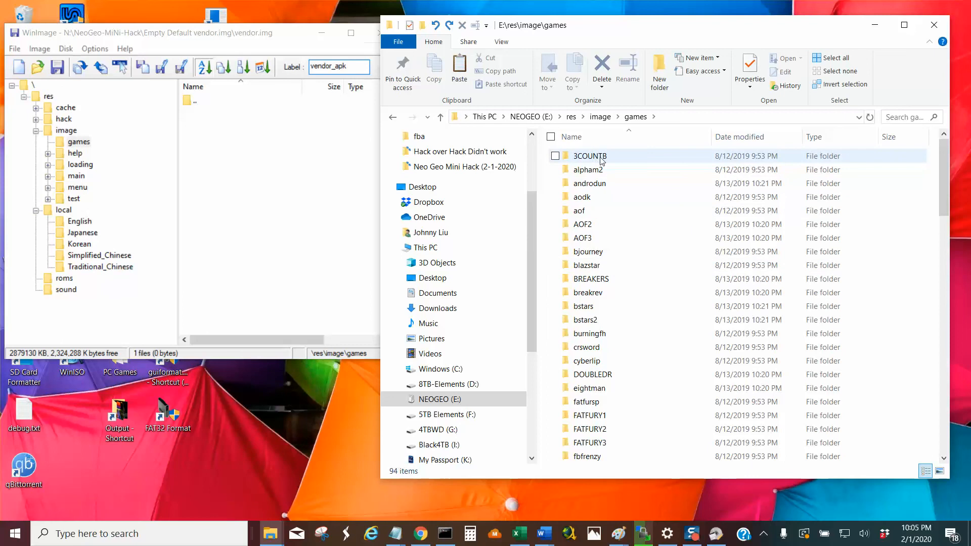
Look through the game image folders in E:\res\image\games for the Metal Slug entries and select the moregames folder.
scroll(644, 346, "down", 4)
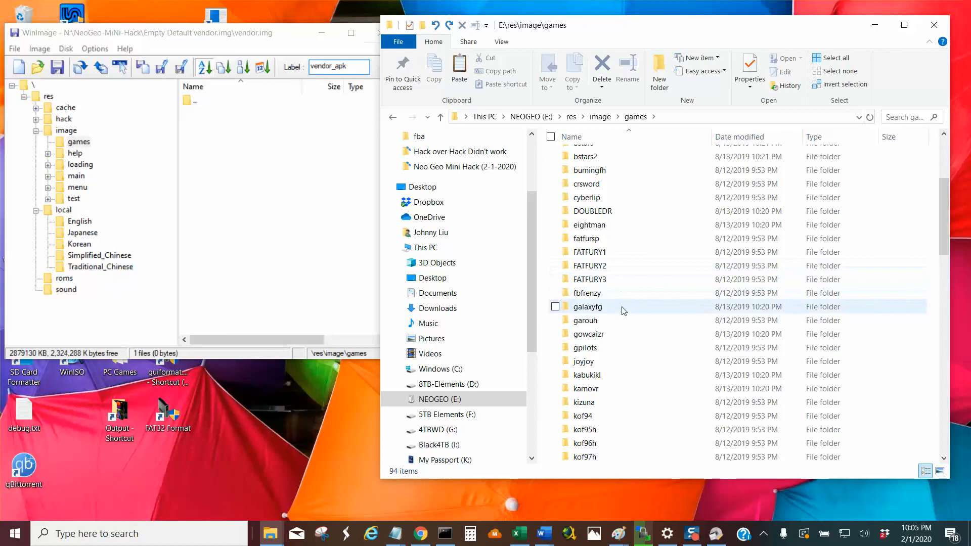
scroll(621, 311, "down", 5)
left_click(615, 337)
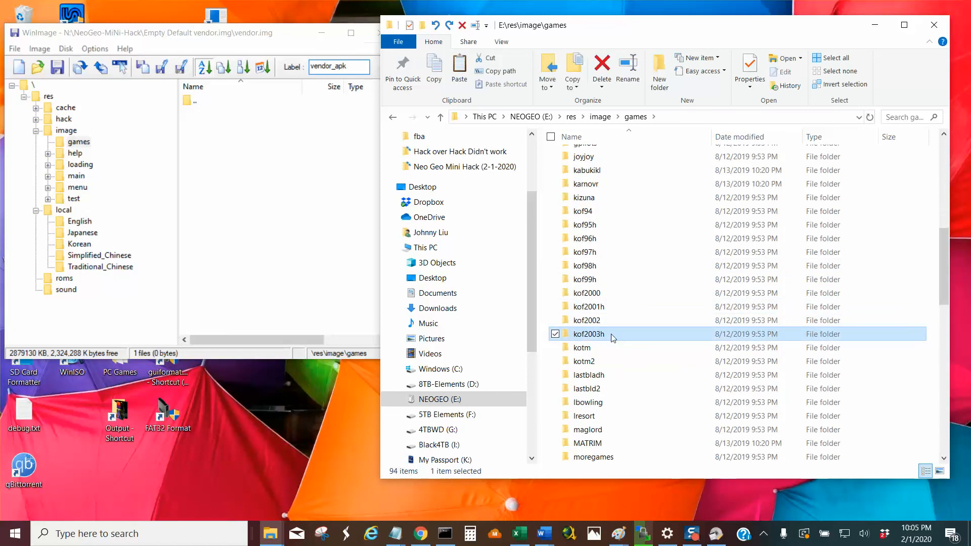
key("m")
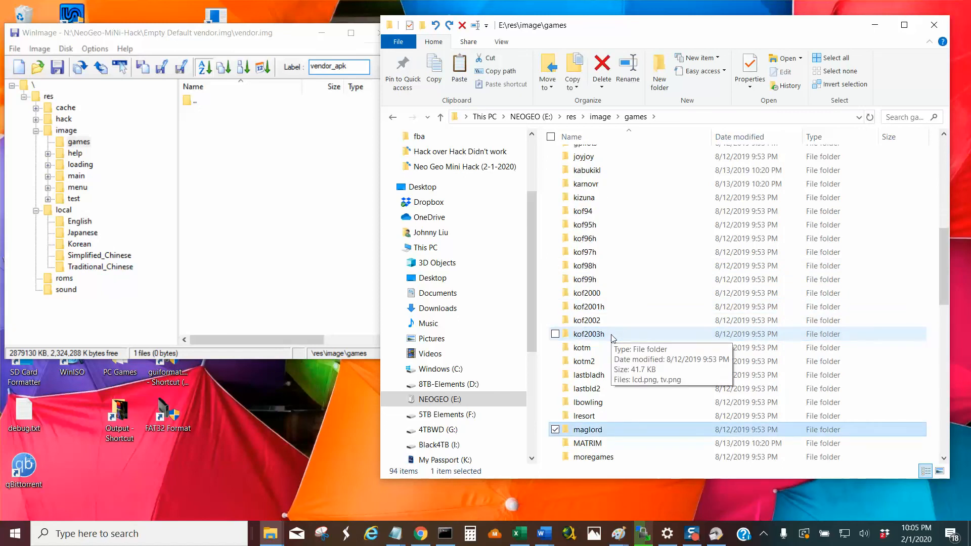
key("m")
key("m")
key("m")
key("m")
key("m")
key("m")
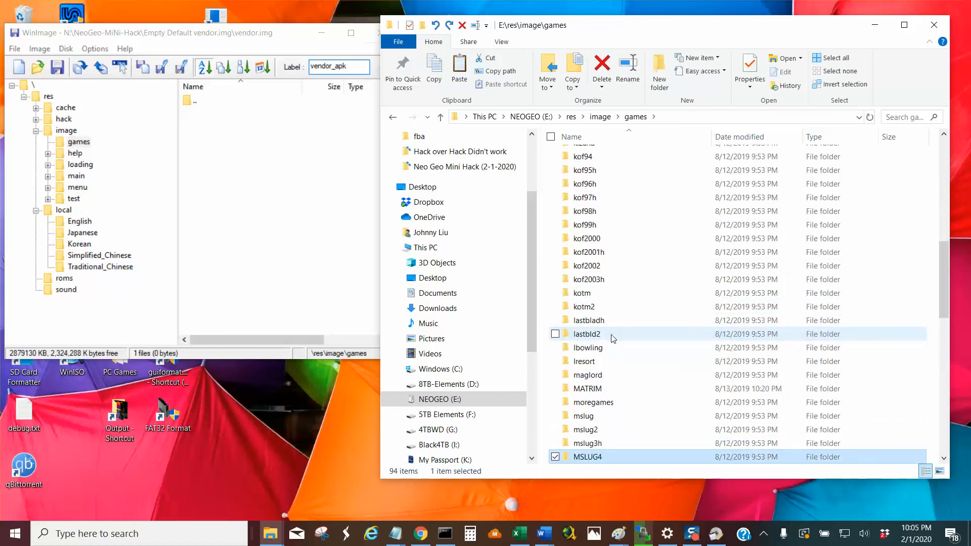
key("Up")
key("Up")
key("Up")
key("Up")
key("Up")
key("Up")
key("Up")
key("Up")
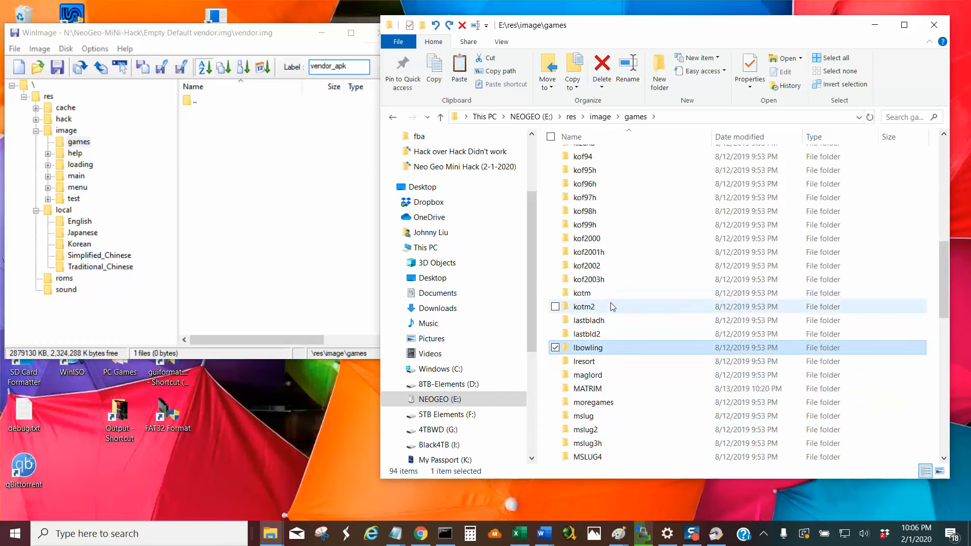
left_click(609, 405)
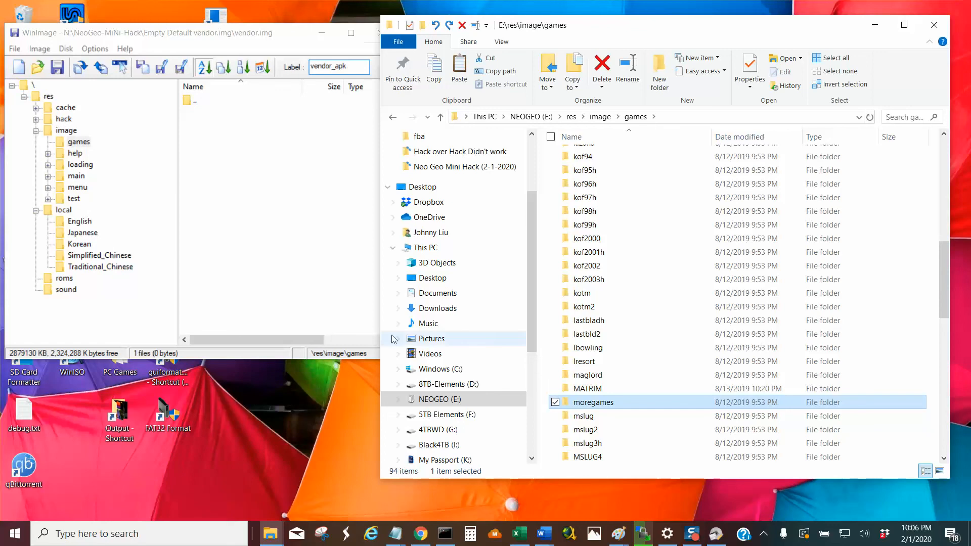
left_click_drag(551, 390, 284, 211)
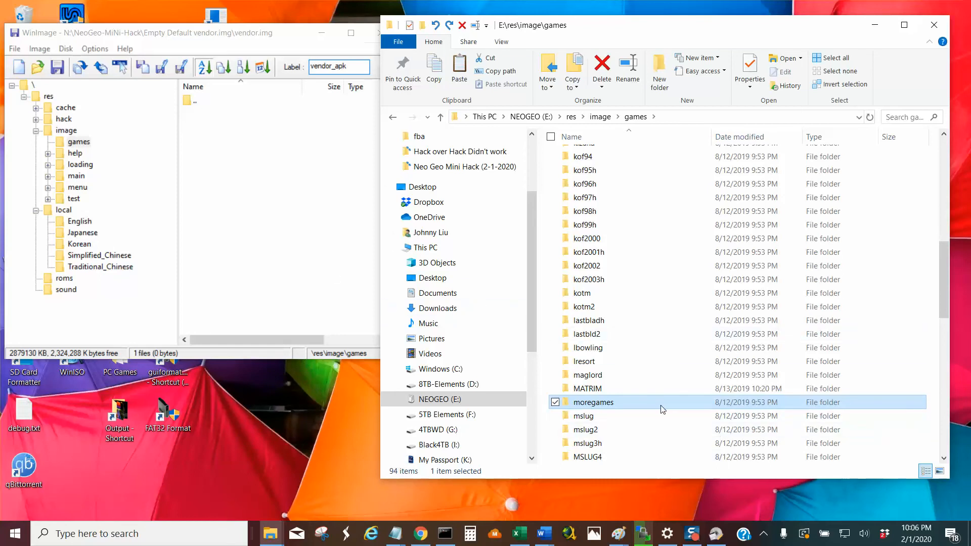
Open the mslug image folder and display its lcd.png and tv.png files as extra large icons.
scroll(652, 411, "down", 2)
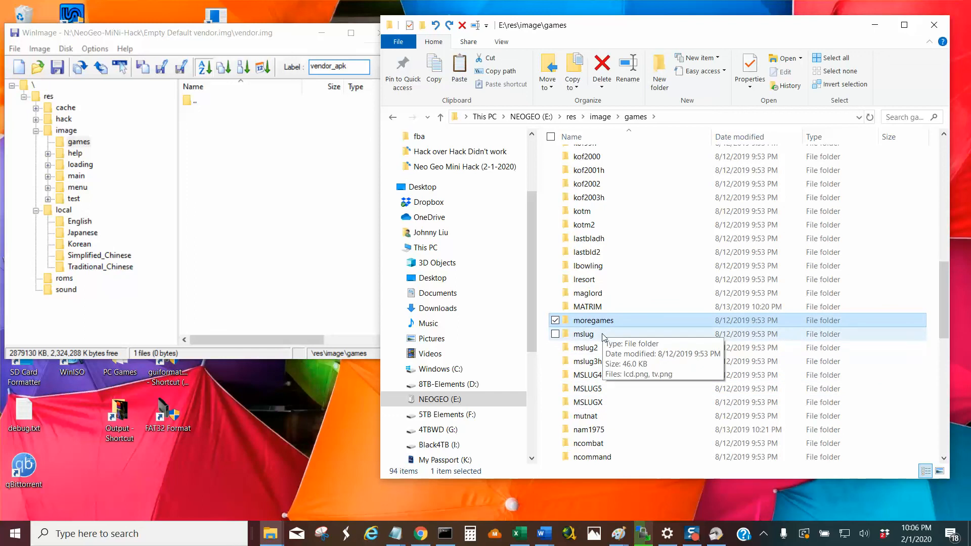
double_click(587, 334)
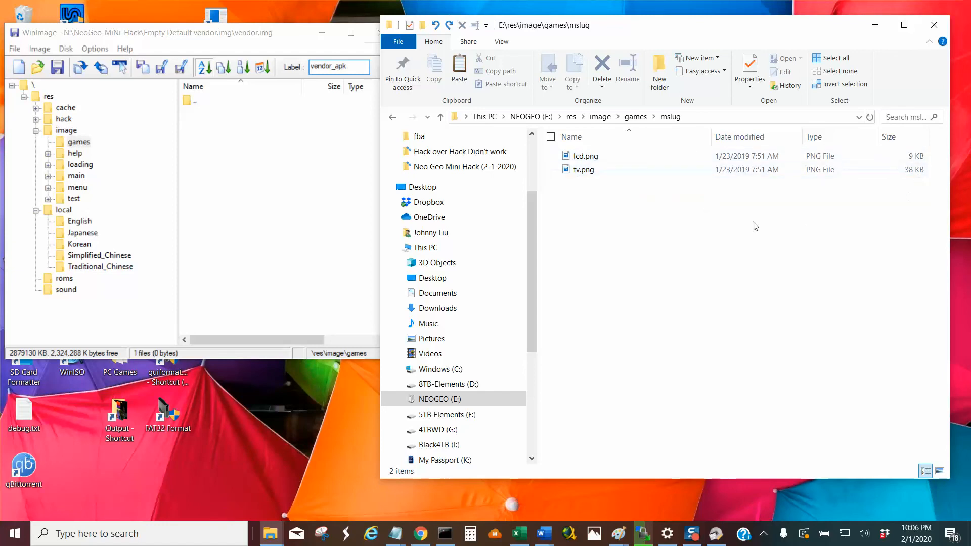
right_click(630, 209)
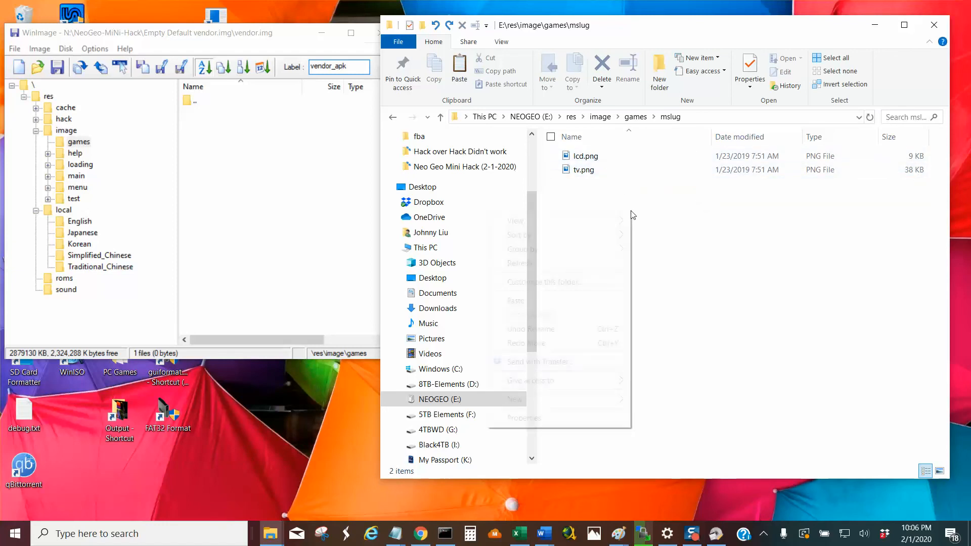
mouse_move(623, 221)
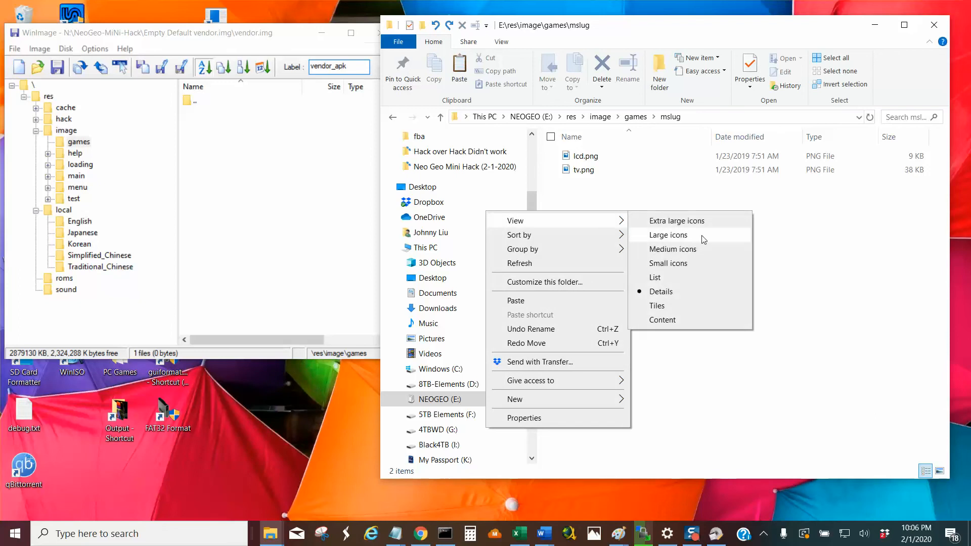
left_click(702, 221)
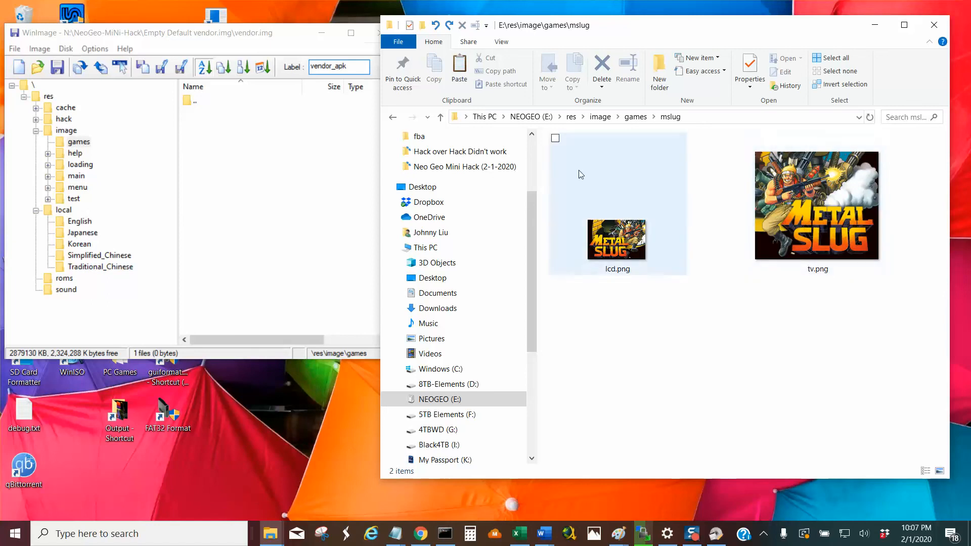
Cut the seven folders moregames through MSLUGX from E:\res\image\games, and reopen res\image\games of vendor.img in WinImage as their destination.
left_click(441, 116)
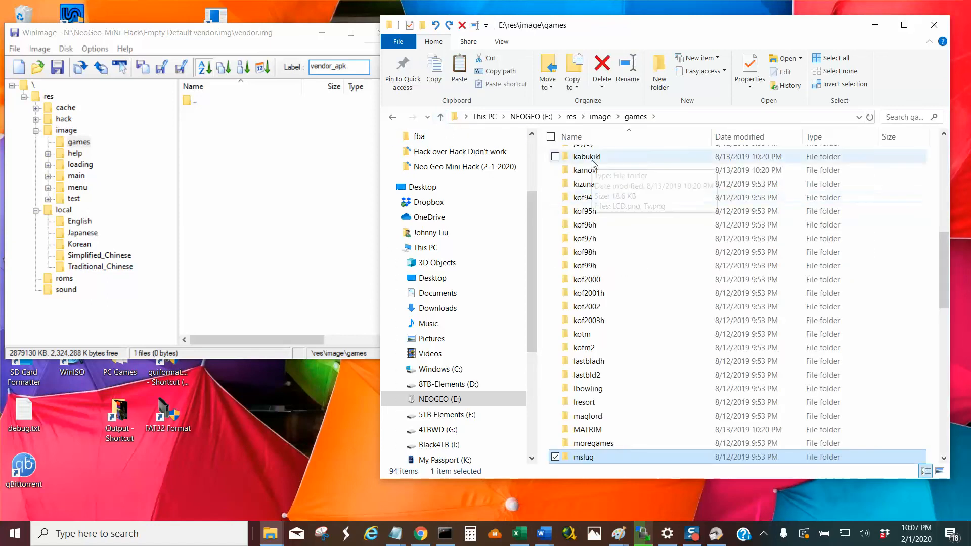
scroll(627, 337, "down", 4)
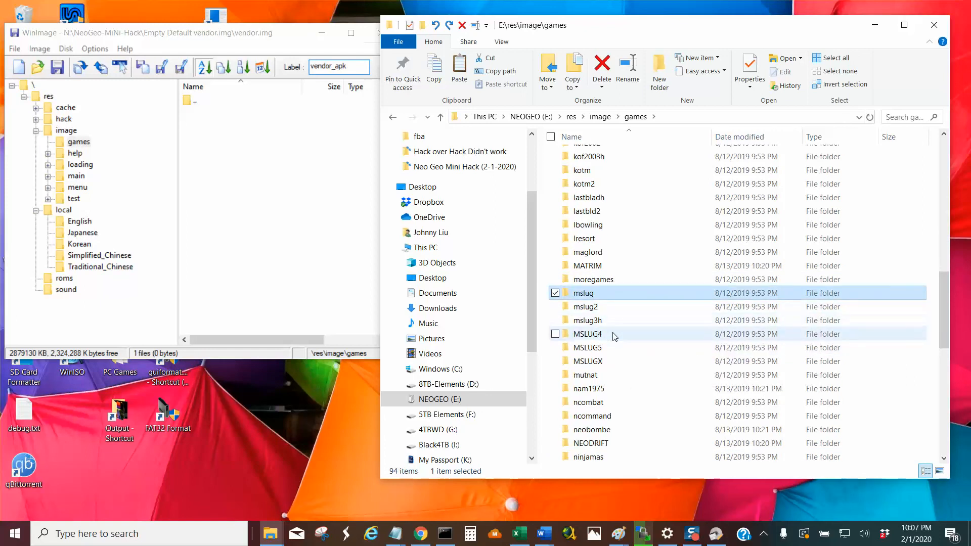
left_click(616, 362, "shift")
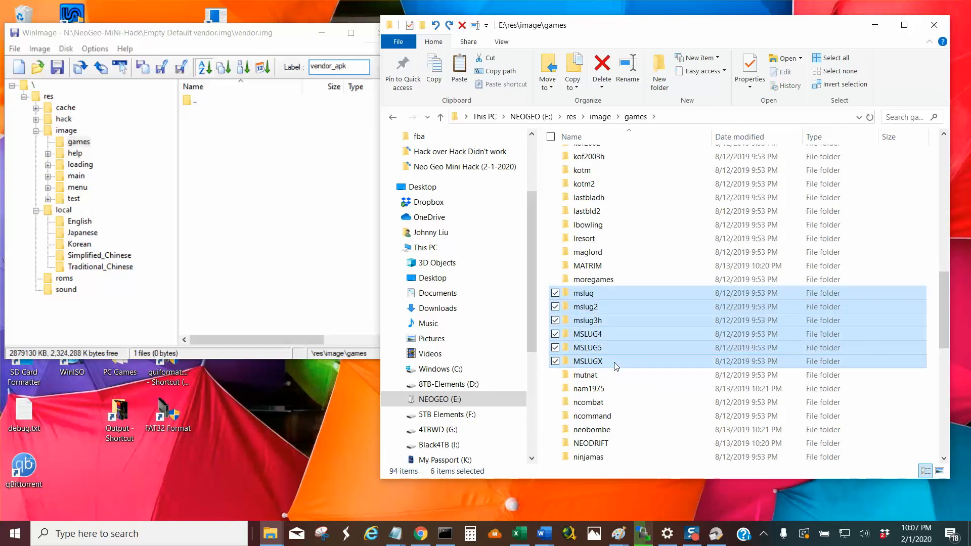
left_click(609, 282, "ctrl")
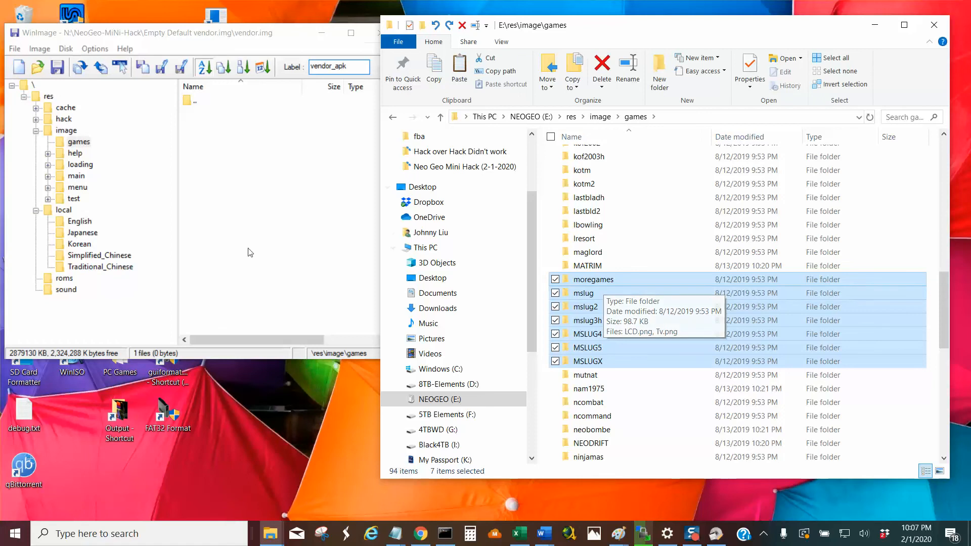
left_click(66, 119)
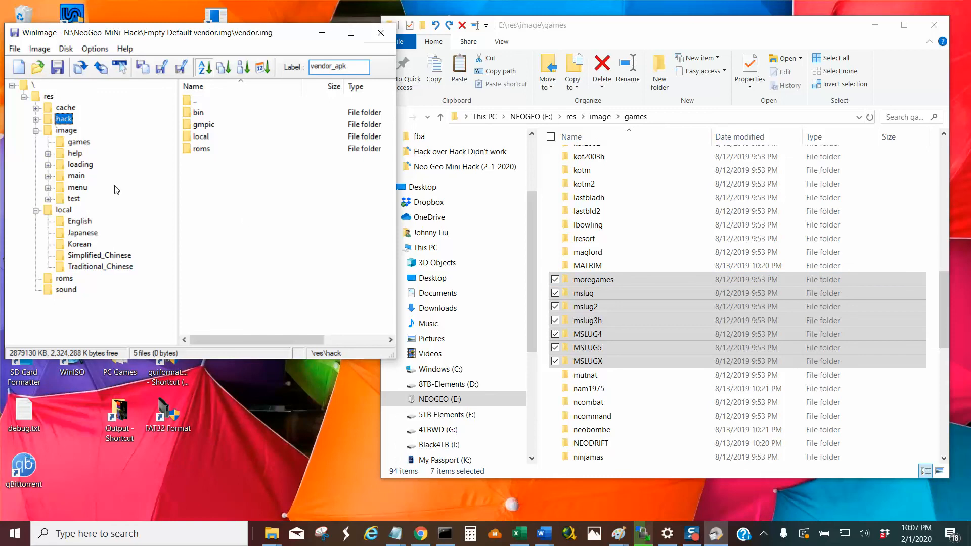
left_click(78, 142)
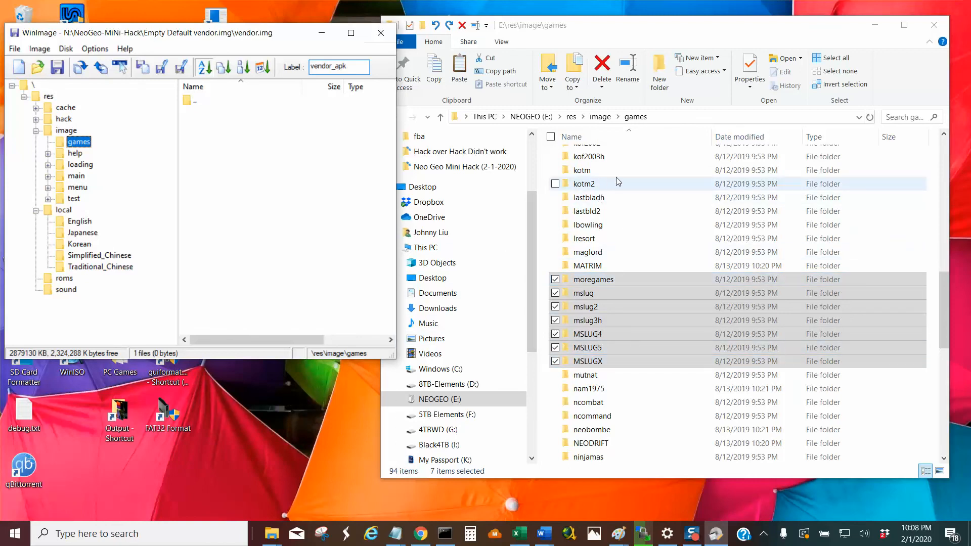
left_click(459, 68)
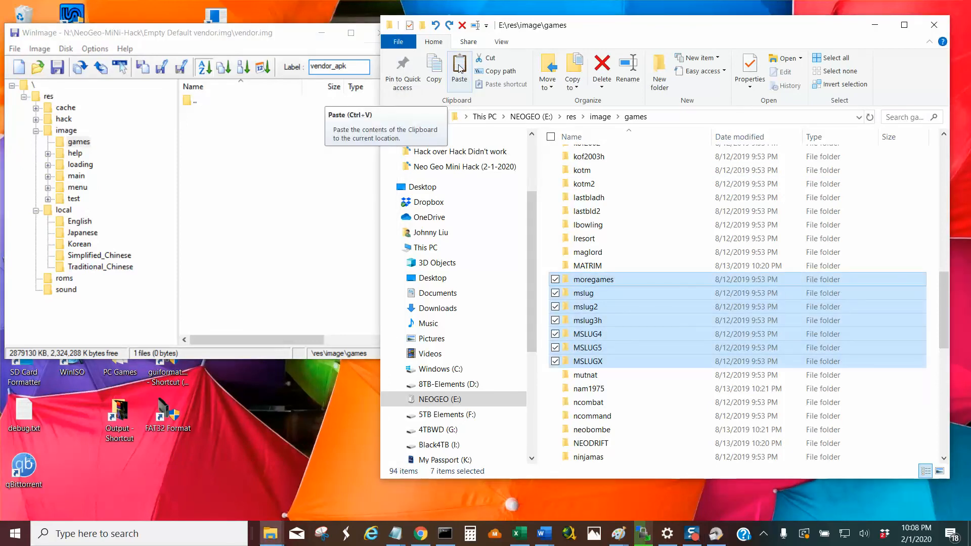
left_click(493, 62)
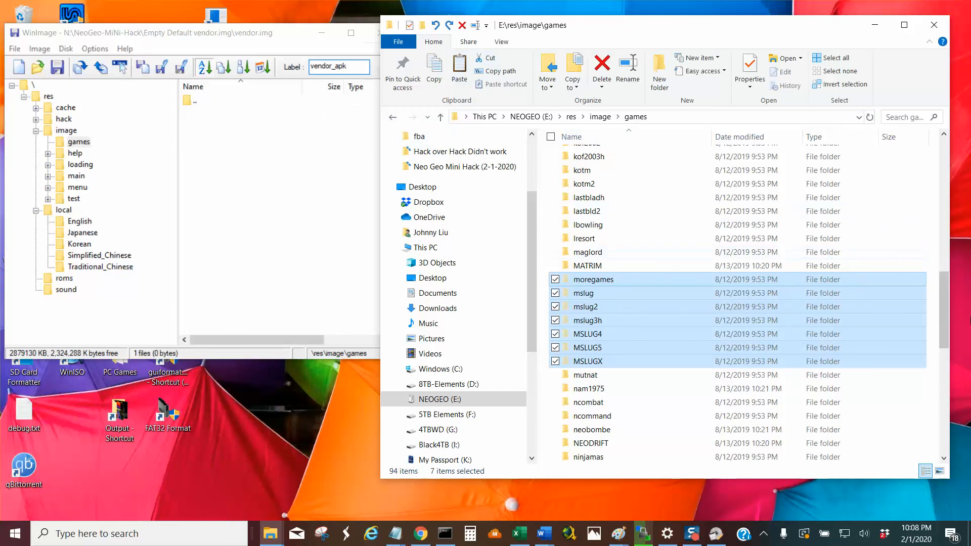
left_click_drag(944, 314, 964, 302)
key("Delete")
Create a folder named Groups in E:\res\image\games.
right_click(711, 318)
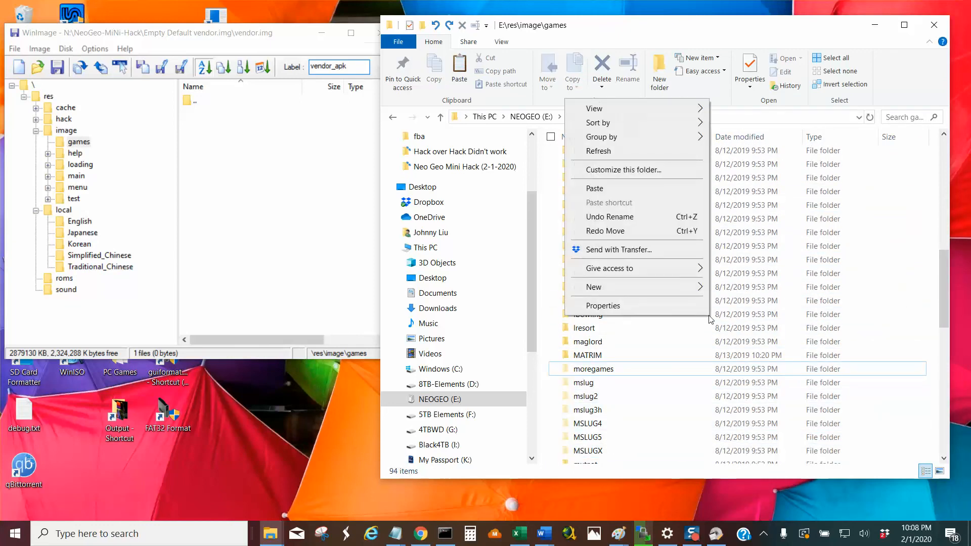
mouse_move(648, 288)
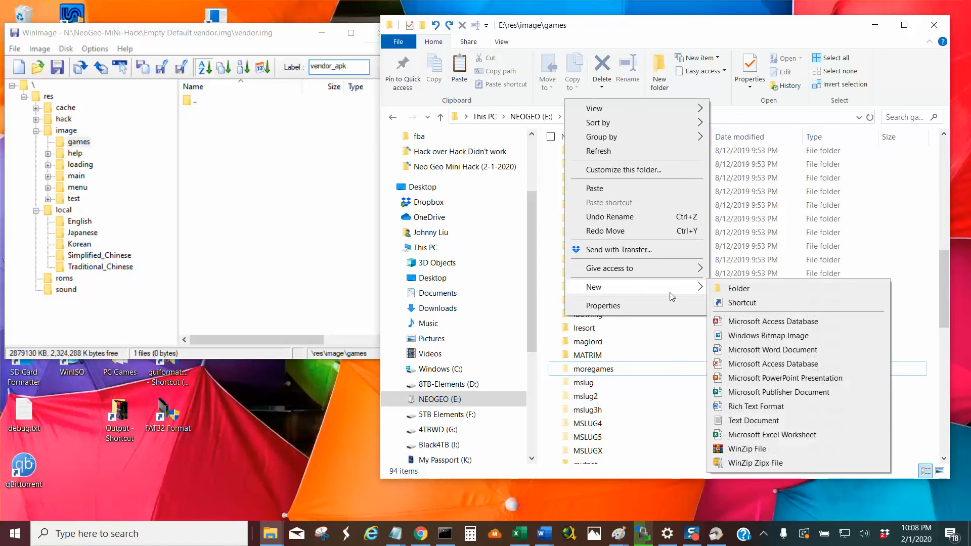
left_click(741, 290)
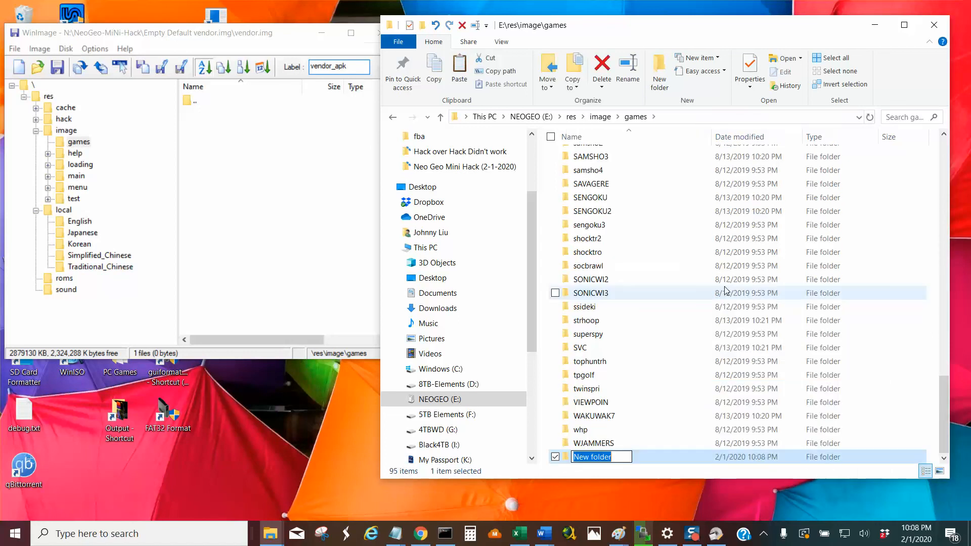
type("Groups")
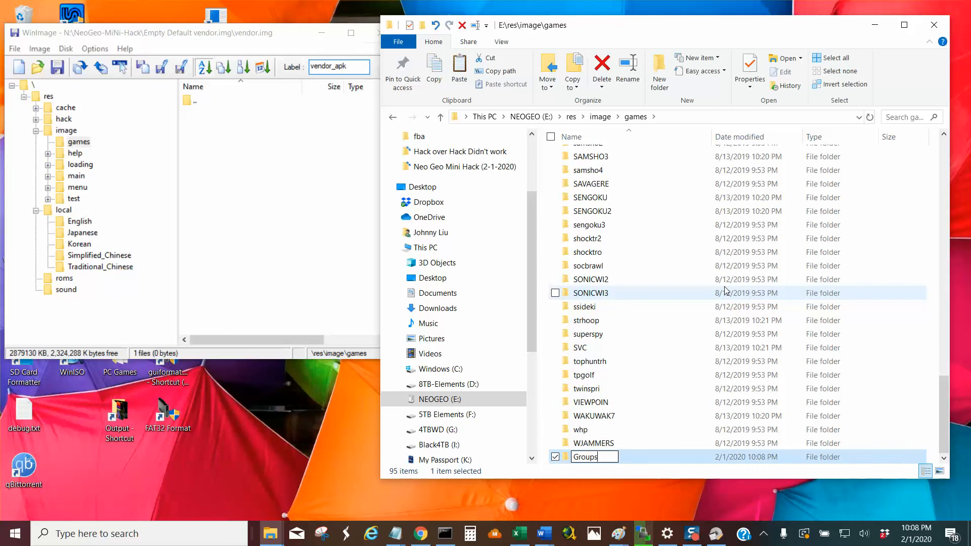
key("Return")
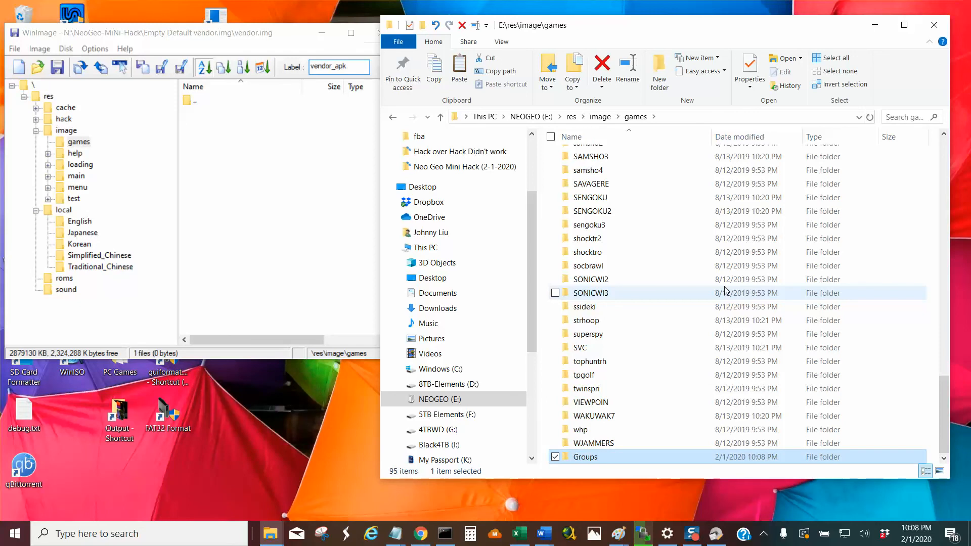
Move the seven cut folders moregames through MSLUGX into the new Groups folder in E:\res\image\games.
key("Return")
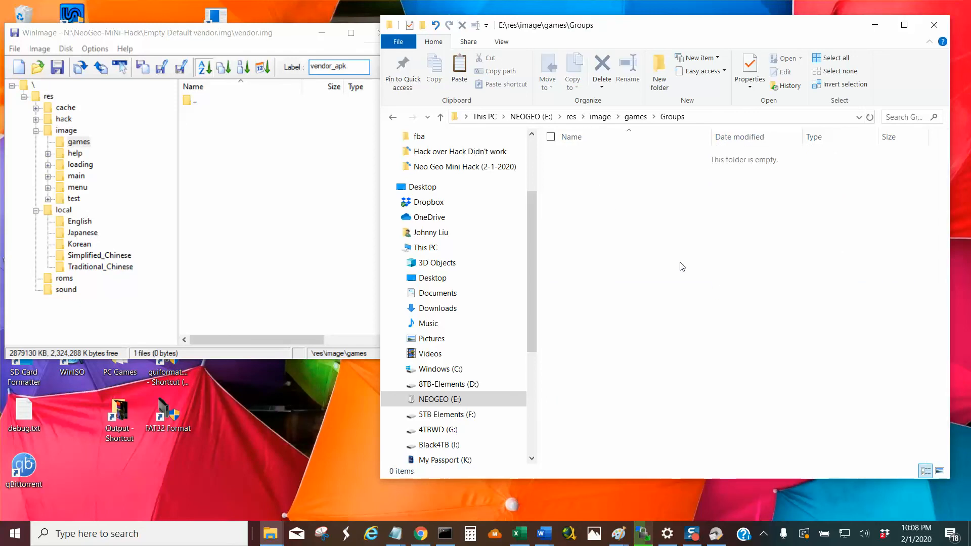
right_click(599, 187)
left_click(563, 280)
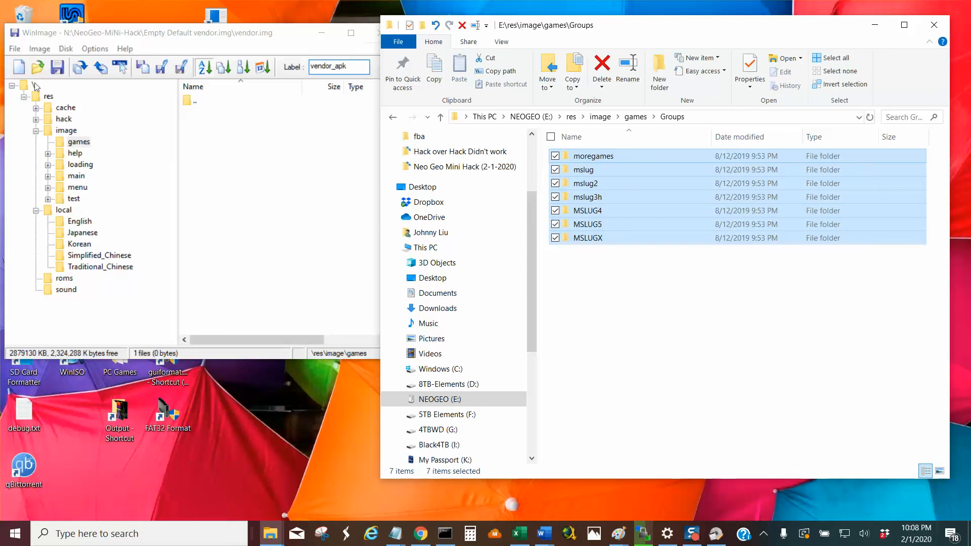
Start injecting a folder into res\image\games of vendor.img in WinImage and browse to the res folder on NEOGEO (E:).
left_click(39, 50)
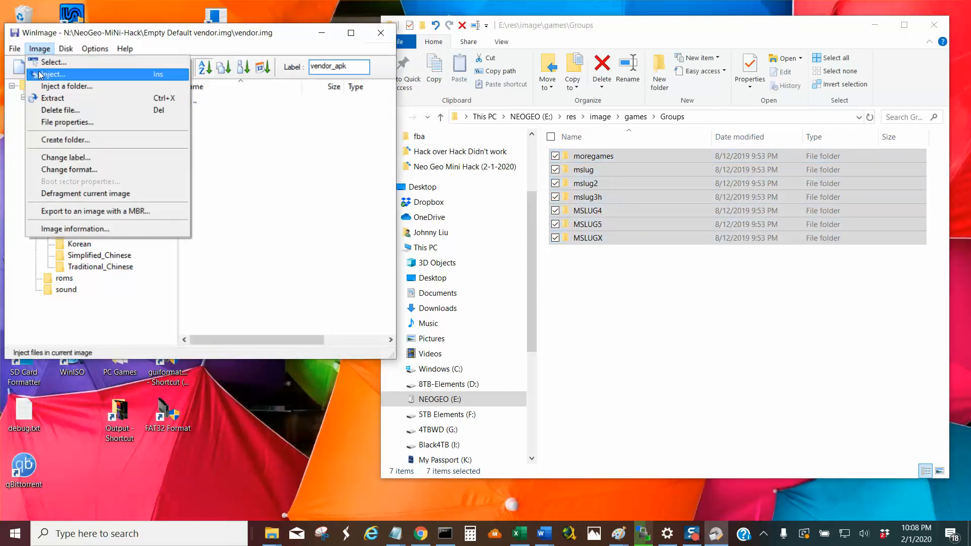
left_click(60, 87)
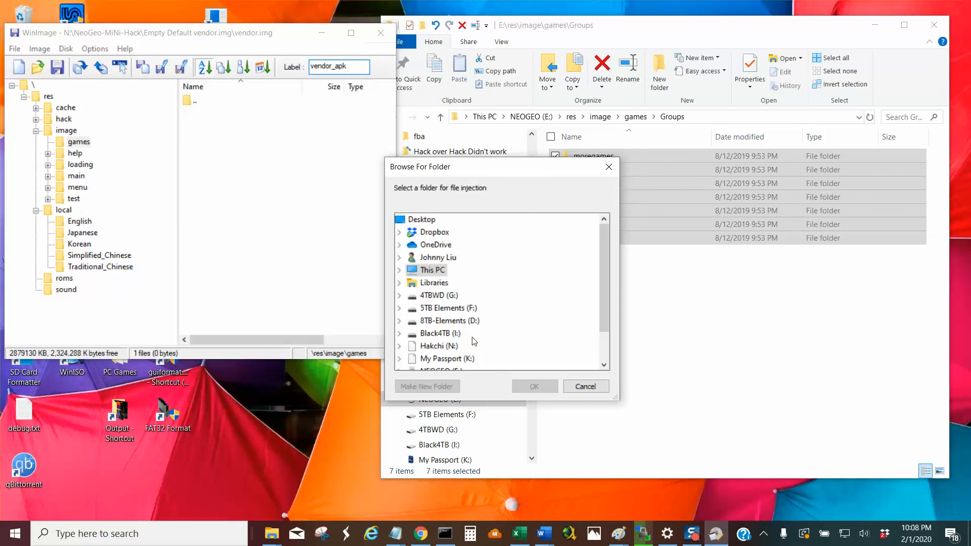
scroll(488, 362, "down", 1)
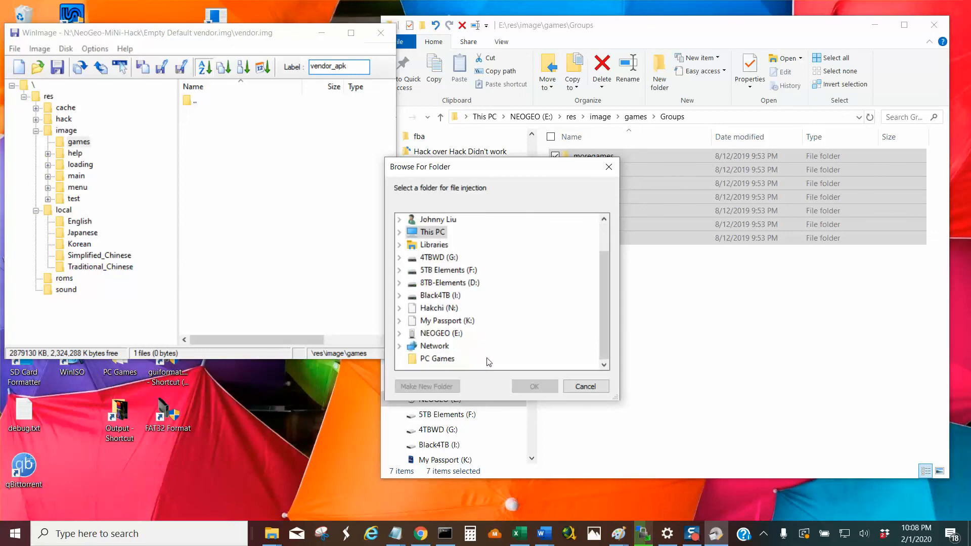
left_click(456, 333)
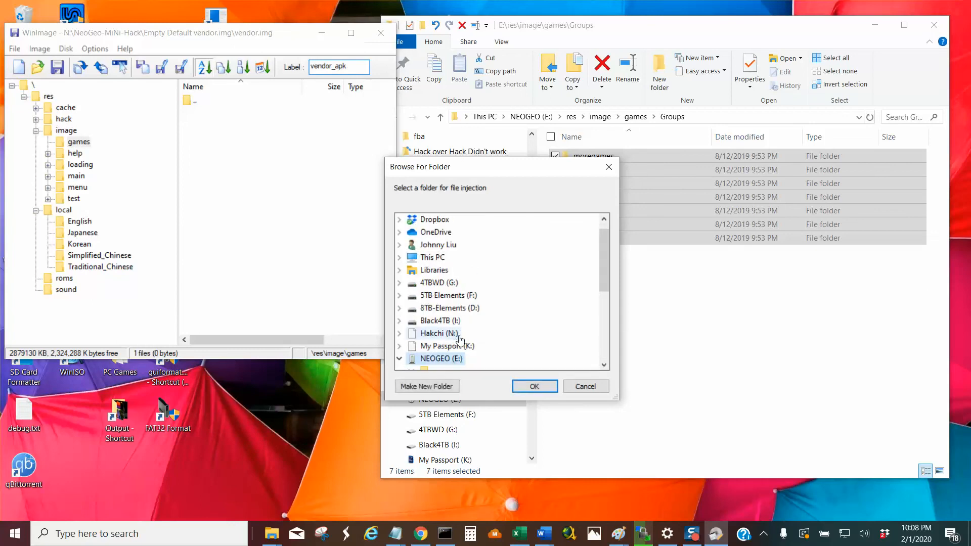
left_click(604, 365)
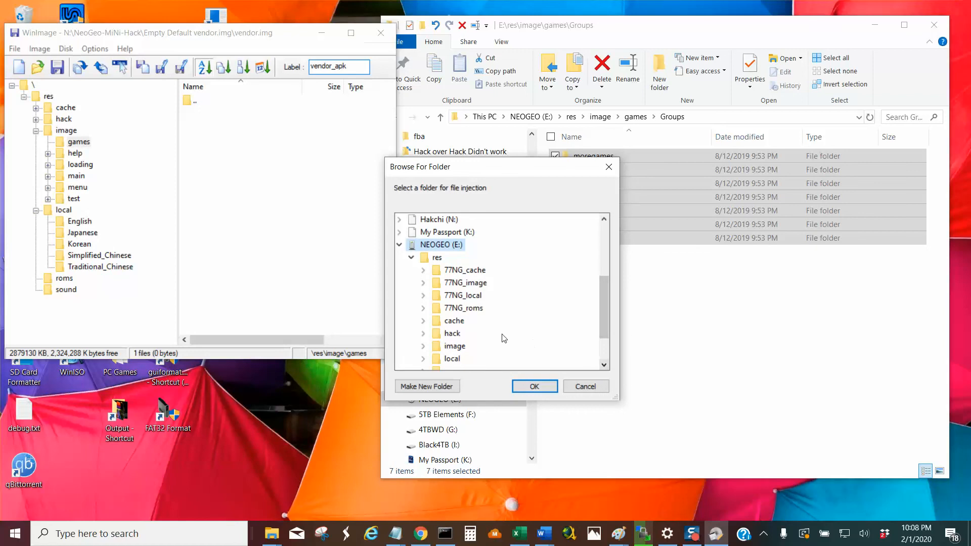
scroll(457, 356, "down", 2)
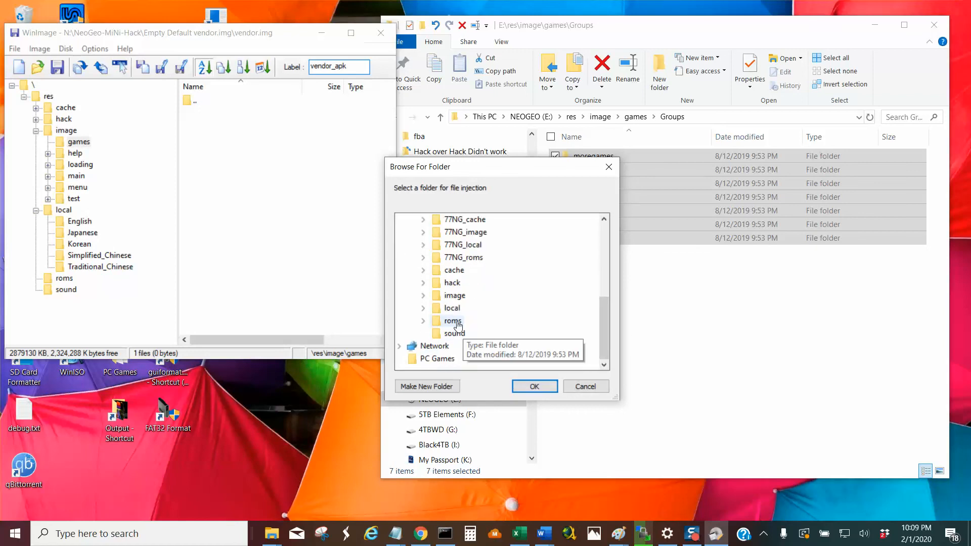
double_click(457, 295)
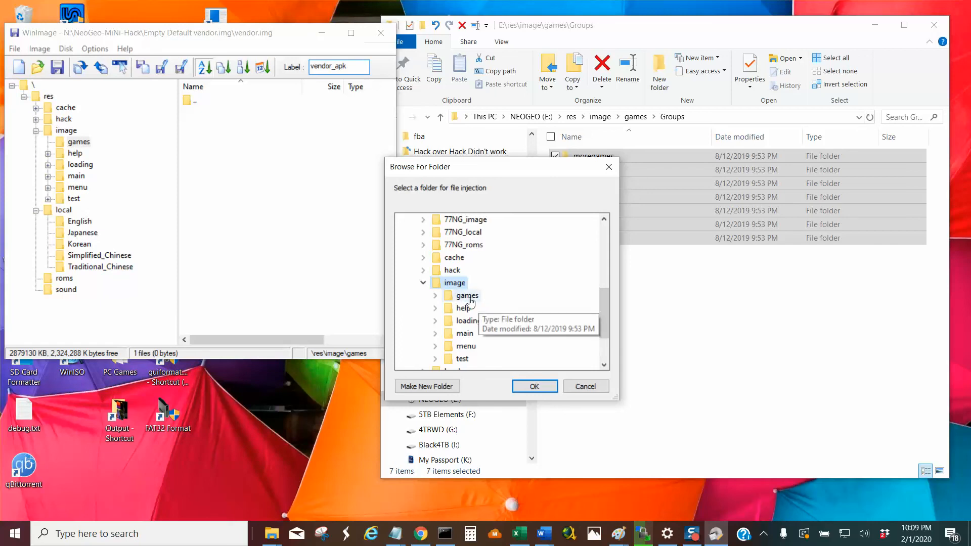
double_click(470, 297)
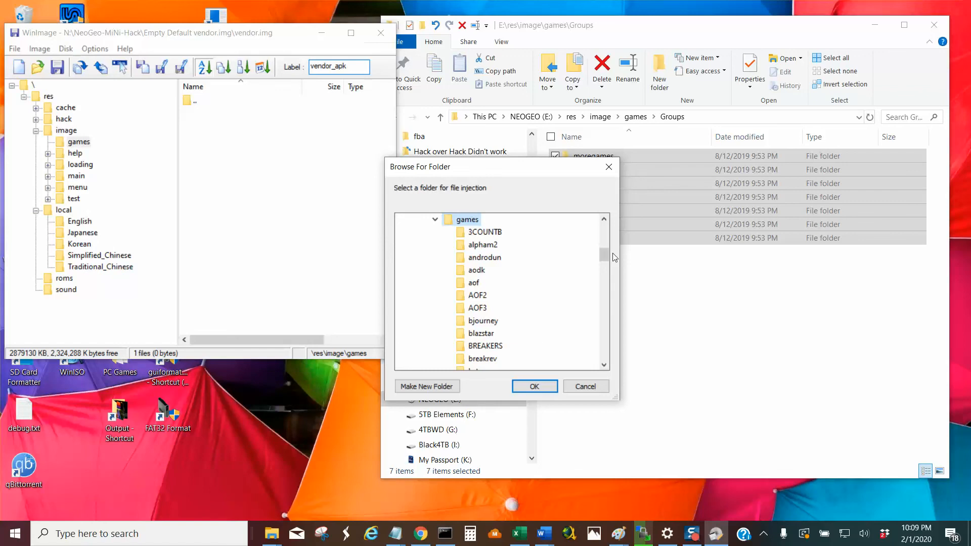
left_click(604, 218)
left_click(604, 219)
left_click(604, 219)
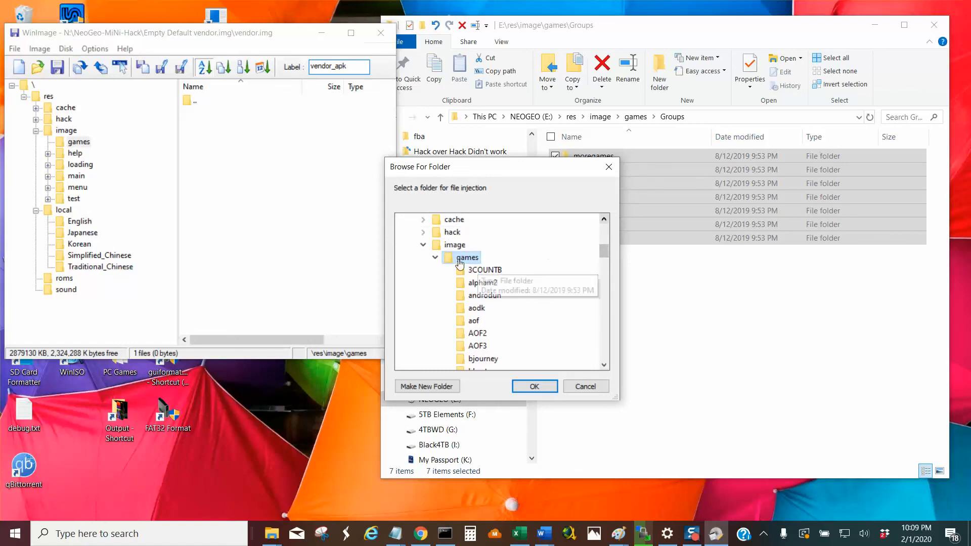
left_click(435, 258)
left_click(423, 245)
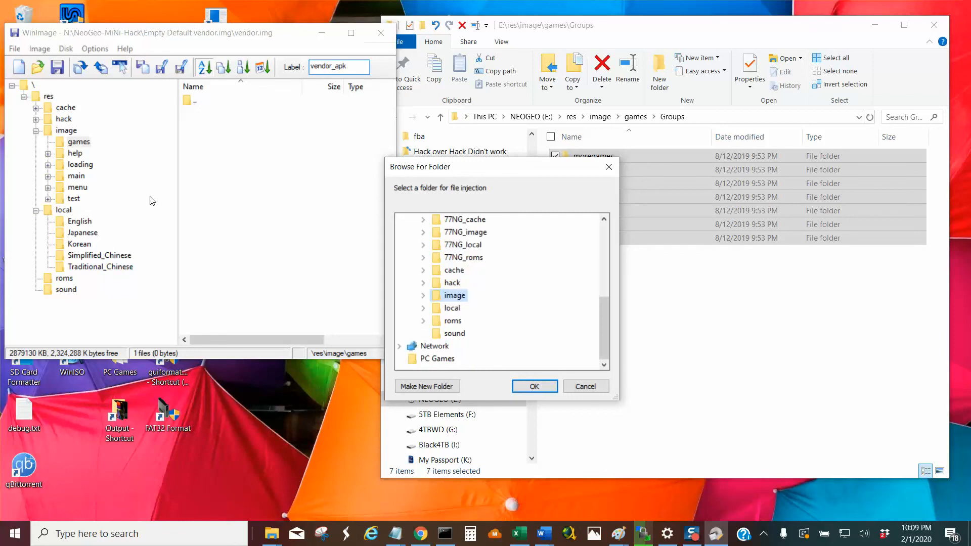
Choose E:\res\image\games\Groups as the source folder and confirm injecting its files into res\image\games of vendor.img.
double_click(495, 299)
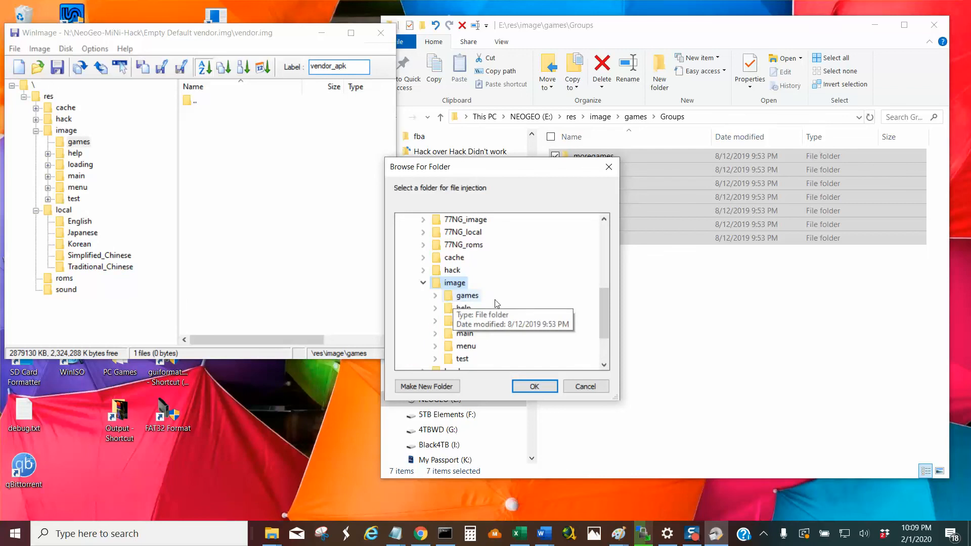
scroll(487, 343, "down", 1)
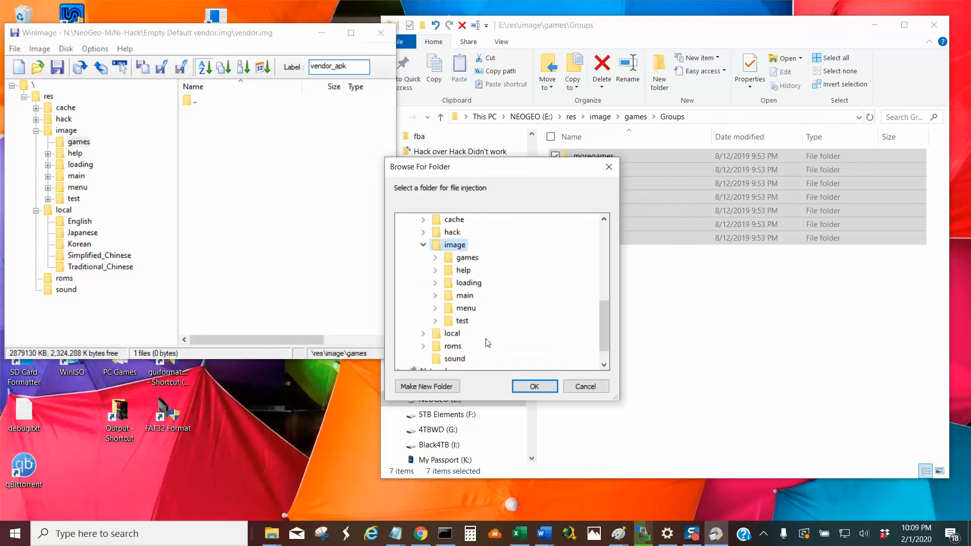
scroll(487, 343, "down", 1)
scroll(500, 320, "up", 1)
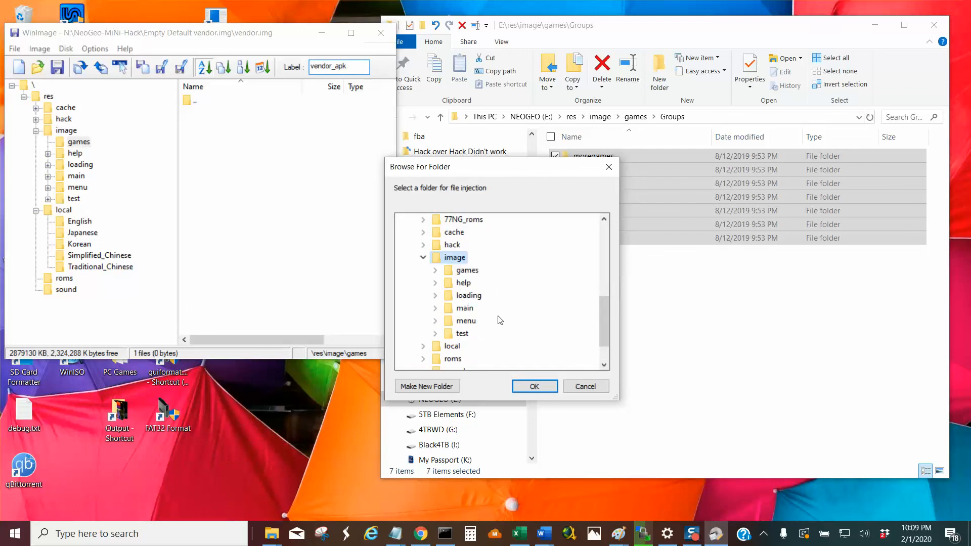
double_click(467, 271)
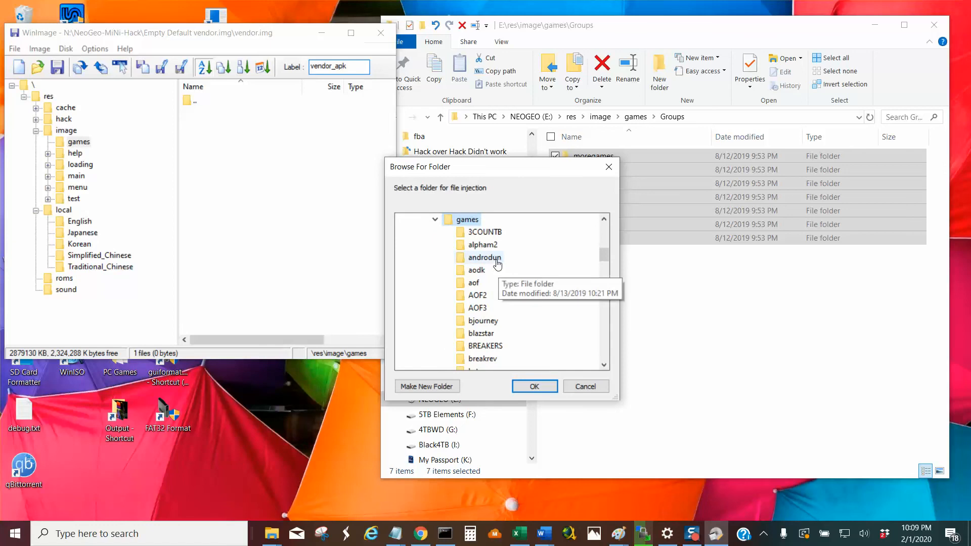
scroll(513, 268, "down", 5)
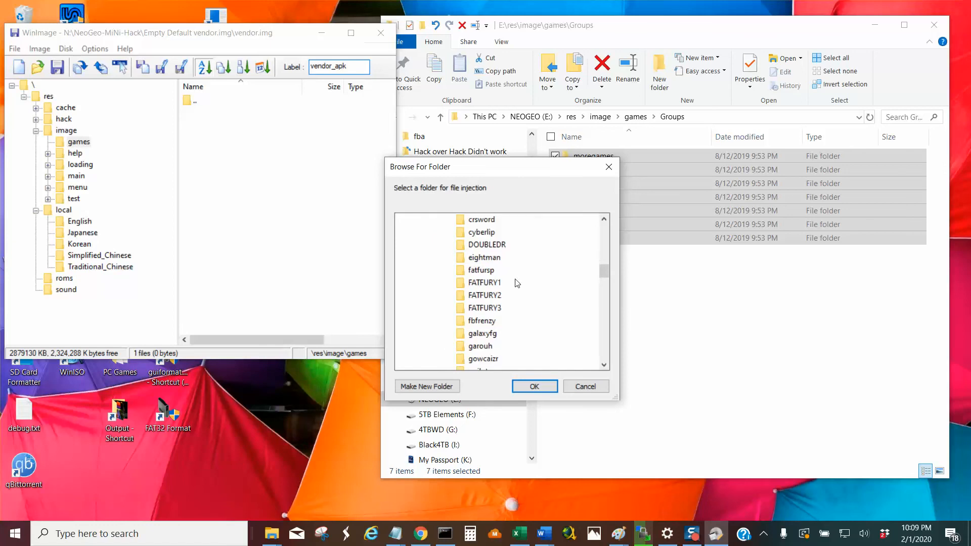
scroll(501, 298, "down", 2)
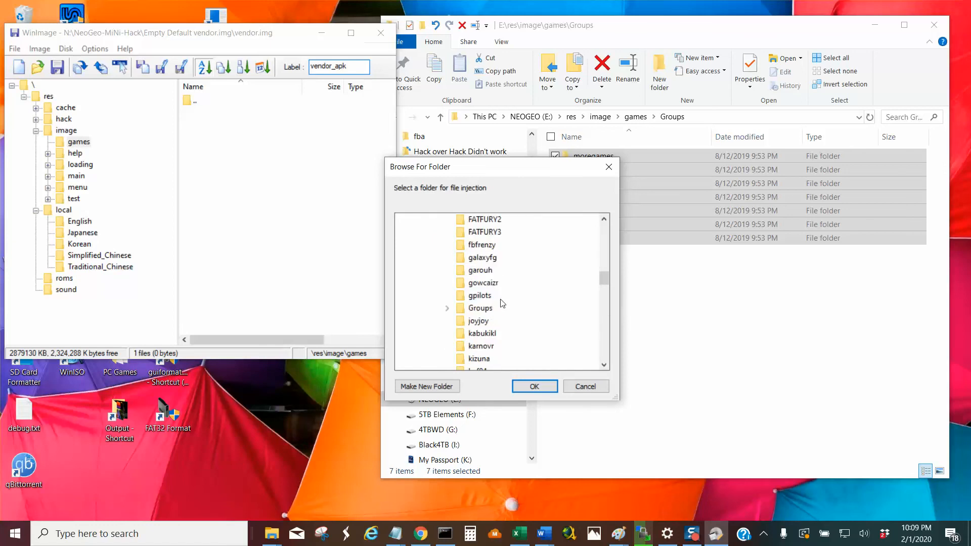
double_click(486, 310)
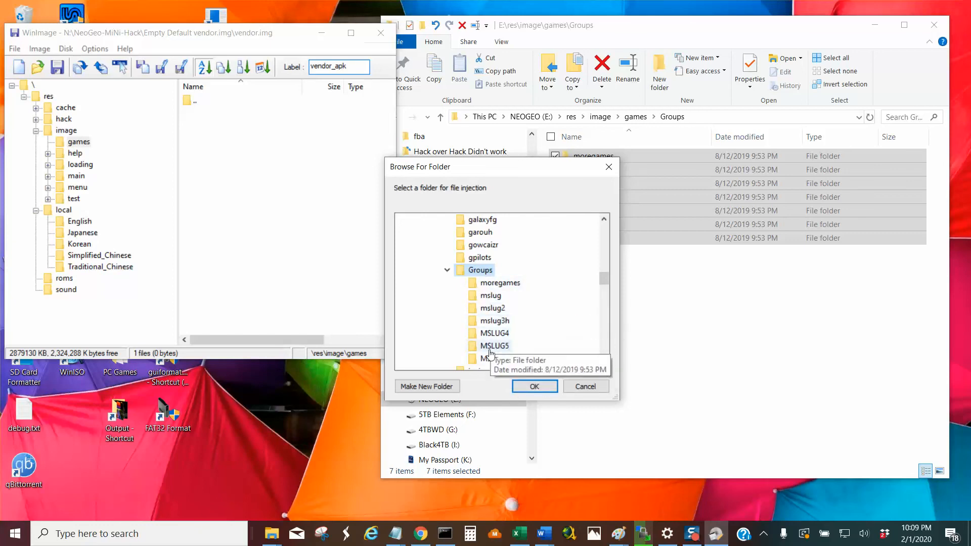
left_click(533, 386)
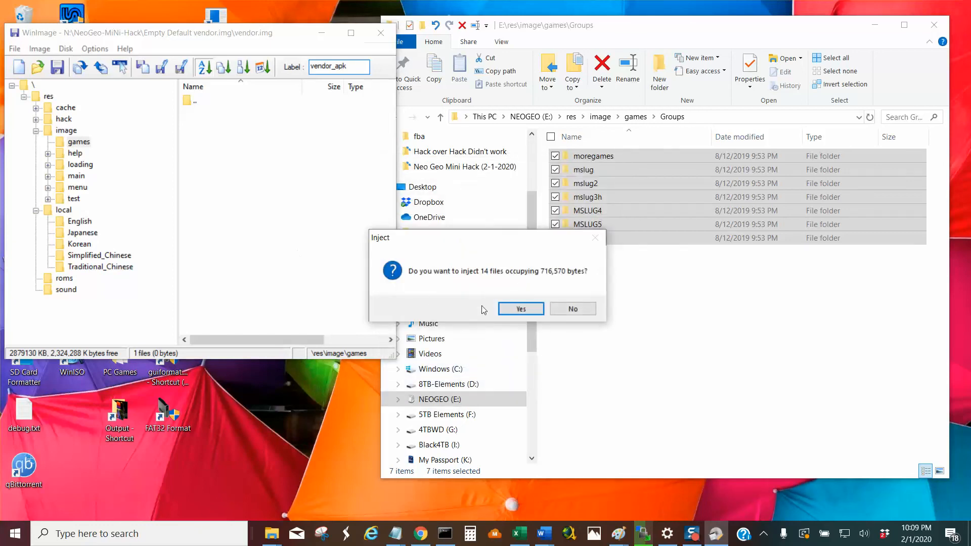
left_click(521, 309)
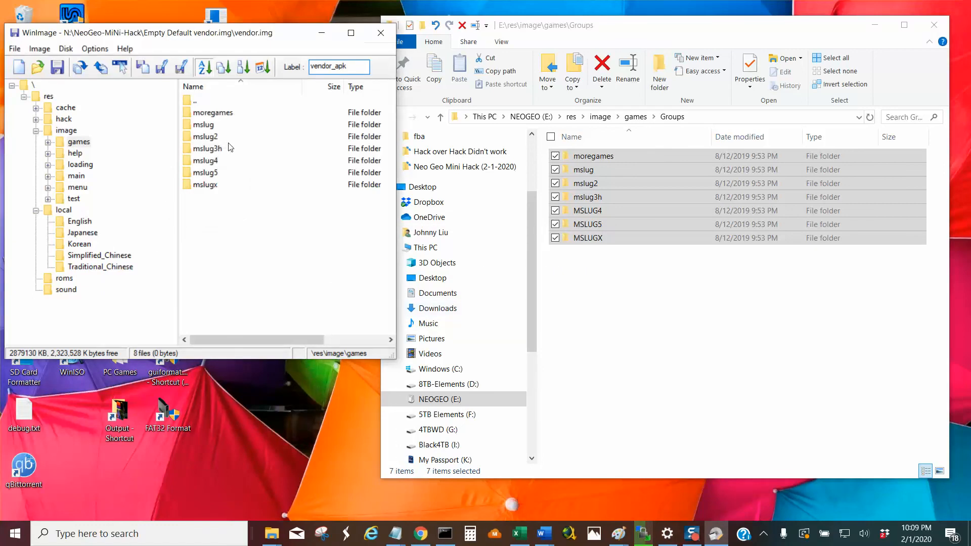
Check the image files in each injected folder from moregames through mslugx, and collapse the games folder in vendor.img.
double_click(223, 113)
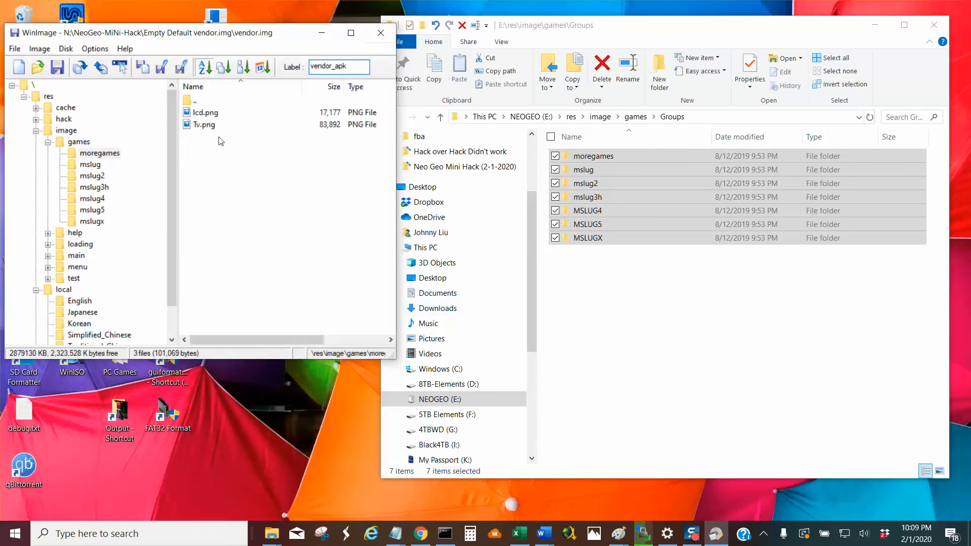
left_click(94, 165)
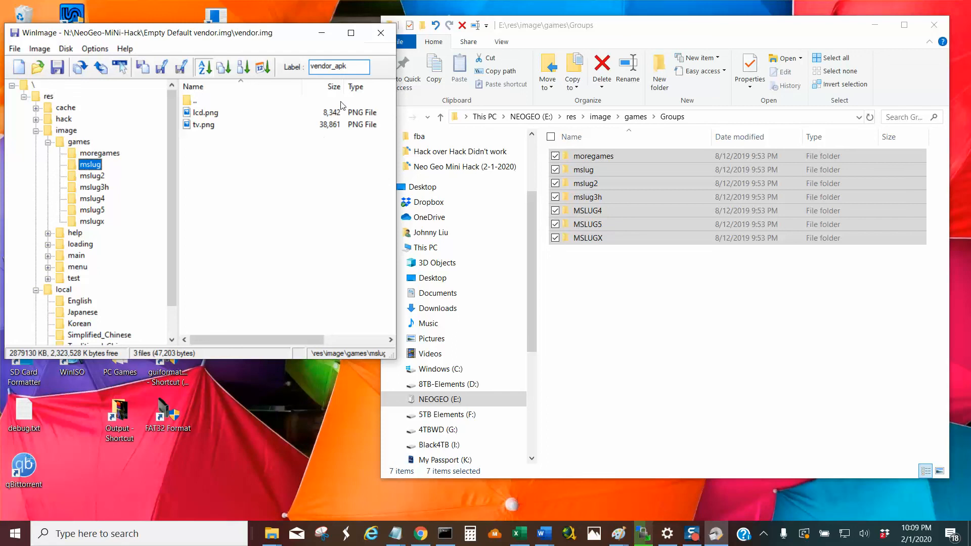
left_click(95, 177)
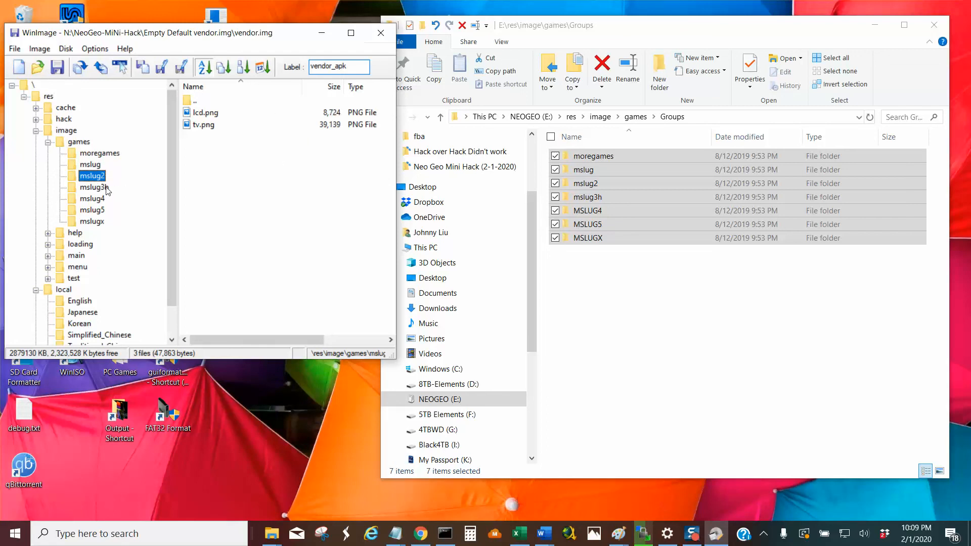
left_click(107, 188)
left_click(102, 203)
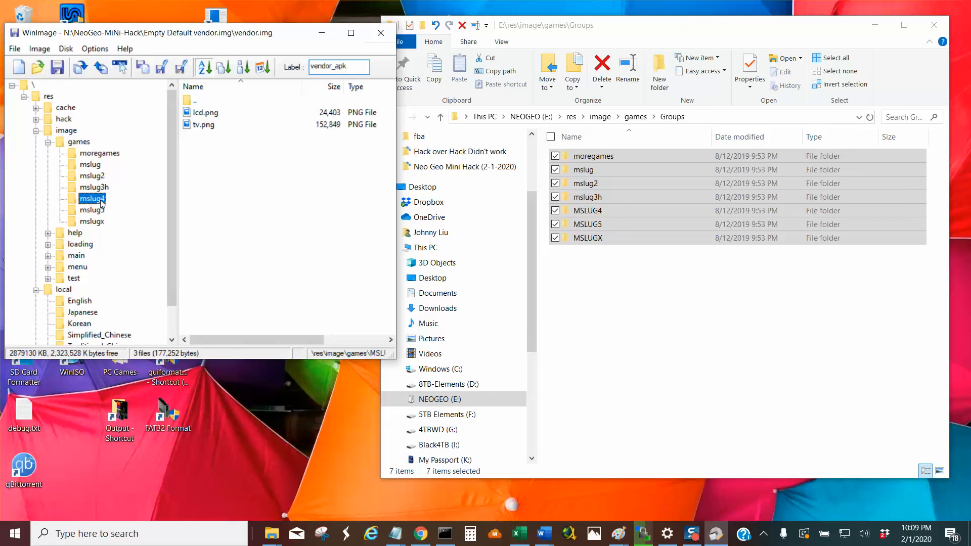
left_click(102, 210)
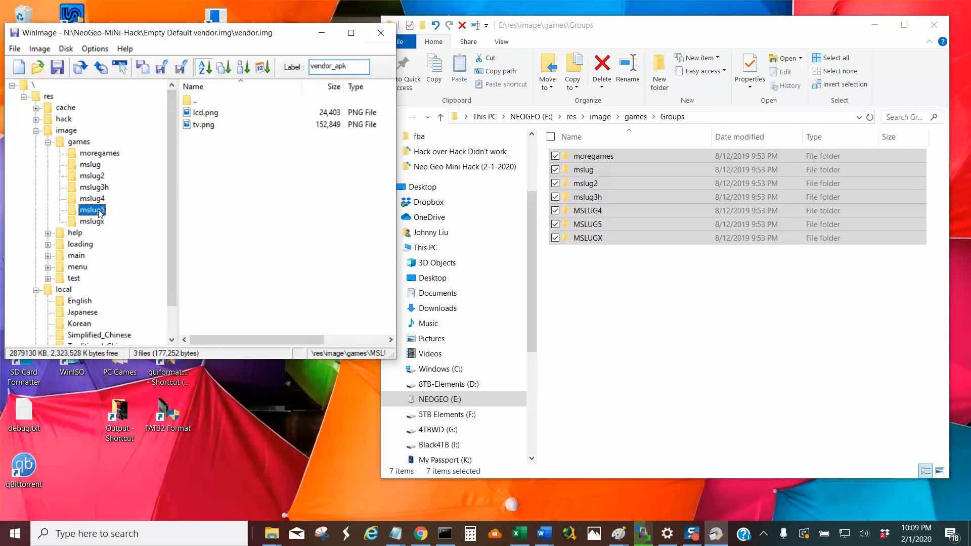
left_click(98, 222)
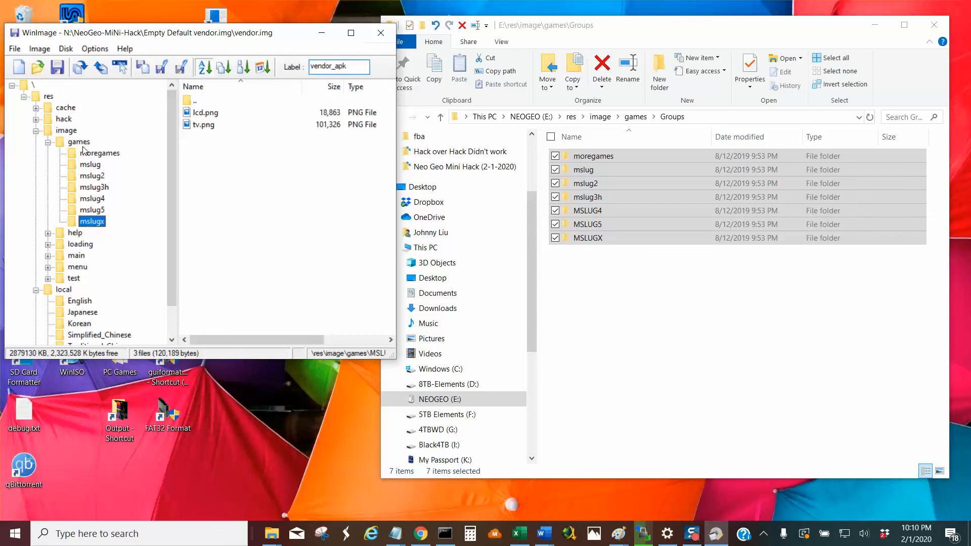
left_click(48, 143)
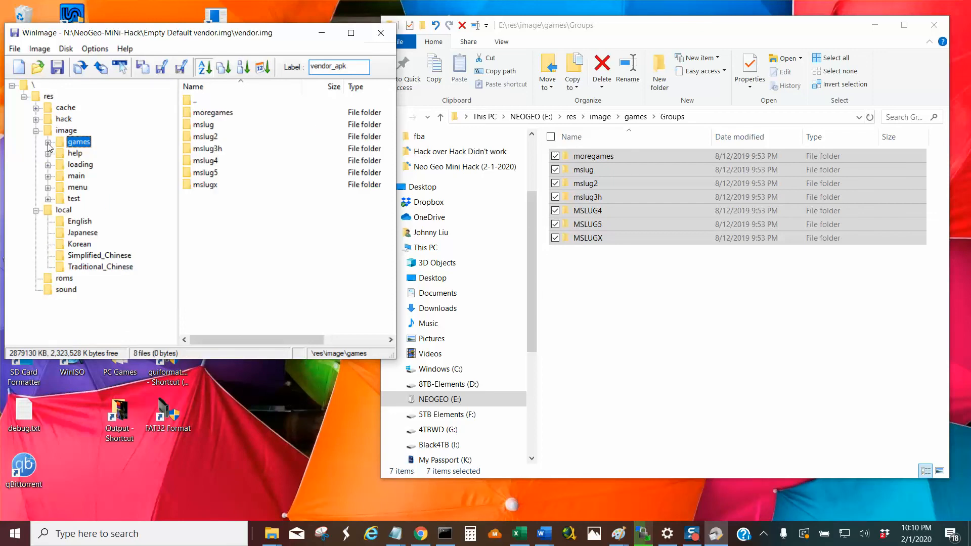
Open res\local\English in vendor.img and select its games.ini file.
left_click(83, 224)
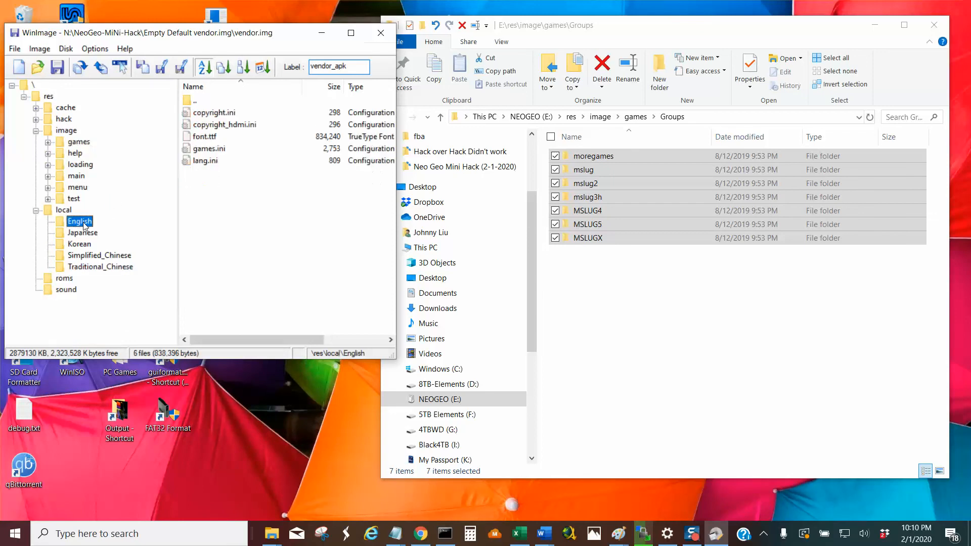
left_click(216, 152)
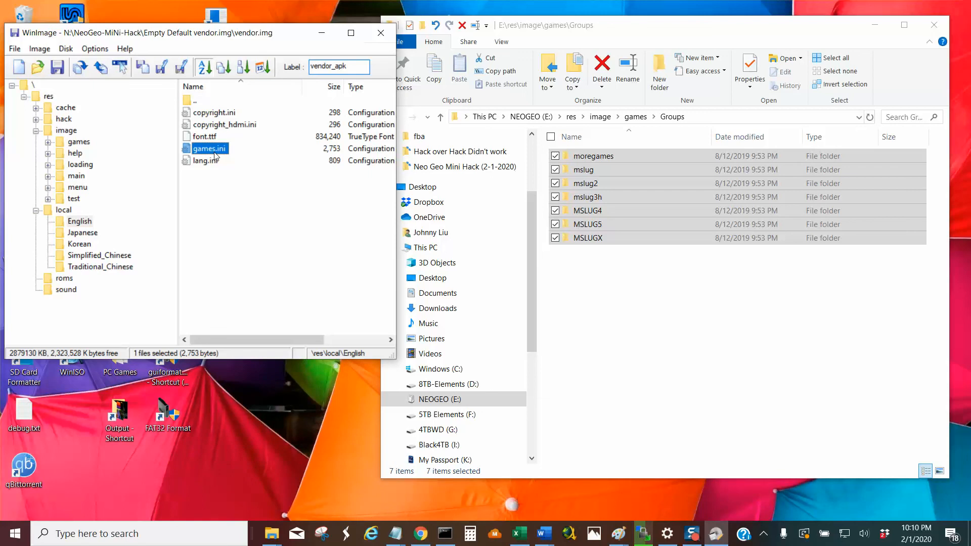
left_click(576, 286)
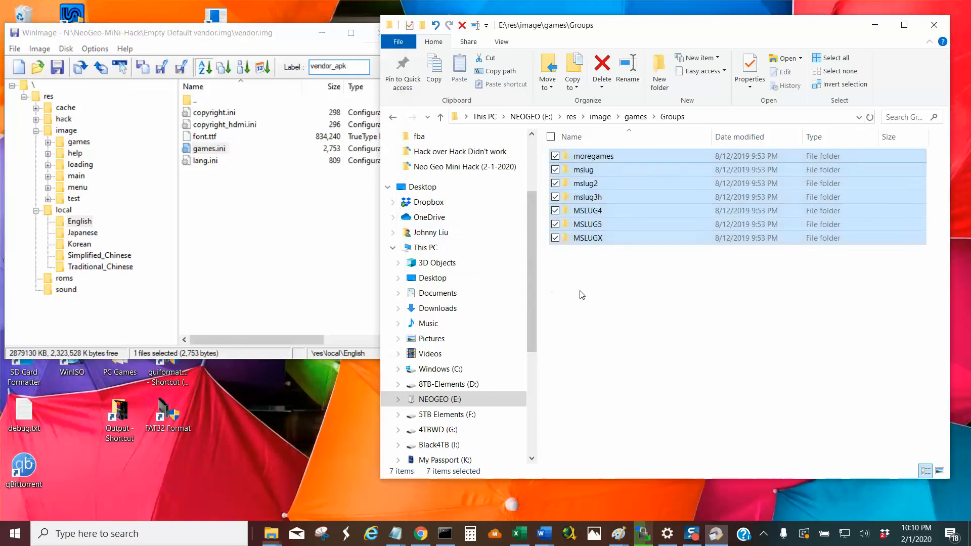
left_click(214, 150)
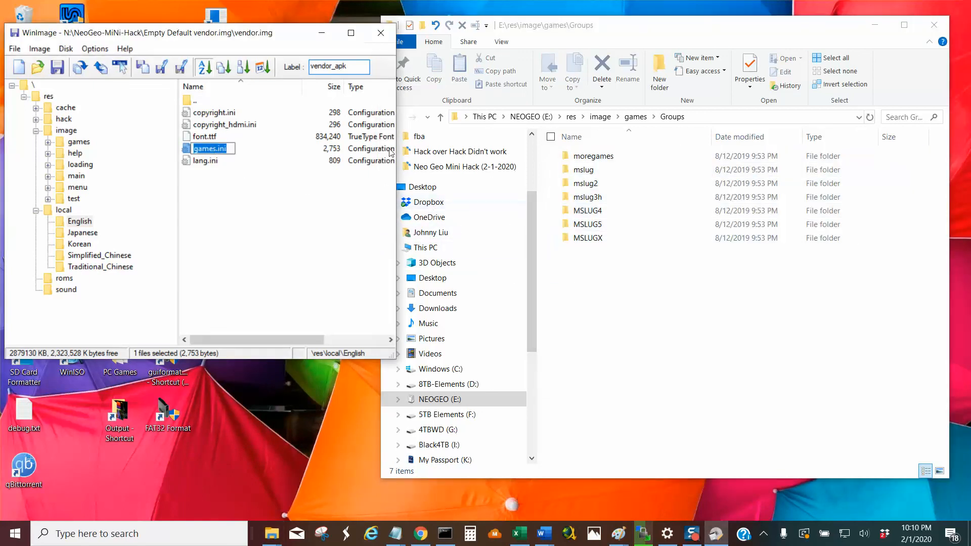
Look through the game folders in E:\res\image\games and reopen its Groups folder.
left_click(439, 119)
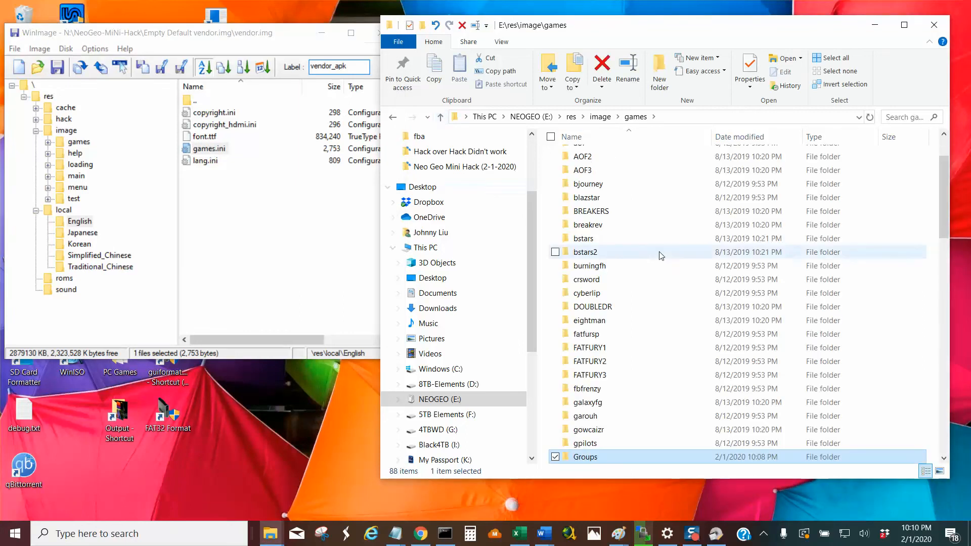
scroll(658, 264, "down", 7)
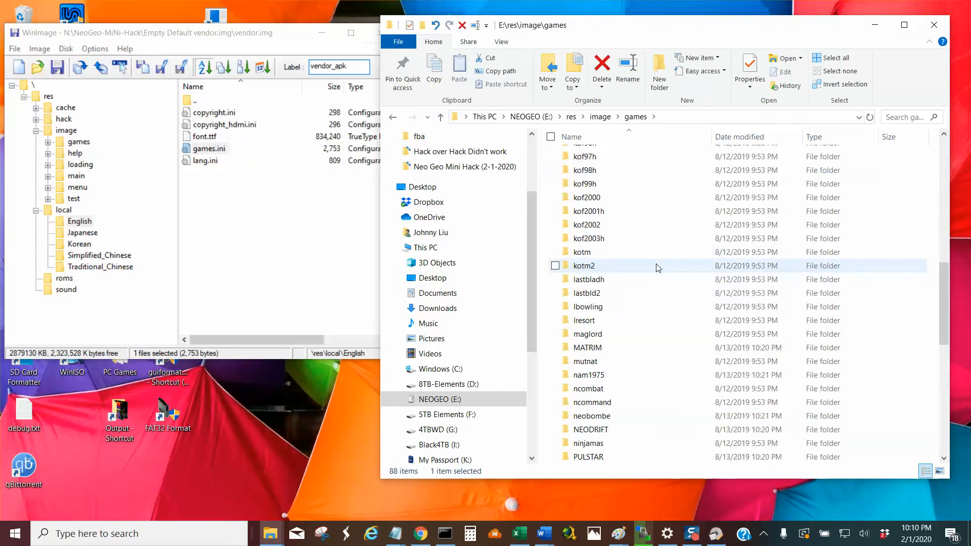
left_click(440, 118)
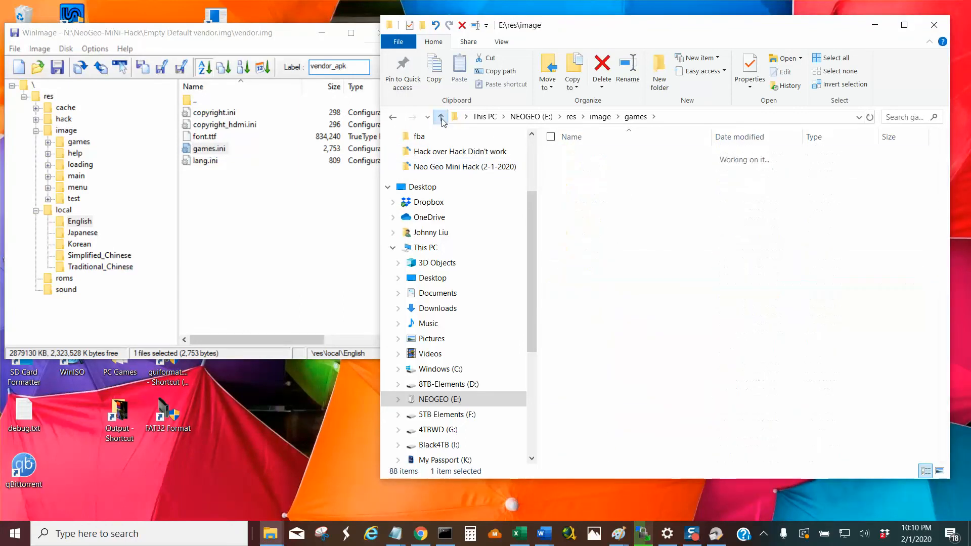
double_click(607, 158)
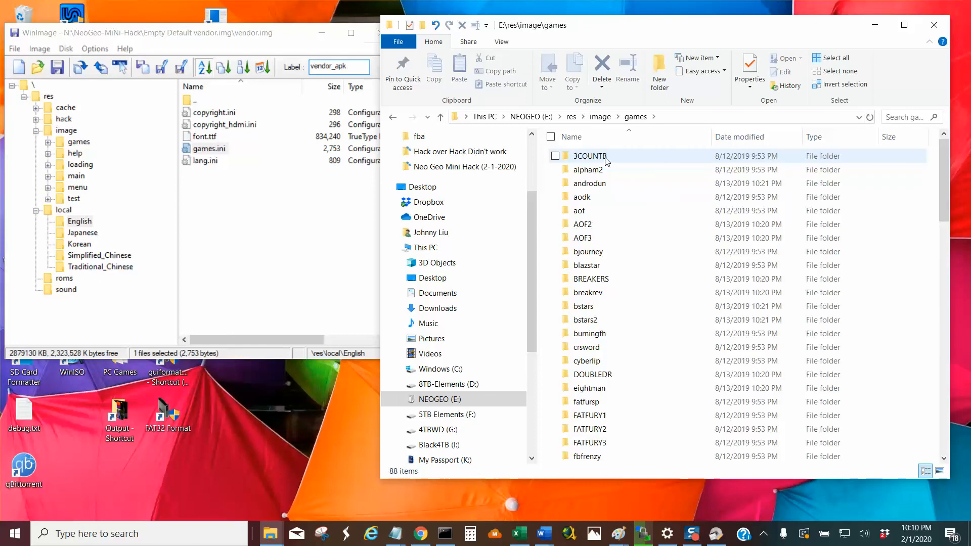
left_click(613, 364)
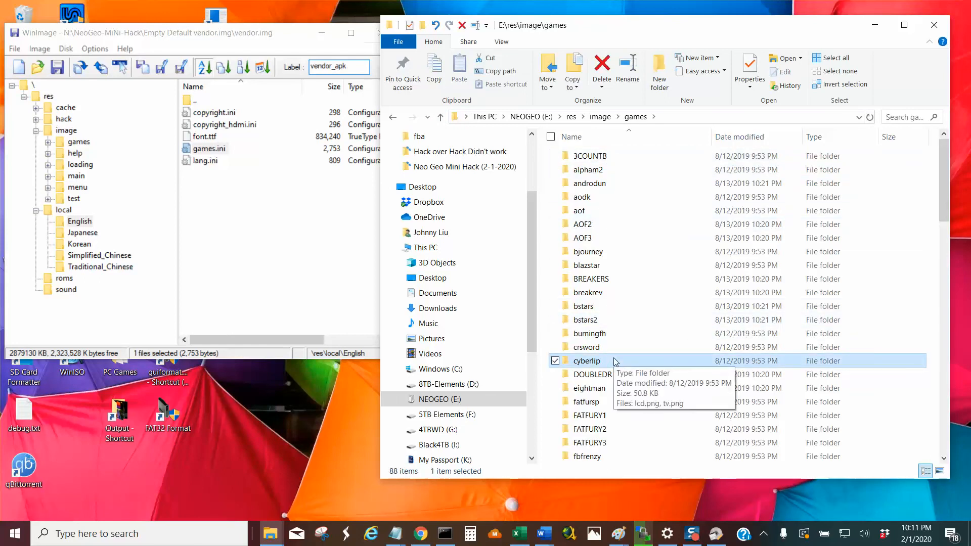
key("g")
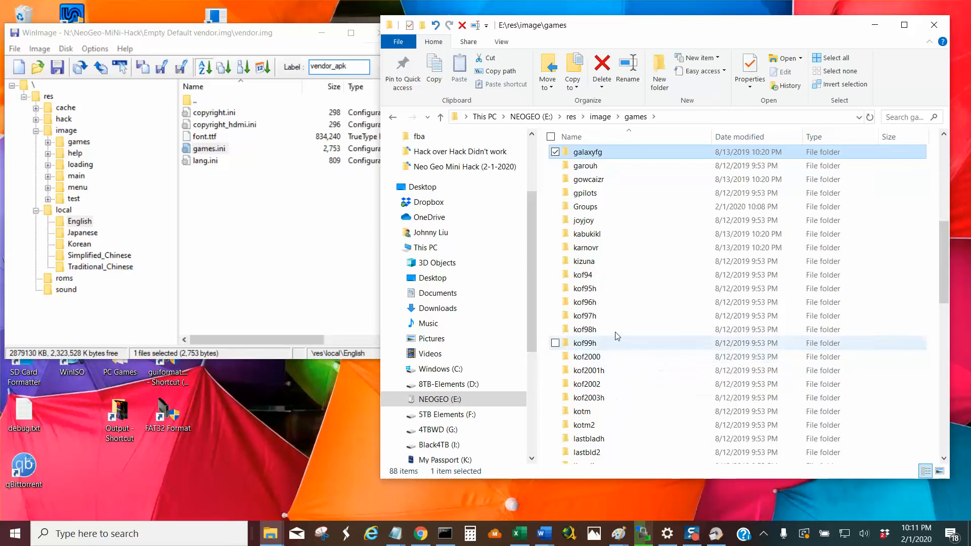
double_click(608, 207)
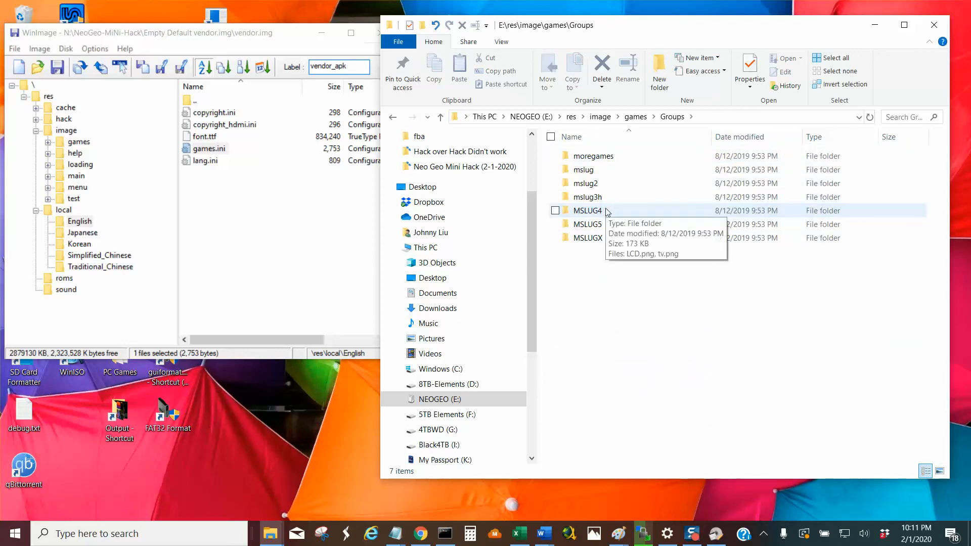
Move all folders, moregames through MSLUGX, from Groups up into E:\res\image\games.
key("ctrl+a")
key("ctrl+c")
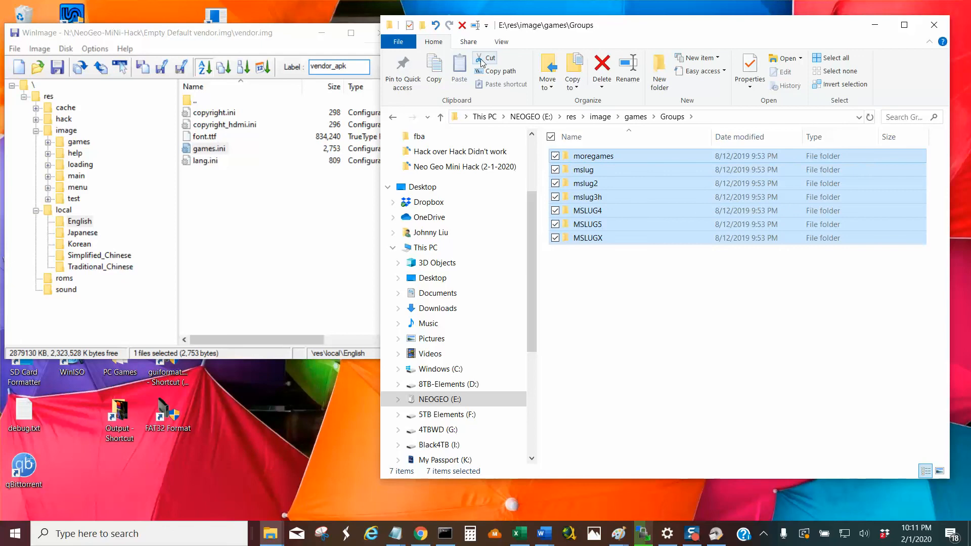
left_click(441, 117)
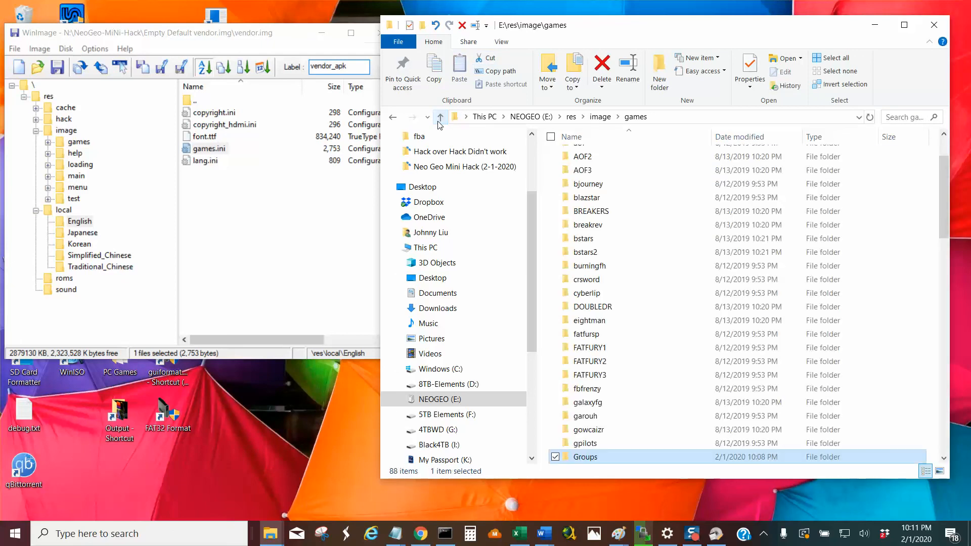
left_click(461, 67)
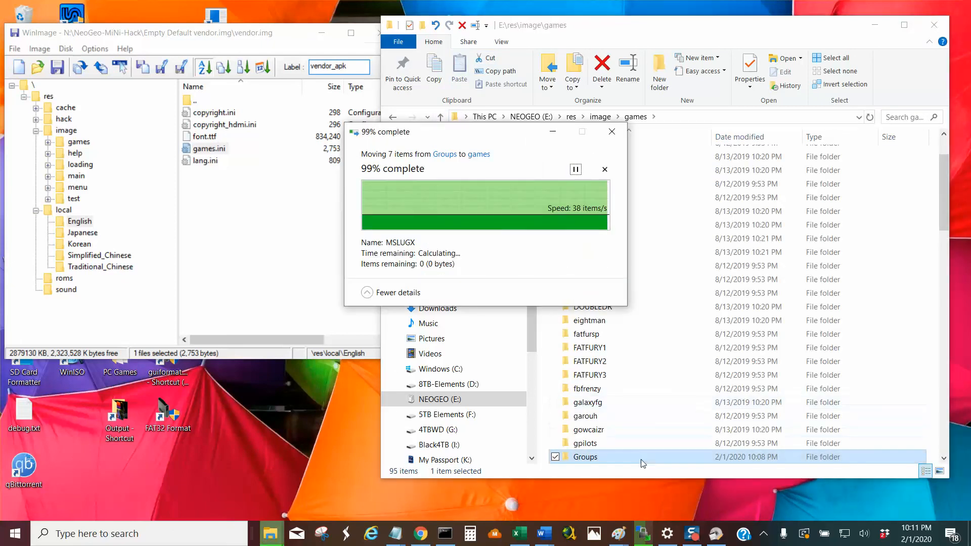
Look through the folders in E:\res\image\games, view the contents of shocktro and return to the games folder.
left_click(944, 458)
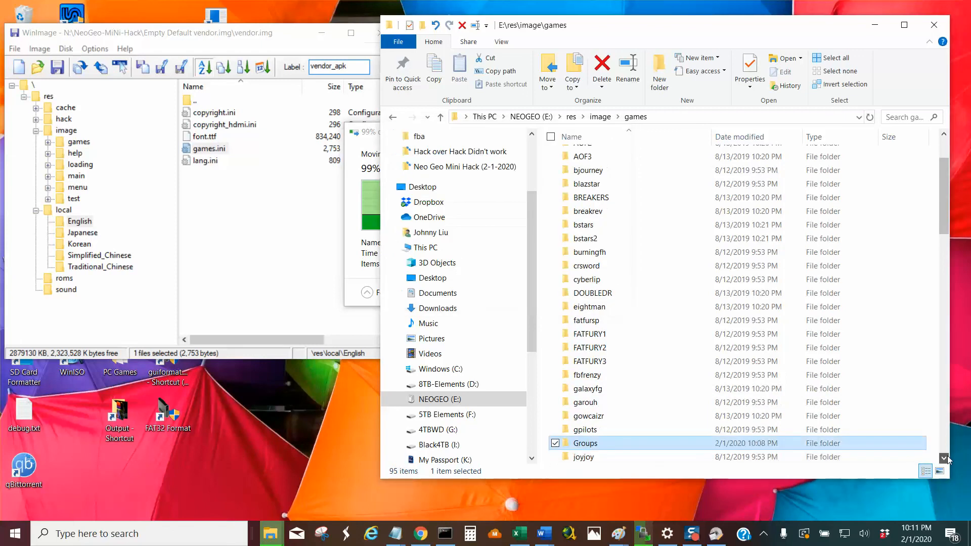
left_click(945, 459)
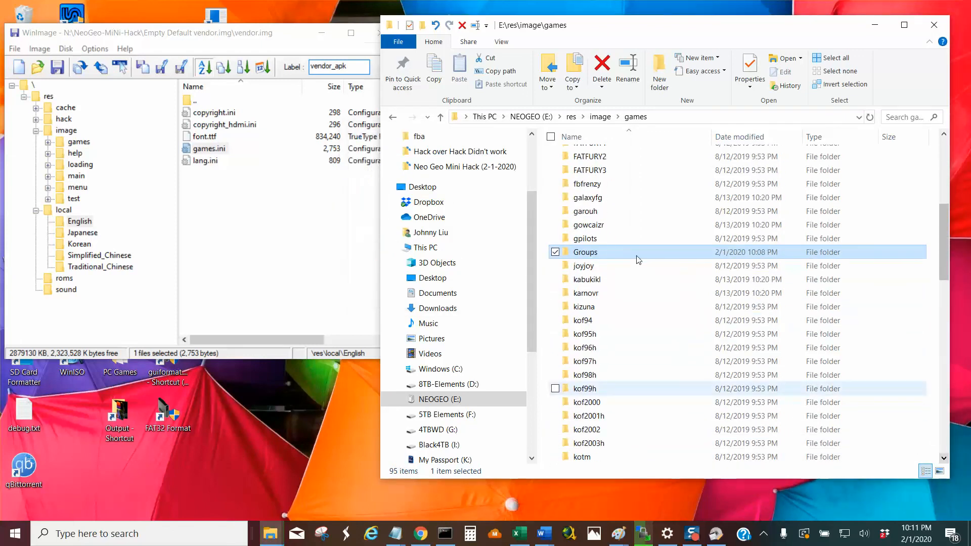
scroll(636, 259, "down", 12)
double_click(636, 259)
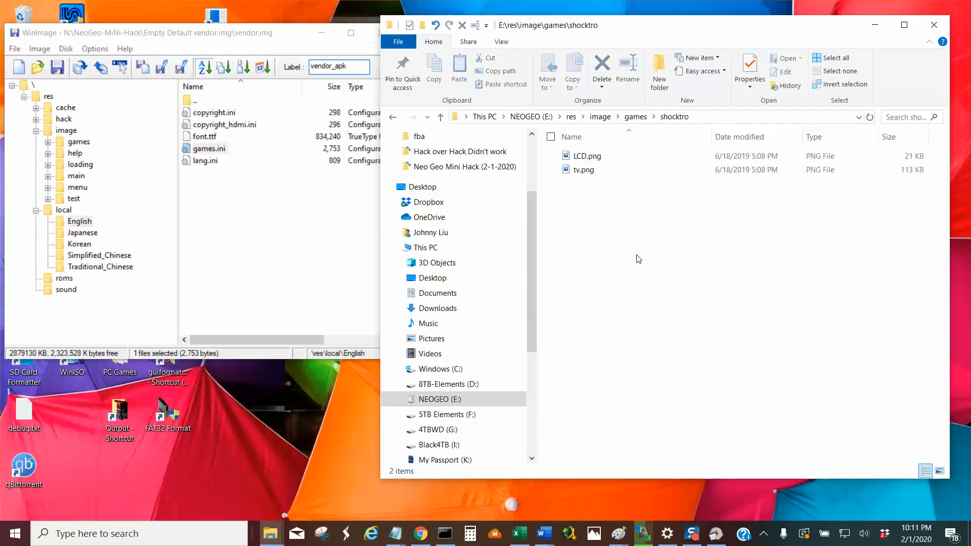
left_click(440, 117)
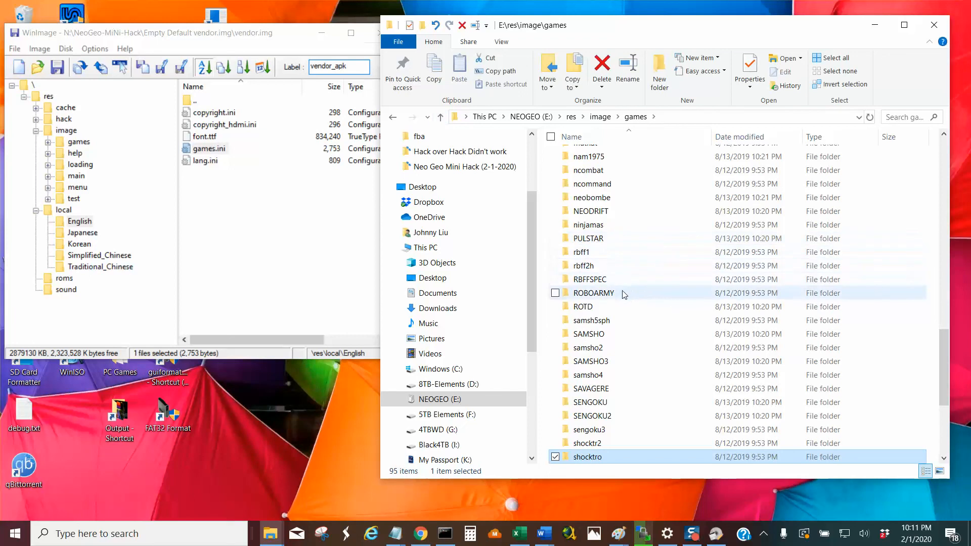
Check the contents of the Groups folder and delete that folder from E:\res\image\games.
left_click(626, 347)
type("gr")
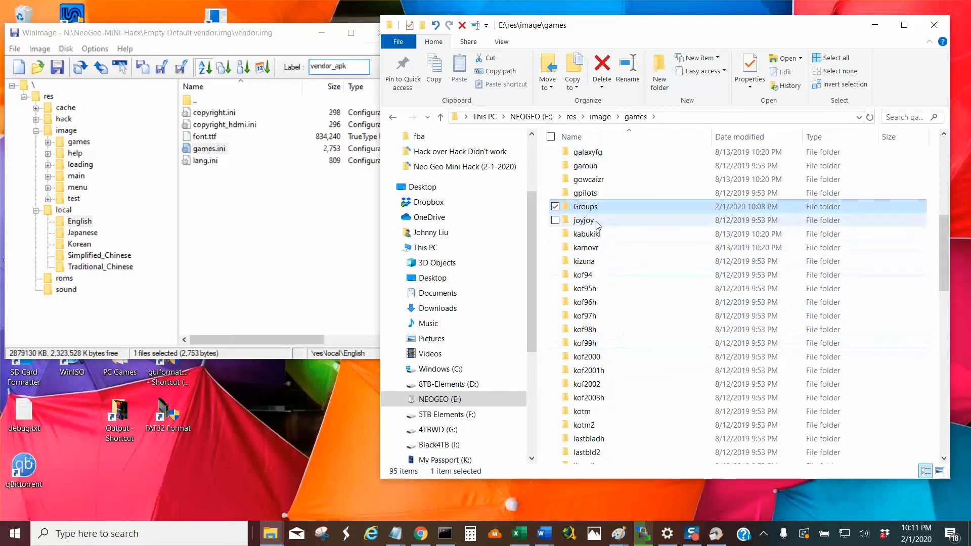
double_click(592, 209)
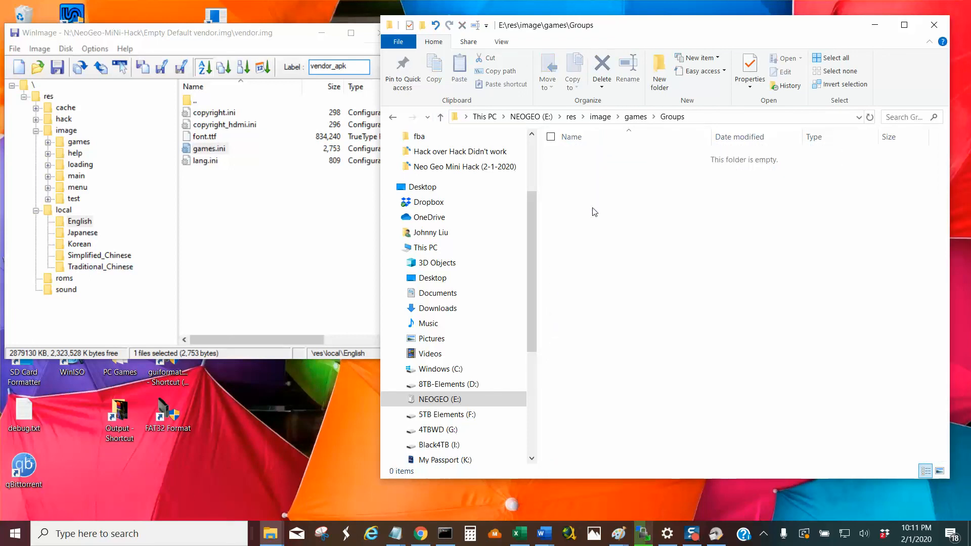
left_click(441, 117)
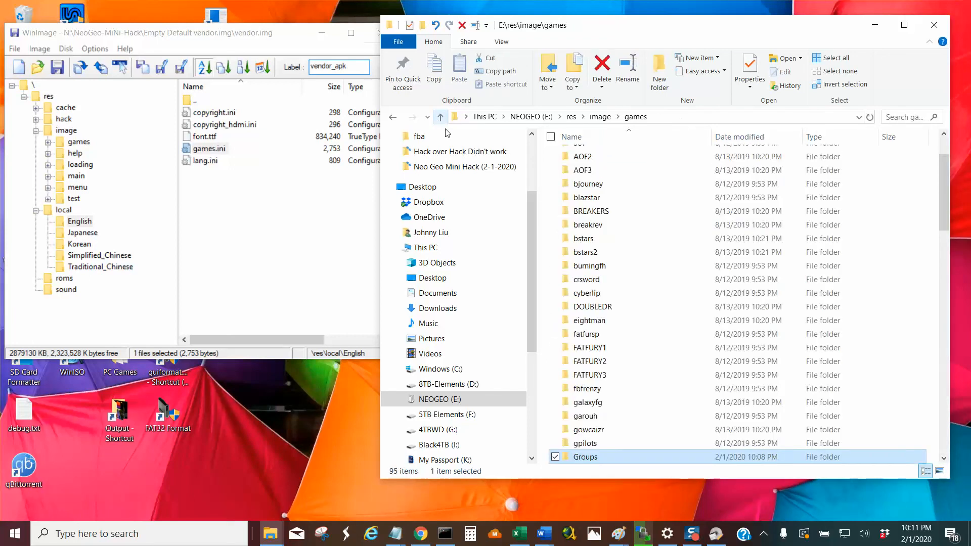
right_click(609, 456)
left_click(489, 413)
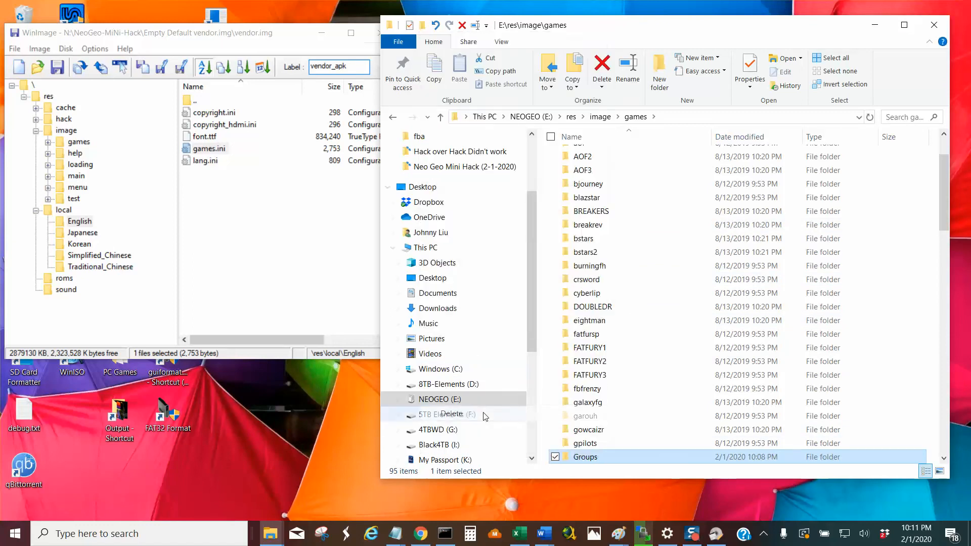
left_click(528, 312)
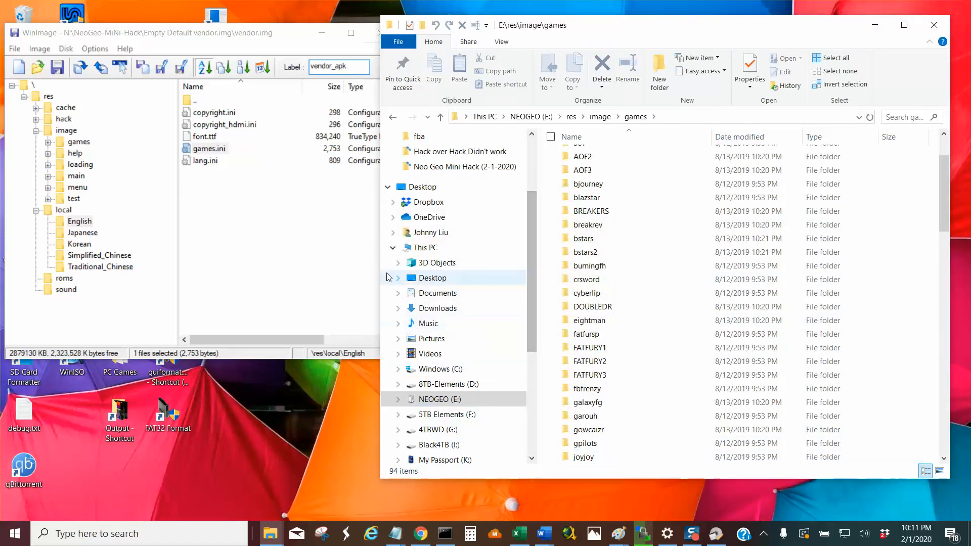
Select games.ini in res\local\English of vendor.img and start injecting a file into that folder.
left_click(241, 229)
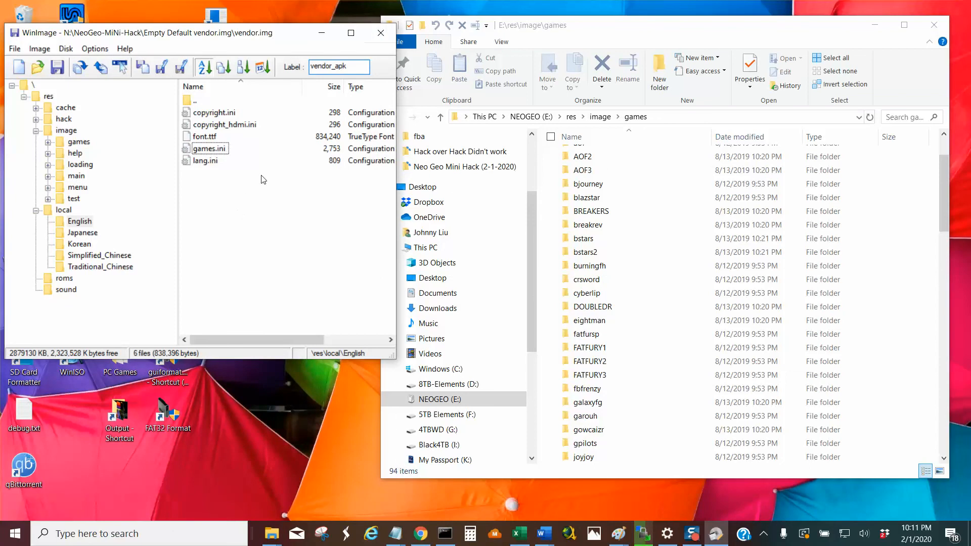
left_click(218, 150)
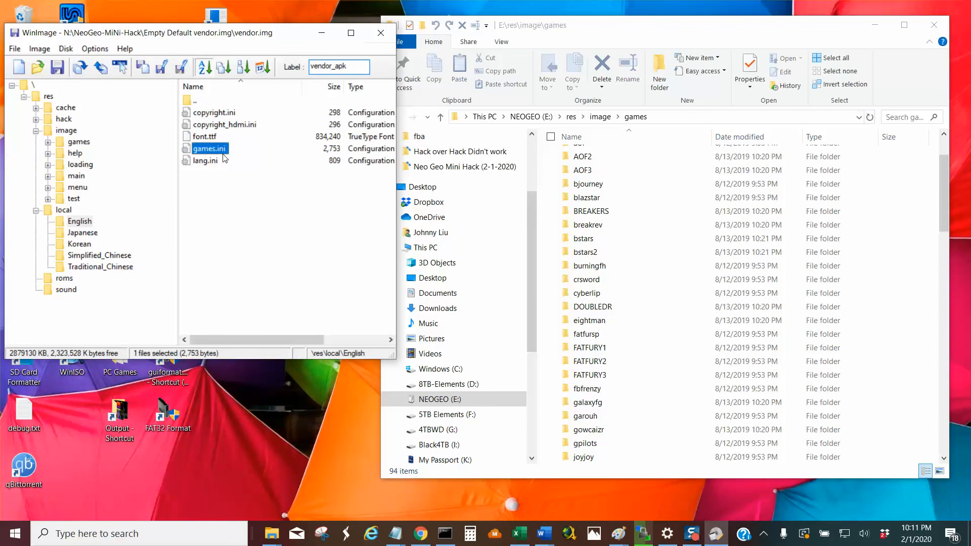
left_click(440, 119)
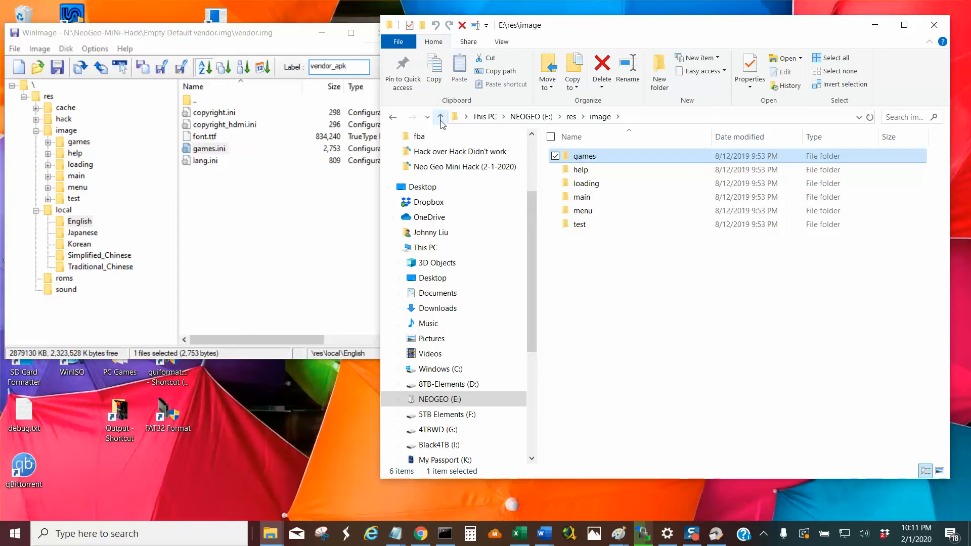
left_click(29, 47)
left_click(64, 74)
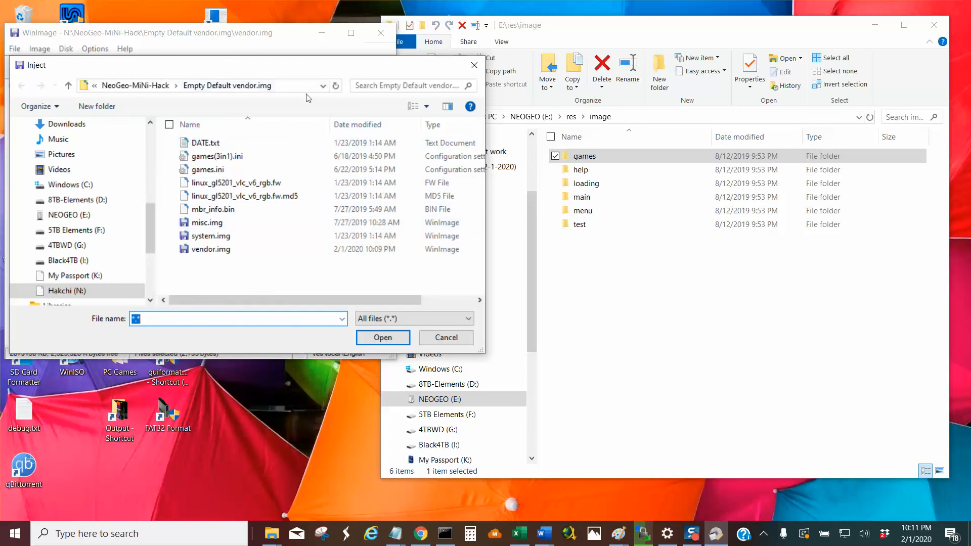
Set the source location for the file to inject to drive E:.
left_click(322, 86)
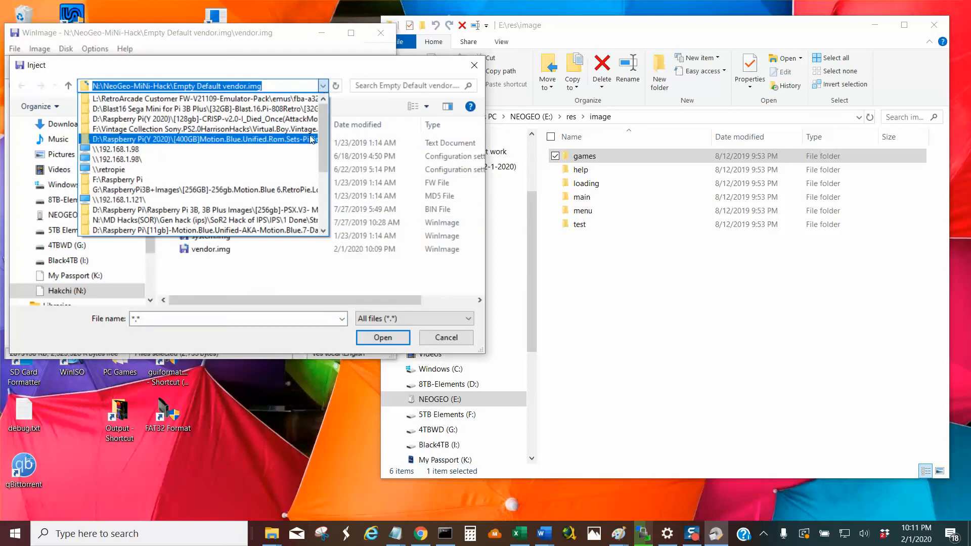
left_click_drag(323, 170, 326, 190)
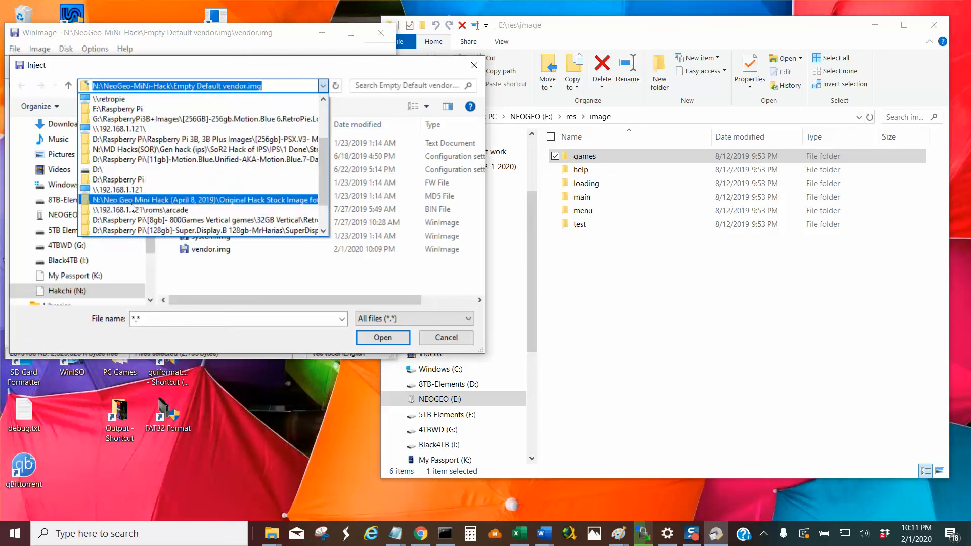
scroll(113, 201, "down", 2)
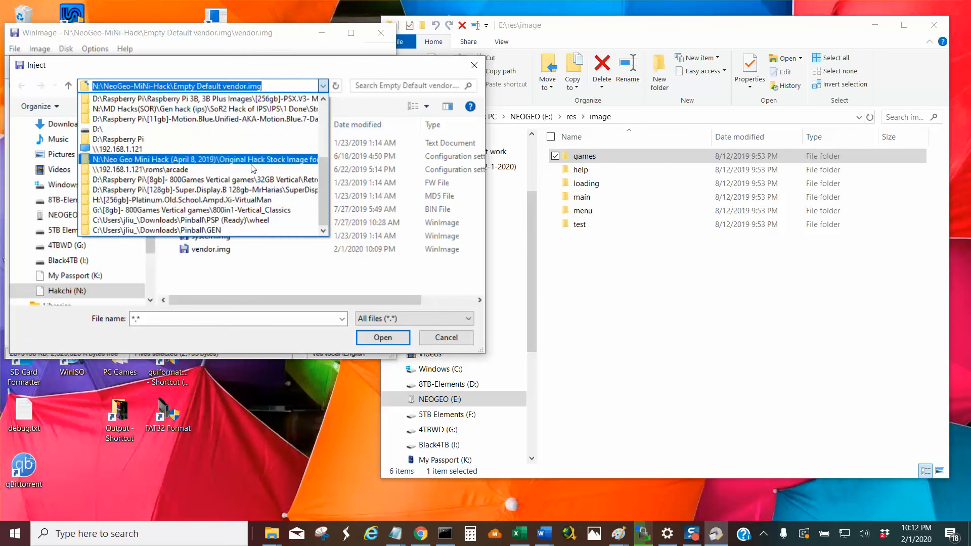
left_click(309, 265)
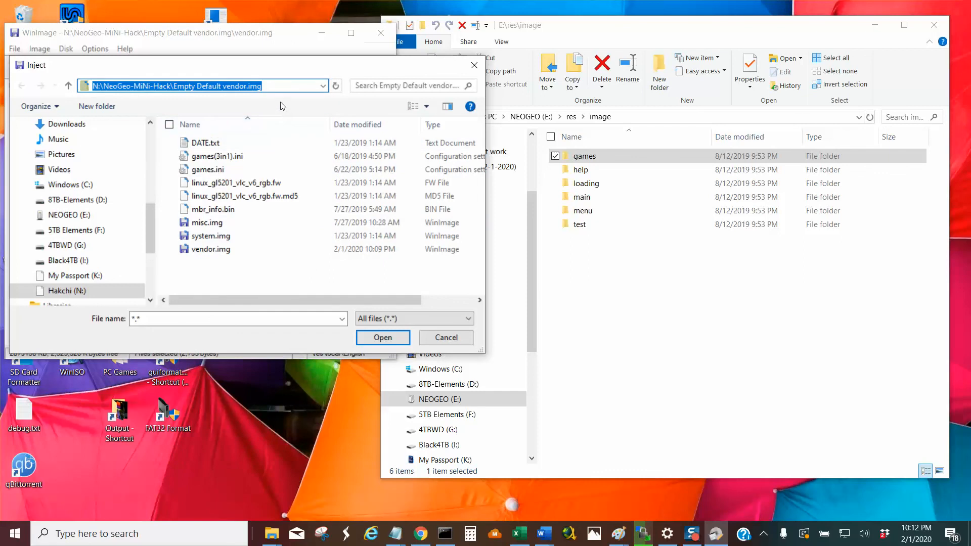
type("e")
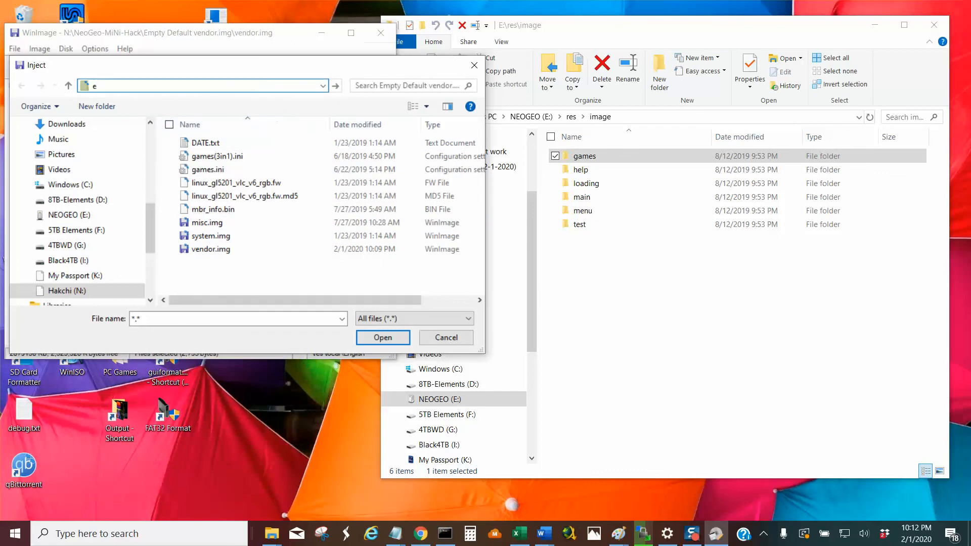
type(":")
key("Return")
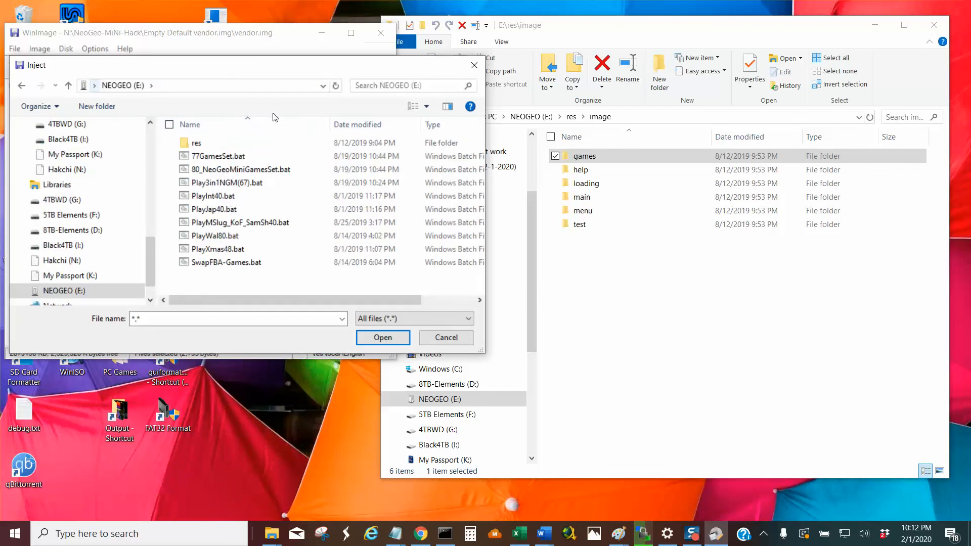
Inject games.ini from E:\res\local\English into the image, replacing the existing file, and check its modified date in the widened file list.
double_click(202, 147)
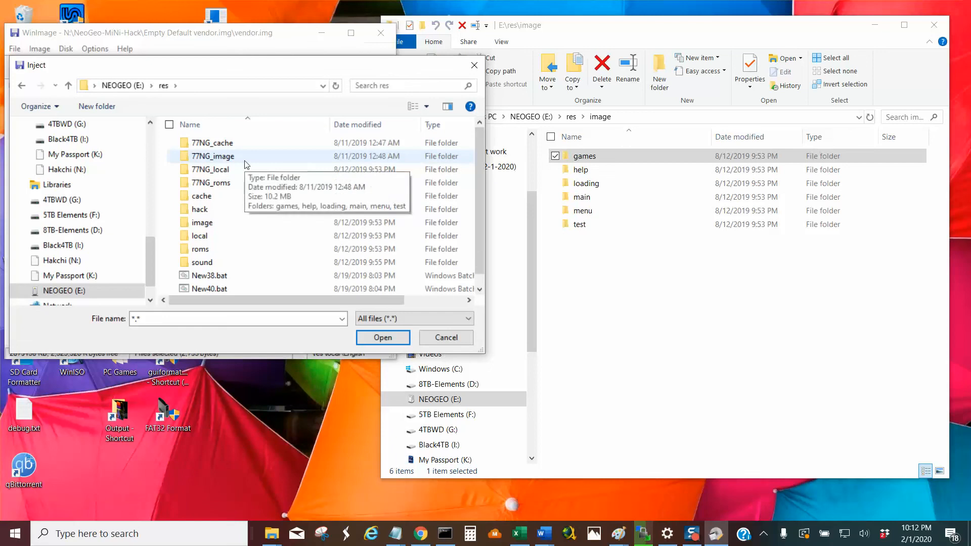
double_click(226, 238)
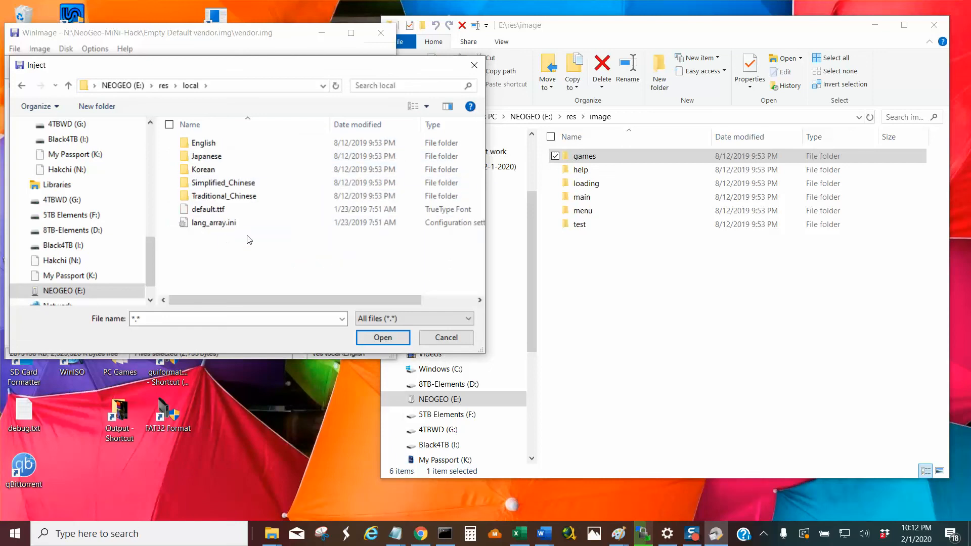
double_click(243, 143)
left_click(243, 143)
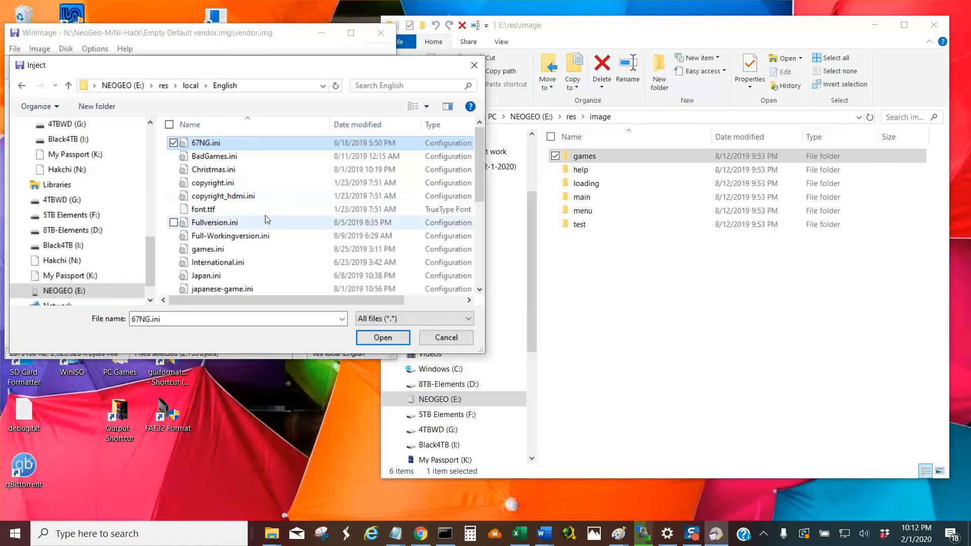
scroll(267, 222, "down", 2)
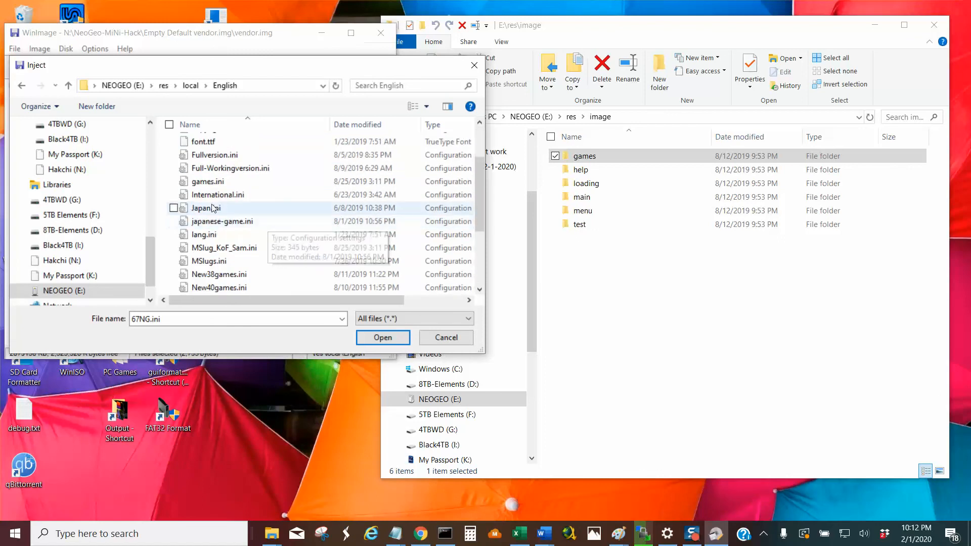
left_click(208, 183)
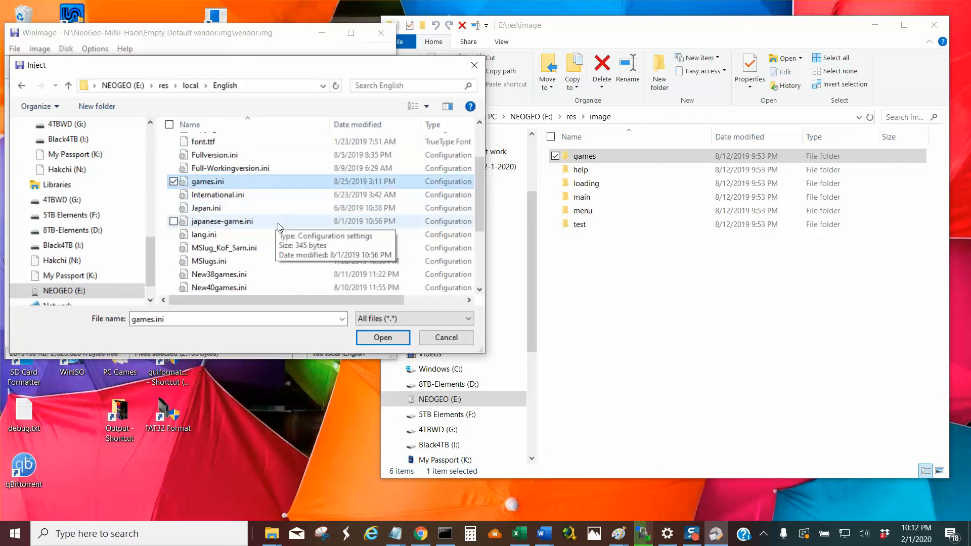
left_click(371, 338)
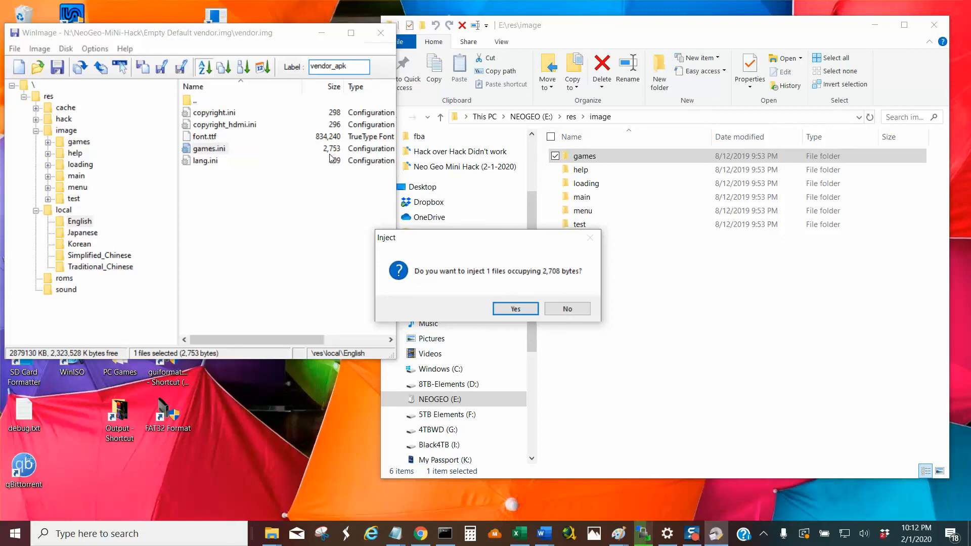
left_click(508, 309)
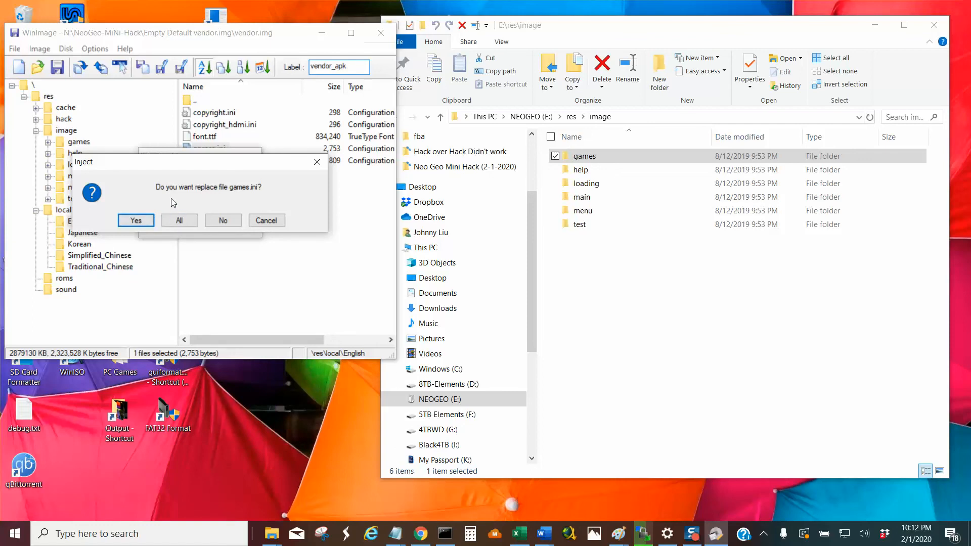
left_click(138, 221)
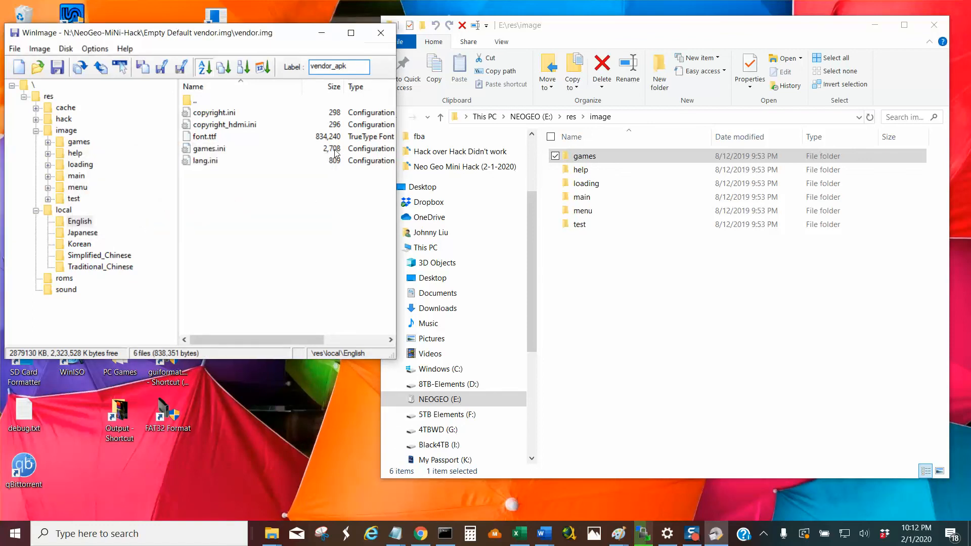
left_click_drag(456, 186, 584, 186)
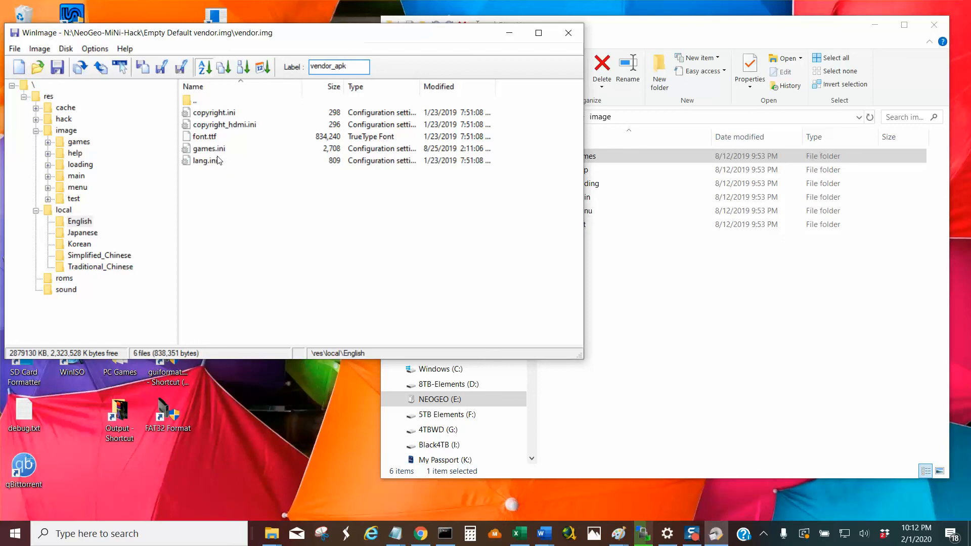
left_click(207, 151)
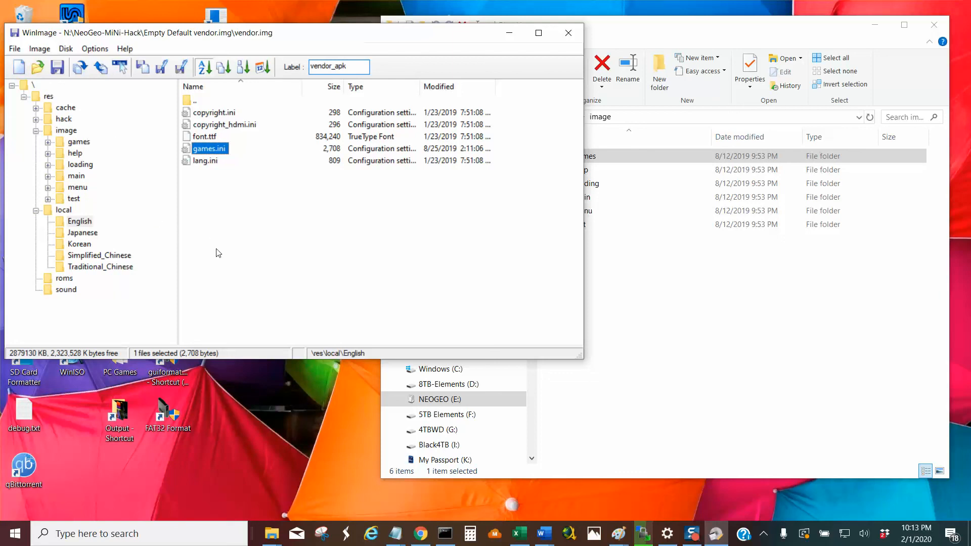
Switch to File Explorer, go to E:\res\local\English and open games.ini in Notepad++.
left_click(700, 282)
left_click(700, 282)
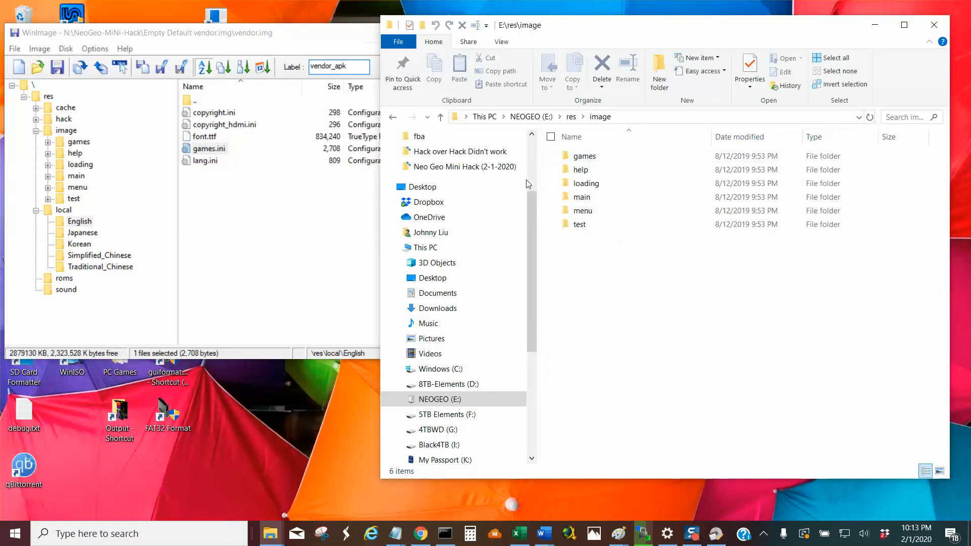
left_click(442, 120)
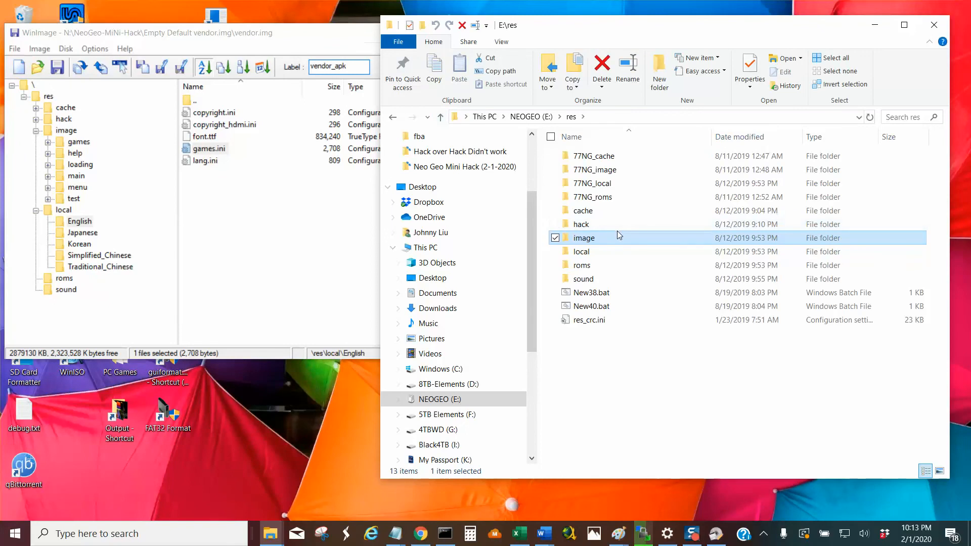
left_click(607, 255)
double_click(607, 254)
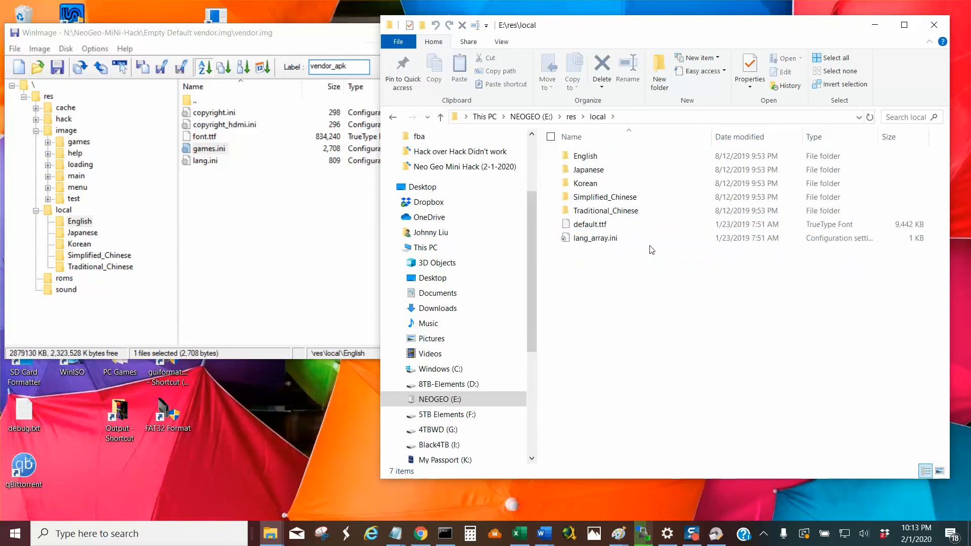
left_click(599, 158)
double_click(599, 158)
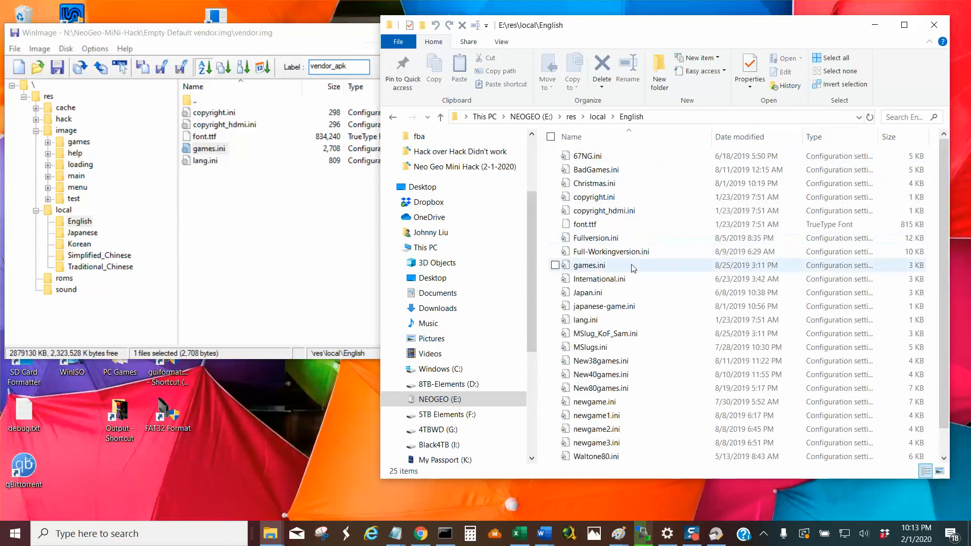
left_click(591, 266)
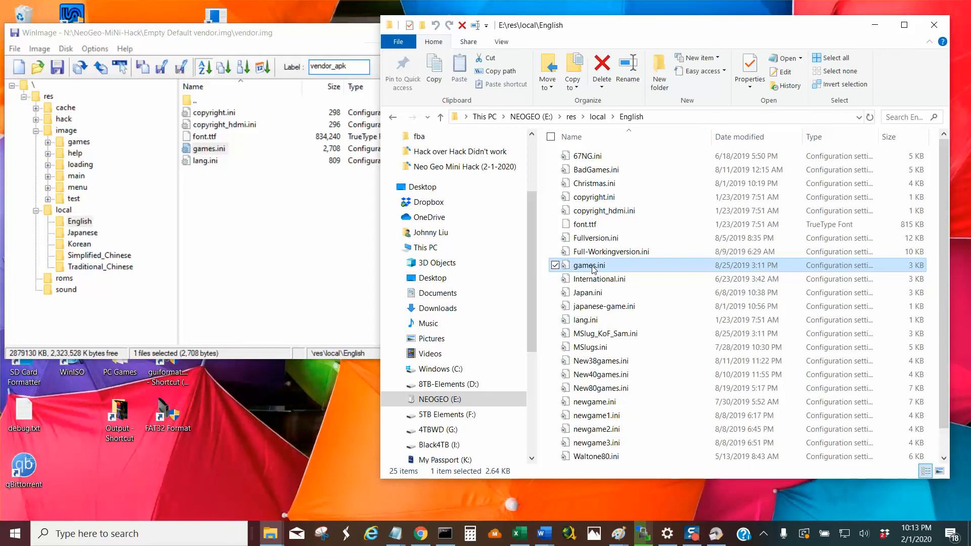
right_click(592, 266)
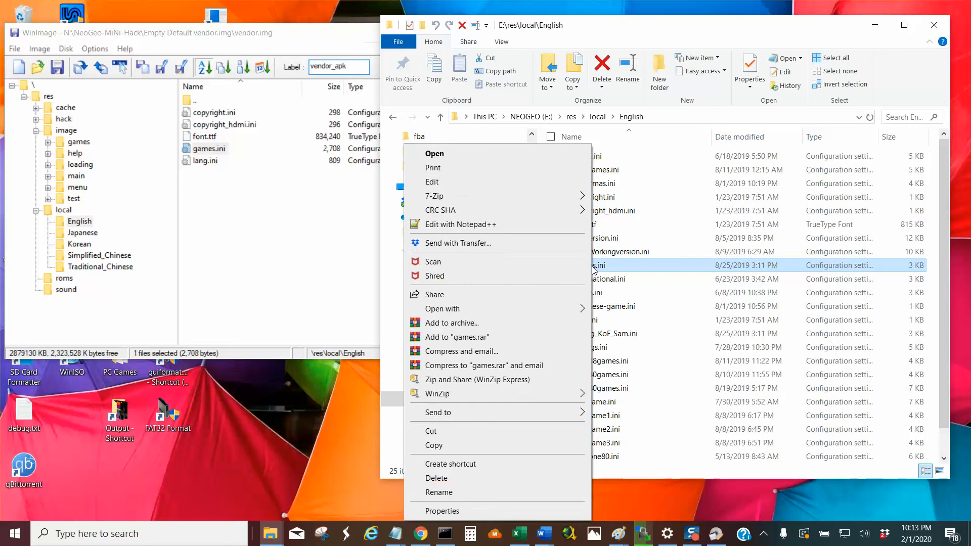
left_click(459, 226)
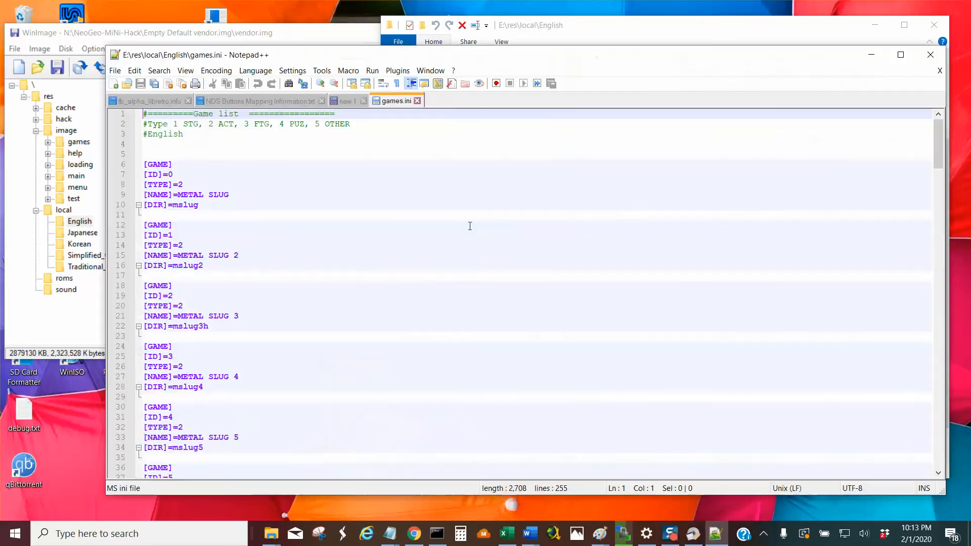
Look through the game list to its end and highlight the complete More Games entry with ID 40 and directory moregames.
scroll(213, 215, "down", 14)
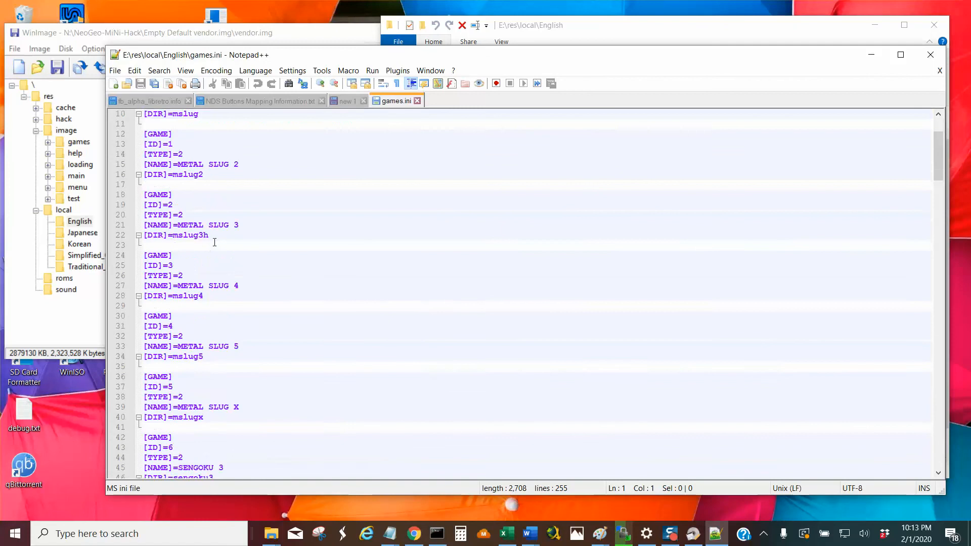
scroll(218, 247, "down", 20)
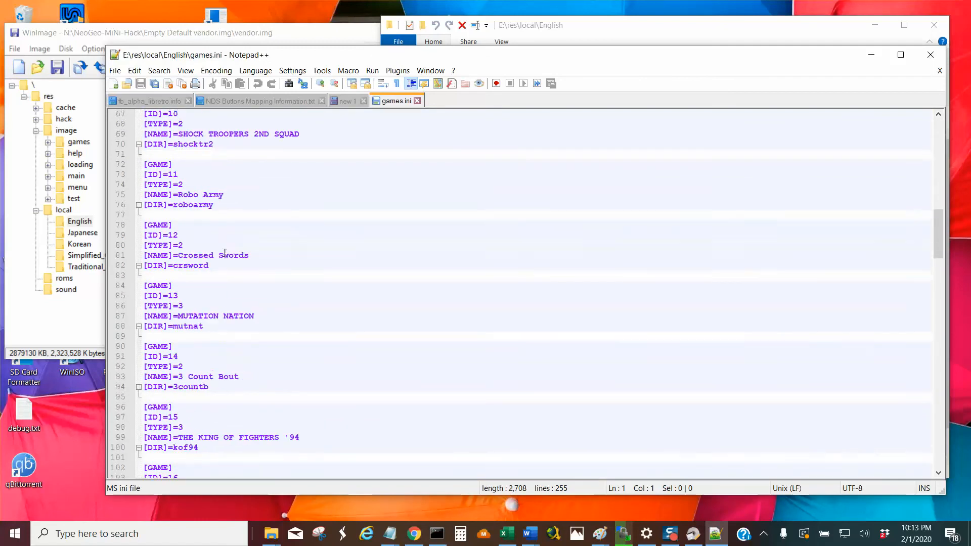
scroll(230, 255, "down", 20)
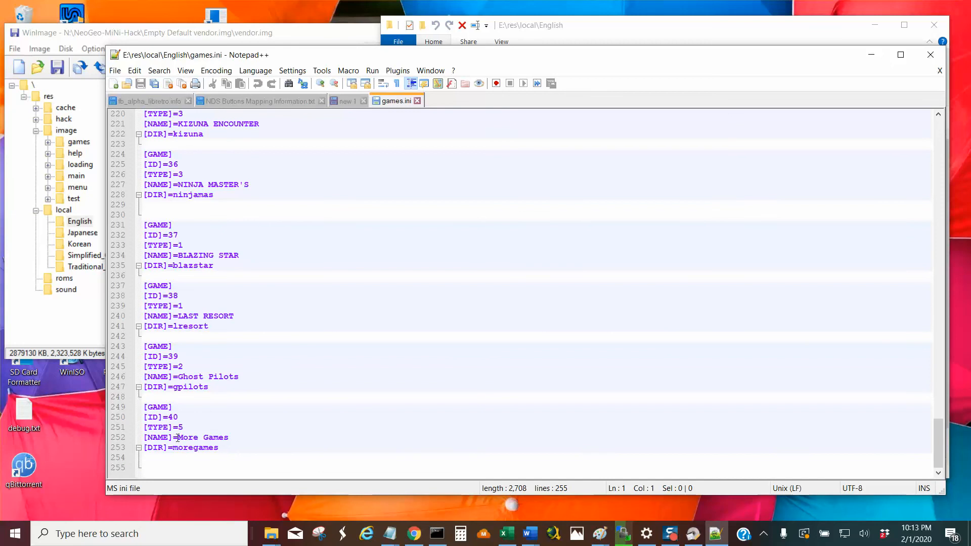
left_click_drag(173, 449, 224, 448)
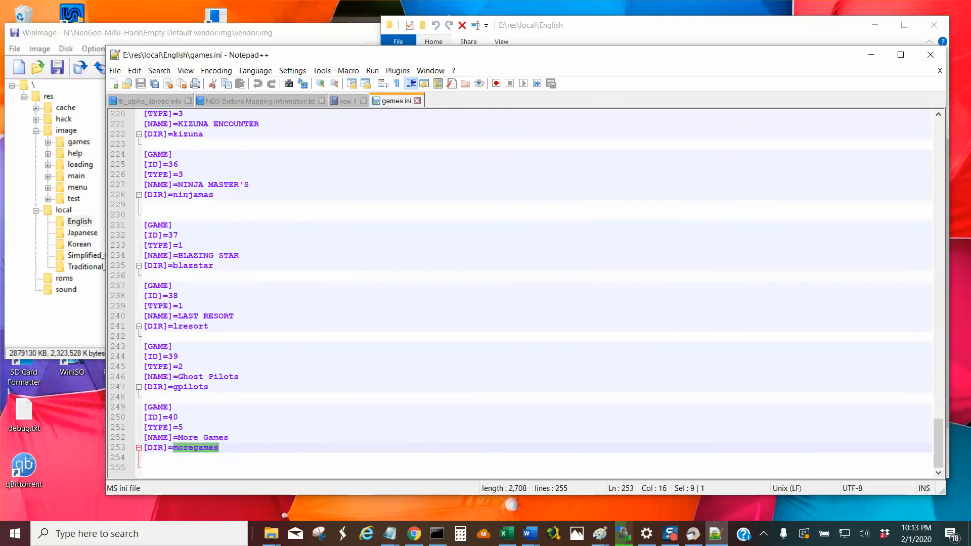
left_click_drag(144, 407, 258, 450)
left_click(161, 473)
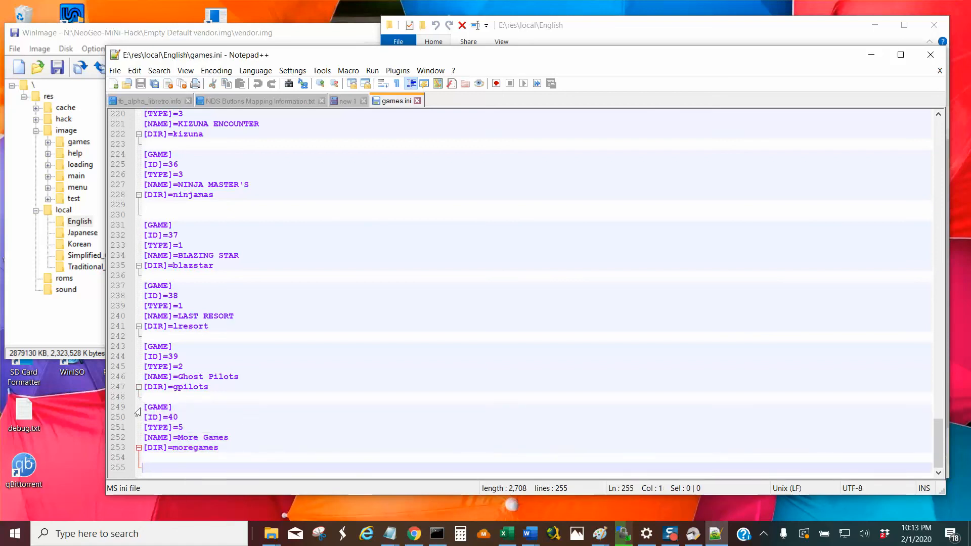
left_click_drag(146, 407, 242, 447)
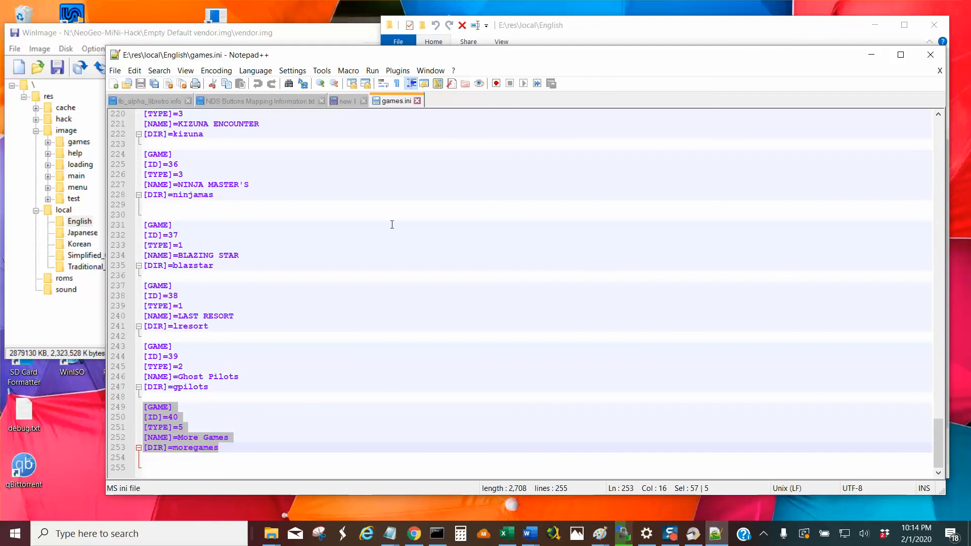
Close games.ini, minimise Notepad++ and go to E:\res\hack in File Explorer.
left_click(418, 101)
left_click(871, 55)
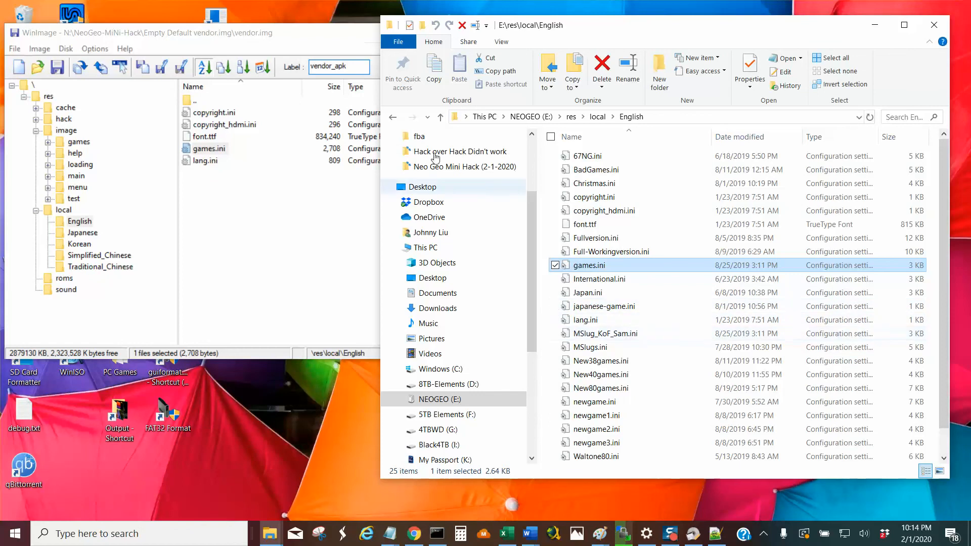
left_click(438, 119)
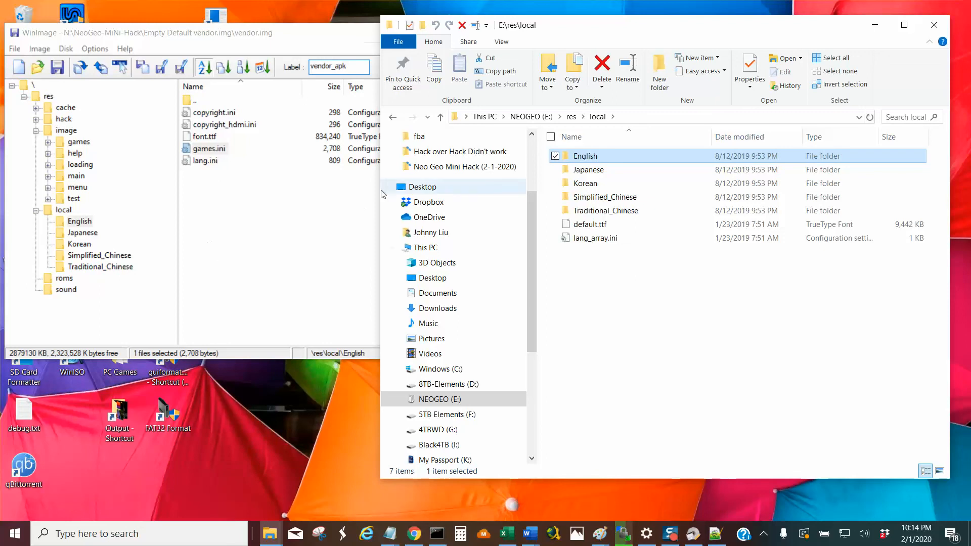
left_click(440, 120)
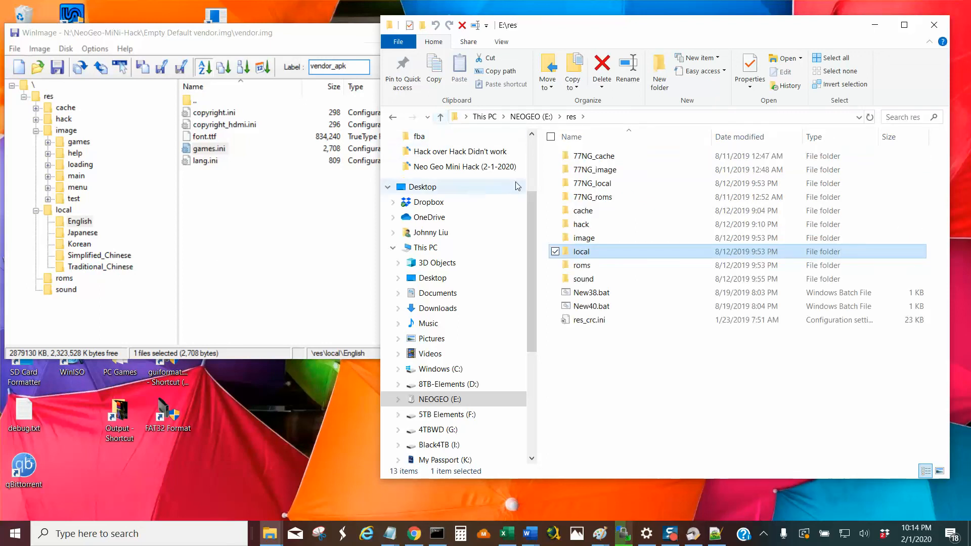
left_click(597, 224)
double_click(596, 223)
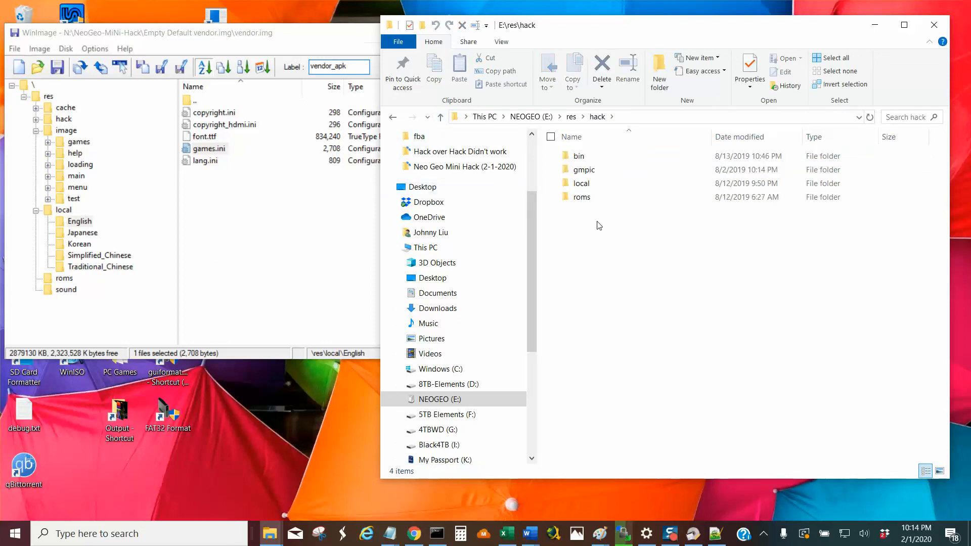
Open the roms\cps folder and locate the Mega man ZIP files in its list.
double_click(592, 200)
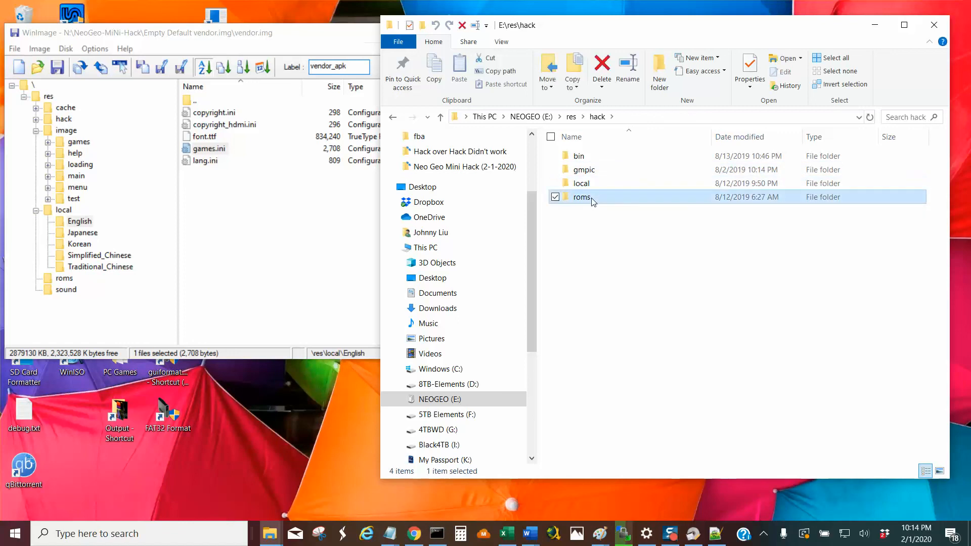
double_click(580, 157)
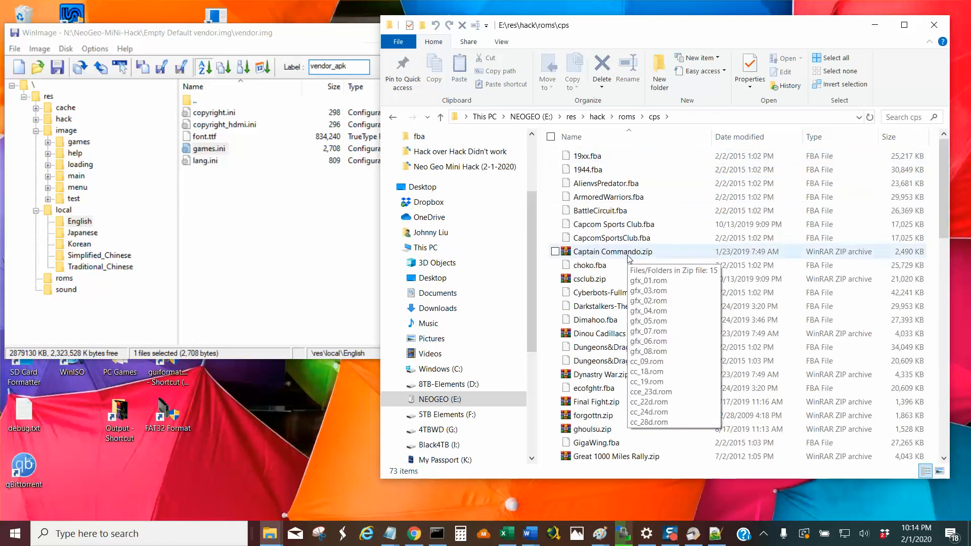
left_click(608, 256)
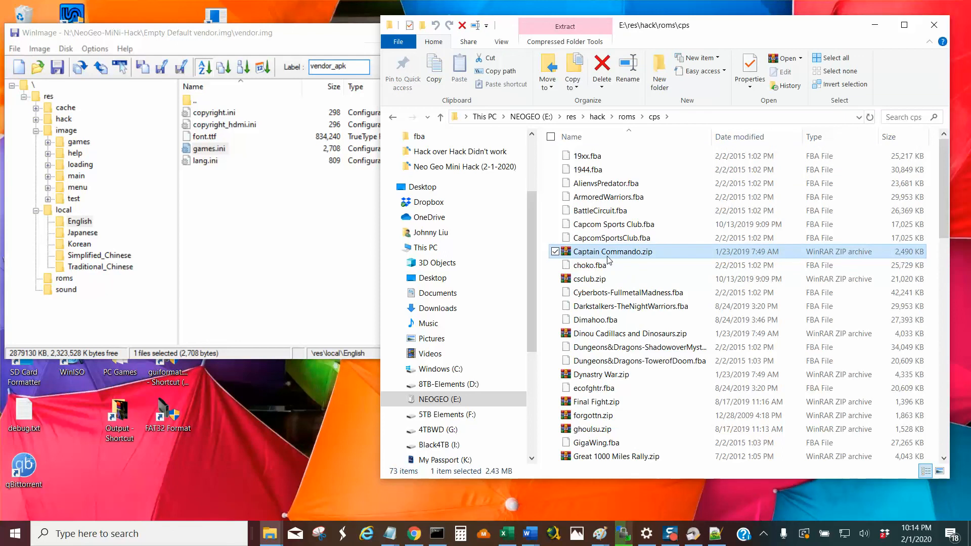
type("me")
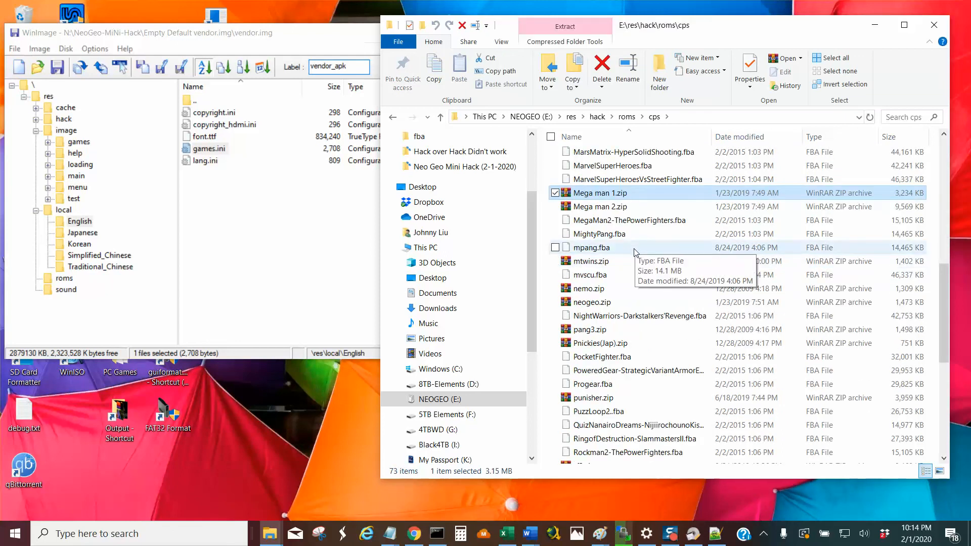
Find the files starting with "neo" in the Tothers ROM folder, and return to the roms folder.
left_click(440, 118)
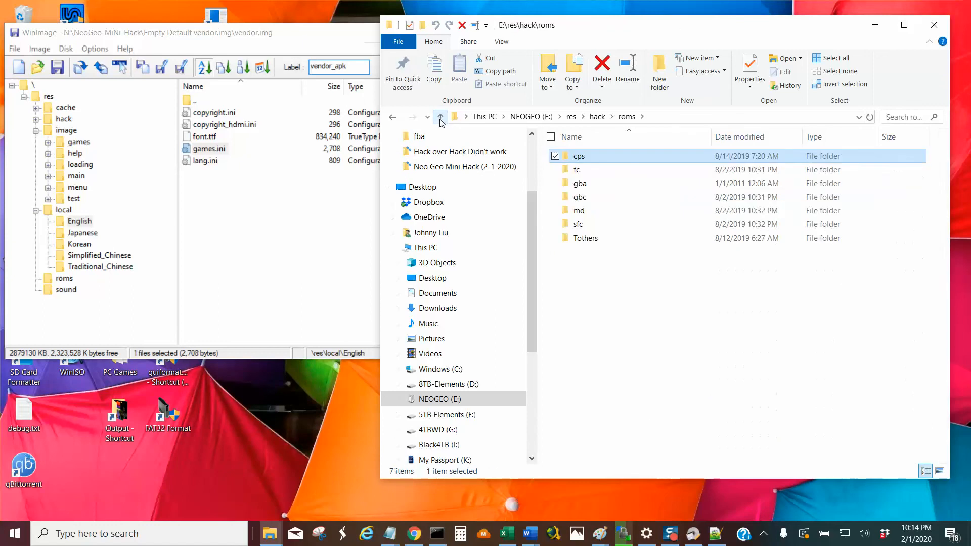
double_click(587, 242)
left_click(625, 228)
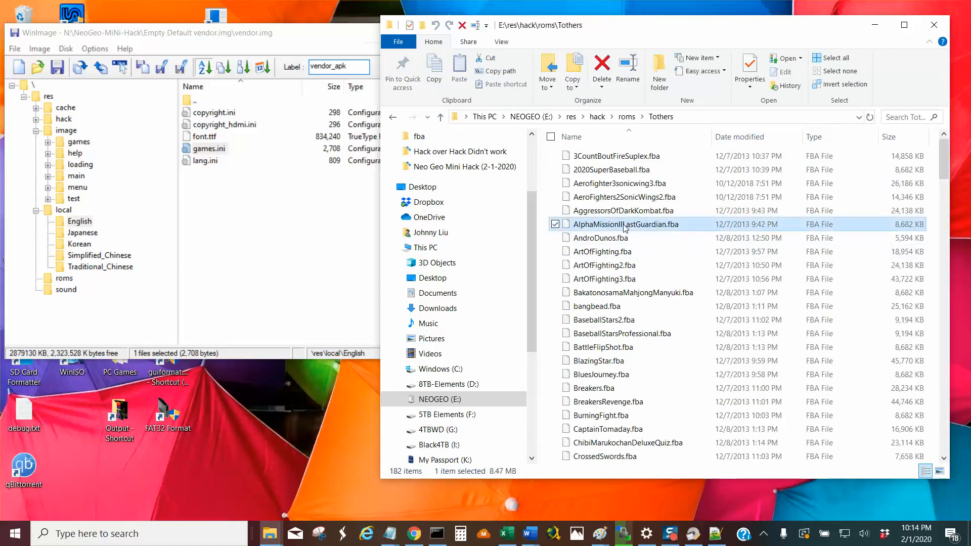
type("neo")
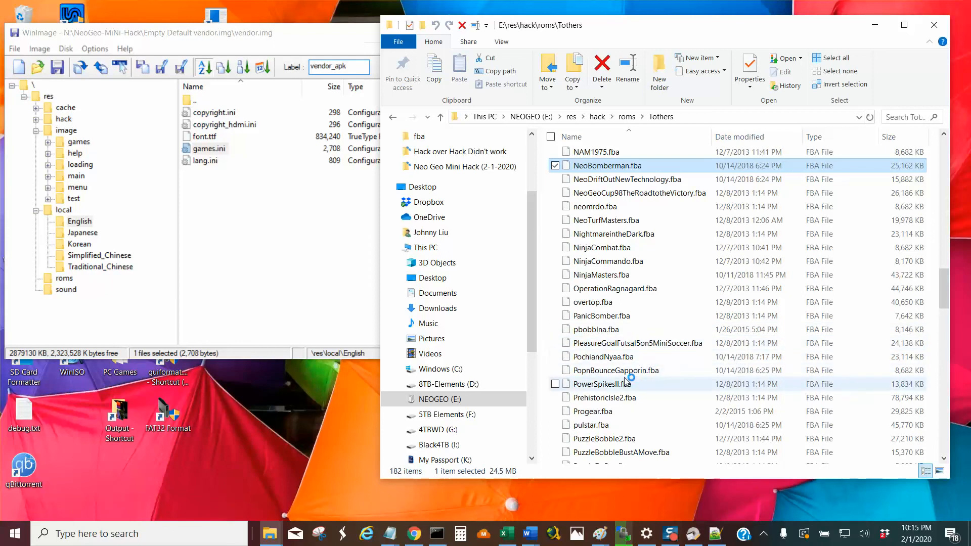
key("alt+Up")
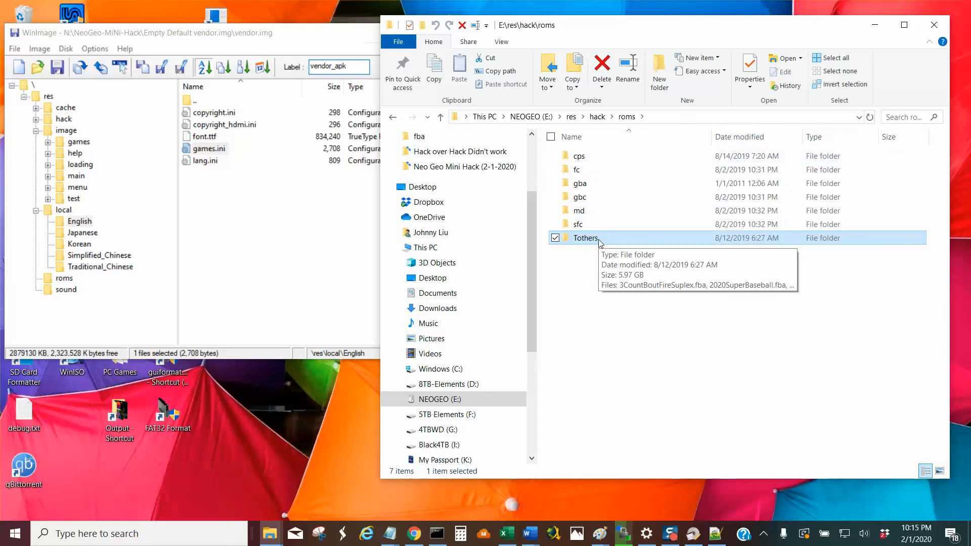
double_click(580, 239)
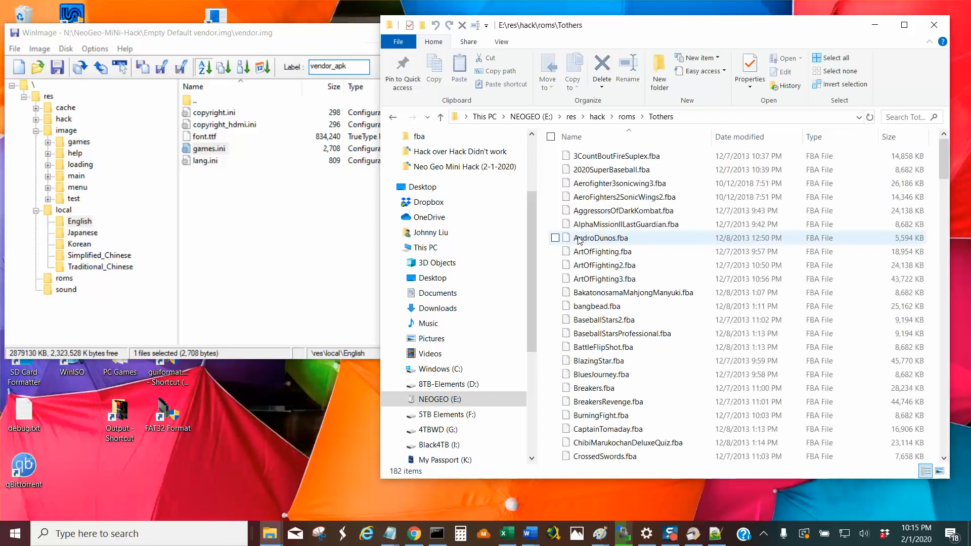
left_click(441, 118)
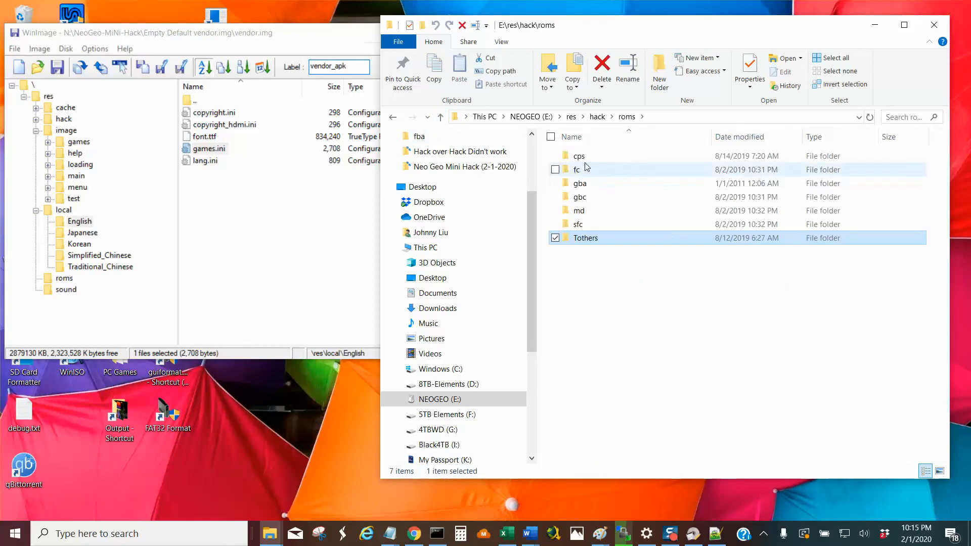
Check the size of the cps folder, reopen it and examine its Final Fight.zip and ghoulsu.zip ROM archives.
mouse_move(572, 160)
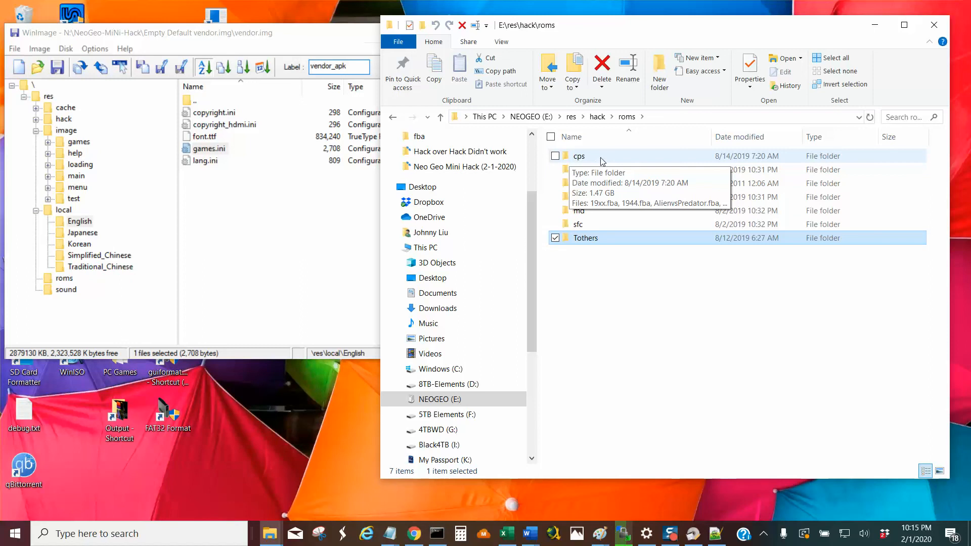
double_click(602, 161)
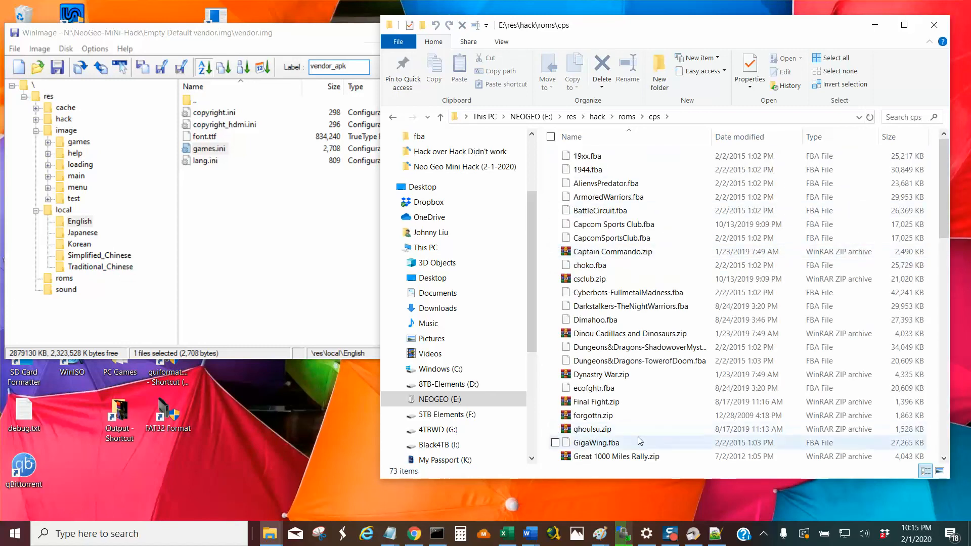
left_click(596, 401)
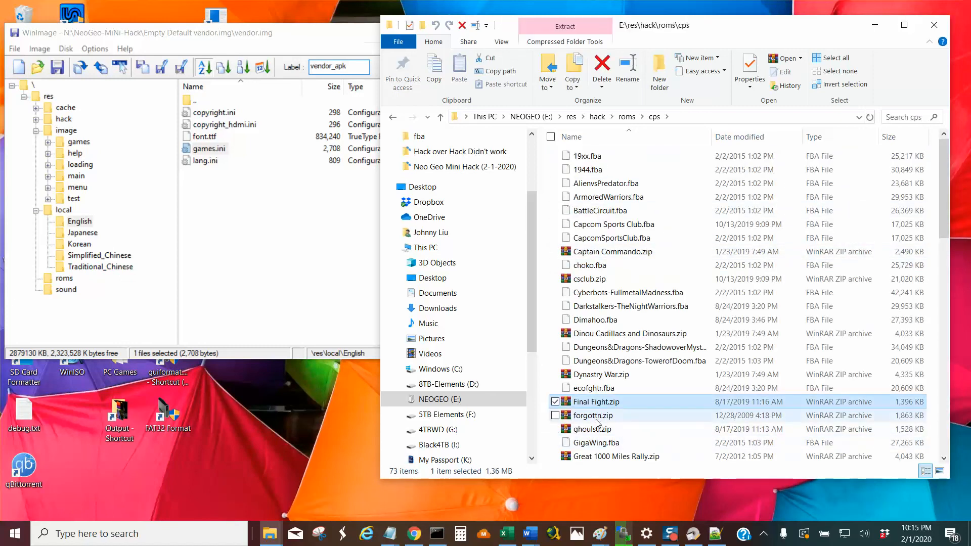
left_click(595, 434)
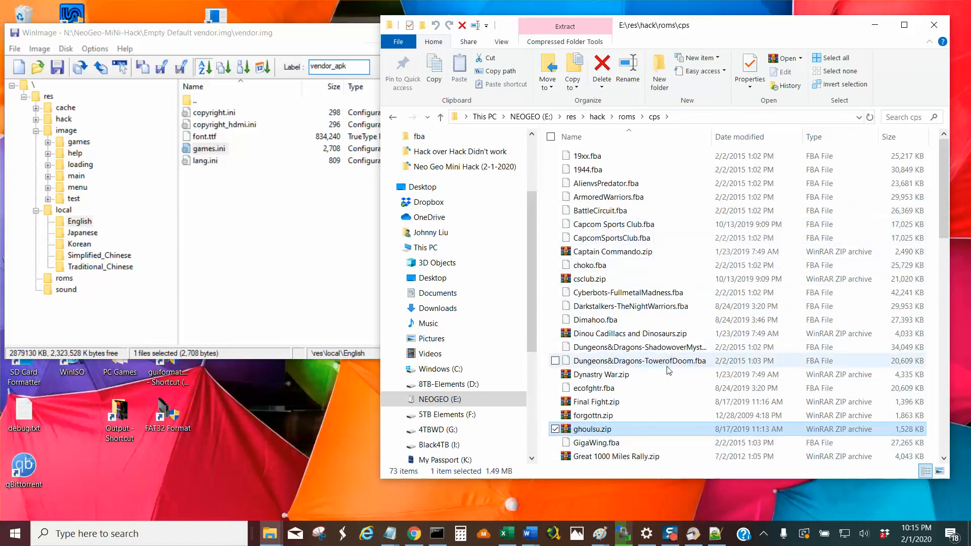
mouse_move(594, 379)
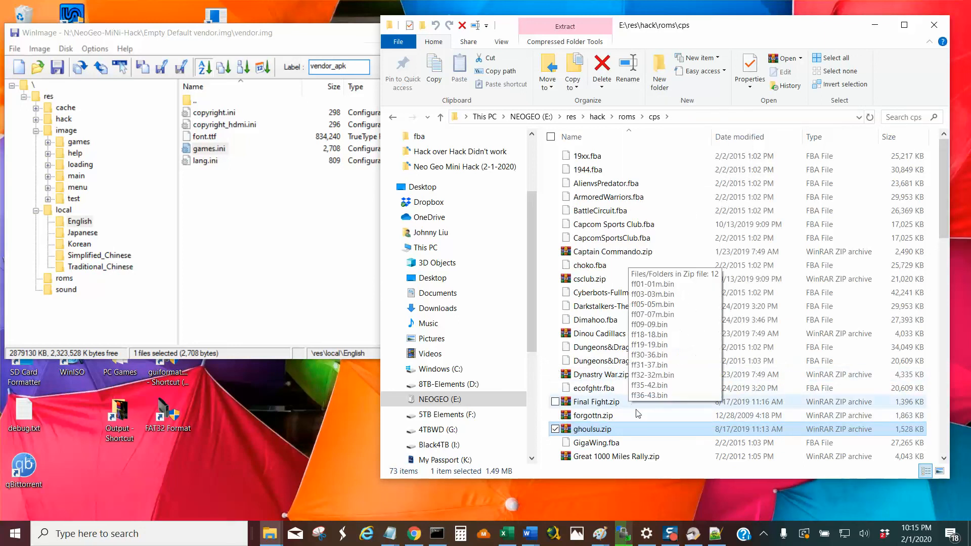
mouse_move(654, 420)
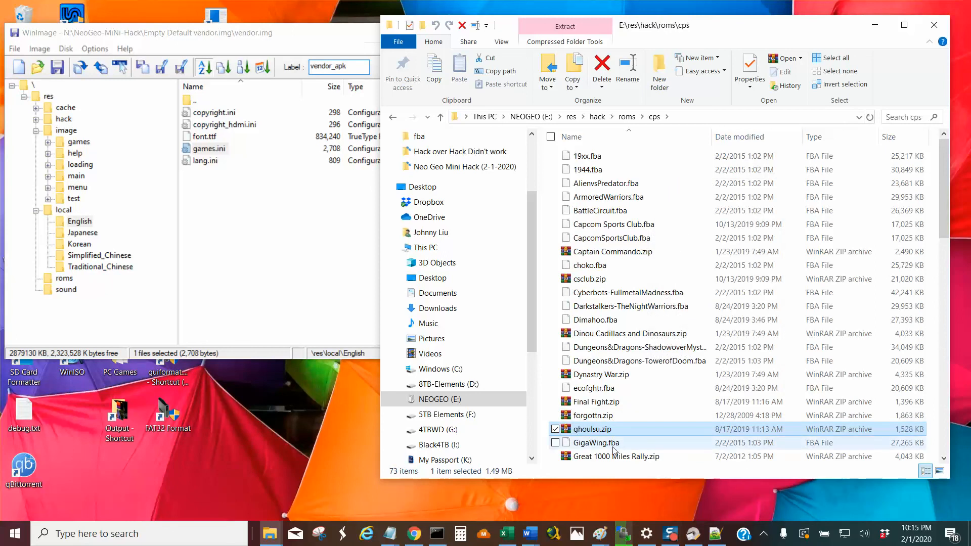
mouse_move(622, 451)
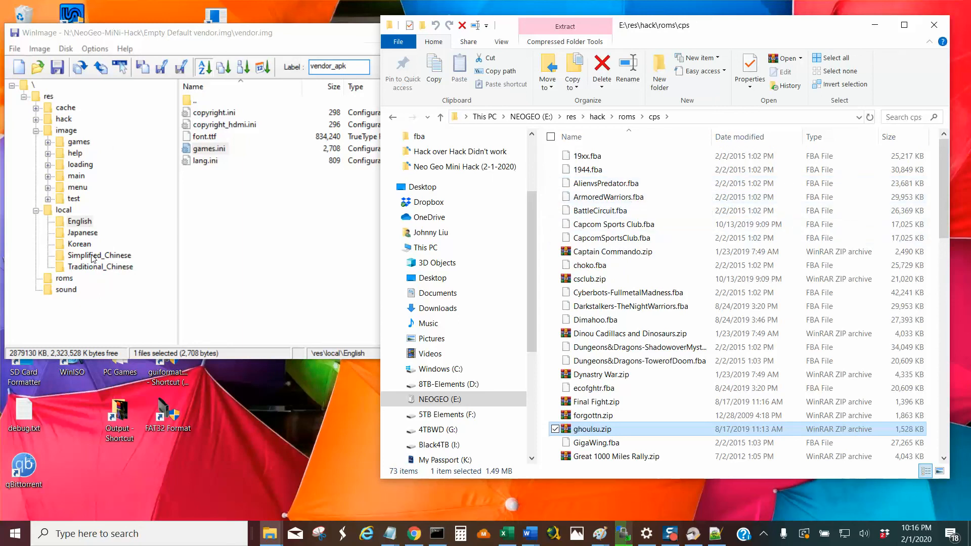
Switch to WinImage and examine the ZIP files in the image's \res\roms folder.
left_click(64, 279)
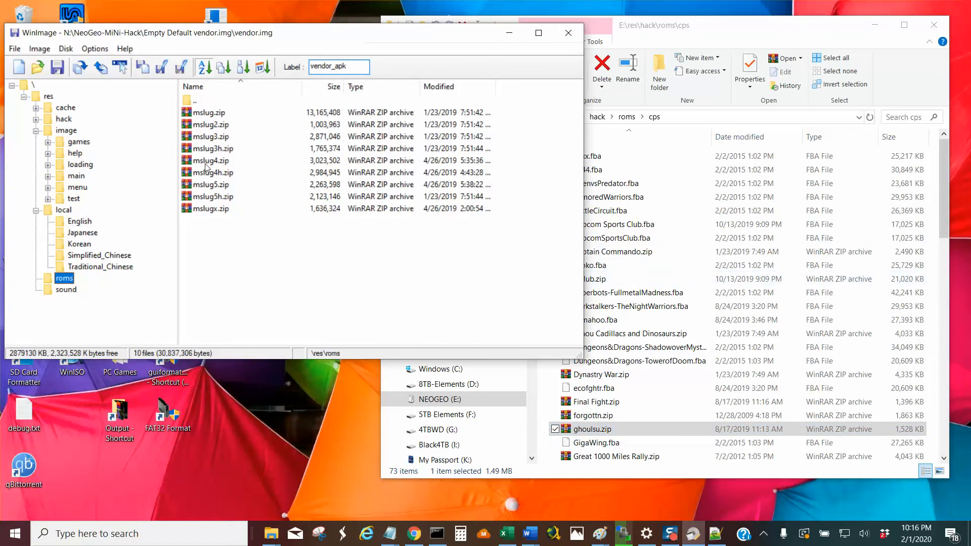
left_click(657, 265)
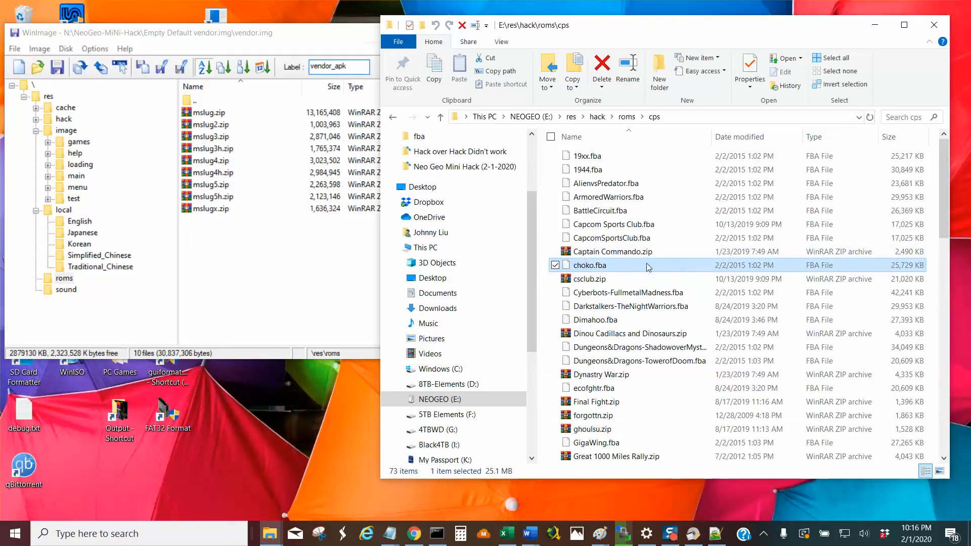
left_click(285, 262)
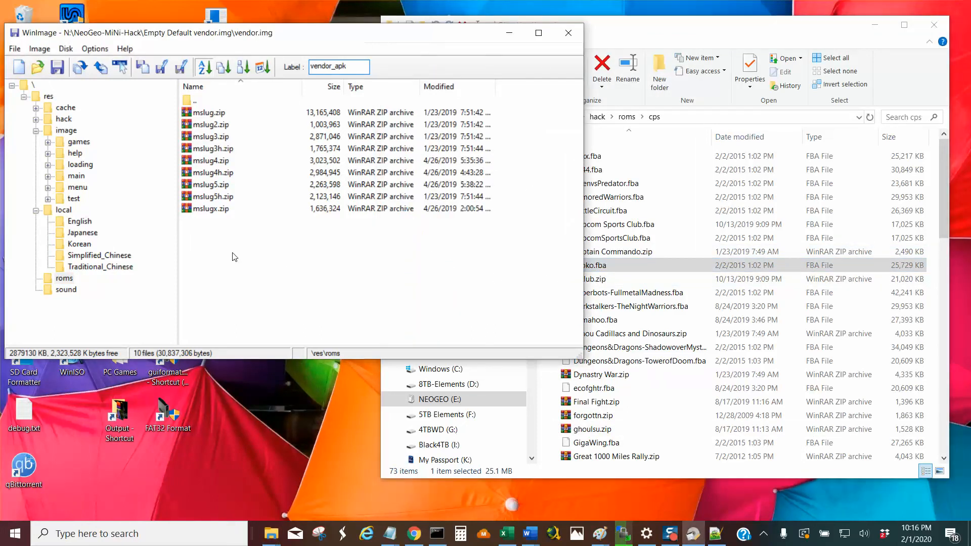
Open \res\hack\bin in the image and examine its emulator folders, including fba, fc, md and sfc.
left_click(63, 119)
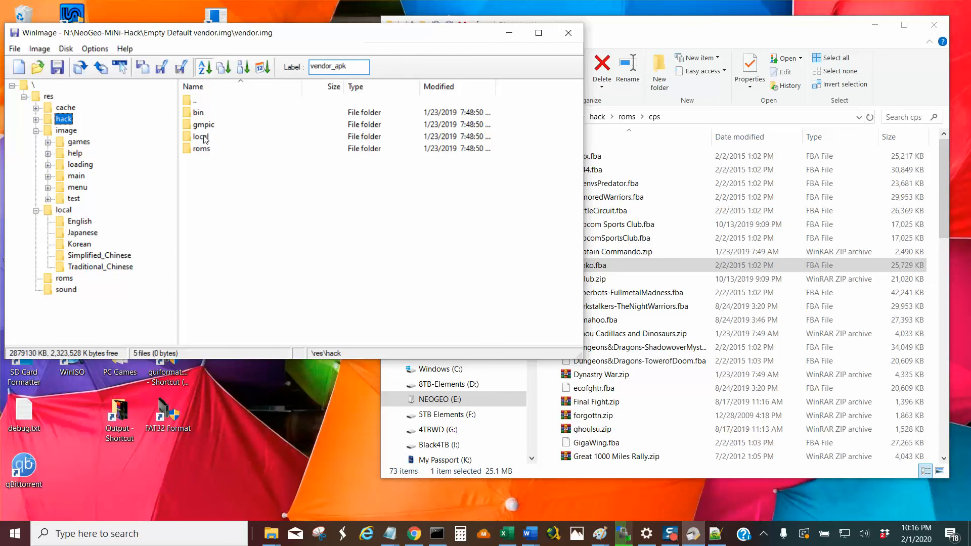
double_click(201, 114)
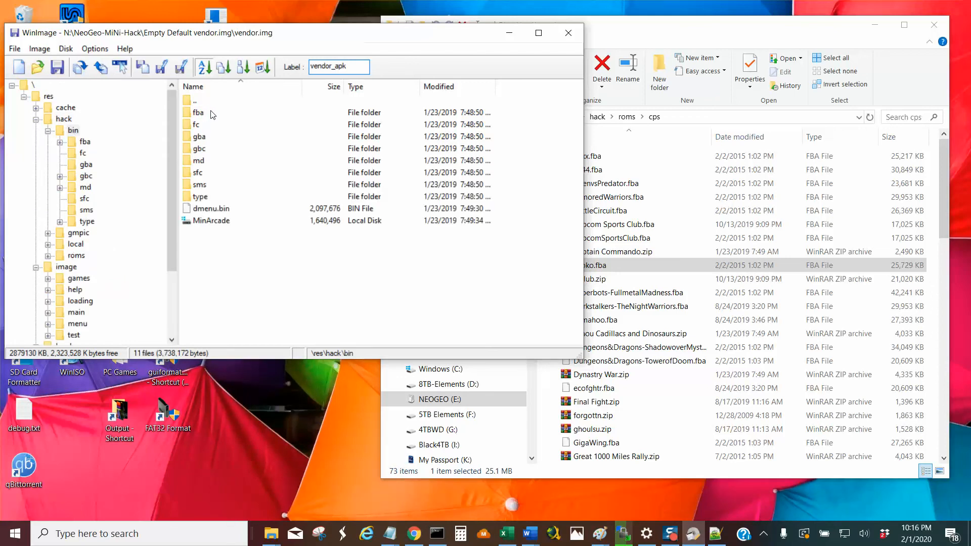
left_click(198, 125)
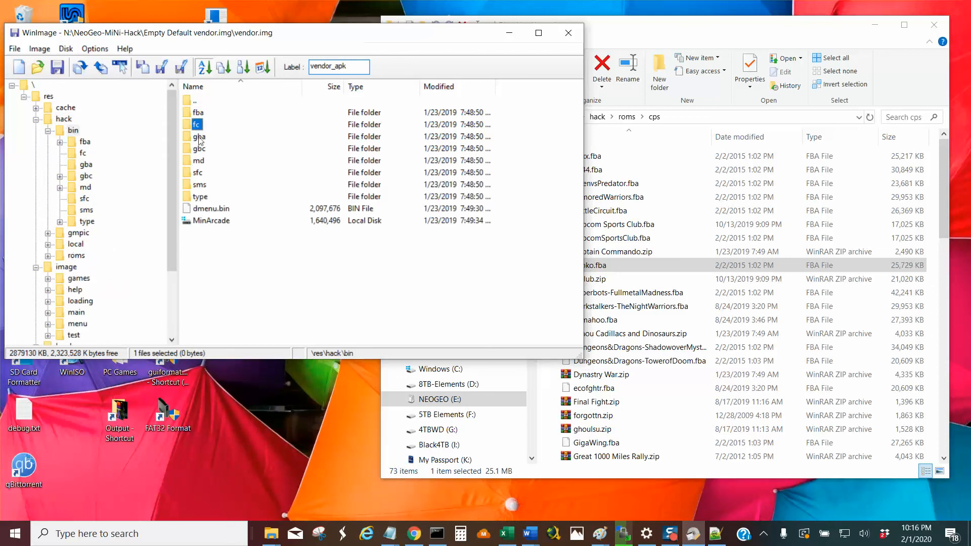
left_click(198, 174)
left_click(204, 115)
left_click(195, 162)
left_click(75, 132)
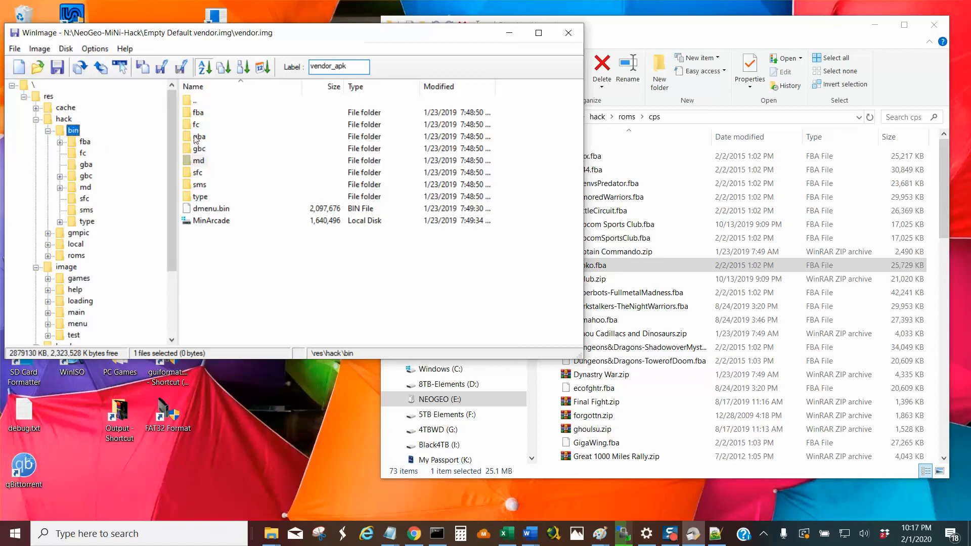
Collapse bin, look at the gmpic folder and open \res\hack\local\English in the image.
left_click(48, 132)
left_click(83, 142)
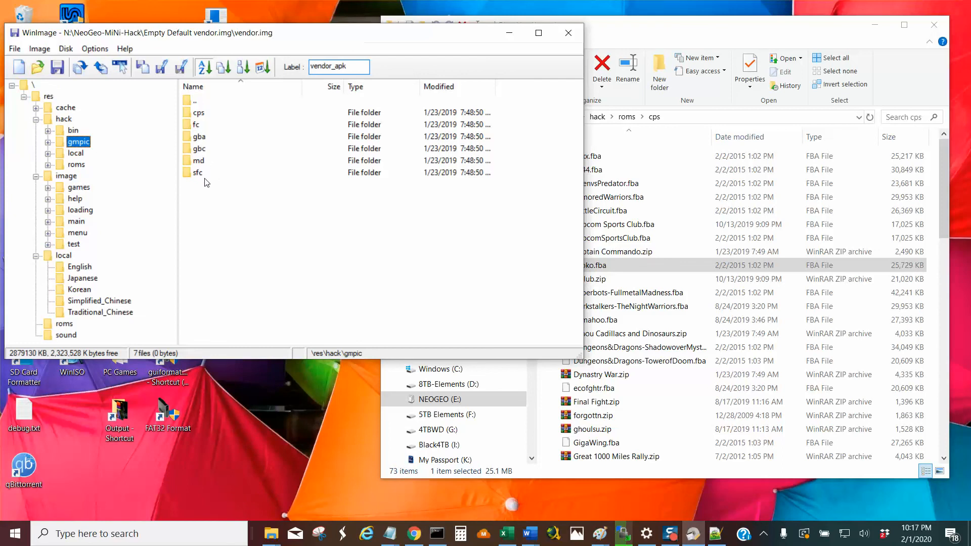
left_click(76, 154)
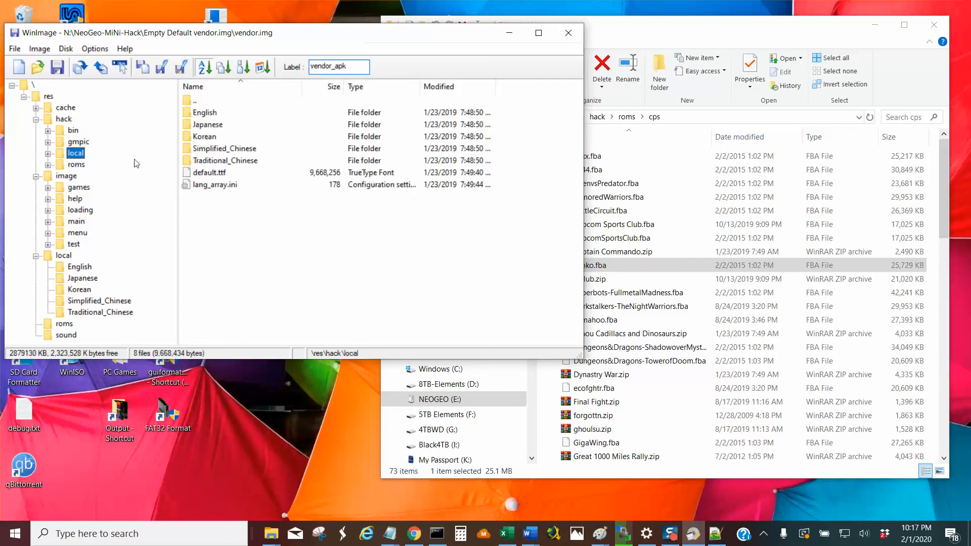
double_click(213, 115)
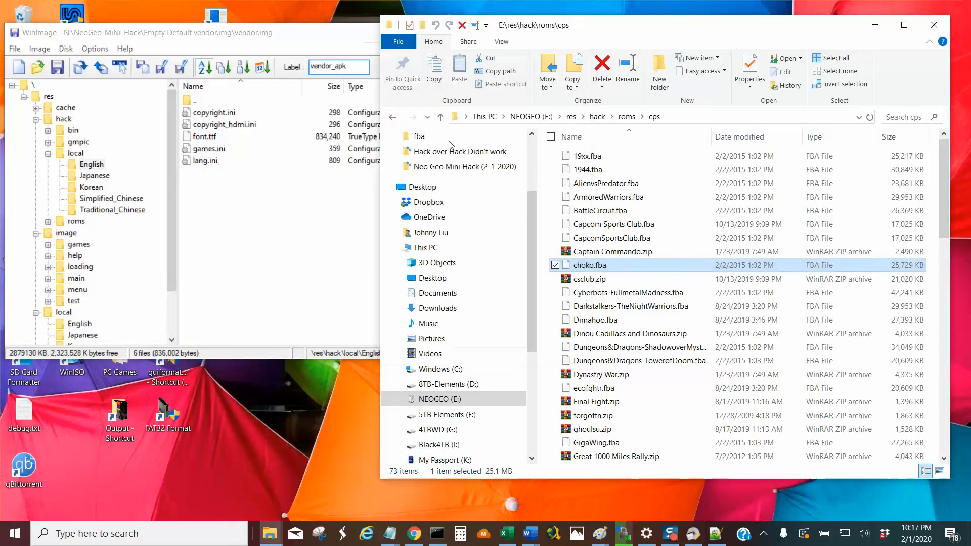
Switch to File Explorer, go to E:\res\hack\local\English and locate games.ini.
left_click(748, 39)
left_click(440, 117)
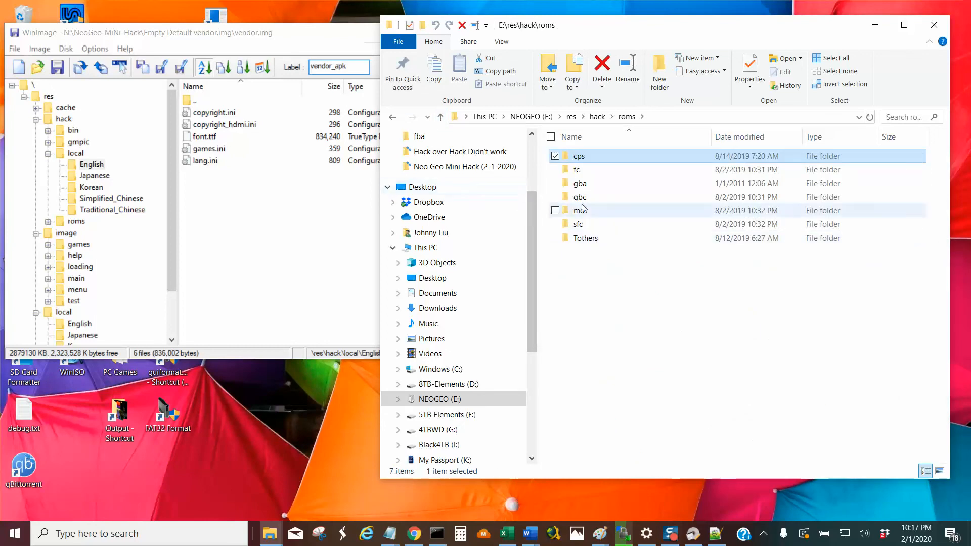
left_click(440, 117)
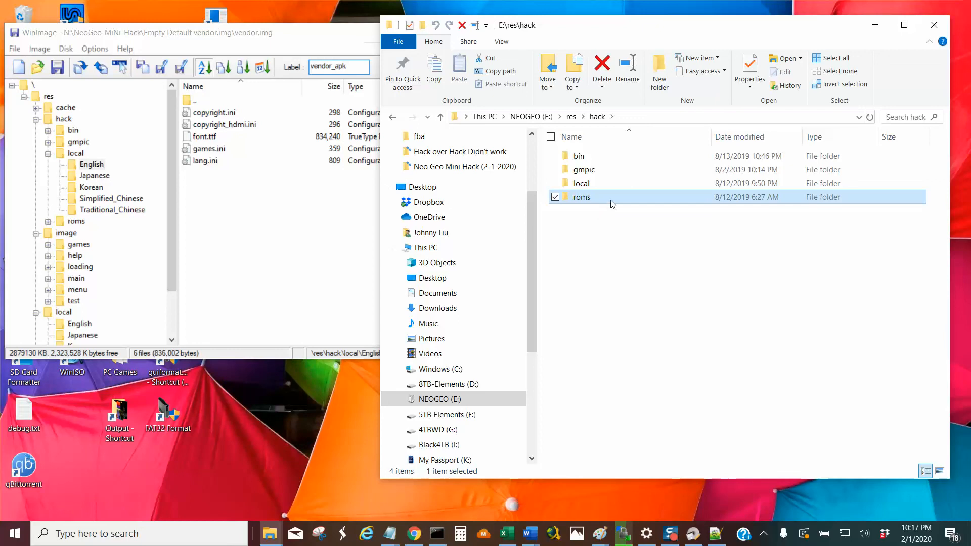
double_click(602, 185)
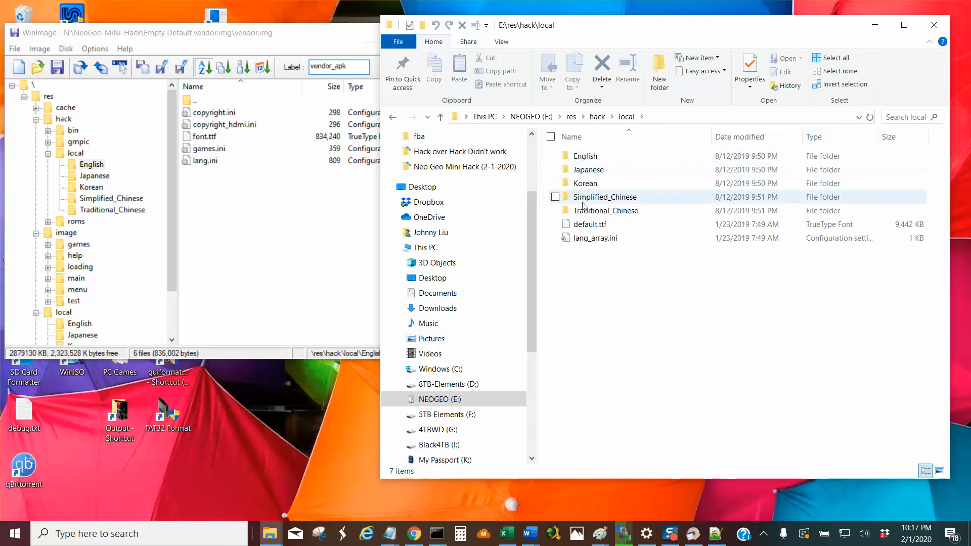
double_click(598, 158)
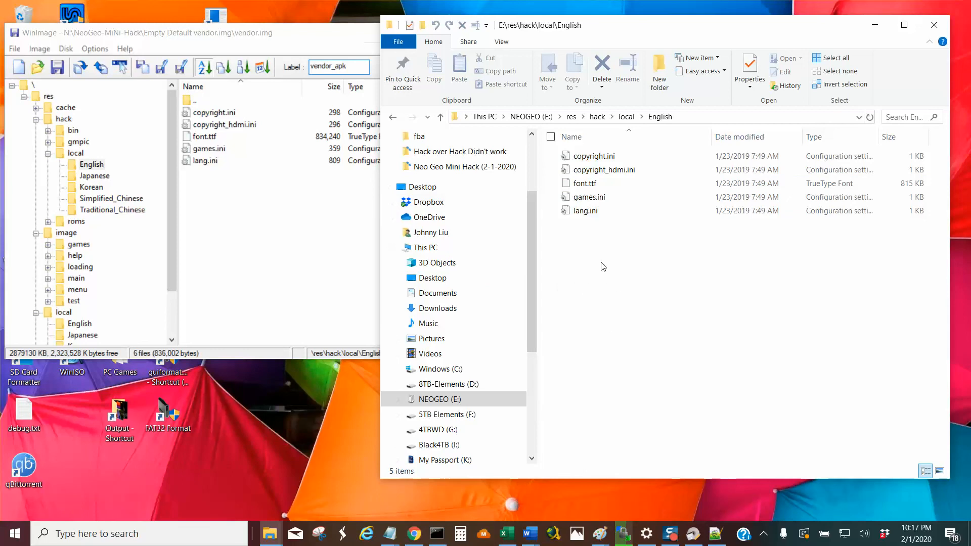
Open games.ini in Notepad++ and examine the emulator entries' NAME and DIR values, from SFC back up to FBA.
right_click(602, 199)
left_click(561, 224)
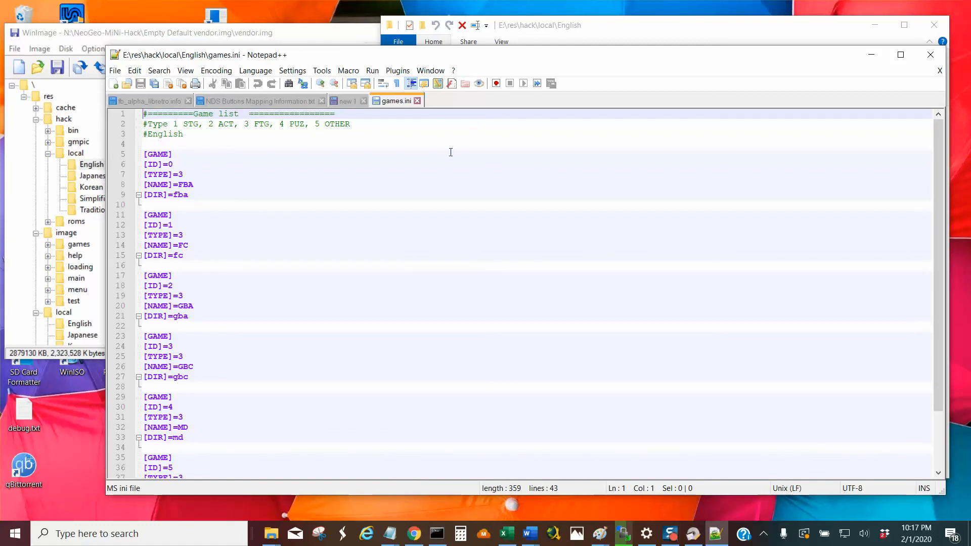
scroll(296, 261, "down", 3)
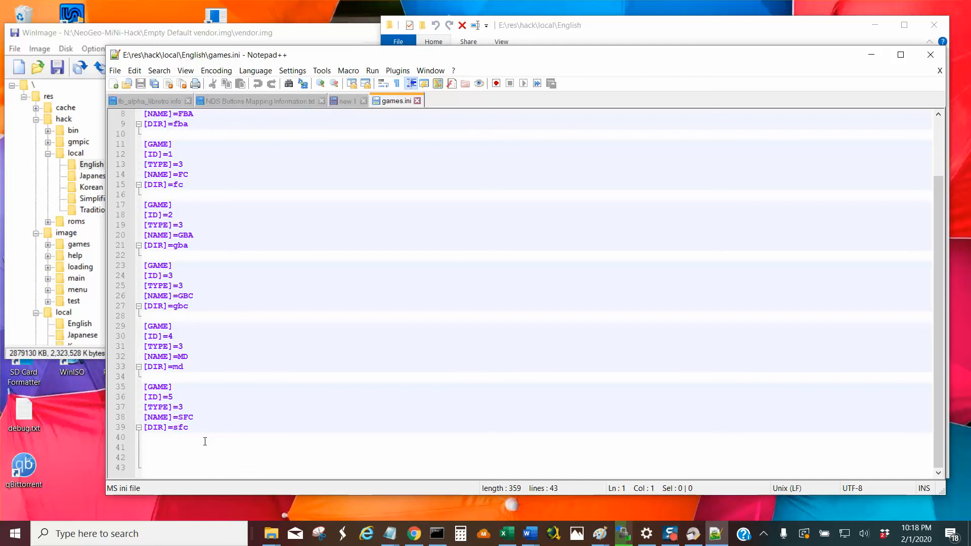
left_click_drag(197, 417, 177, 418)
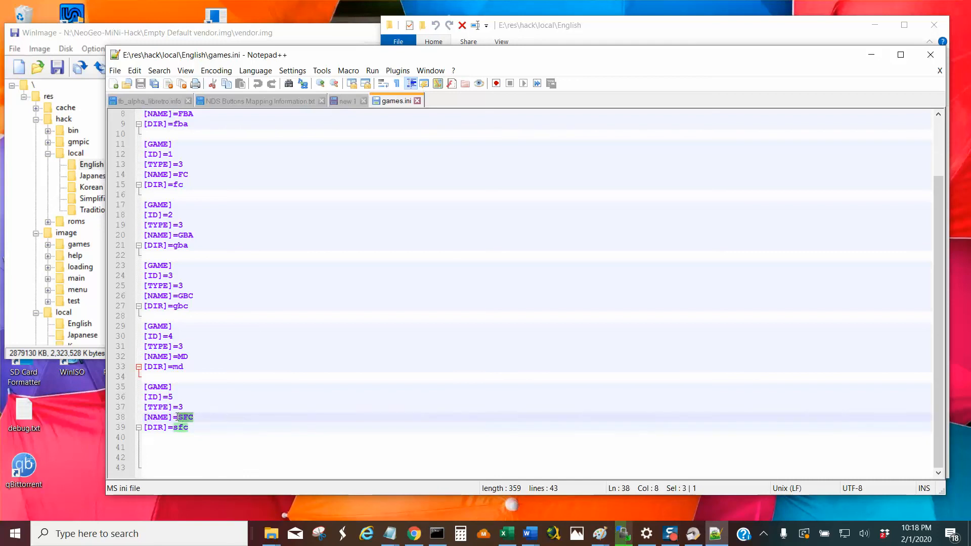
left_click_drag(194, 357, 177, 357)
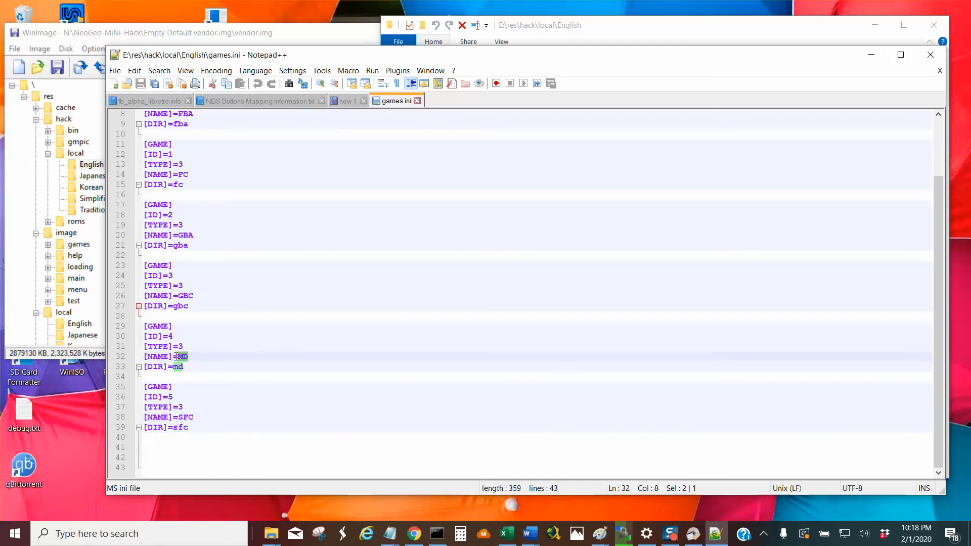
left_click_drag(195, 296, 179, 296)
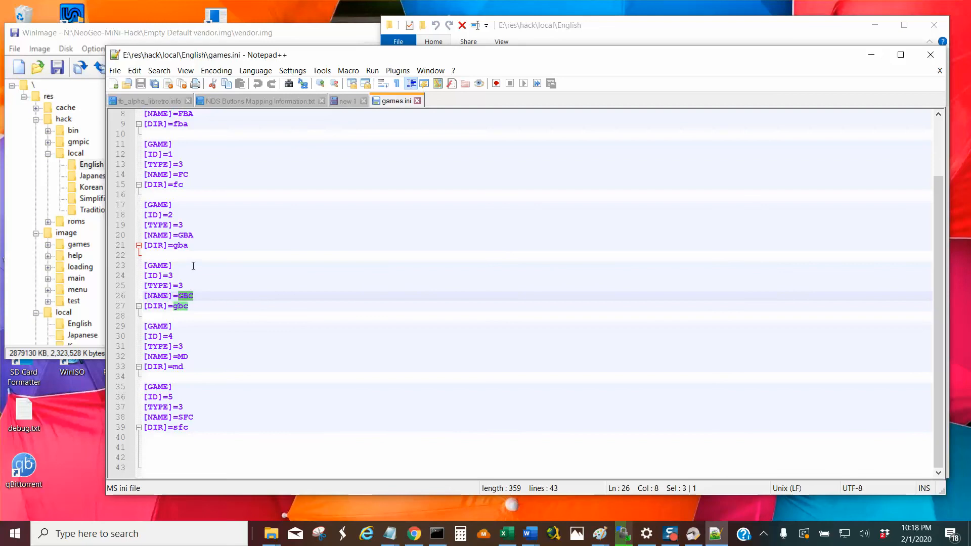
left_click_drag(194, 235, 175, 236)
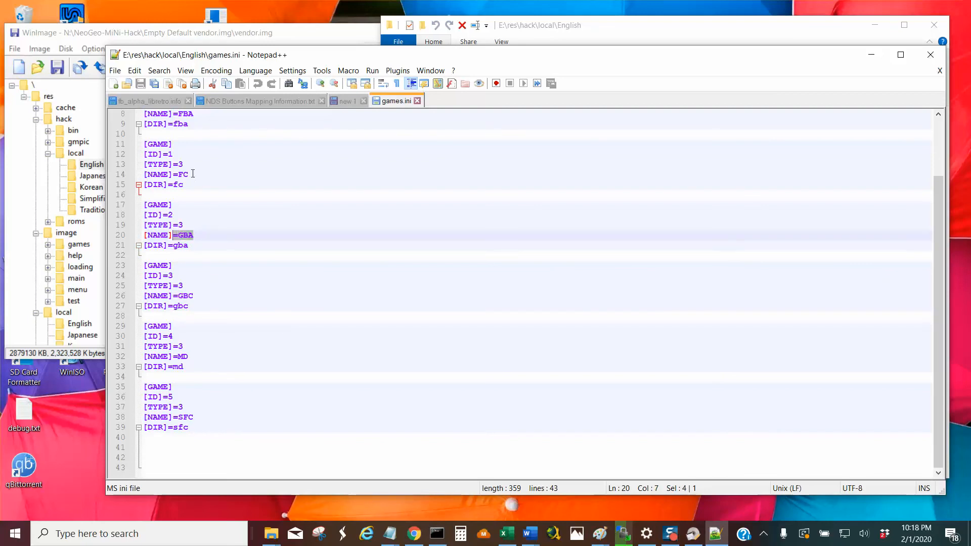
left_click_drag(193, 174, 176, 174)
left_click_drag(190, 124, 168, 125)
Highlight the game entries from ID 1 through ID 5 in games.ini, and close the file and Notepad++.
scroll(184, 152, "up", 2)
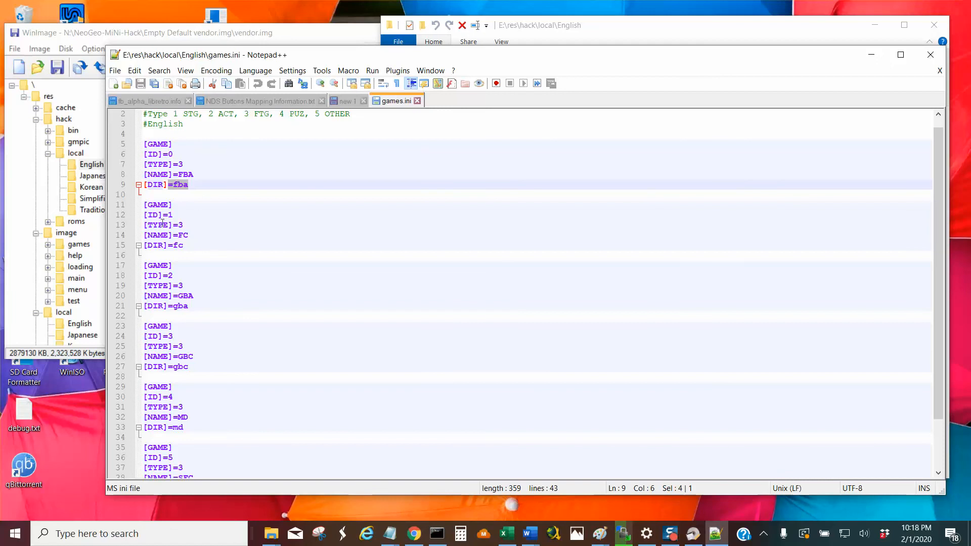
left_click_drag(137, 205, 274, 485)
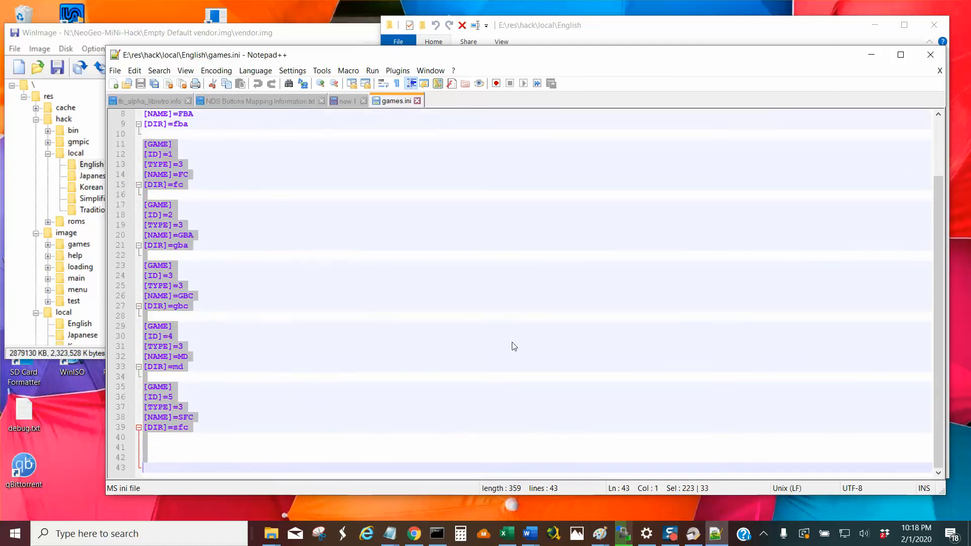
left_click(417, 101)
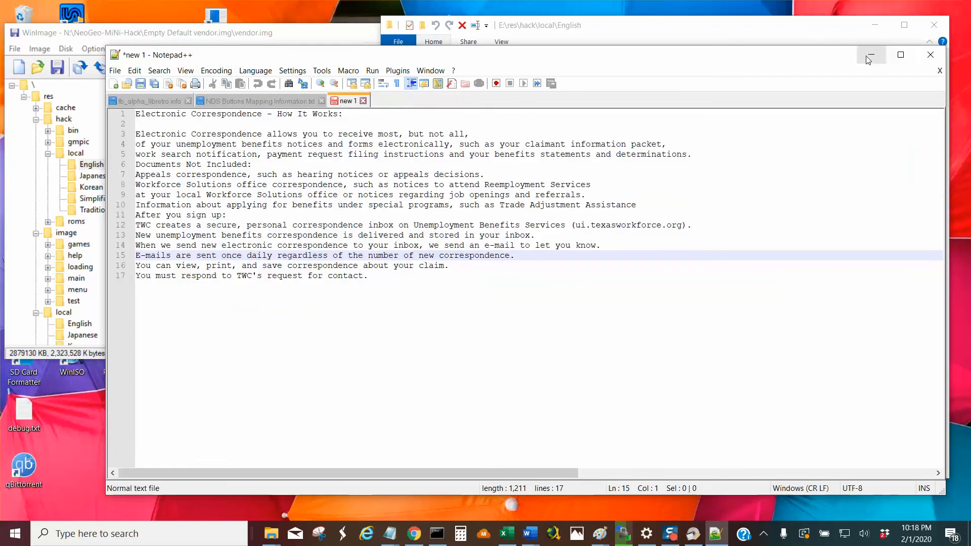
left_click(931, 55)
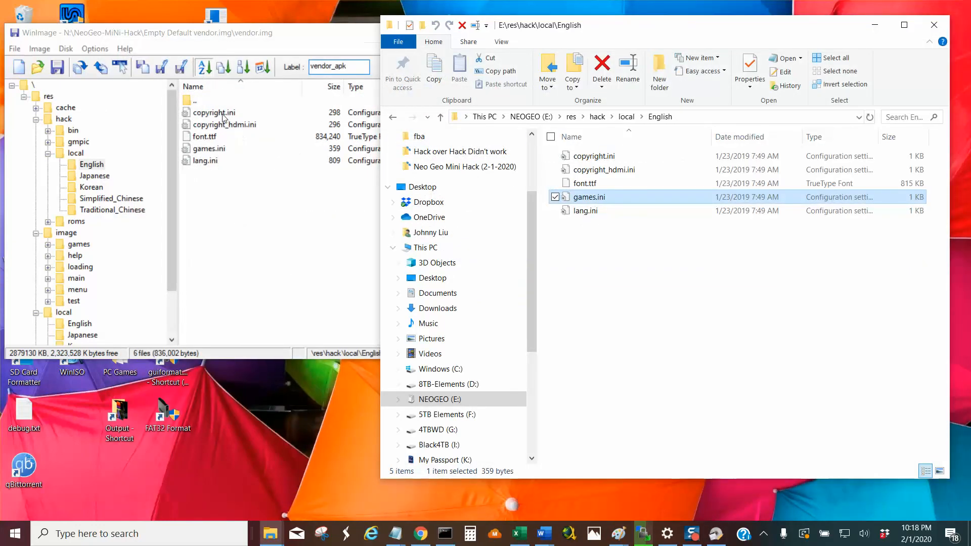
Switch to WinImage and locate games.ini in the English, Japanese, Korean, Simplified_Chinese and Traditional_Chinese folders under \res\hack\local.
left_click(216, 152)
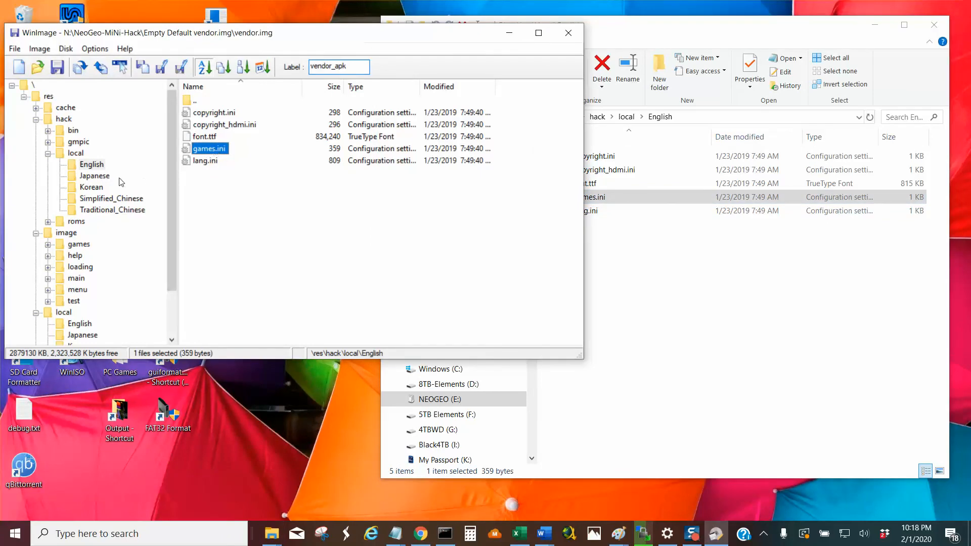
left_click(109, 177)
left_click(219, 149)
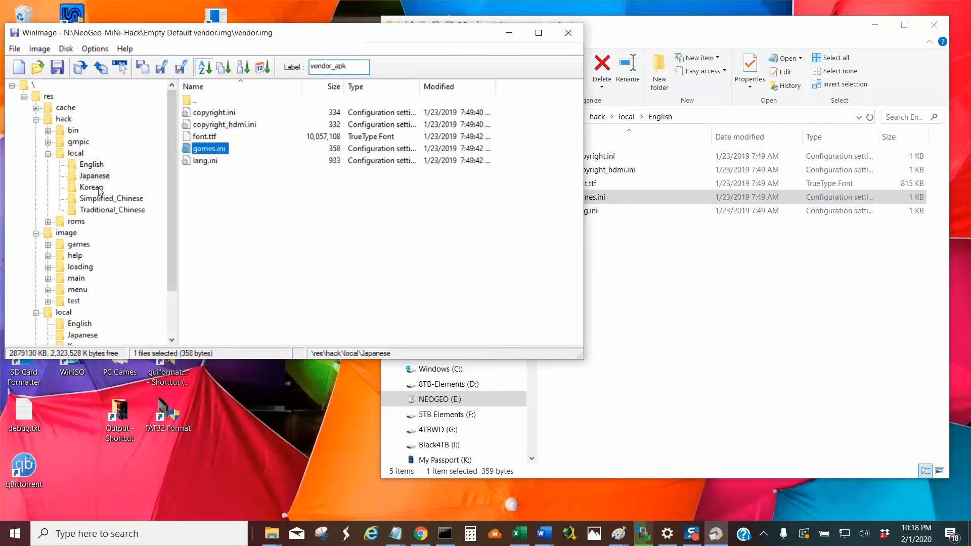
left_click(92, 187)
left_click(209, 151)
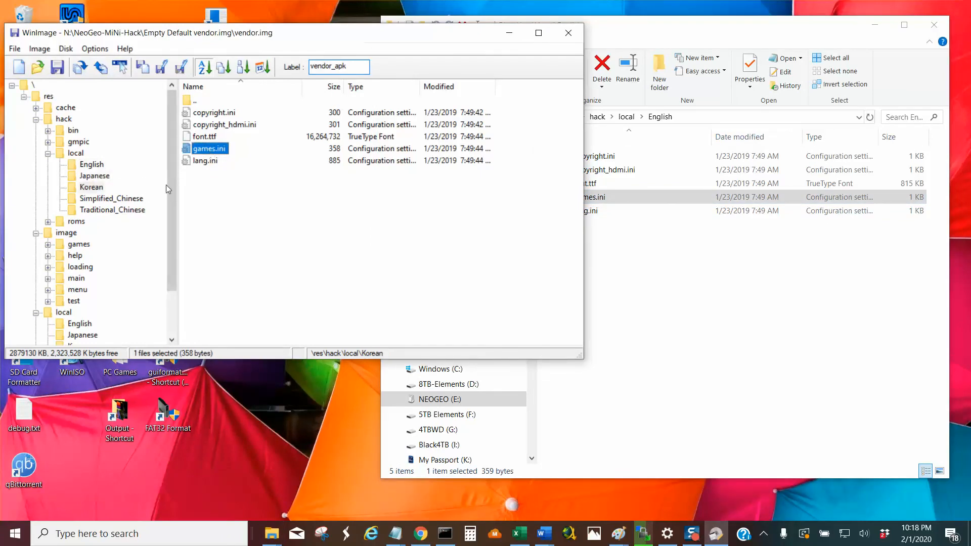
left_click(144, 199)
left_click(208, 150)
left_click(141, 210)
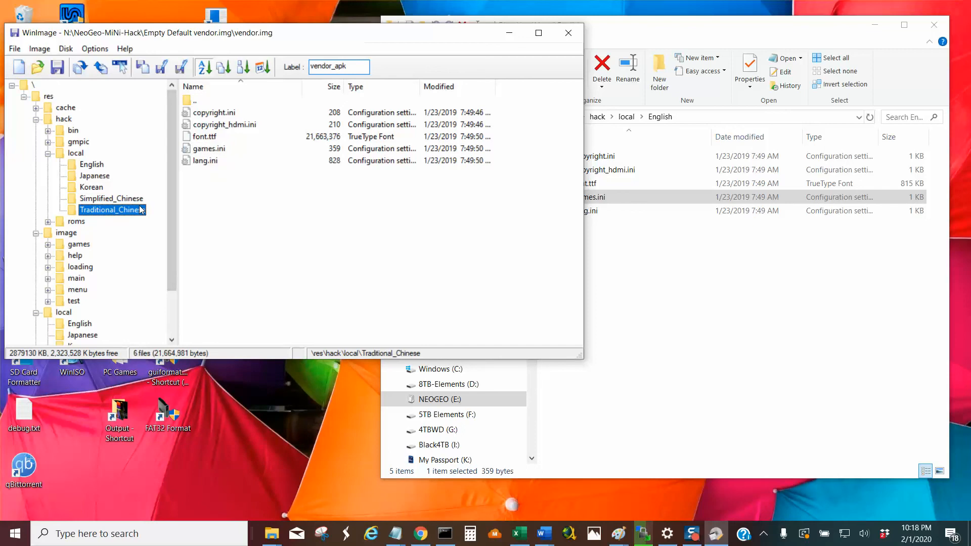
Select games.ini and lang.ini in File Explorer, and look through the matching language folders in WinImage, ending on English.
left_click(679, 264)
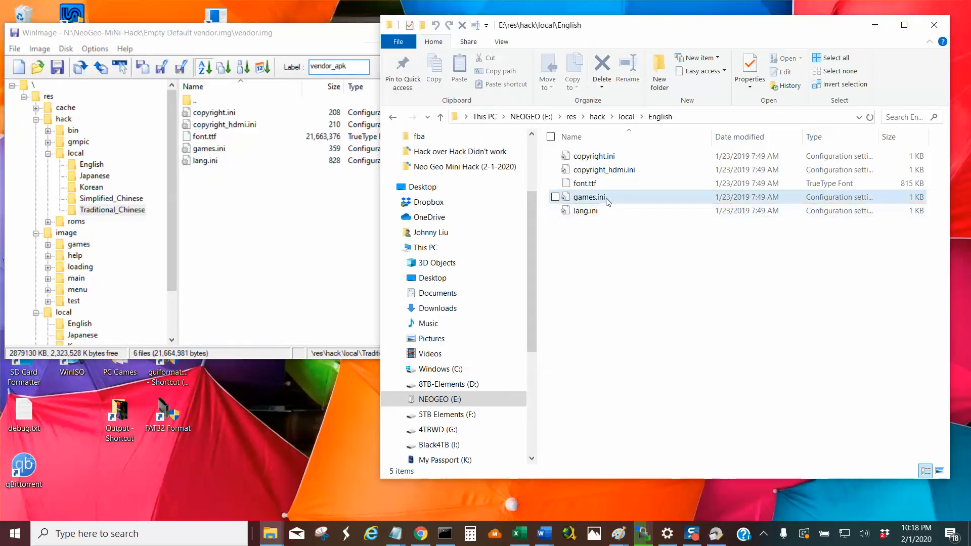
left_click_drag(609, 202, 540, 258)
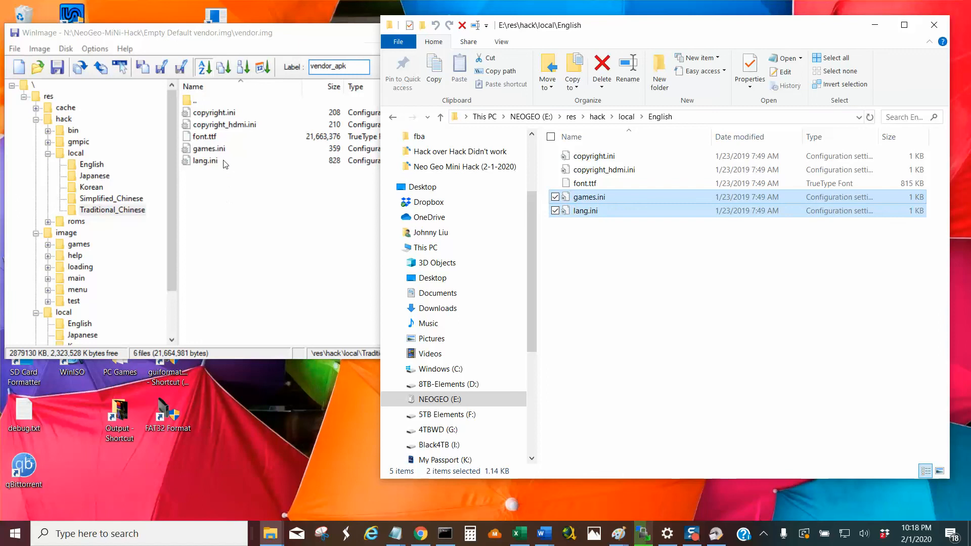
left_click(103, 176)
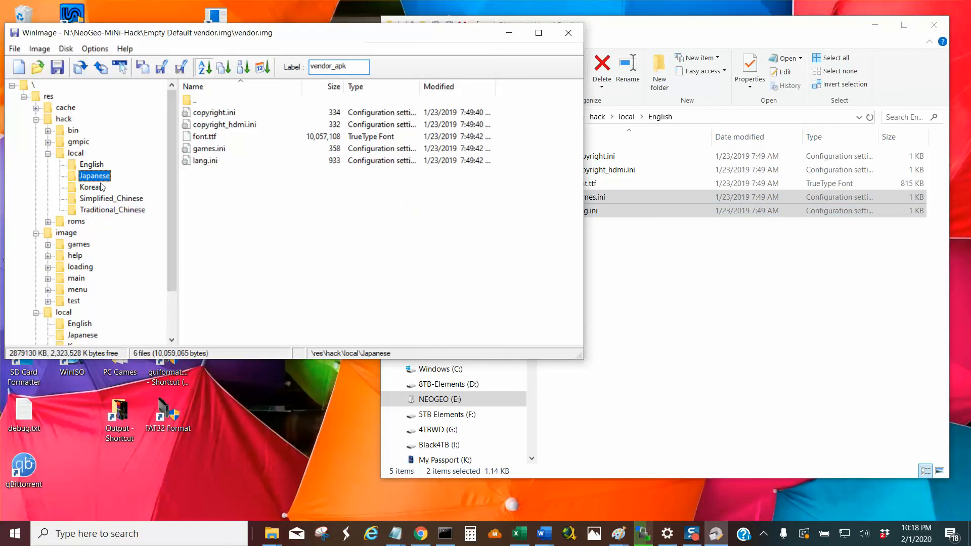
left_click(101, 187)
left_click(109, 199)
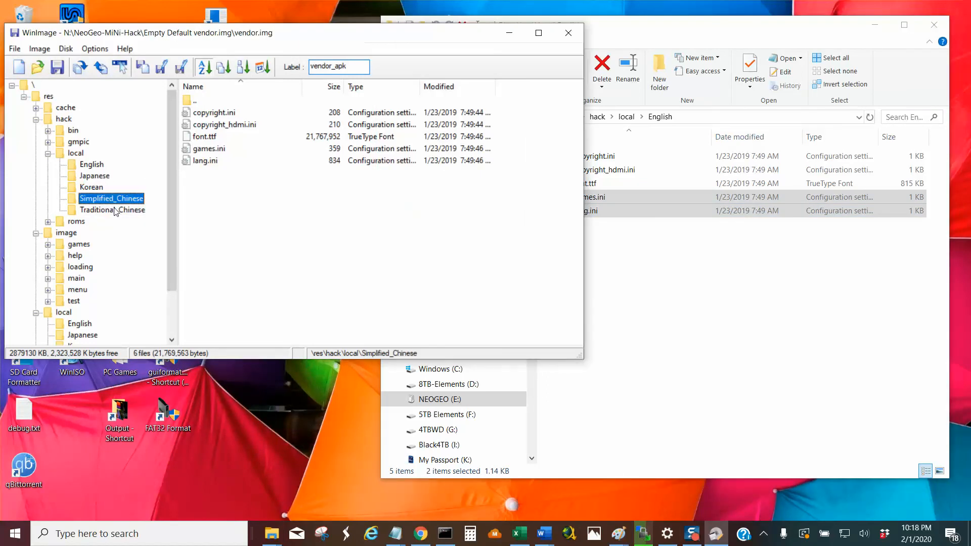
left_click(116, 210)
left_click(104, 165)
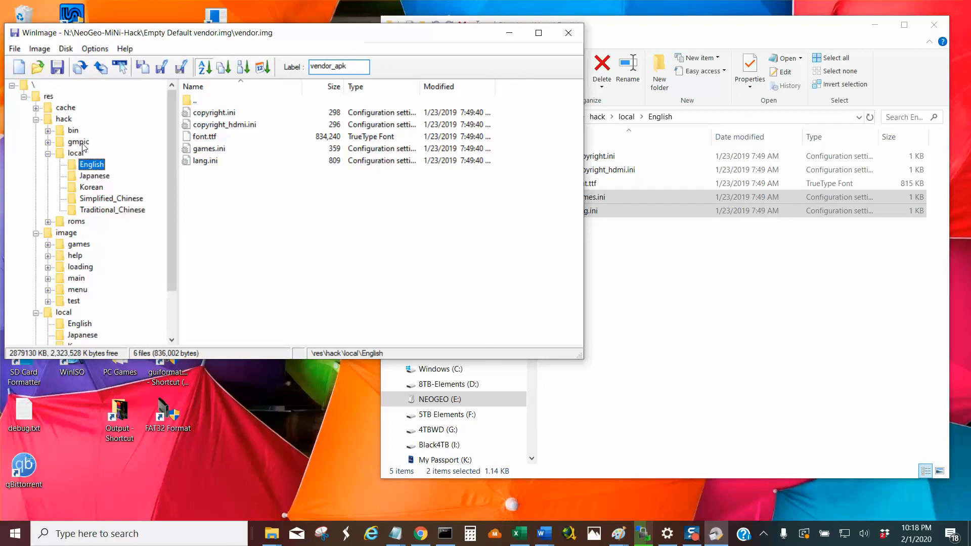
Open \res\hack\roms in the image and examine its system folders, including fc, and select the gmpic folder.
left_click(77, 223)
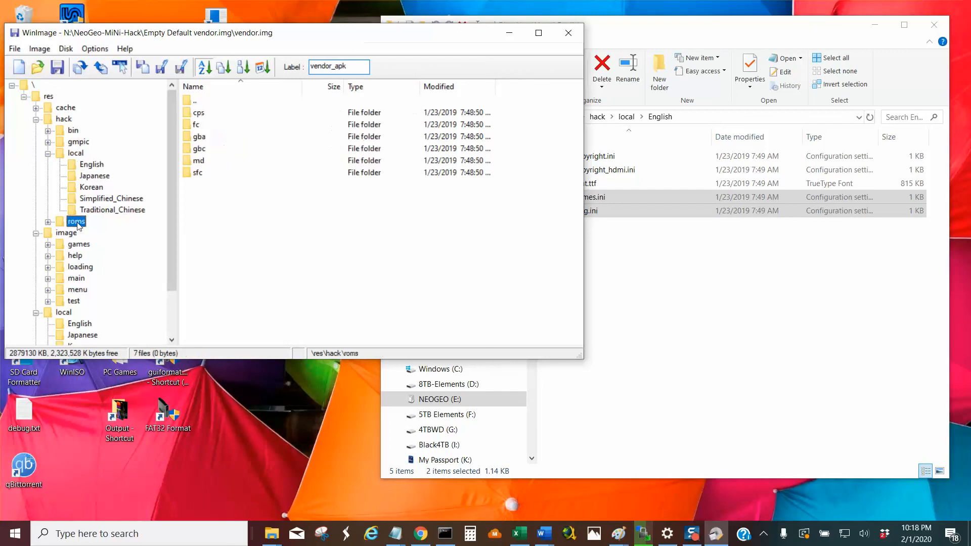
left_click(197, 126)
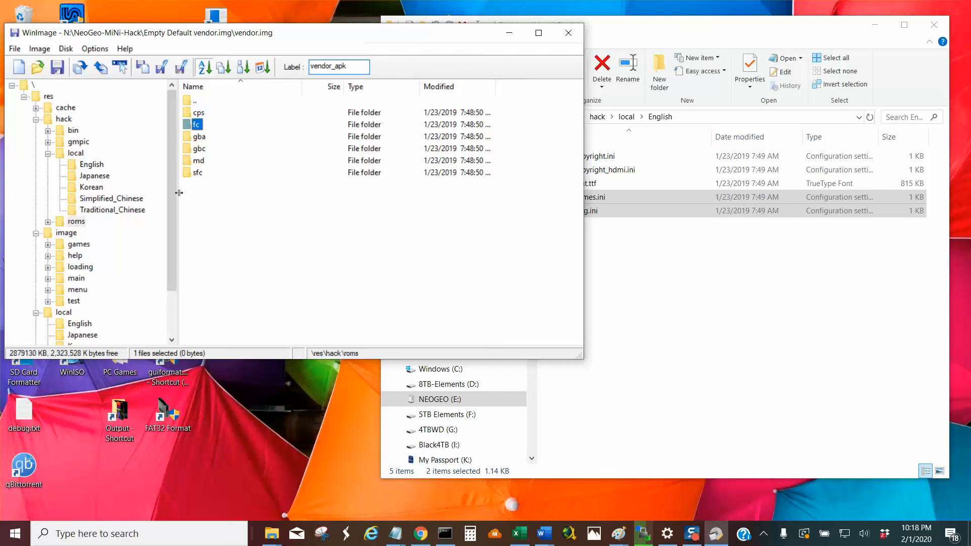
left_click_drag(213, 123, 223, 211)
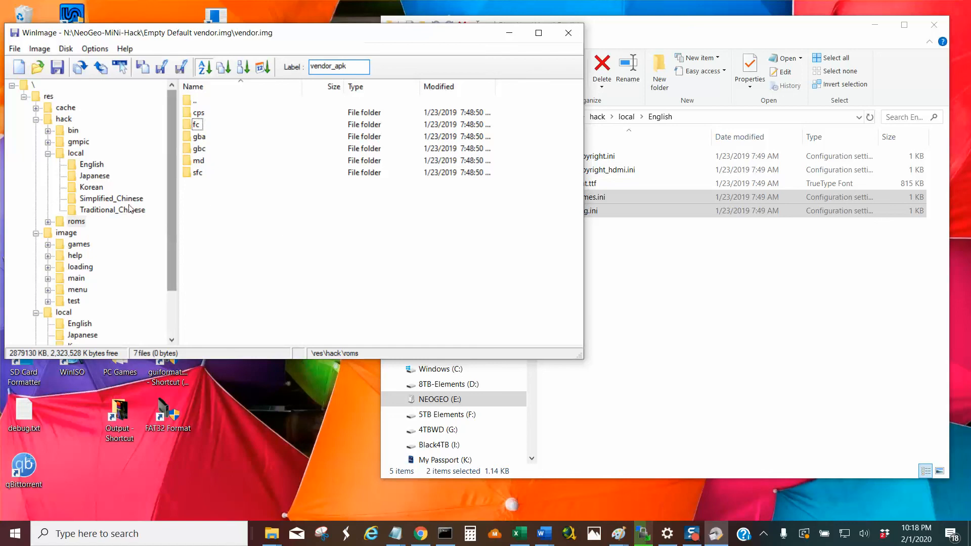
left_click(78, 144)
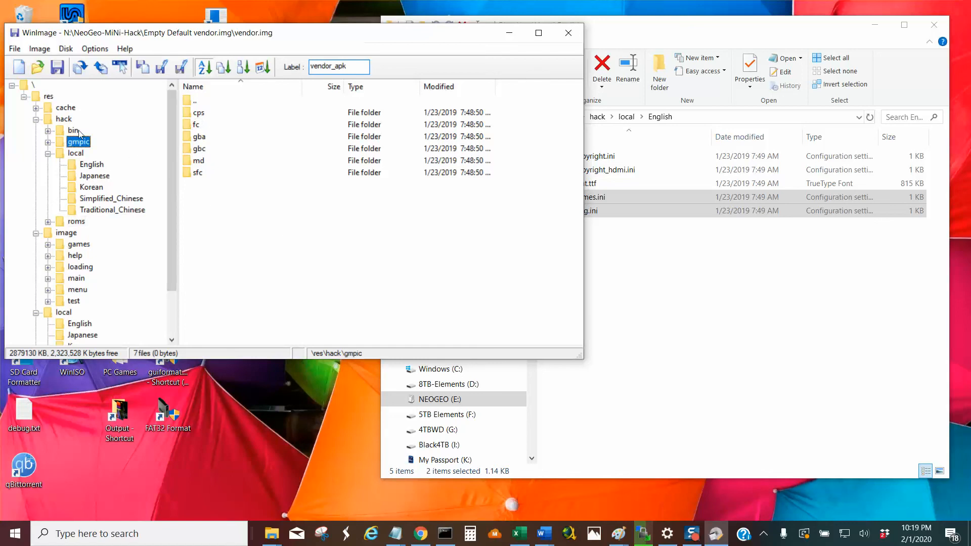
Open \res\hack\bin\type in the image and examine the PNG files in its fba folder.
left_click(74, 131)
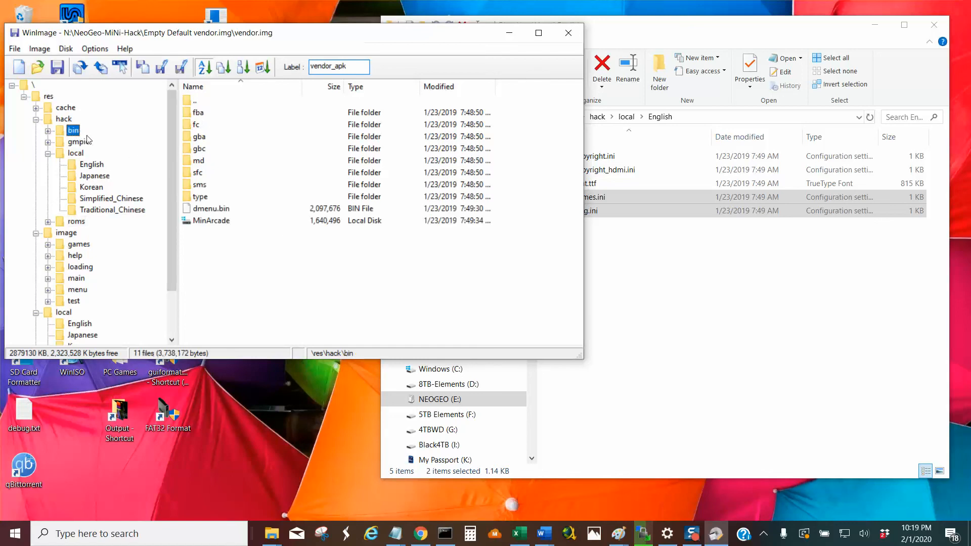
double_click(203, 197)
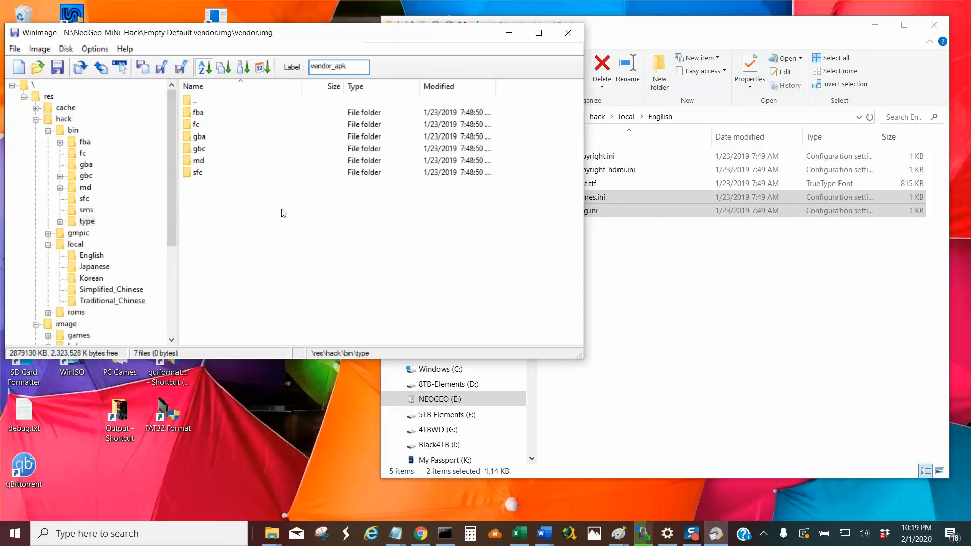
double_click(199, 113)
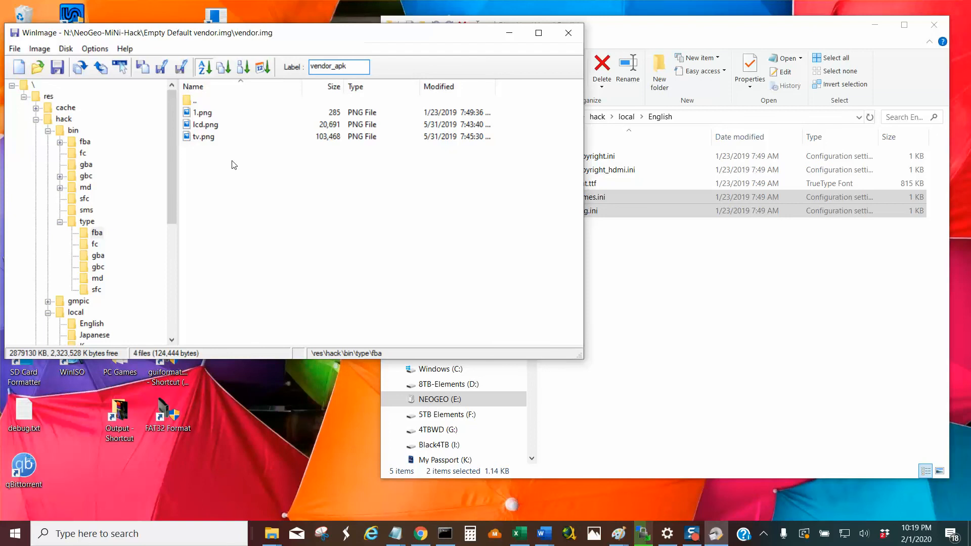
left_click(195, 104)
double_click(196, 101)
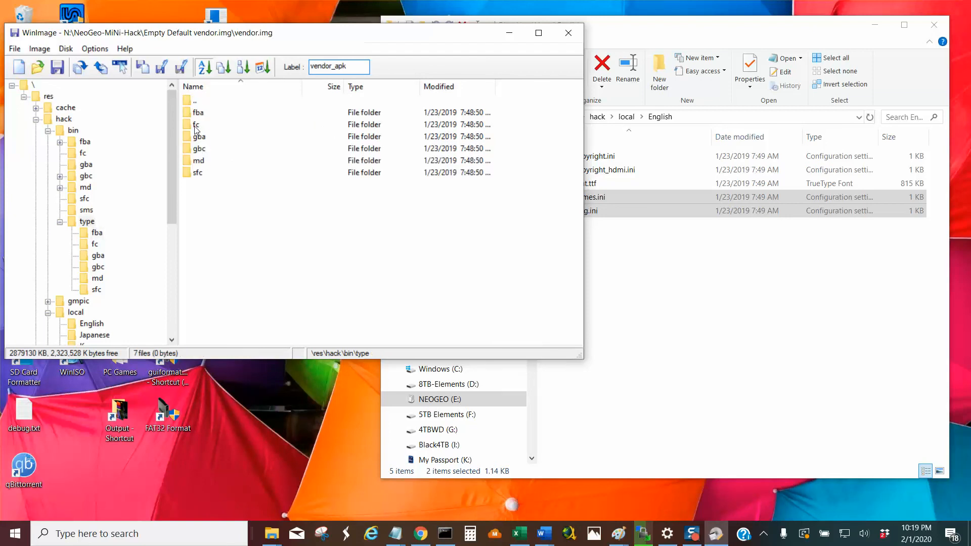
left_click(195, 125)
double_click(197, 112)
Switch to File Explorer and go to E:\res\hack\bin\type\fba.
left_click(654, 291)
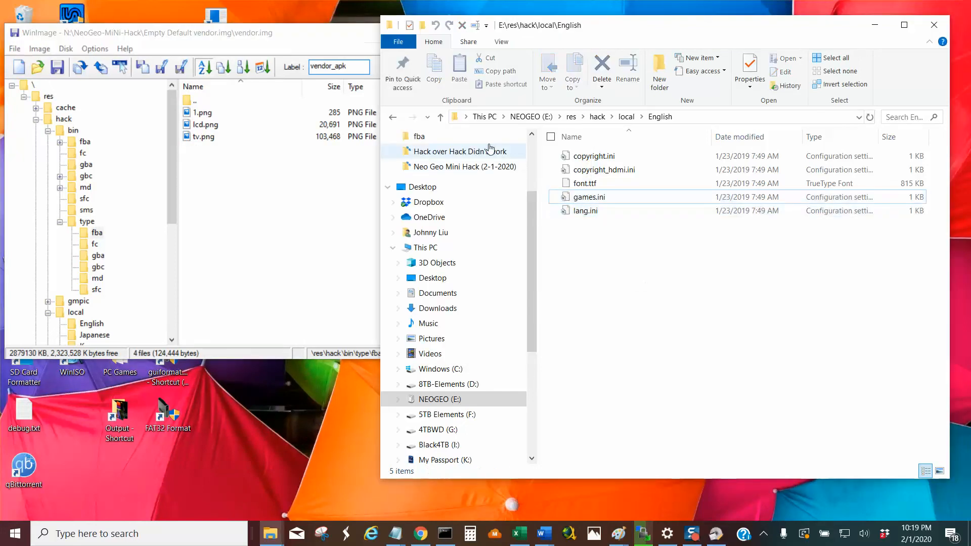
left_click(441, 117)
left_click(441, 118)
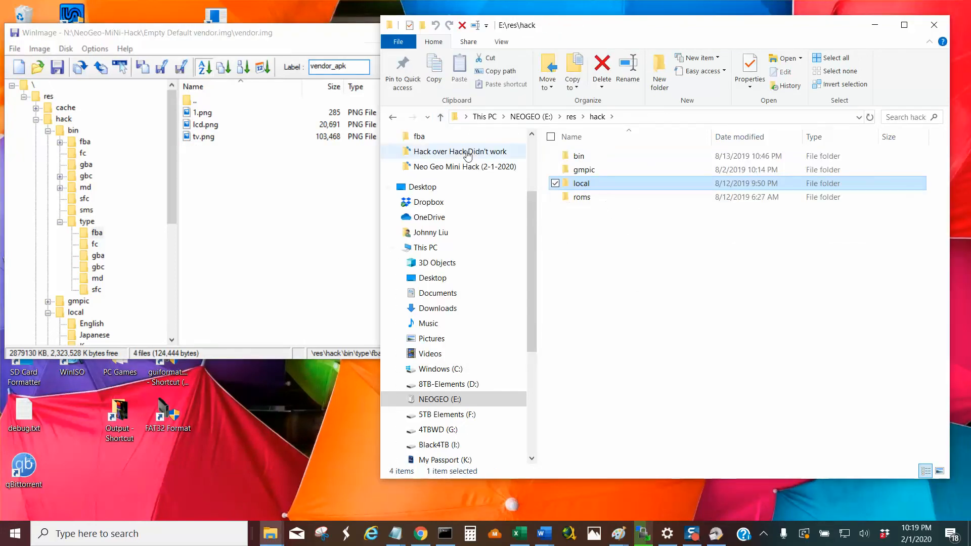
double_click(585, 158)
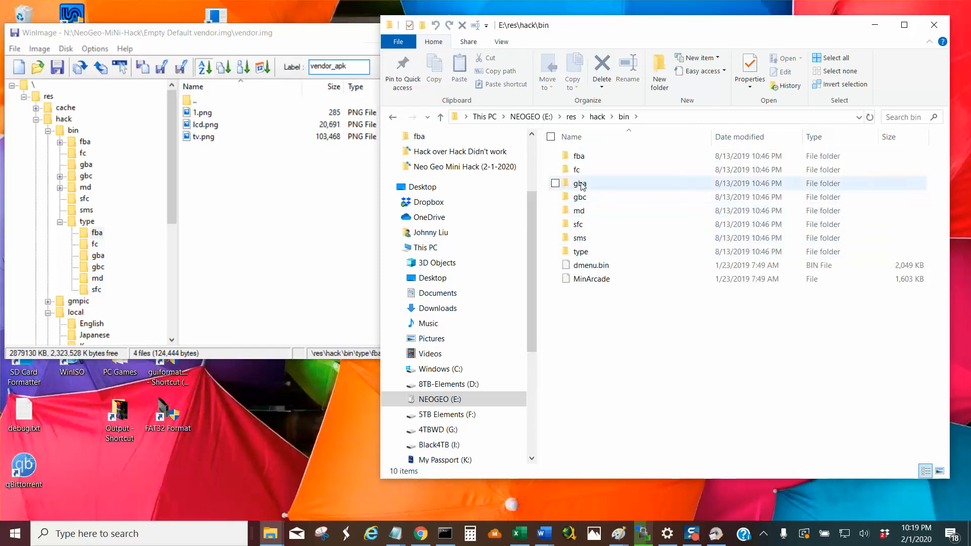
double_click(585, 253)
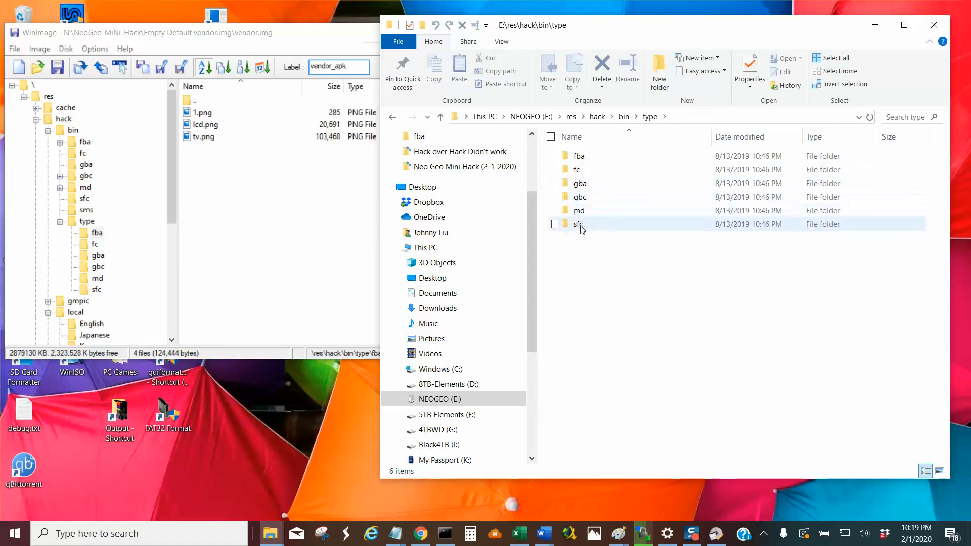
double_click(580, 156)
Show the fba folder's contents as large thumbnails to examine lcd.png and tv.png, and go back up to the type folder.
right_click(629, 235)
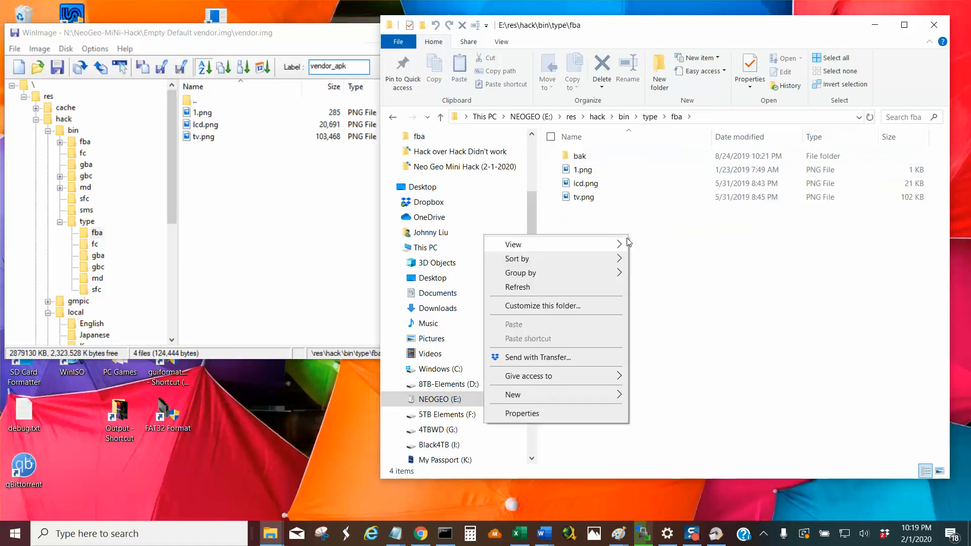
mouse_move(616, 252)
left_click(663, 245)
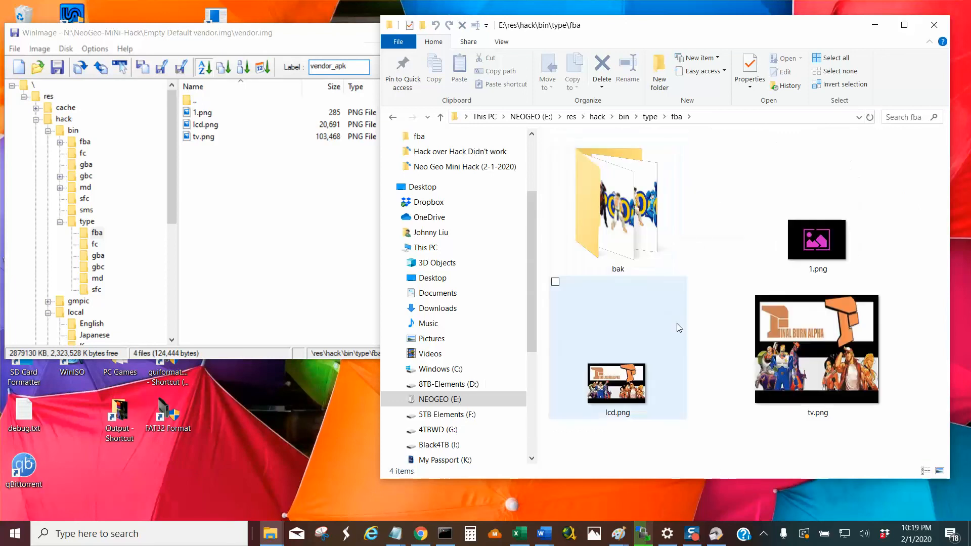
left_click(679, 272)
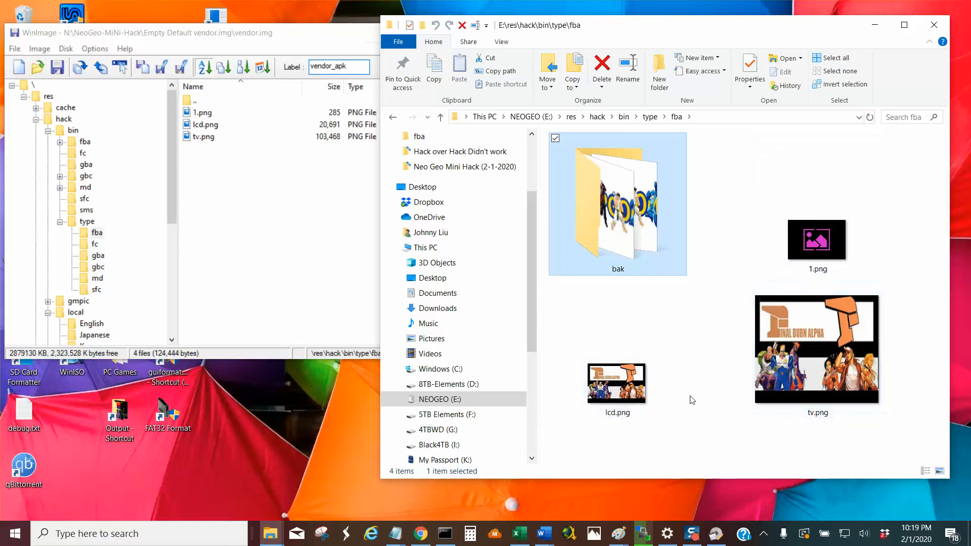
left_click(440, 120)
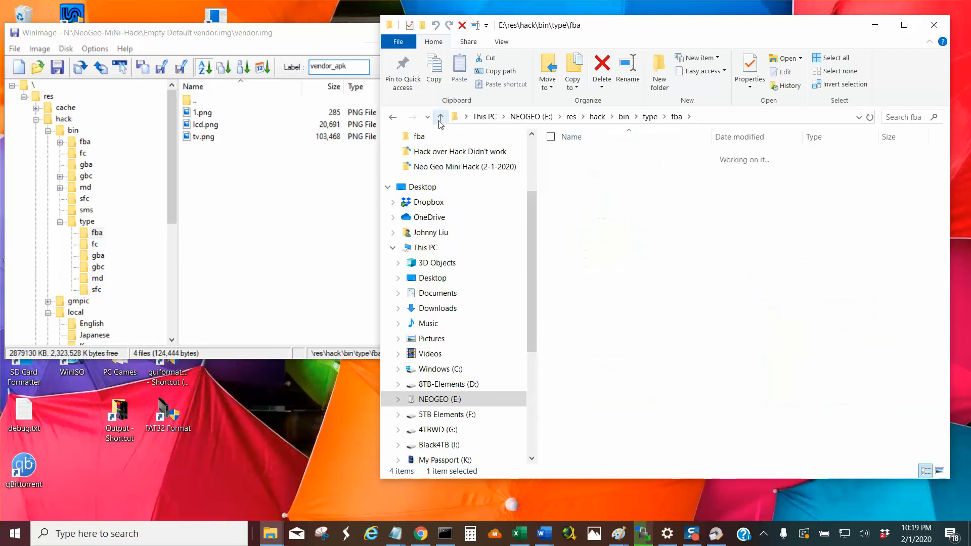
Open the fc folder, show its PNG files as extra large icons to examine them, and go back up to the type folder.
double_click(563, 172)
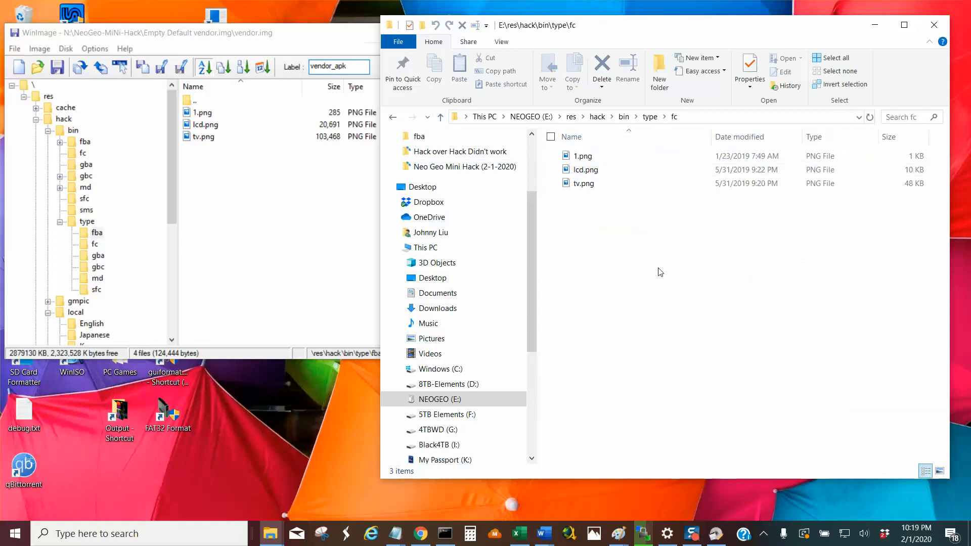
right_click(606, 245)
mouse_move(582, 258)
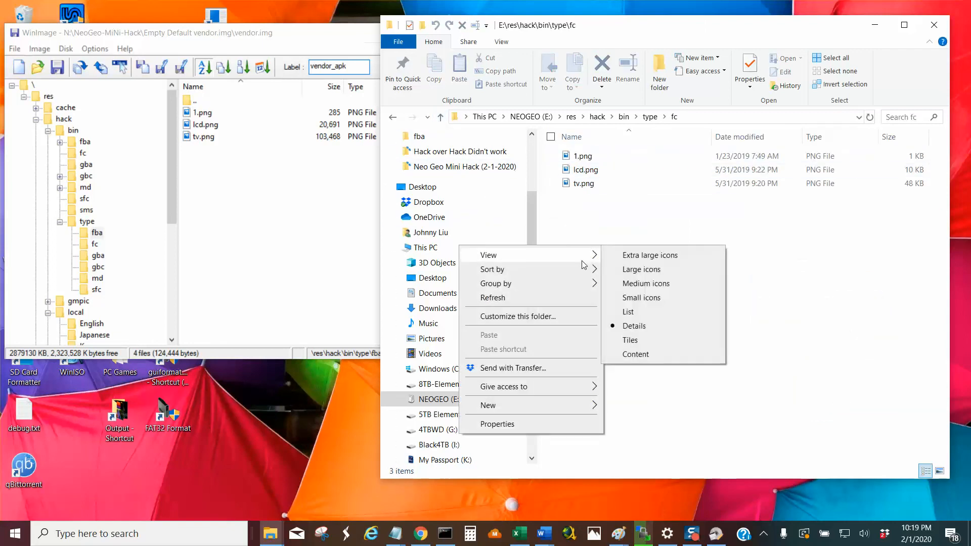
left_click(645, 256)
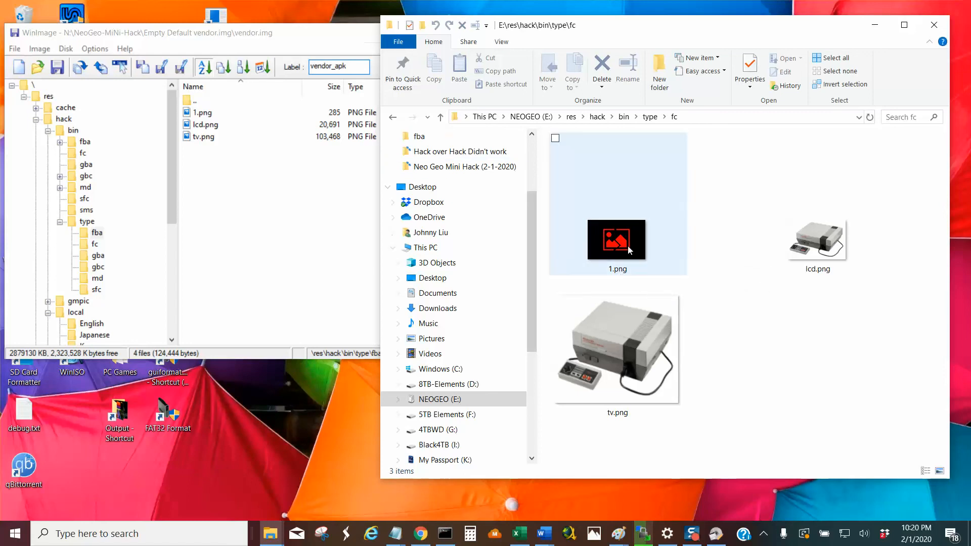
left_click(440, 117)
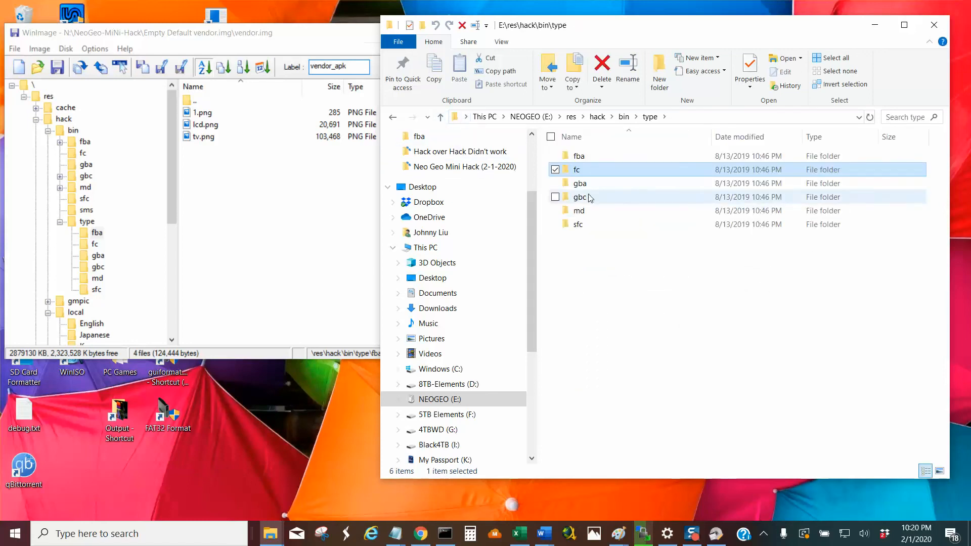
Open the gba folder, show its PNG files as extra large icons to examine them, and go back up to the type folder.
double_click(592, 184)
right_click(626, 218)
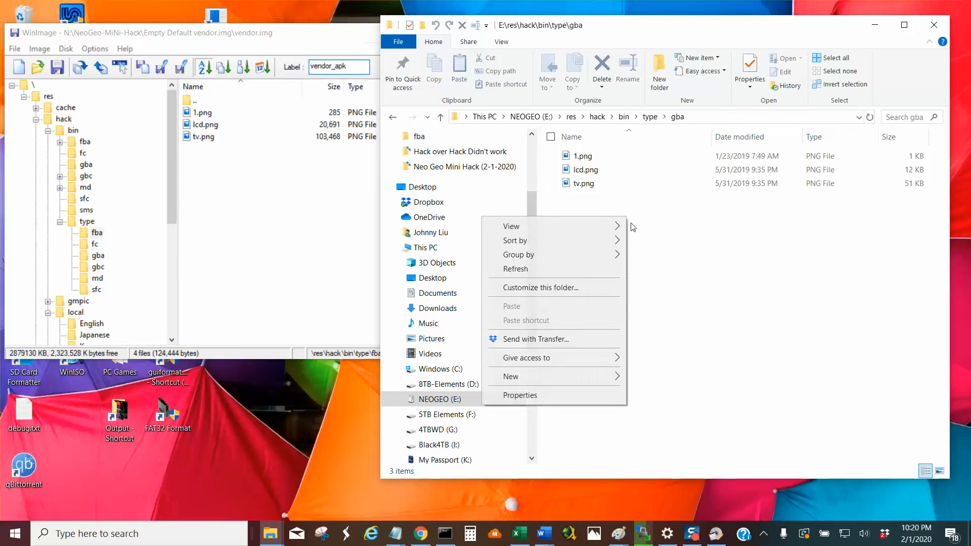
mouse_move(606, 231)
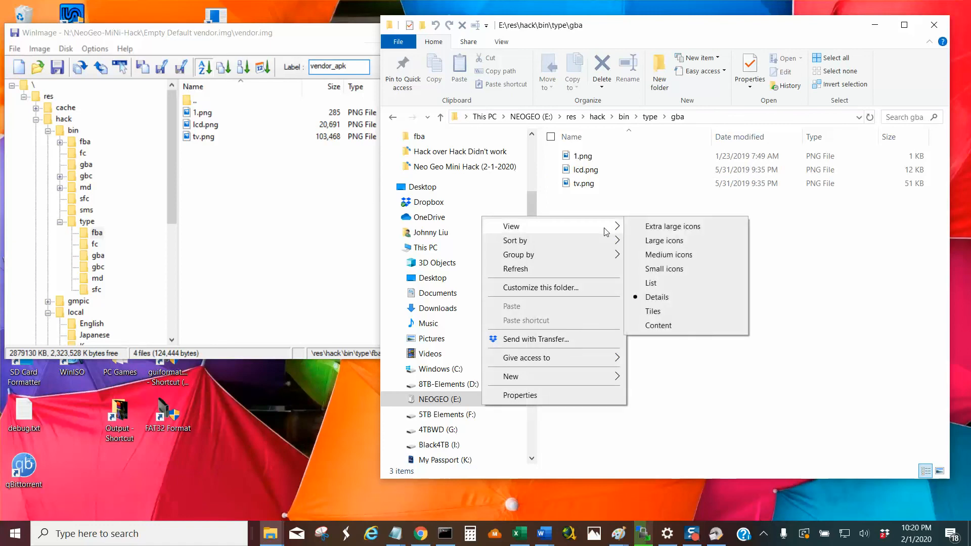
left_click(665, 233)
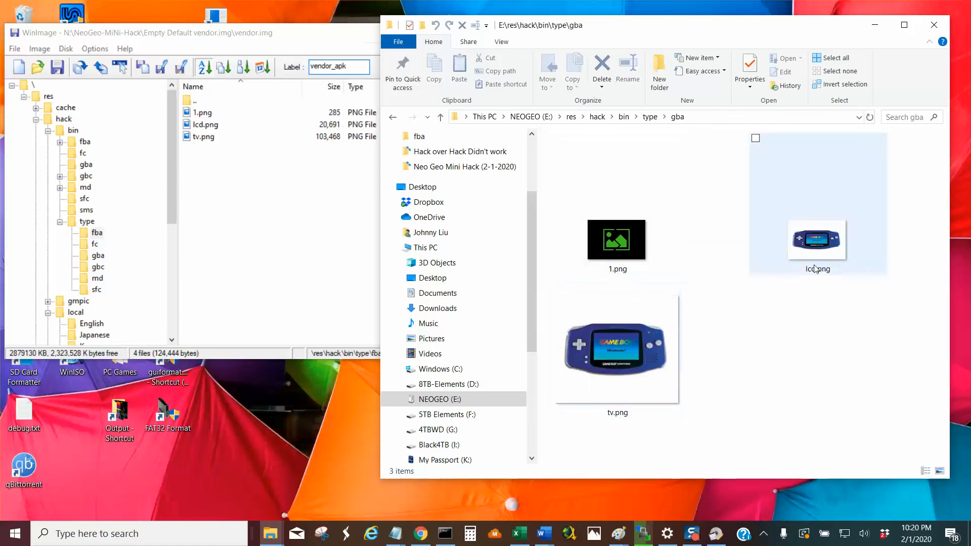
left_click(441, 117)
Open the gbc folder, show its PNG files as large icons to examine them, and go back up to the type folder.
double_click(587, 197)
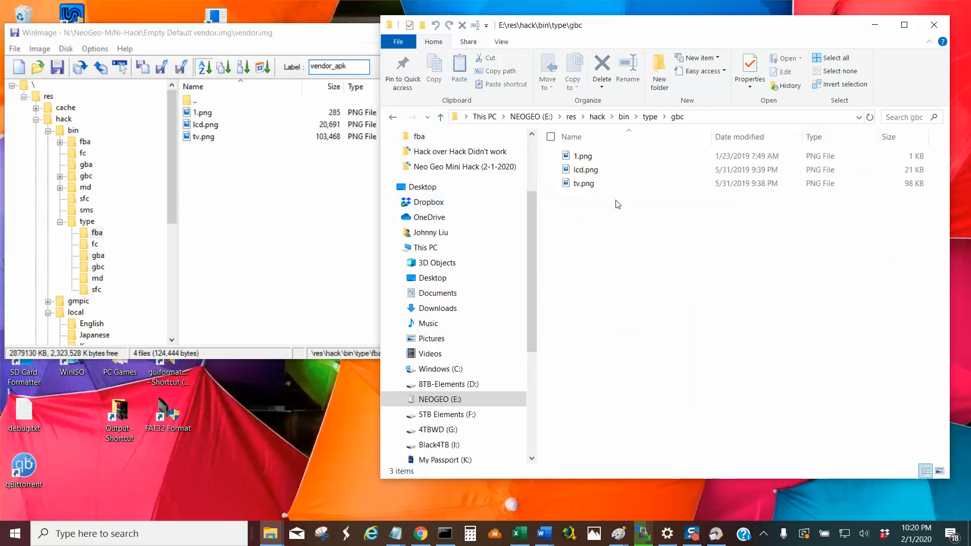
right_click(620, 203)
mouse_move(591, 217)
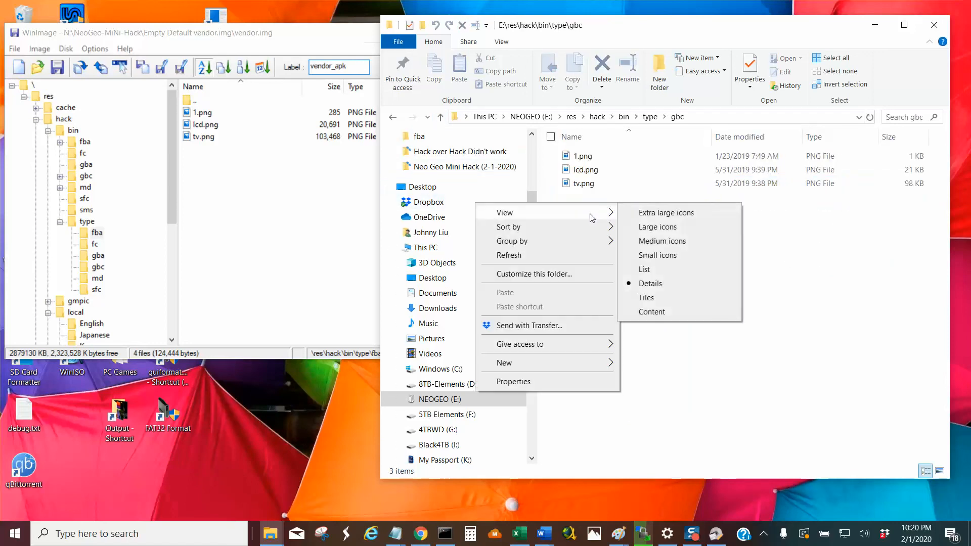
left_click(675, 228)
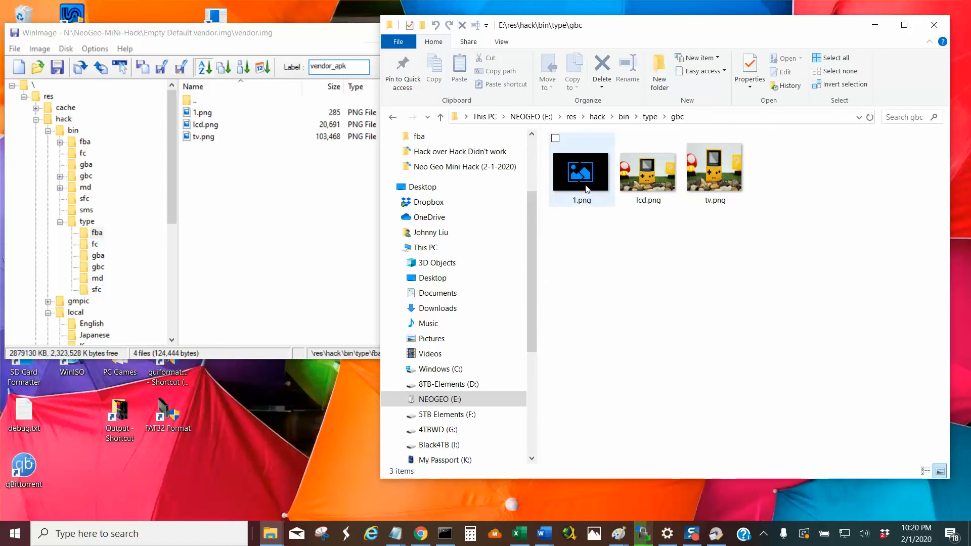
left_click(441, 117)
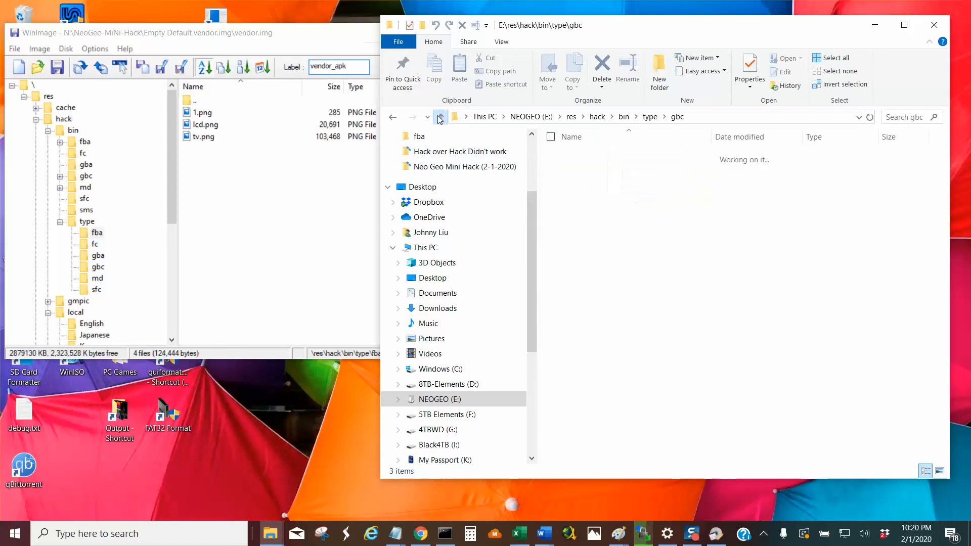
Open the md folder and show its PNG files as extra large icons to examine the system artwork.
double_click(581, 210)
right_click(640, 235)
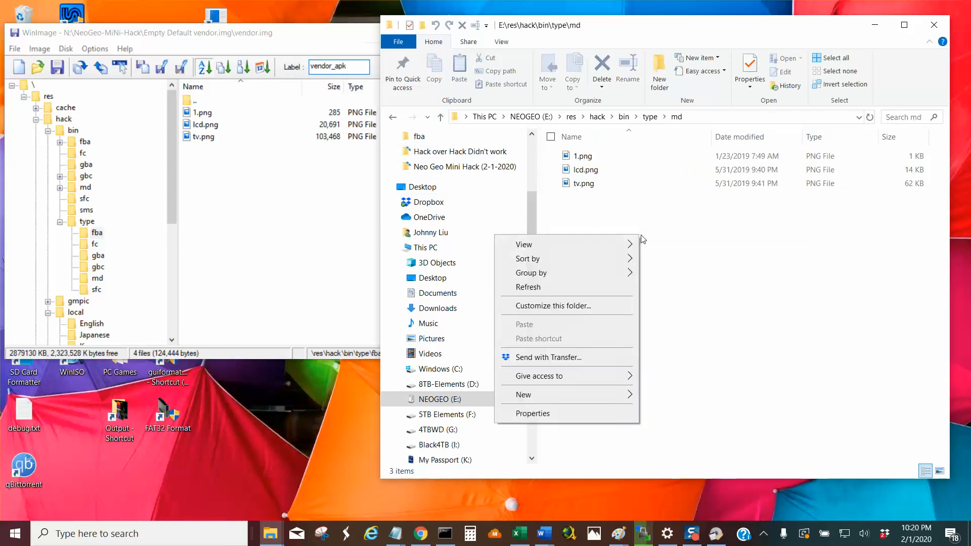
mouse_move(615, 249)
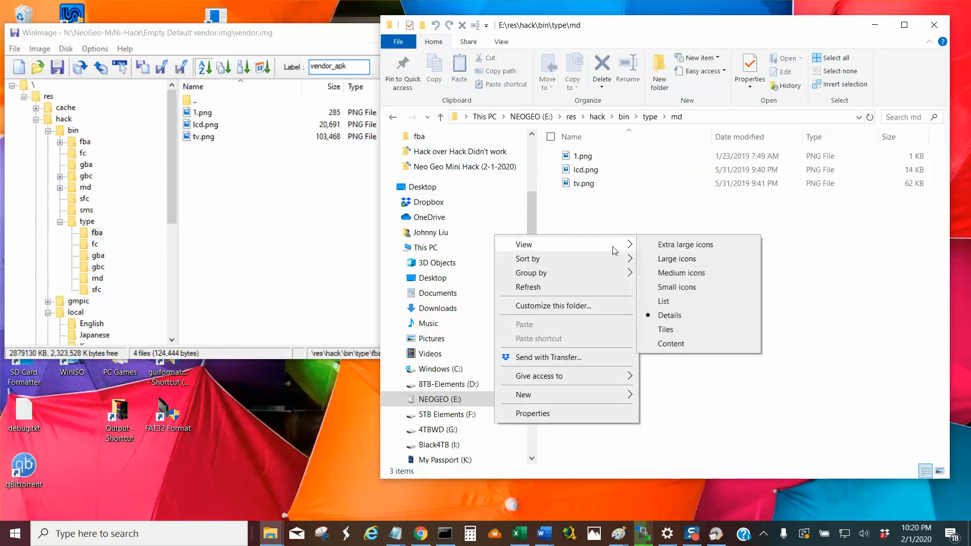
left_click(682, 271)
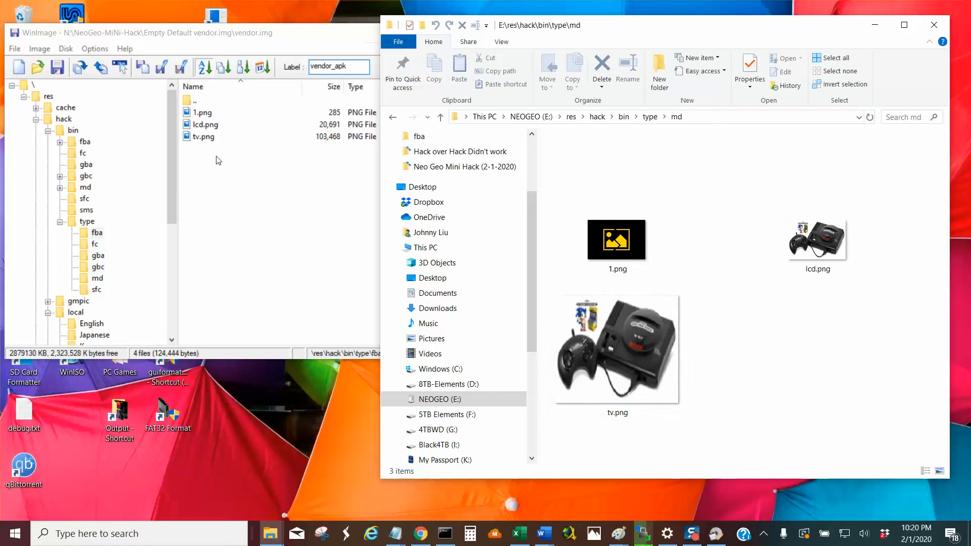
Switch to WinImage and examine the PNG files in the fba and fc folders under \res\hack\bin\type.
left_click(88, 222)
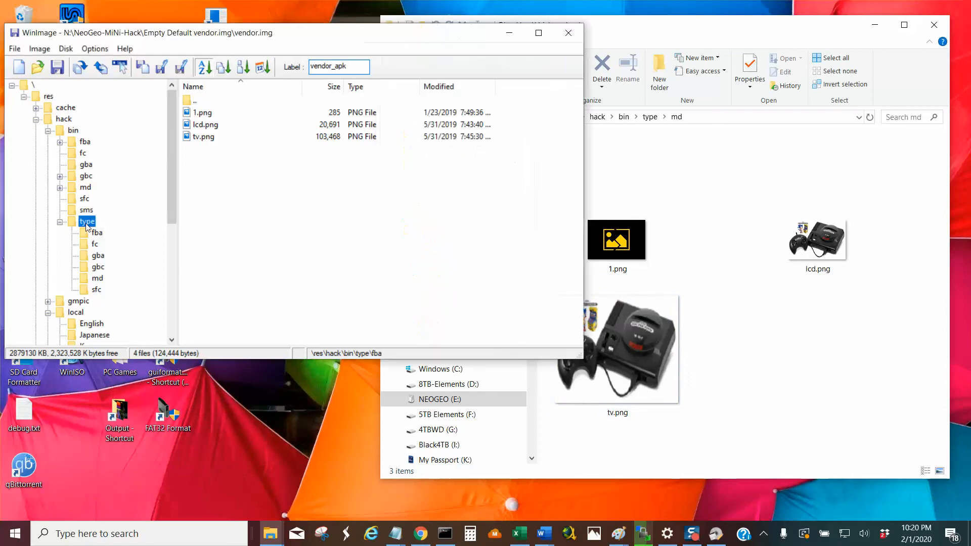
double_click(200, 113)
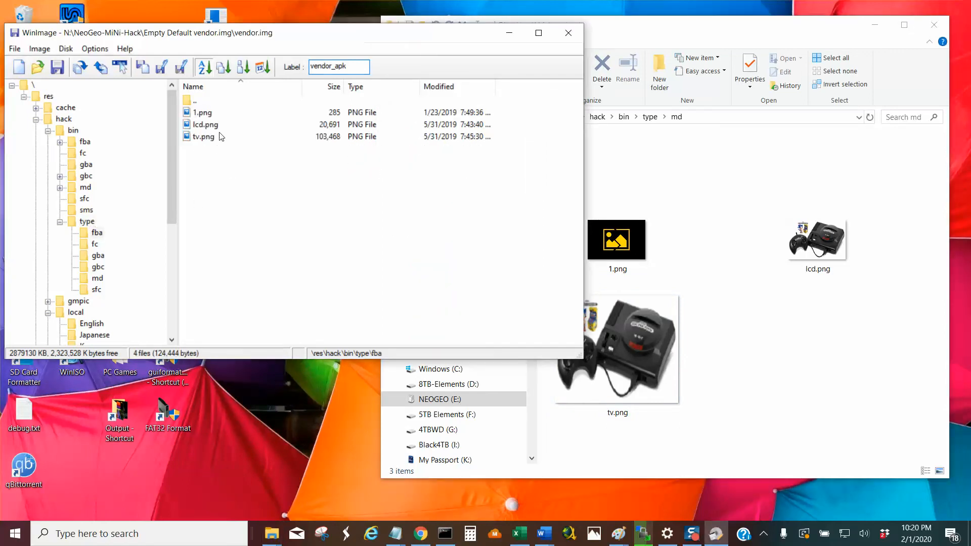
left_click(95, 244)
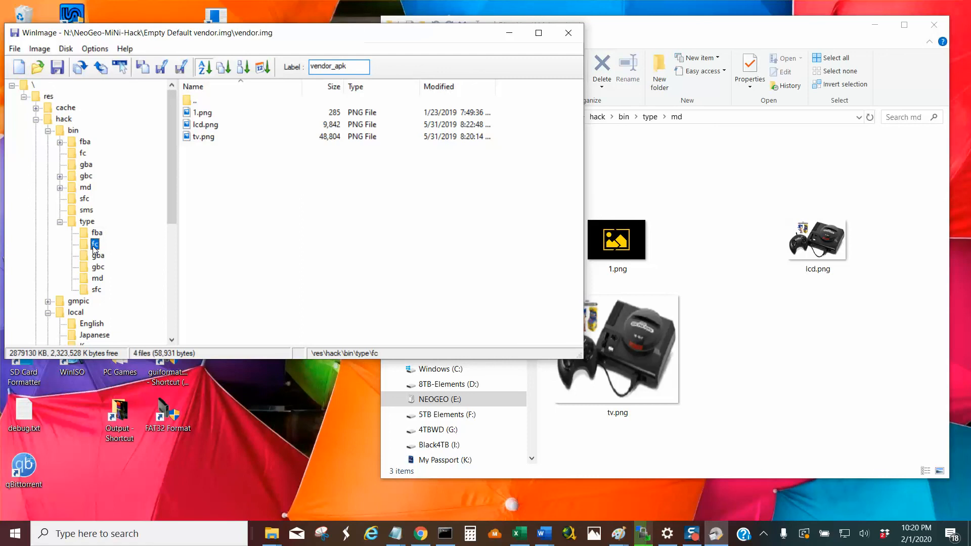
Switch back to File Explorer, go up to E:\res\hack\bin\type and go through the fc, gba, gbc and md system folders.
left_click(796, 335)
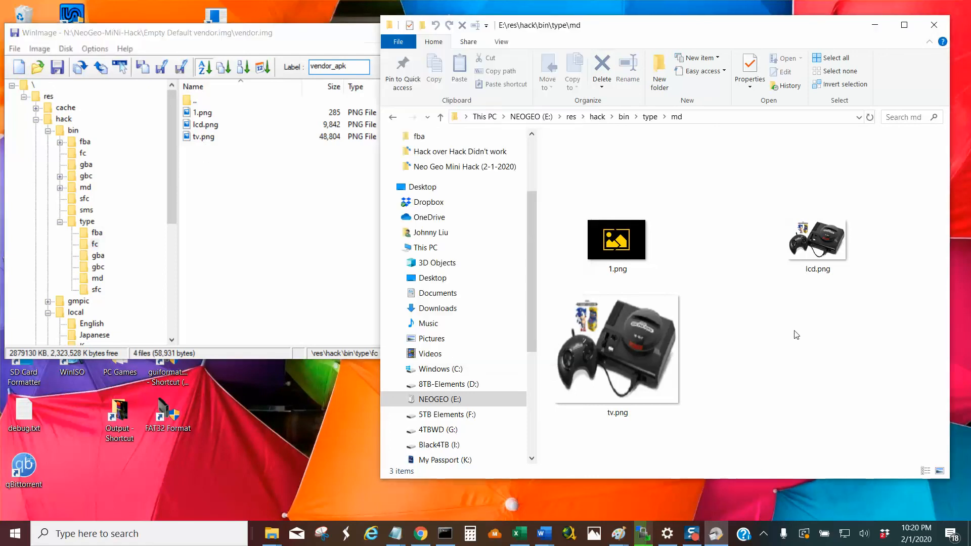
left_click(441, 117)
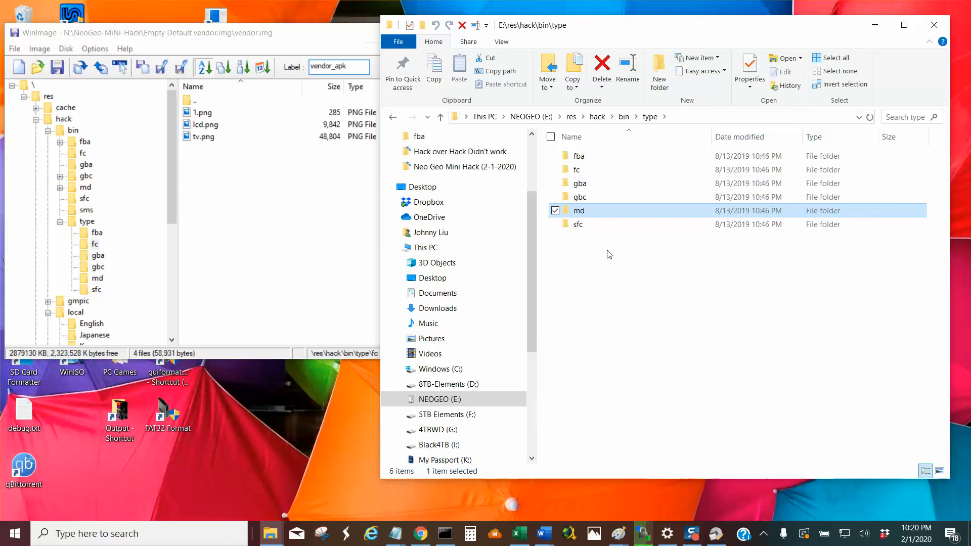
left_click(570, 170)
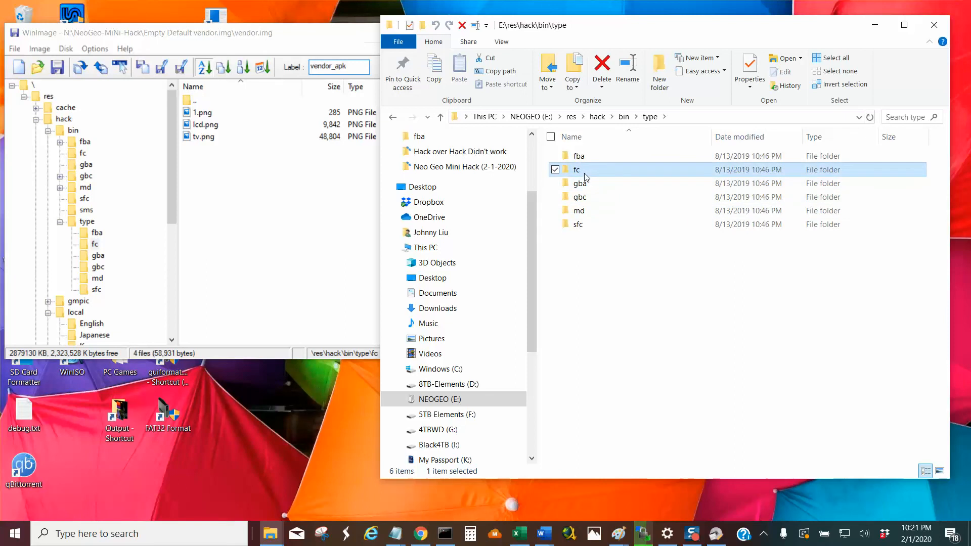
left_click(589, 184)
left_click(591, 199)
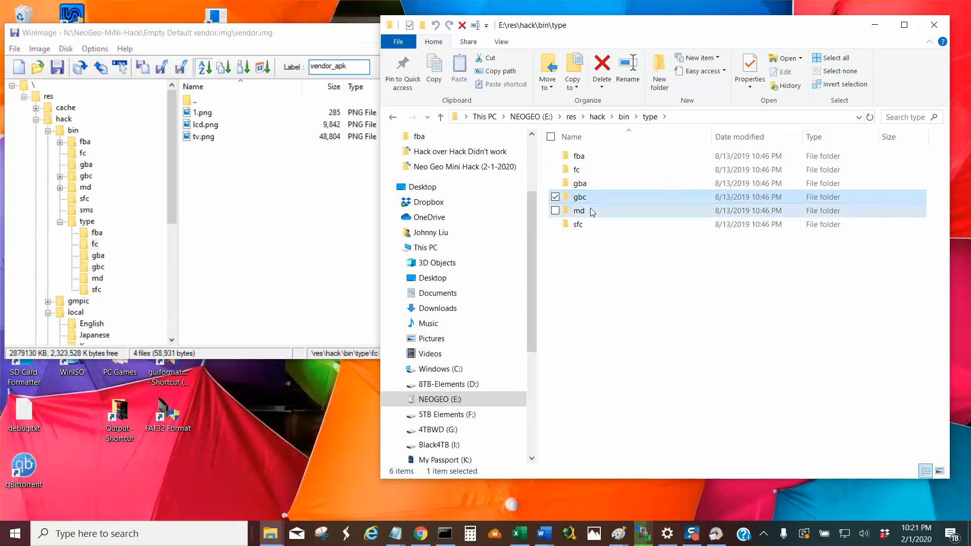
left_click(590, 212)
left_click(590, 199)
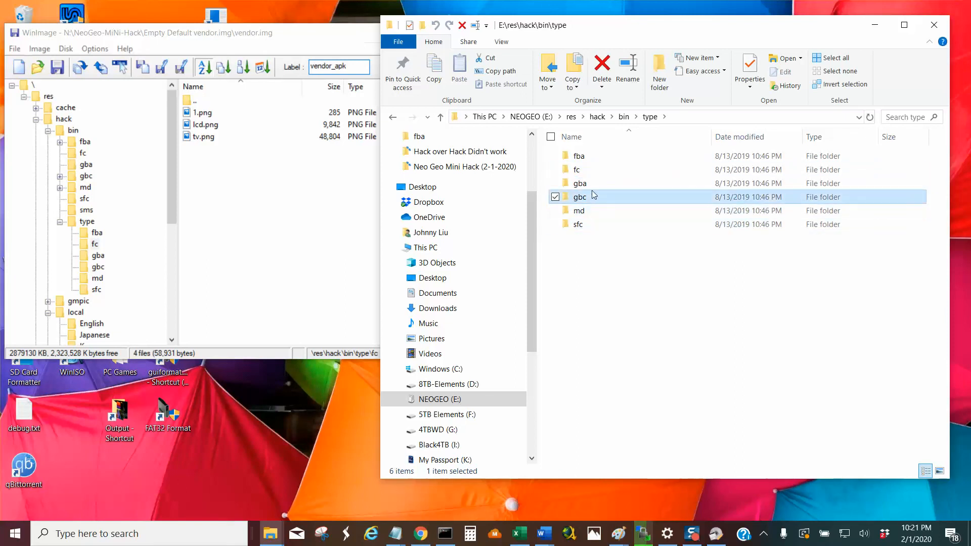
left_click(591, 184)
left_click(591, 172)
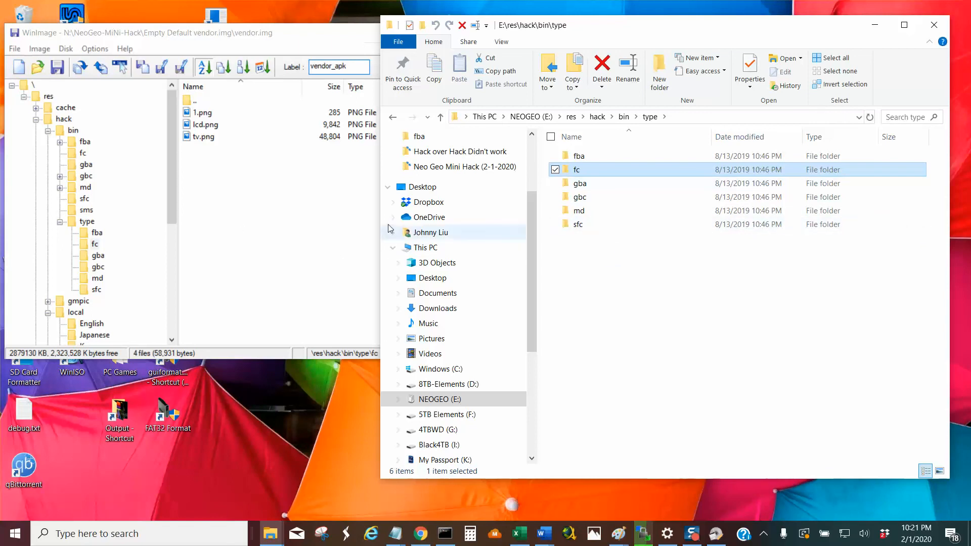
Collapse the bin folder in the WinImage tree, and go up to E:\res\hack in File Explorer.
left_click(47, 131)
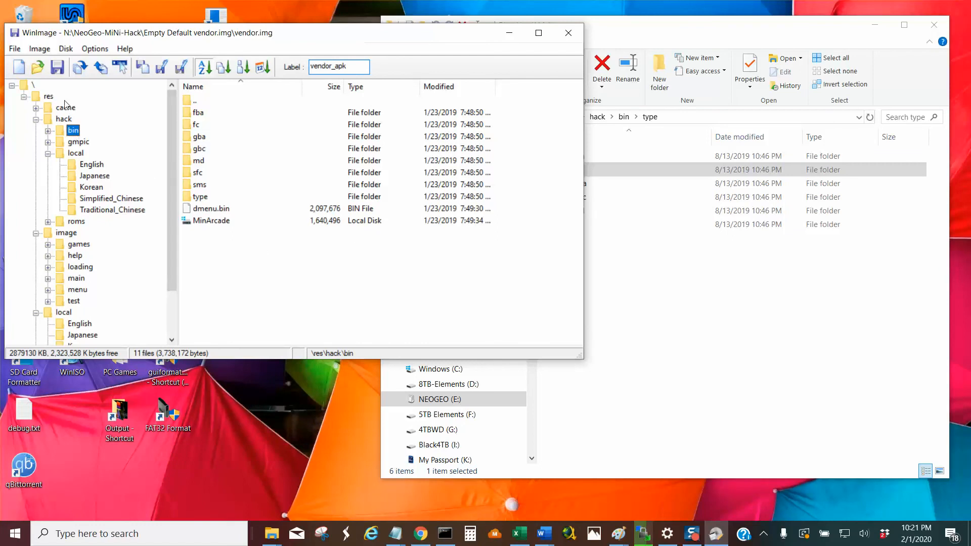
left_click(676, 193)
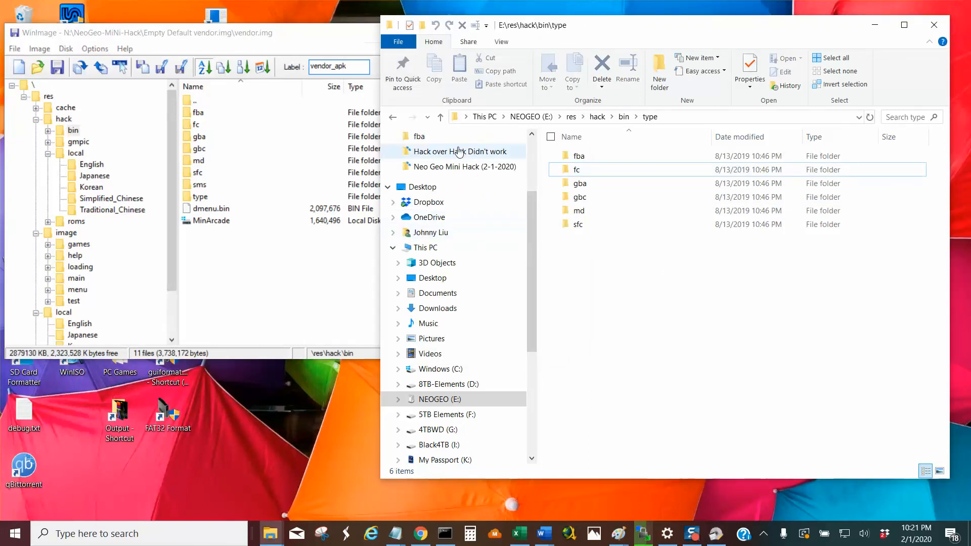
left_click(440, 118)
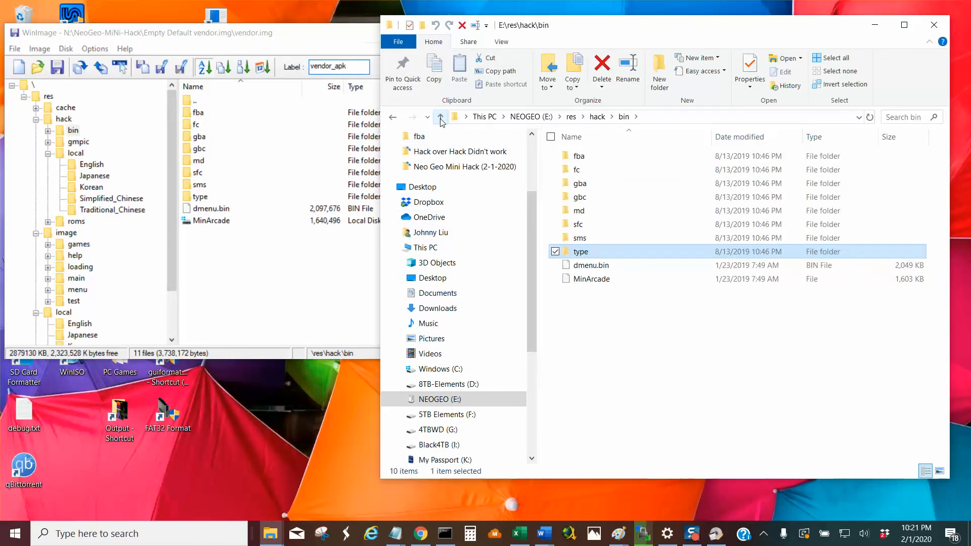
left_click(441, 117)
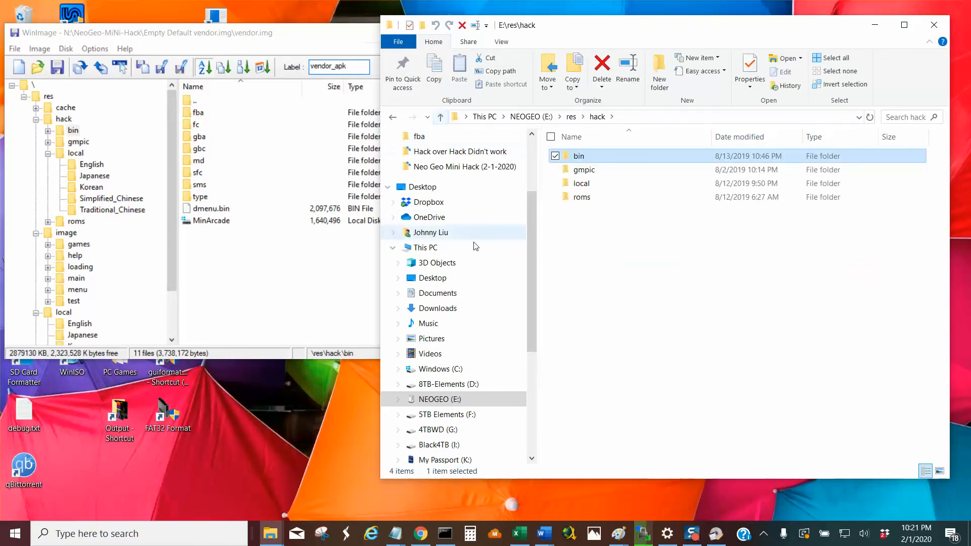